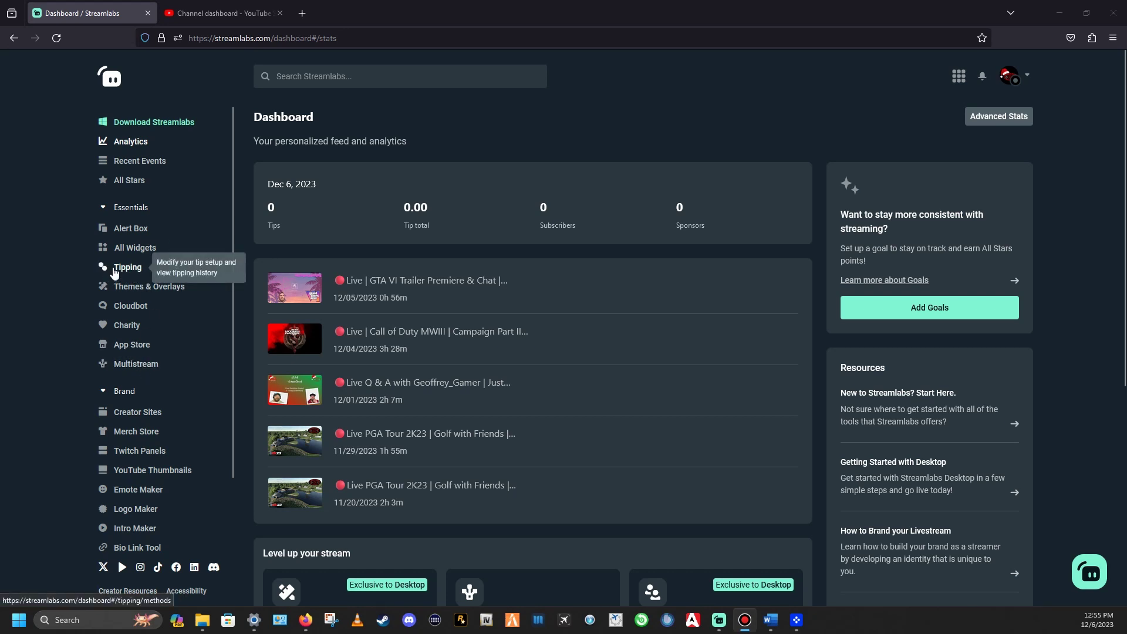
# Open the Alert Box settings and review the general options, including alert delay, layout, alert parries and profanity filter
pyautogui.click(132, 235)
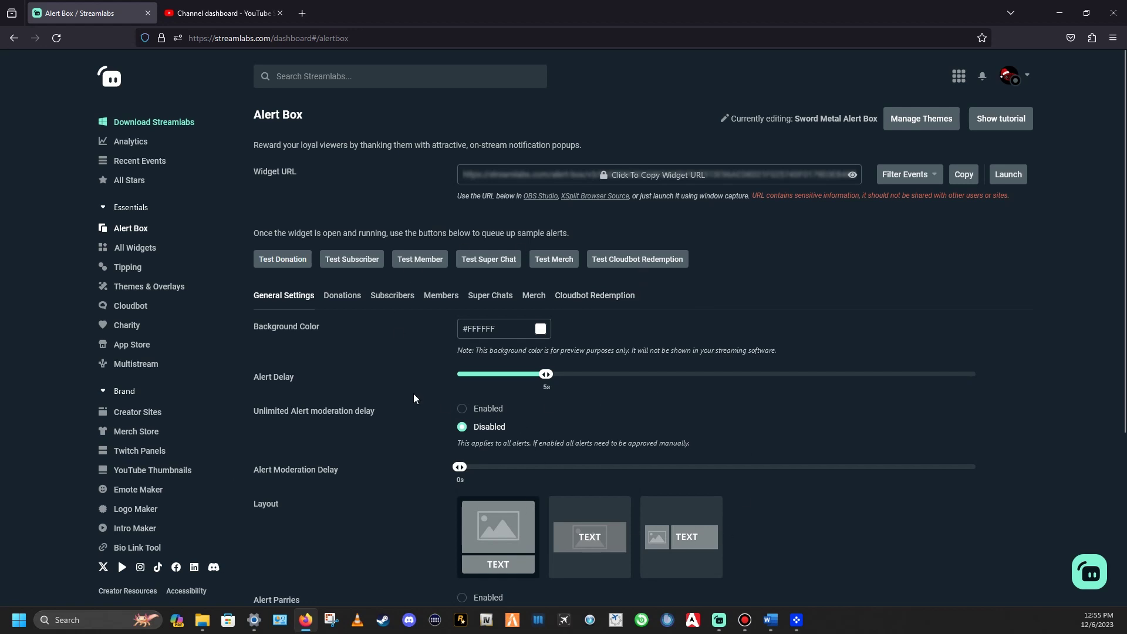
pyautogui.scroll(-4, 423, 411)
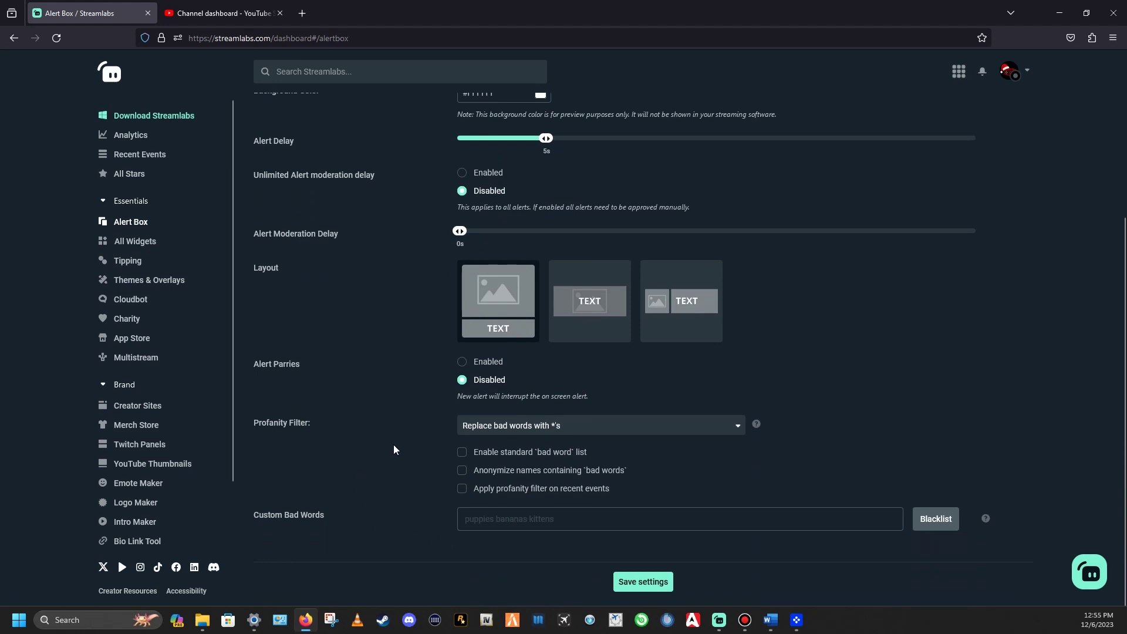
pyautogui.scroll(4, 399, 445)
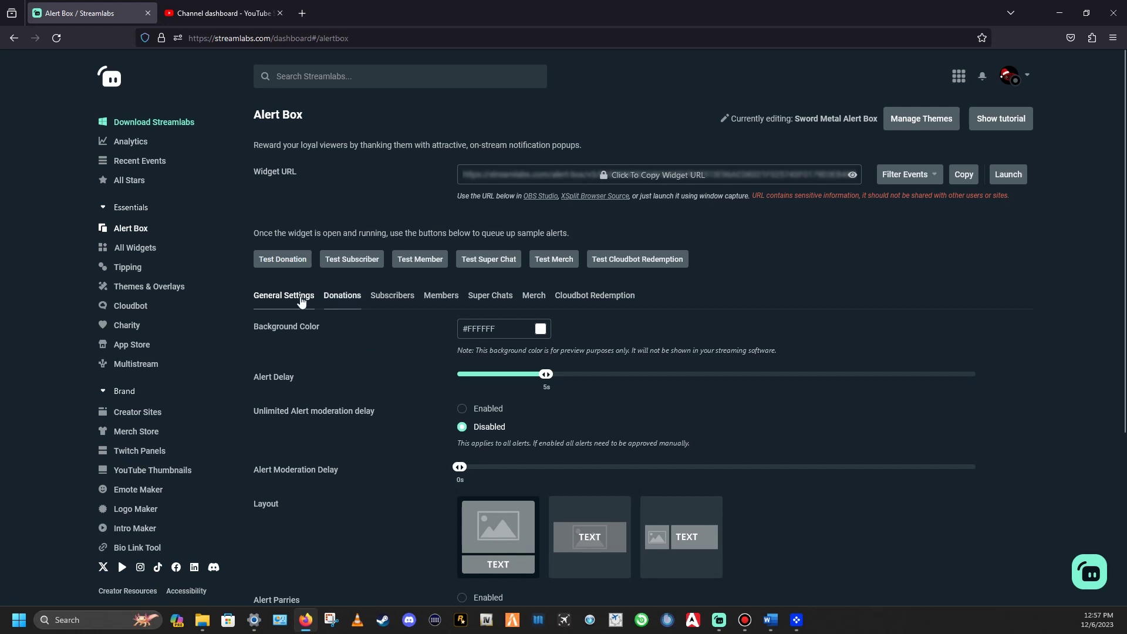
# Open the donation alert settings and look through the available text animation options without changing the selection
pyautogui.click(335, 294)
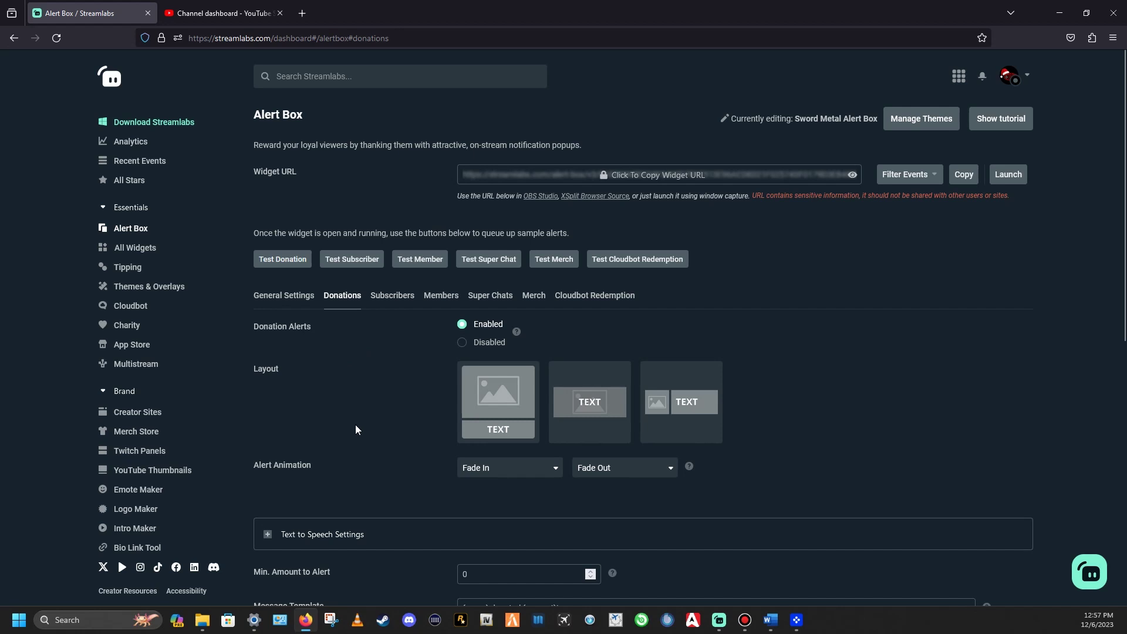
pyautogui.scroll(-3, 355, 425)
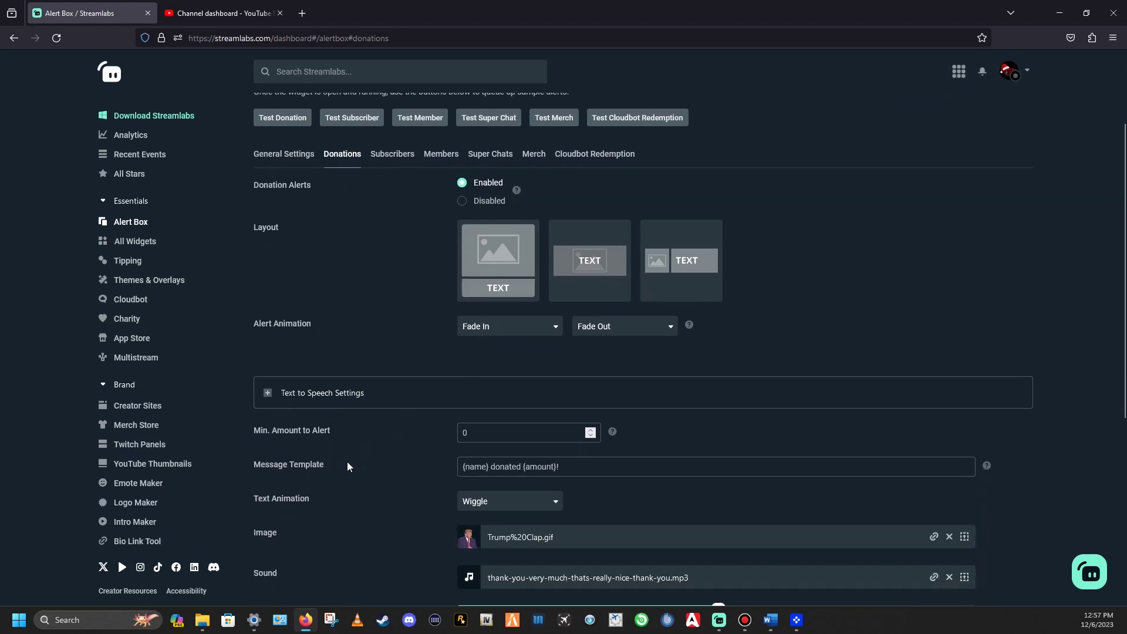
pyautogui.scroll(-3, 352, 464)
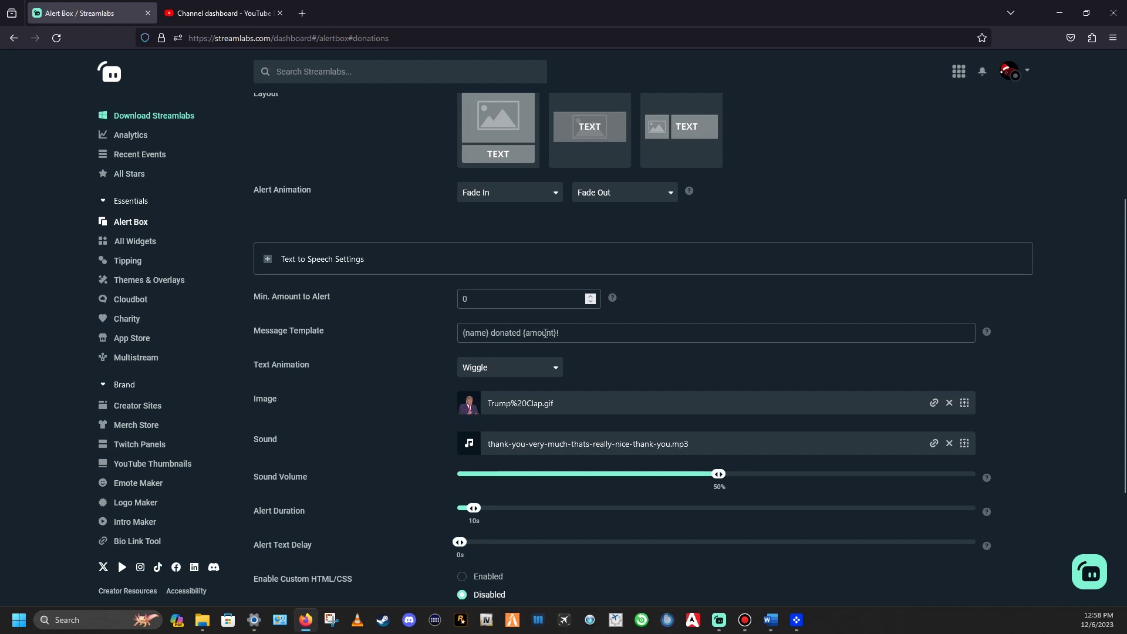
pyautogui.scroll(-1, 409, 352)
pyautogui.scroll(-2, 407, 348)
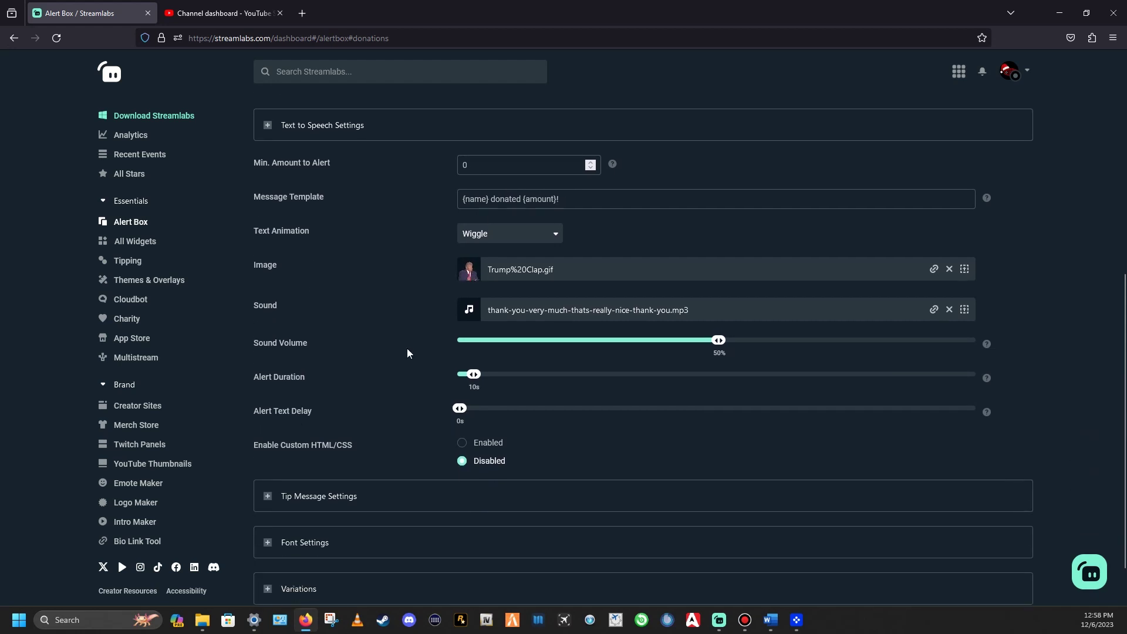
pyautogui.scroll(3, 407, 348)
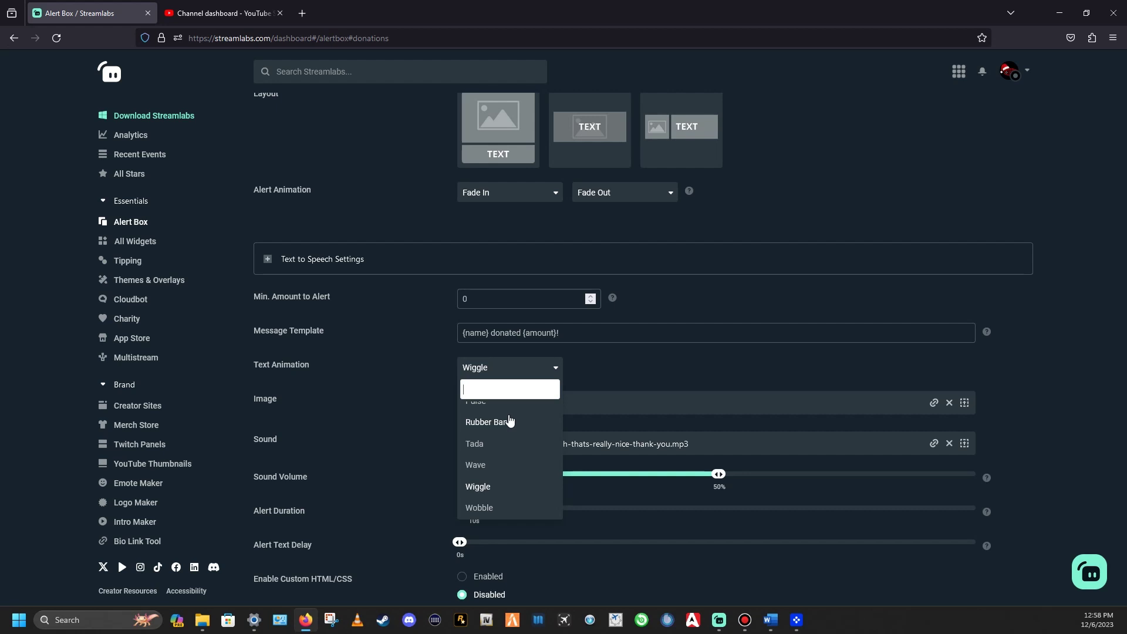
pyautogui.click(633, 374)
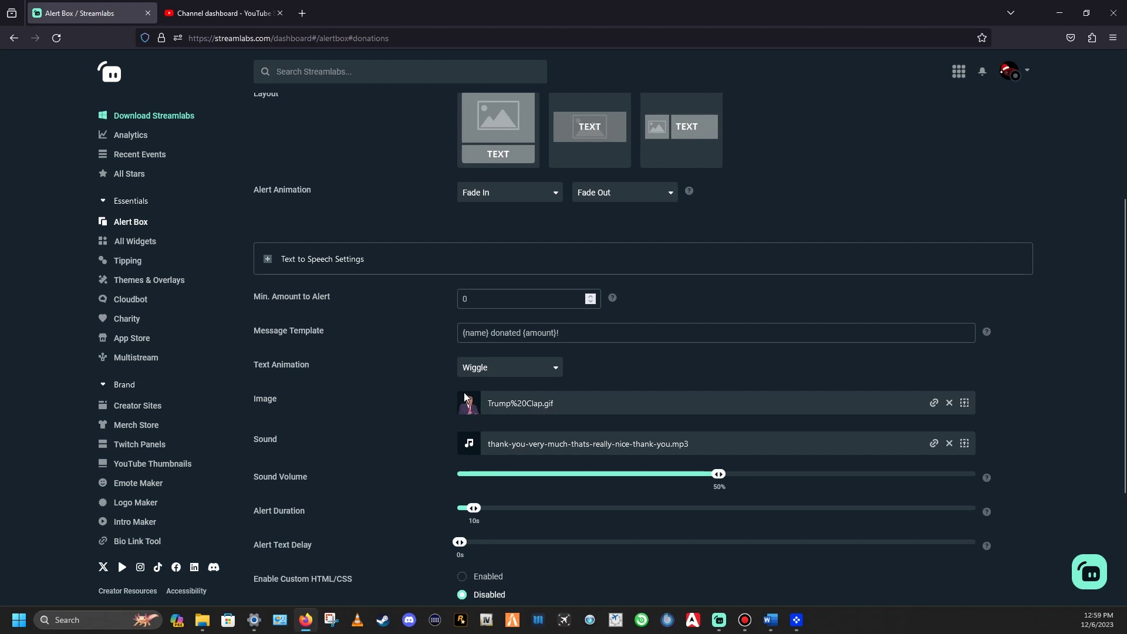
# Review the donation alert's layout, message template, image, sound, volume, duration, text delay and custom HTML/CSS options
pyautogui.scroll(5, 421, 396)
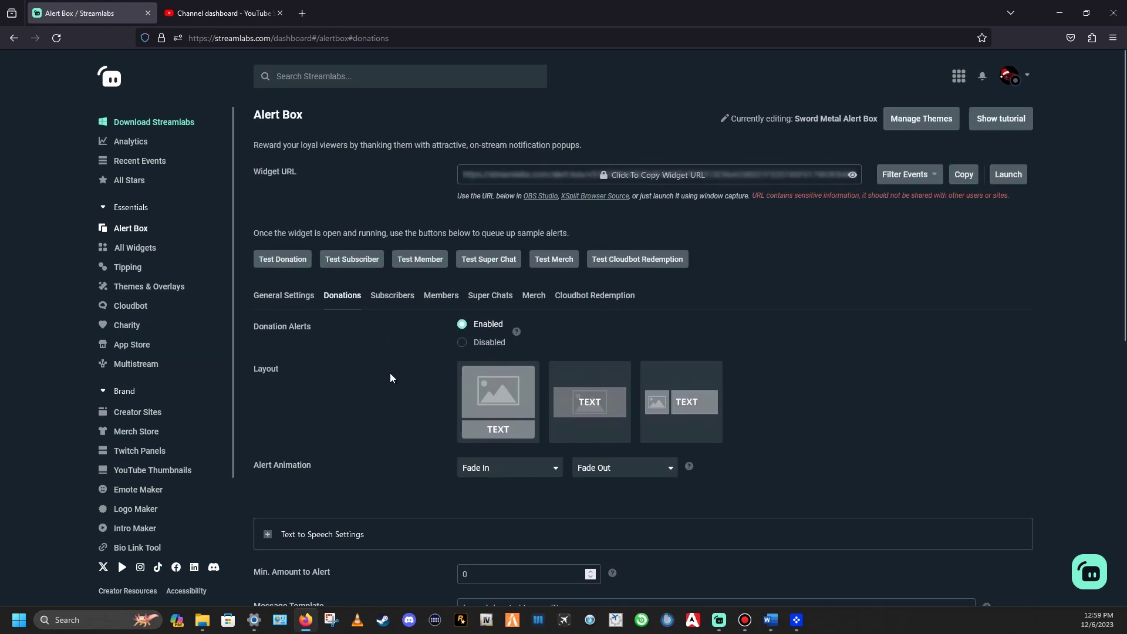
pyautogui.scroll(-3, 373, 344)
pyautogui.scroll(-3, 394, 395)
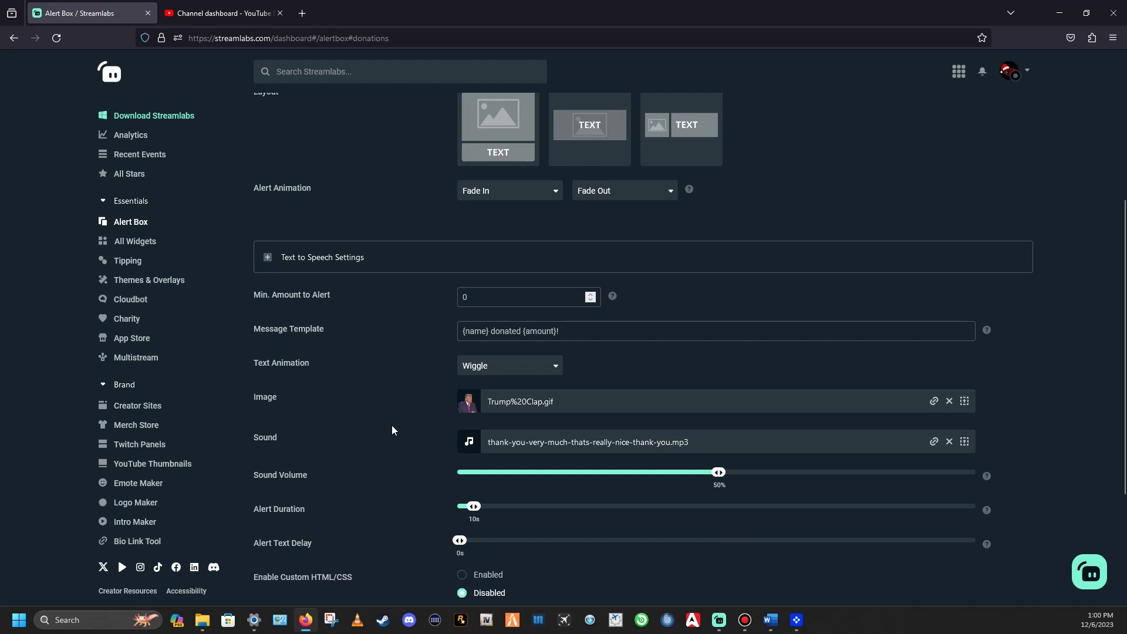
pyautogui.scroll(-2, 400, 414)
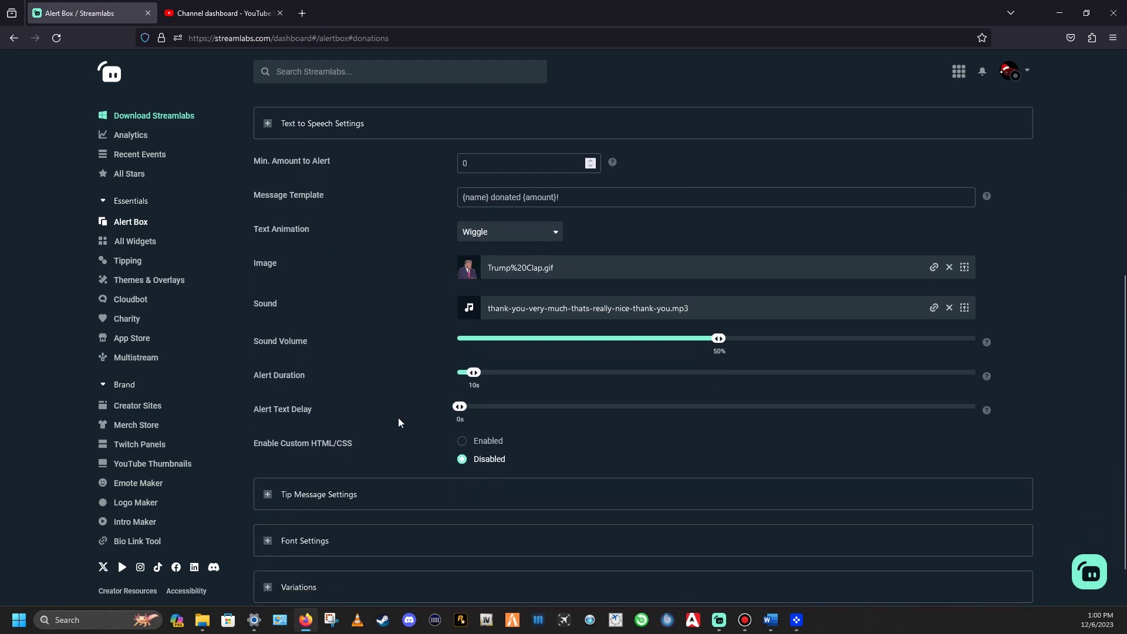
pyautogui.scroll(-1, 398, 418)
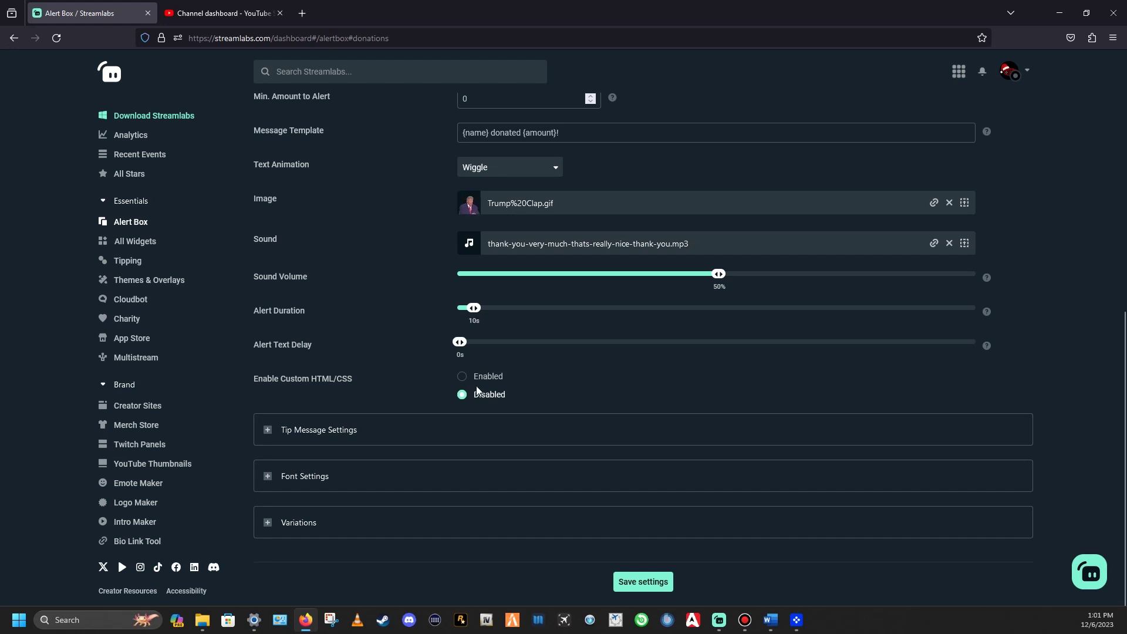
# Examine the donation alert's Tip Message Settings and Font Settings, collapsing each section again
pyautogui.click(269, 432)
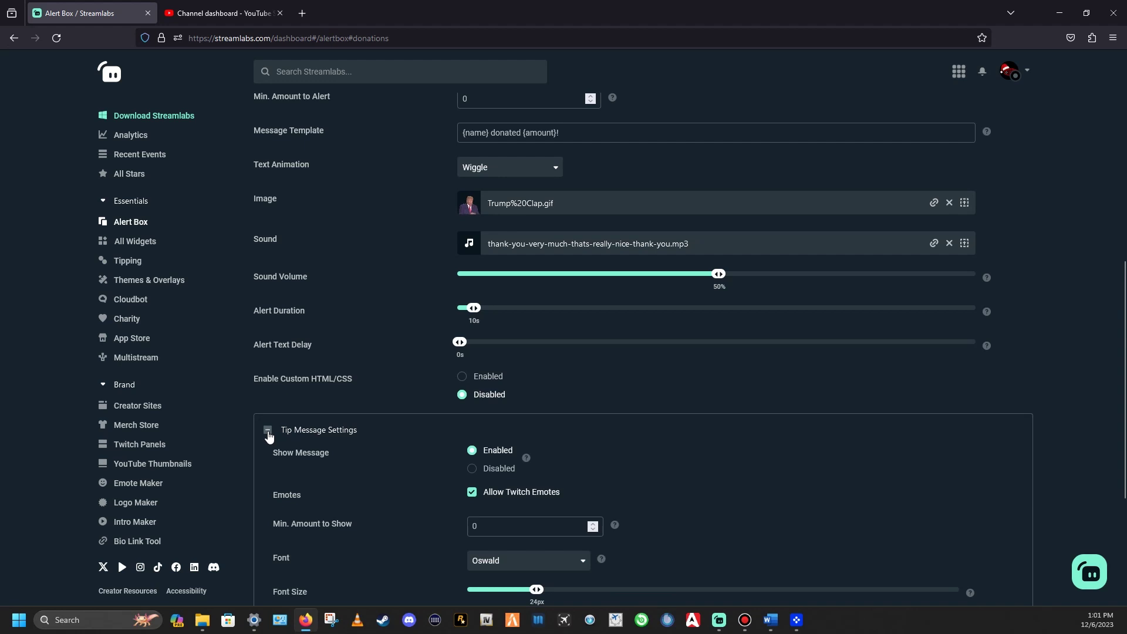
pyautogui.scroll(-4, 261, 431)
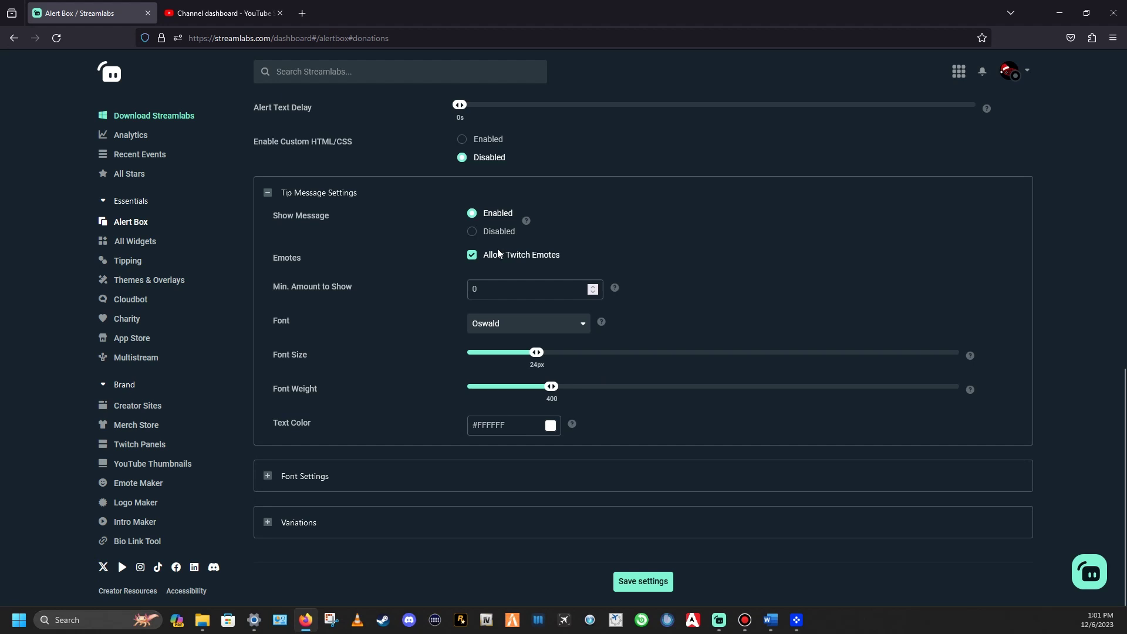
pyautogui.click(270, 194)
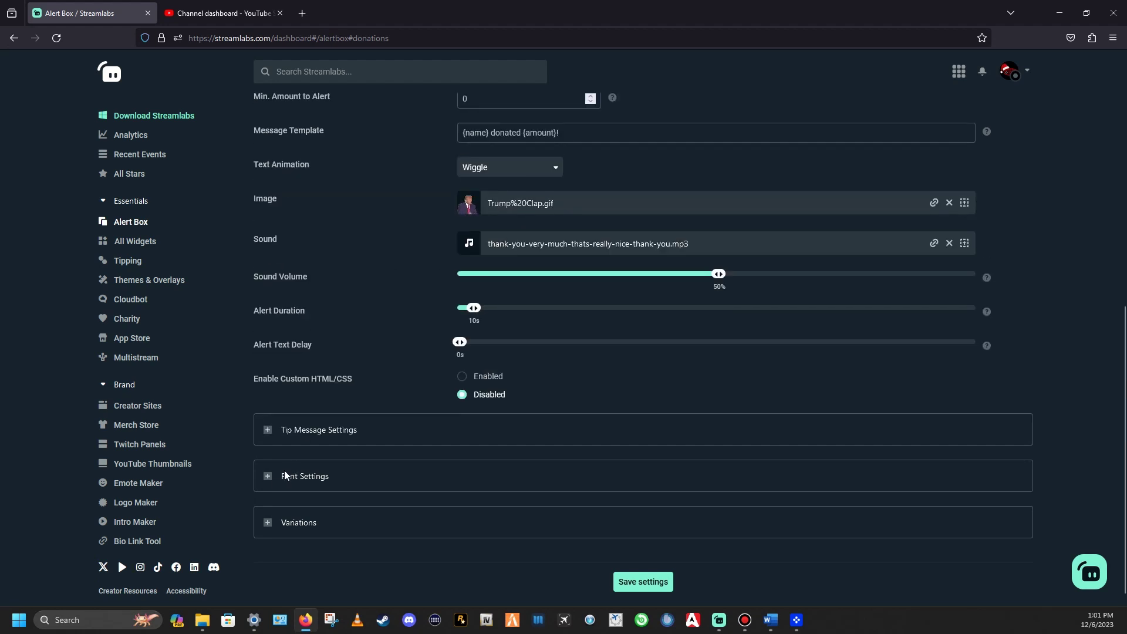
pyautogui.click(268, 476)
pyautogui.scroll(-3, 424, 481)
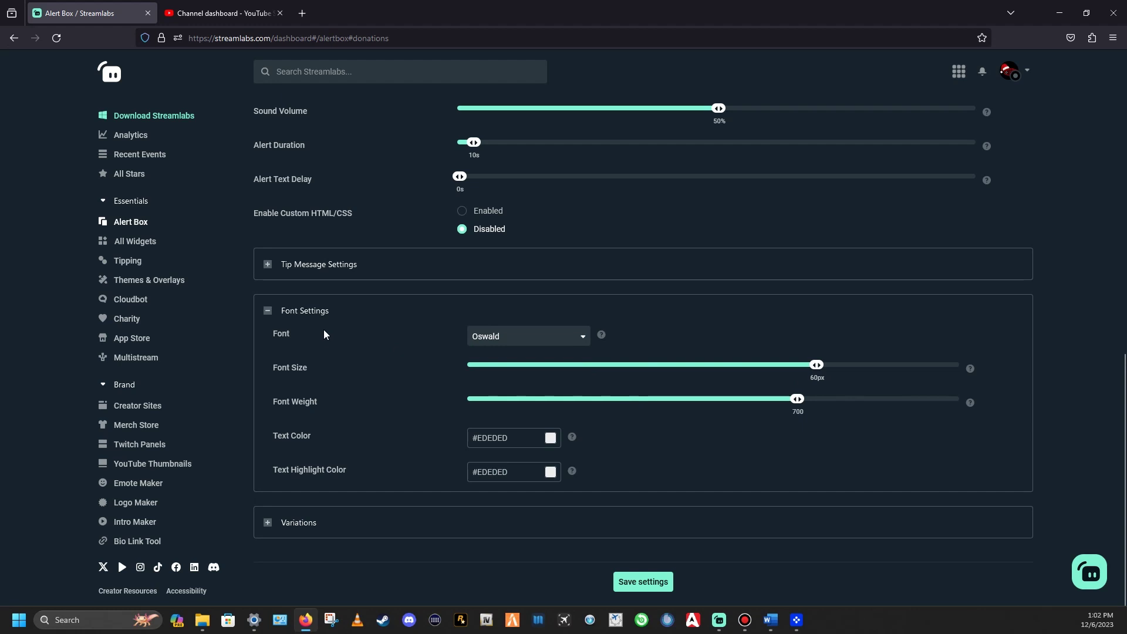
pyautogui.click(268, 311)
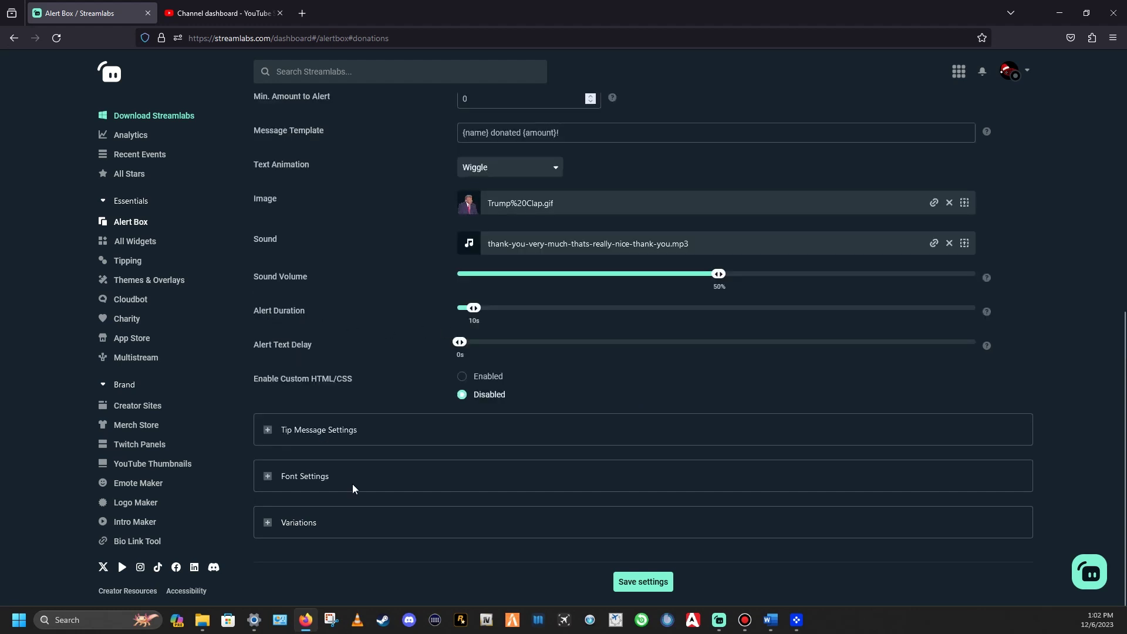
# Expand the donation alert's Variations section and look over the full set of donation options again
pyautogui.click(267, 527)
pyautogui.scroll(-1, 473, 519)
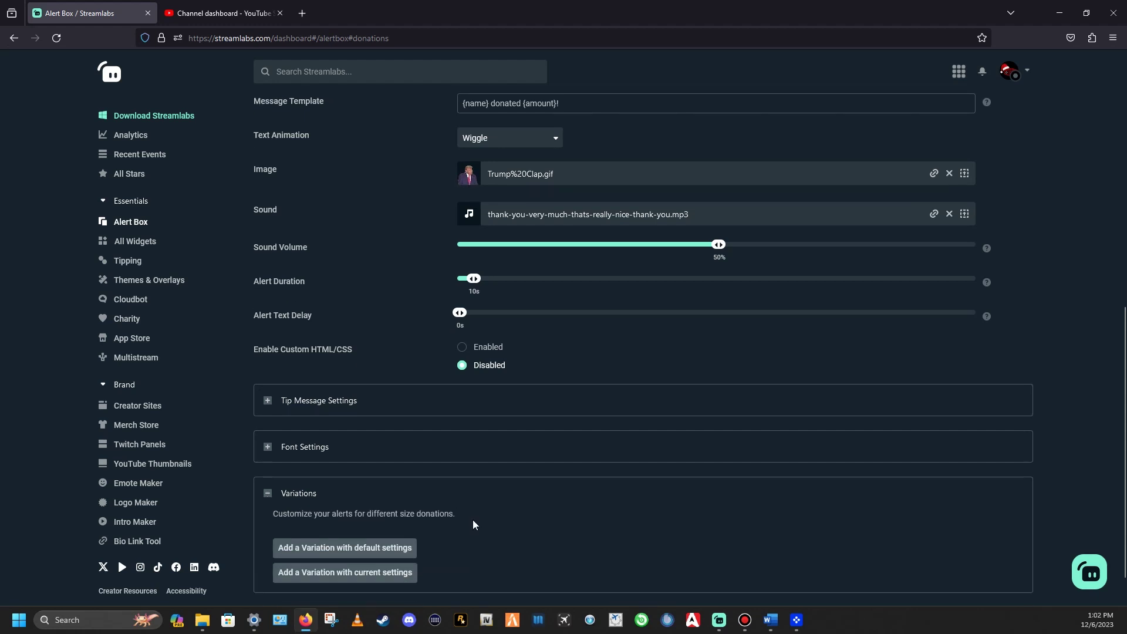
pyautogui.scroll(-1, 474, 524)
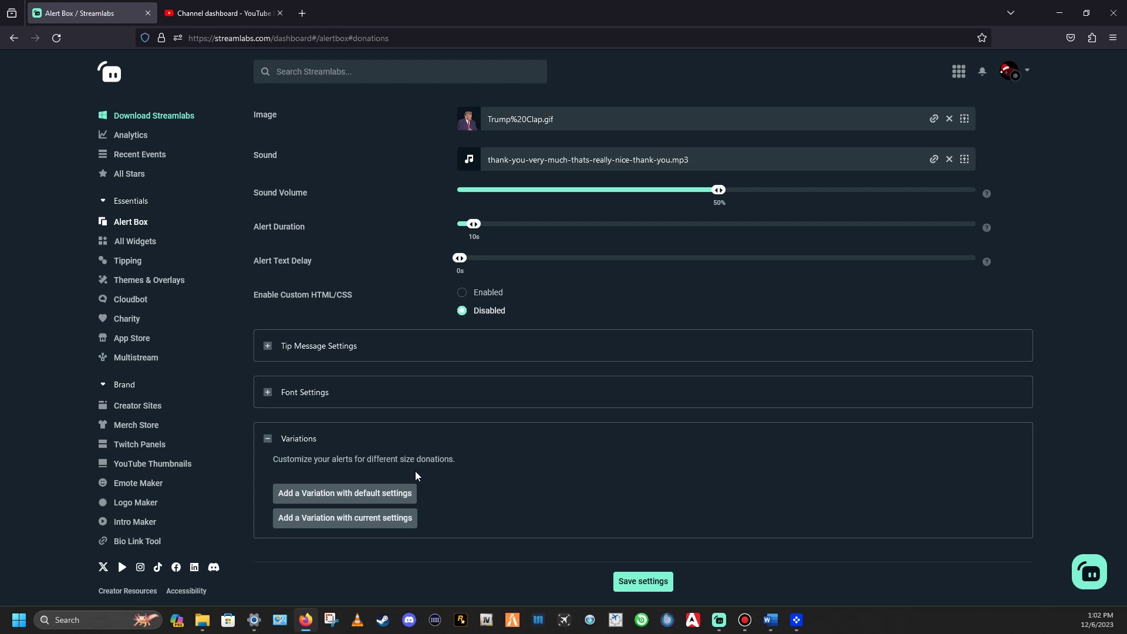
pyautogui.scroll(8, 414, 472)
pyautogui.scroll(-6, 414, 473)
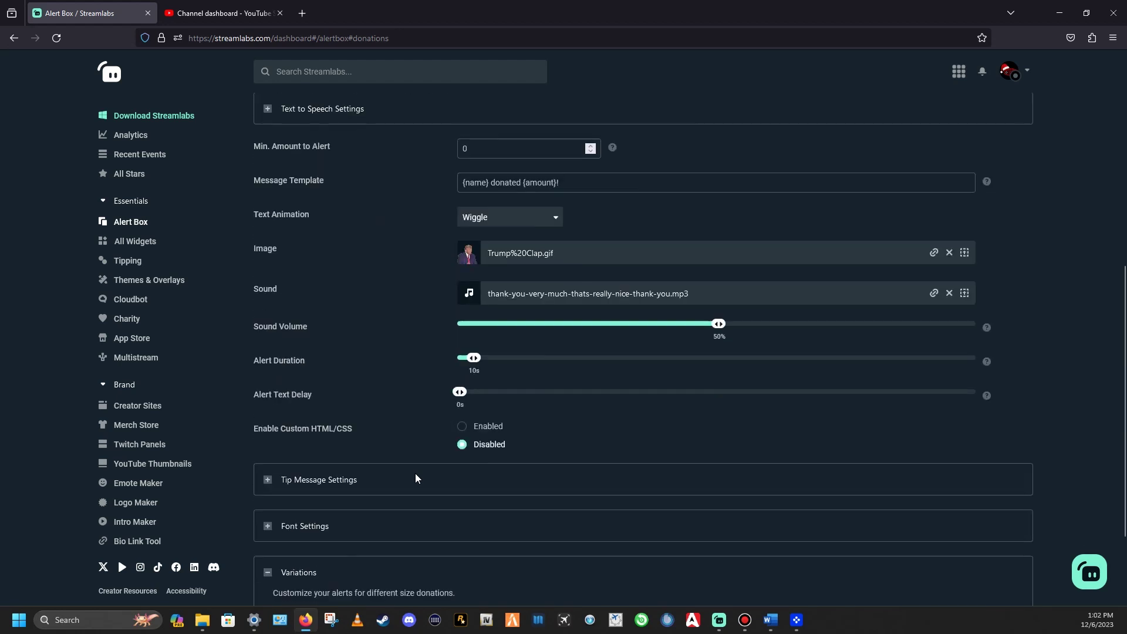
pyautogui.scroll(-3, 414, 473)
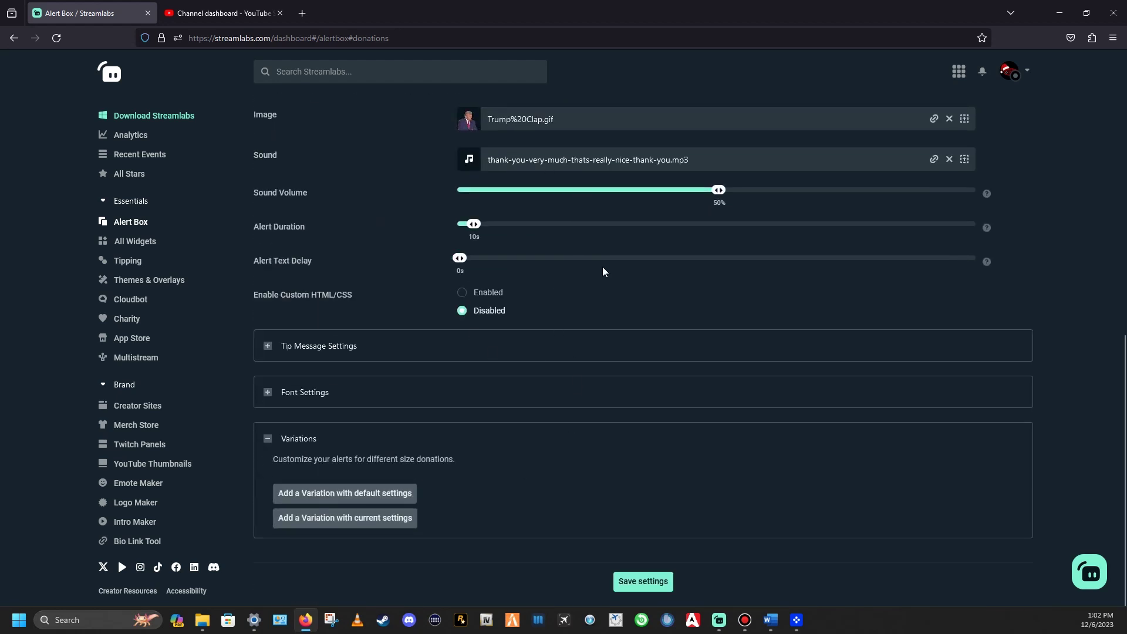
pyautogui.scroll(6, 710, 465)
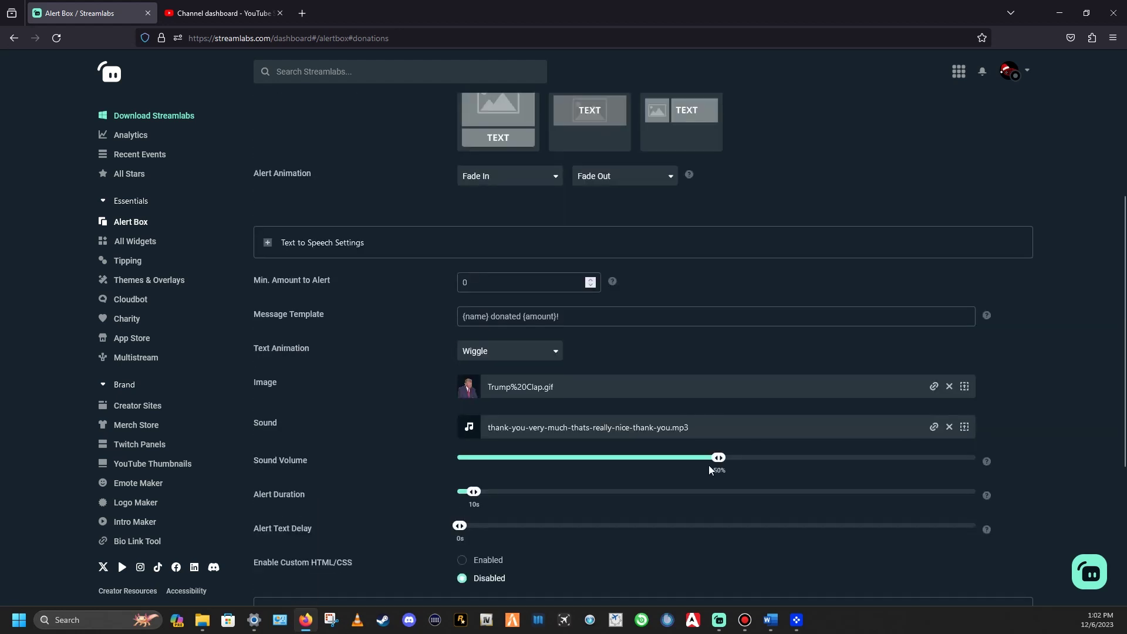
pyautogui.scroll(4, 710, 465)
pyautogui.scroll(2, 709, 465)
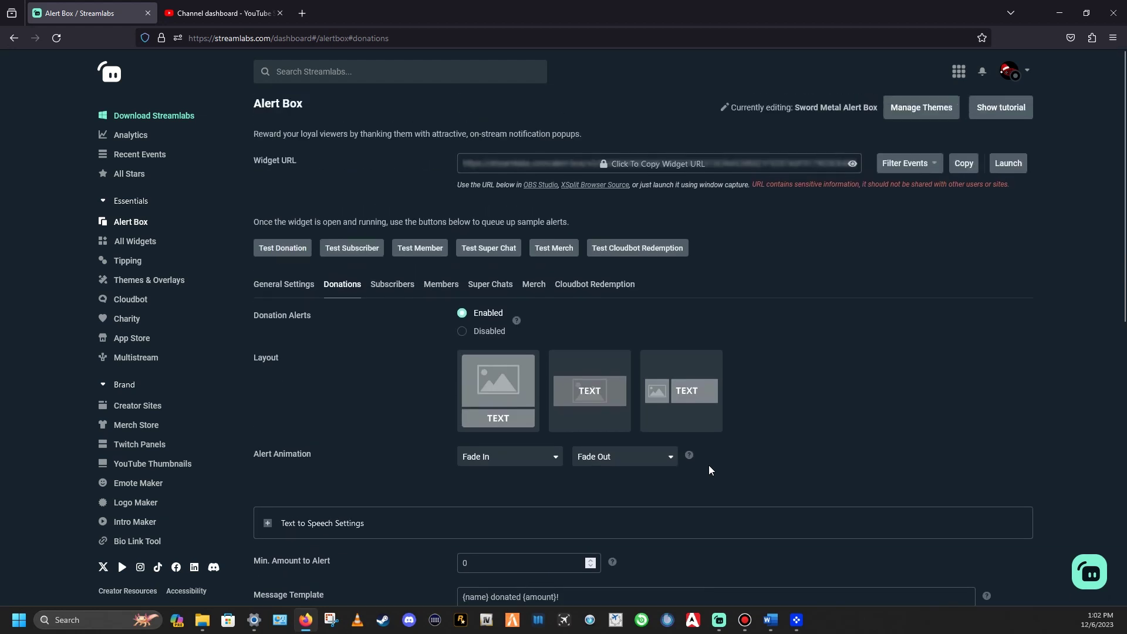
# Open the subscriber alert settings and browse the entrance animation choices without changing the selection
pyautogui.click(379, 295)
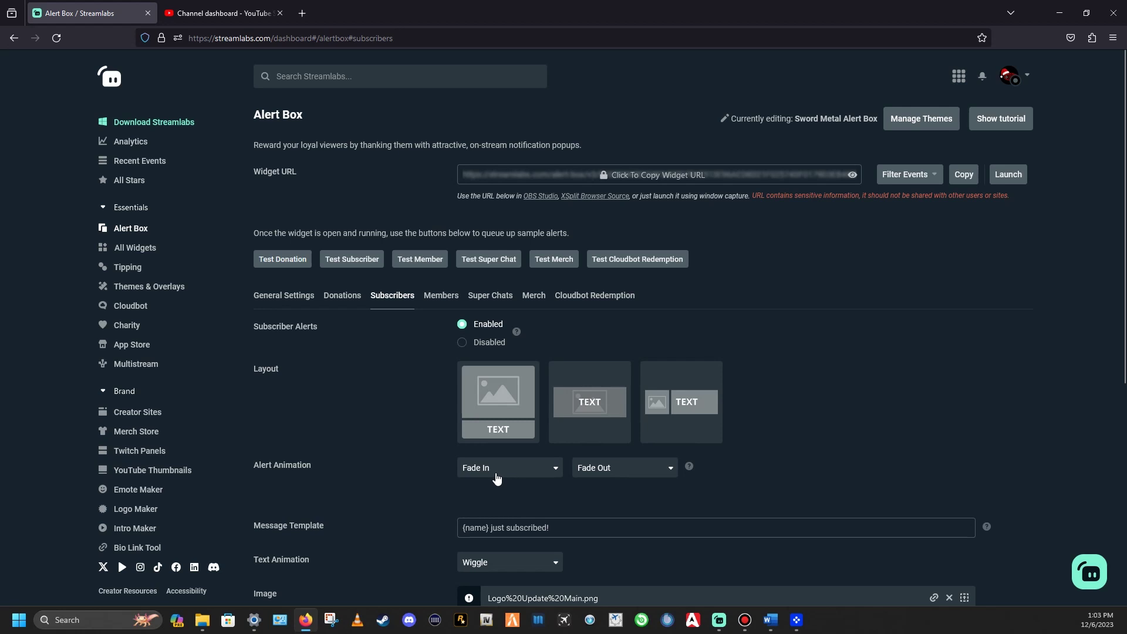
pyautogui.scroll(-2, 407, 503)
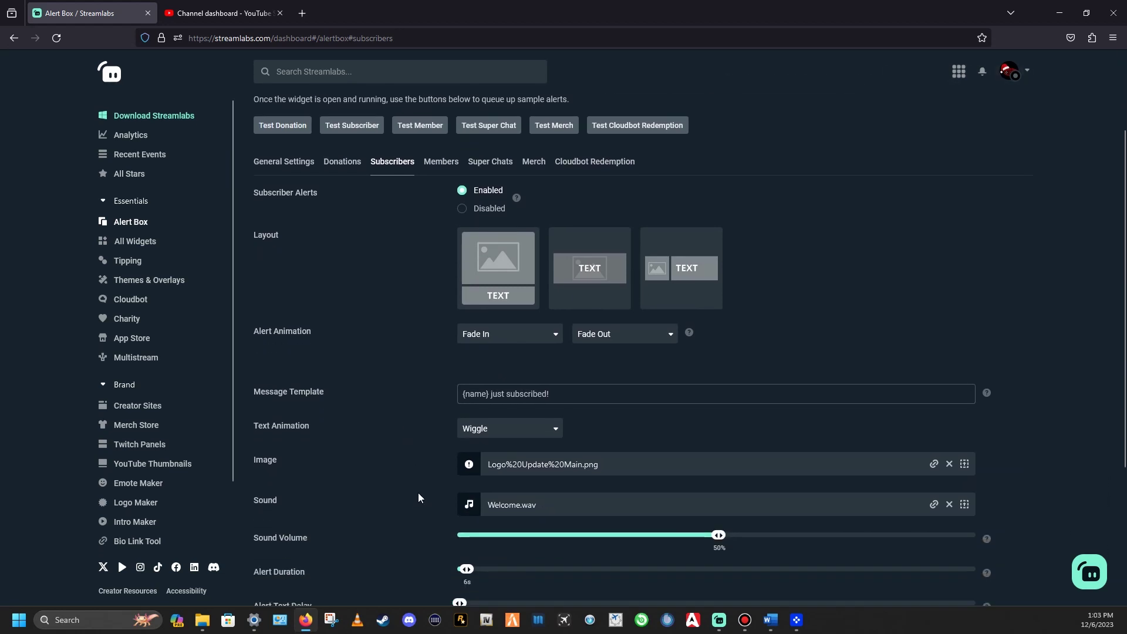
pyautogui.click(529, 334)
pyautogui.scroll(-5, 491, 448)
pyautogui.scroll(2, 492, 455)
pyautogui.scroll(-5, 492, 455)
pyautogui.scroll(-2, 491, 450)
pyautogui.click(433, 333)
# Review the subscriber alert's media and timing options, and expand its Font Settings and Variations sections
pyautogui.scroll(-3, 438, 491)
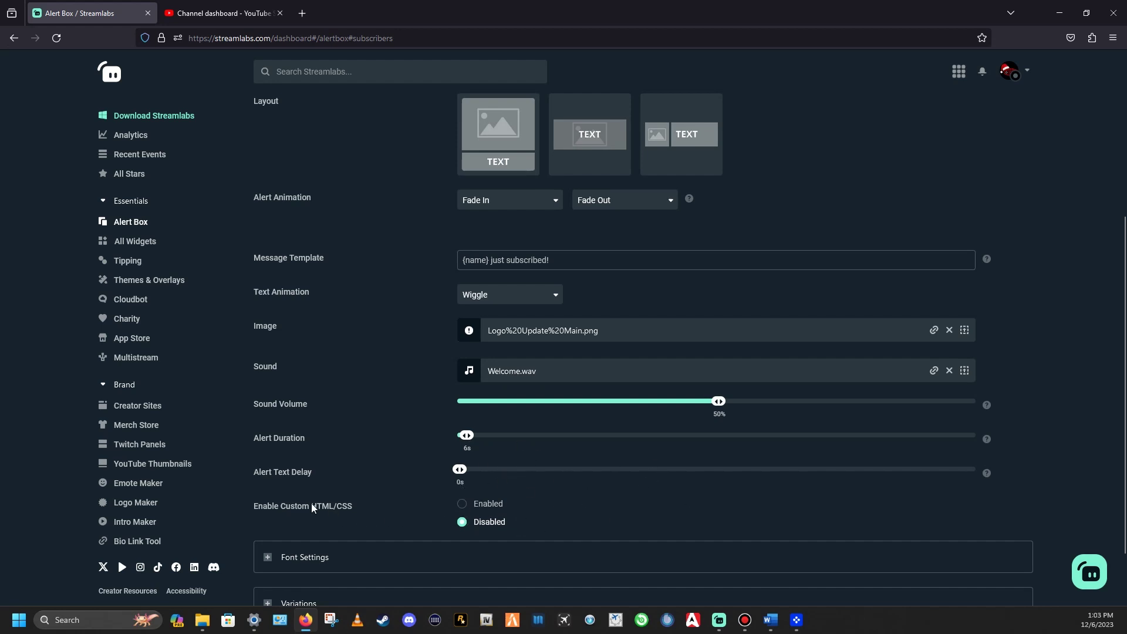
pyautogui.scroll(-2, 443, 509)
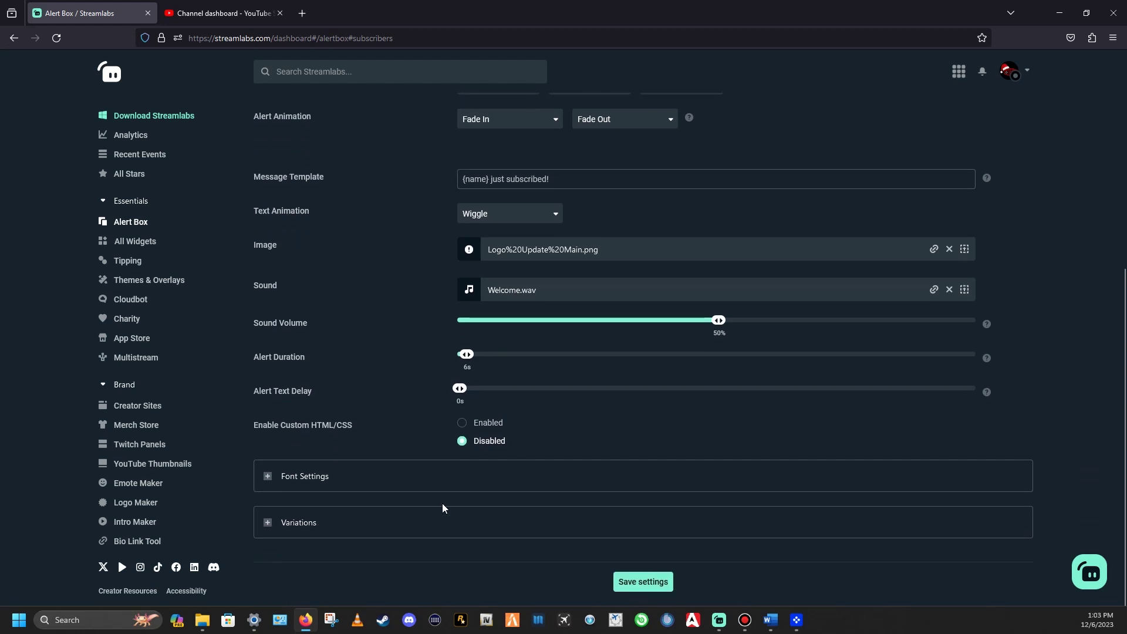
pyautogui.click(267, 477)
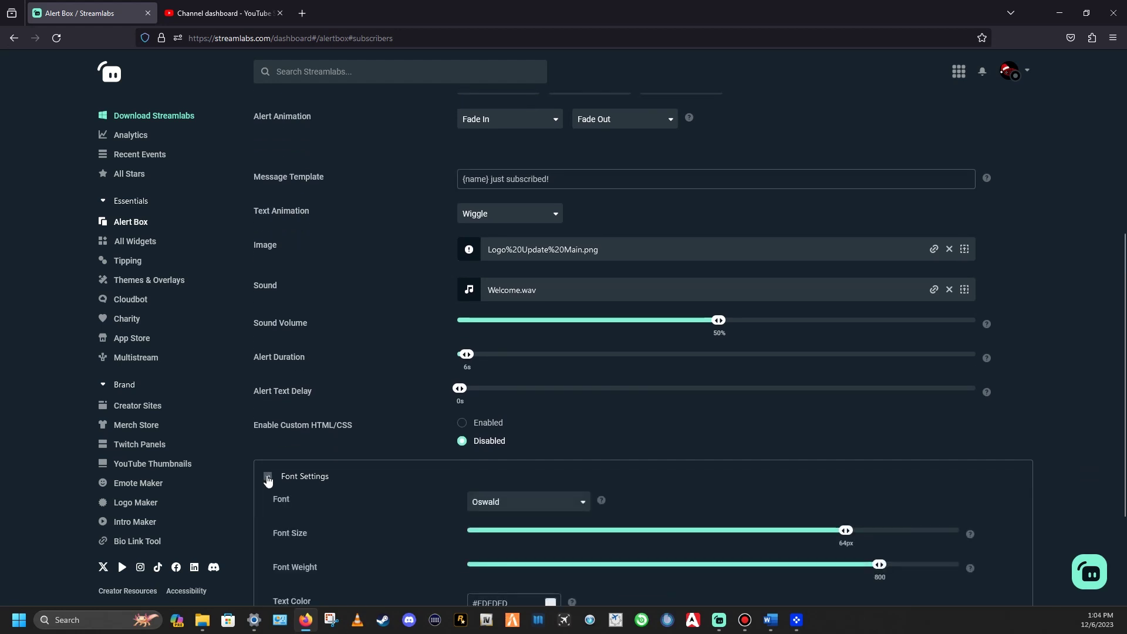
pyautogui.scroll(-3, 273, 477)
pyautogui.click(267, 522)
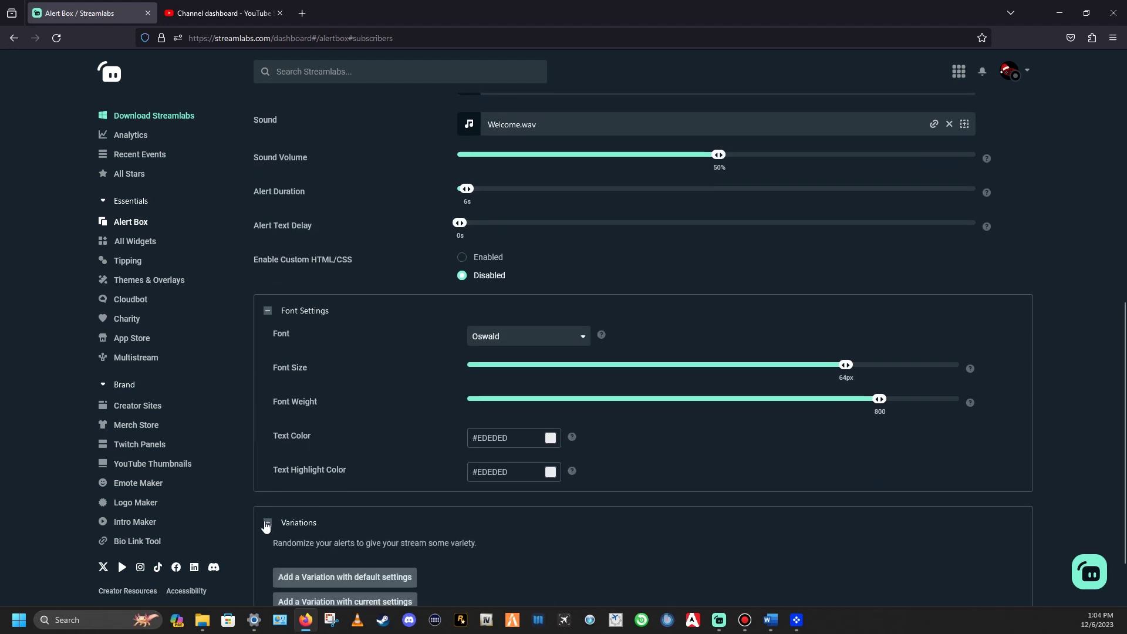
pyautogui.scroll(-2, 388, 535)
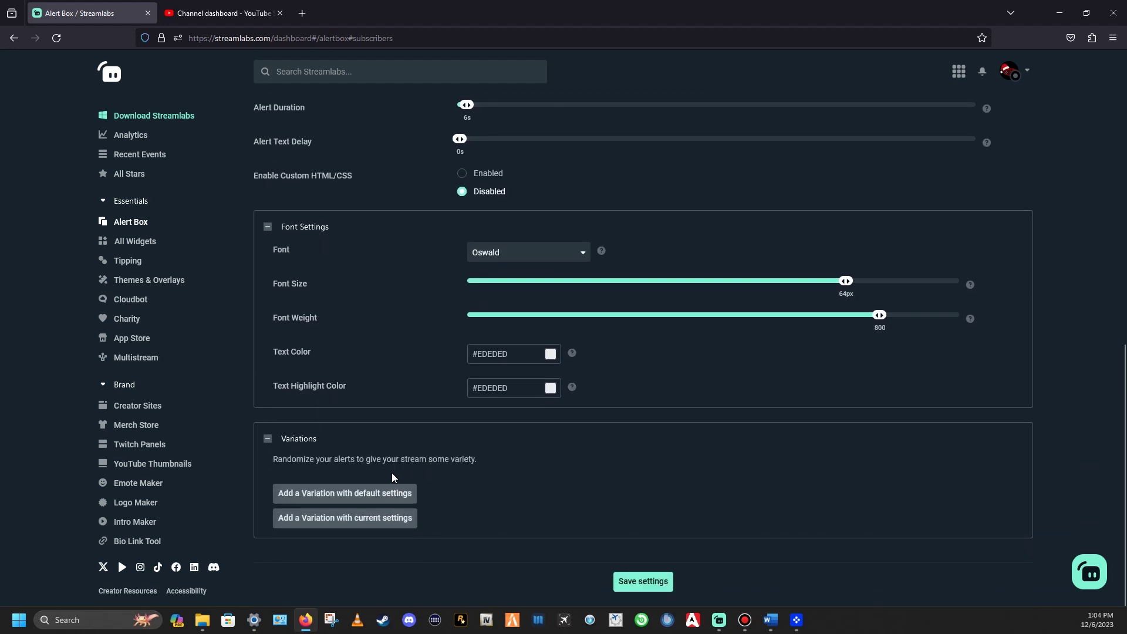
pyautogui.scroll(3, 392, 473)
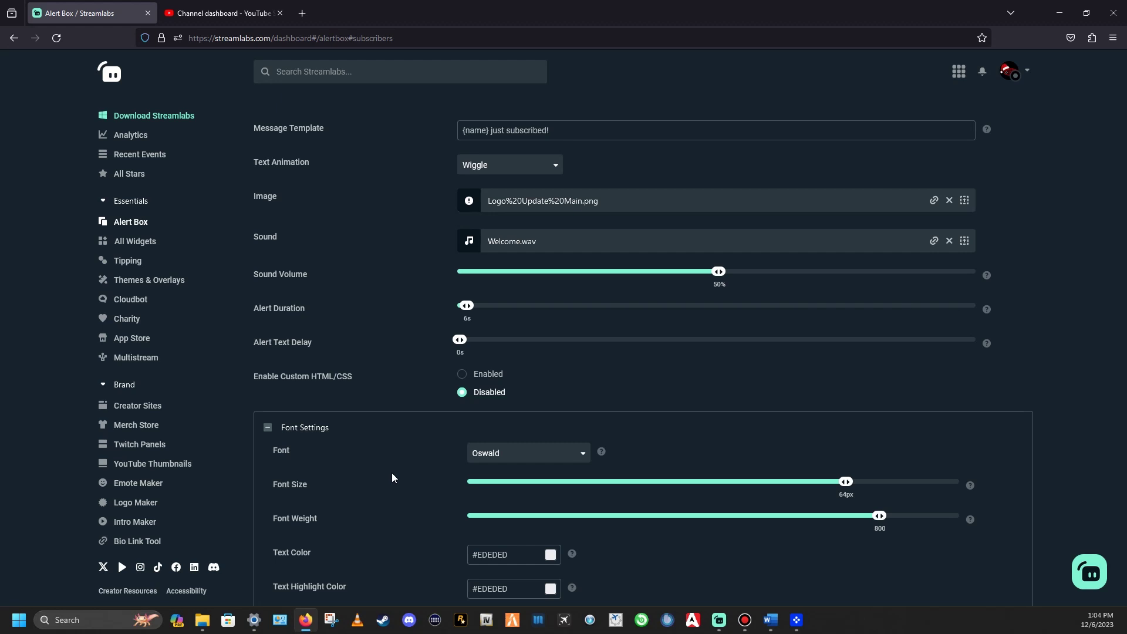
pyautogui.scroll(-3, 393, 474)
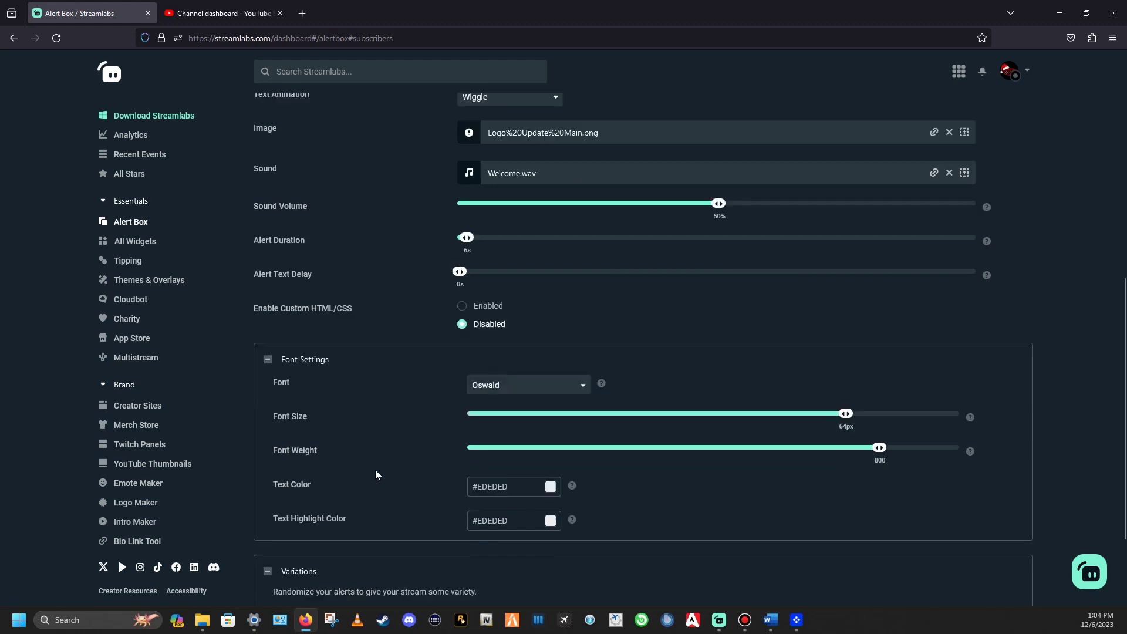
pyautogui.scroll(10, 446, 428)
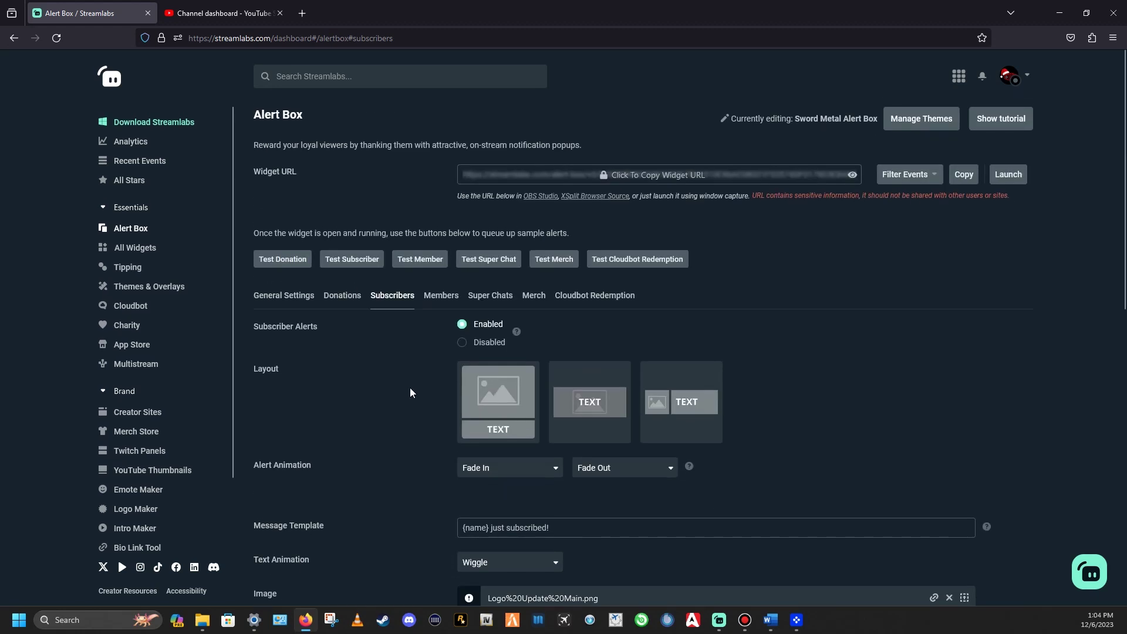
# Open the member alert settings briefly, and review the Super Chat alert settings from layout to the collapsed sections
pyautogui.click(435, 299)
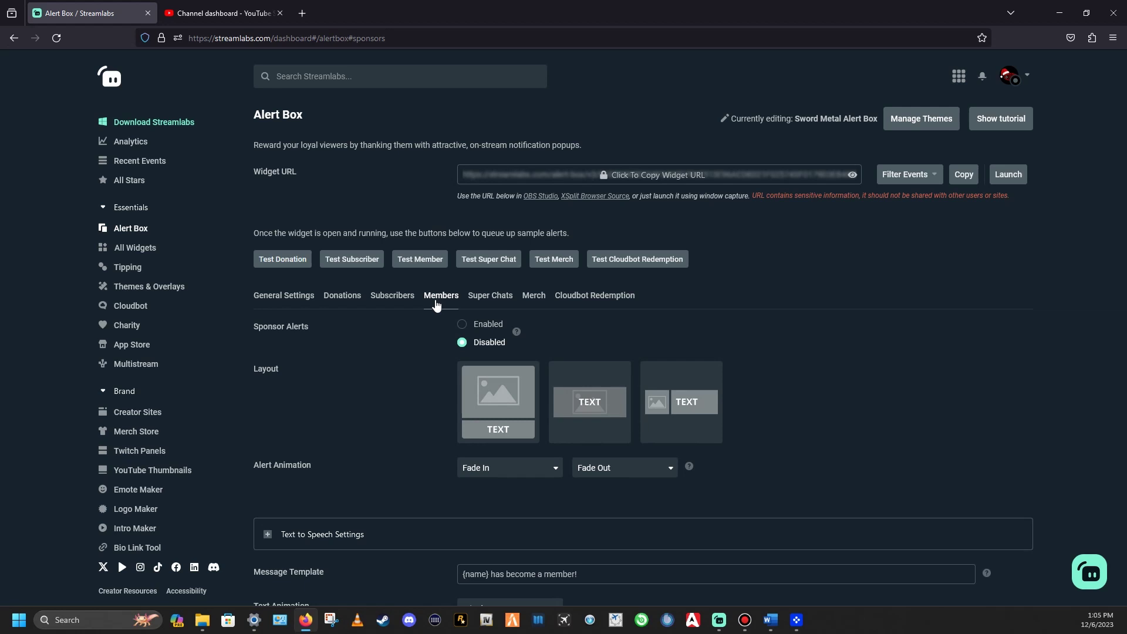
pyautogui.click(486, 297)
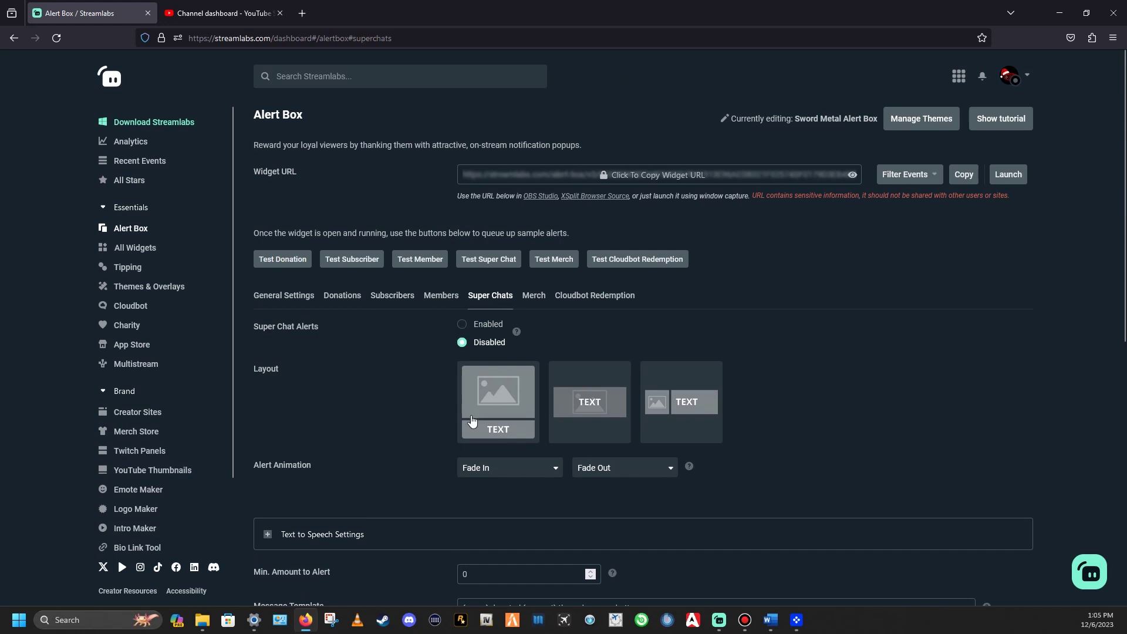
pyautogui.scroll(-2, 468, 423)
pyautogui.scroll(-2, 468, 417)
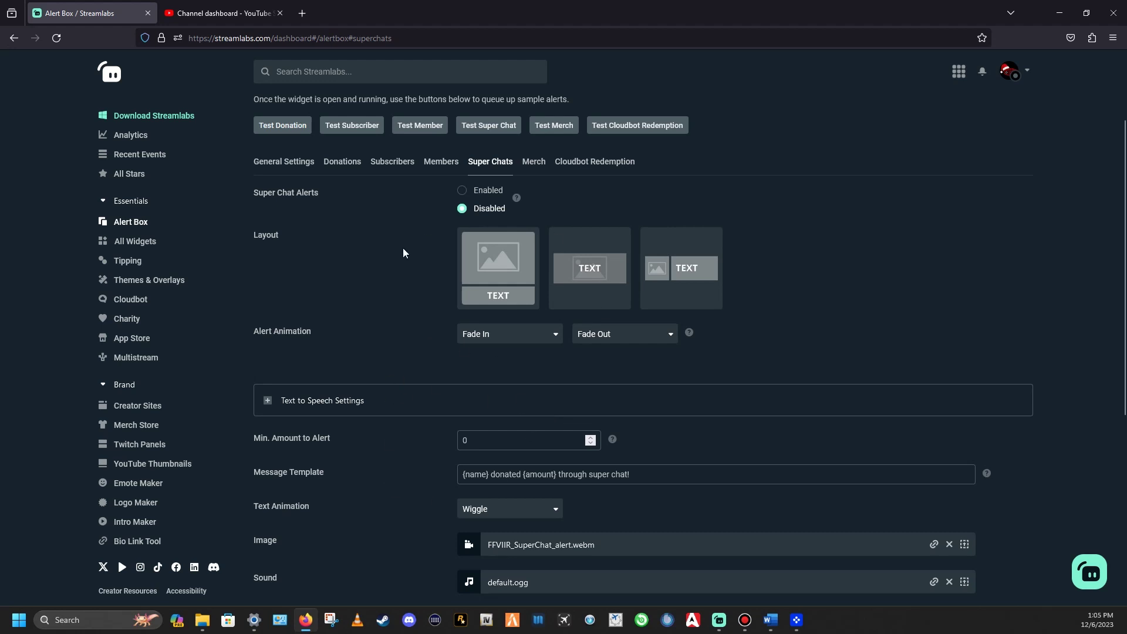
pyautogui.scroll(-3, 418, 504)
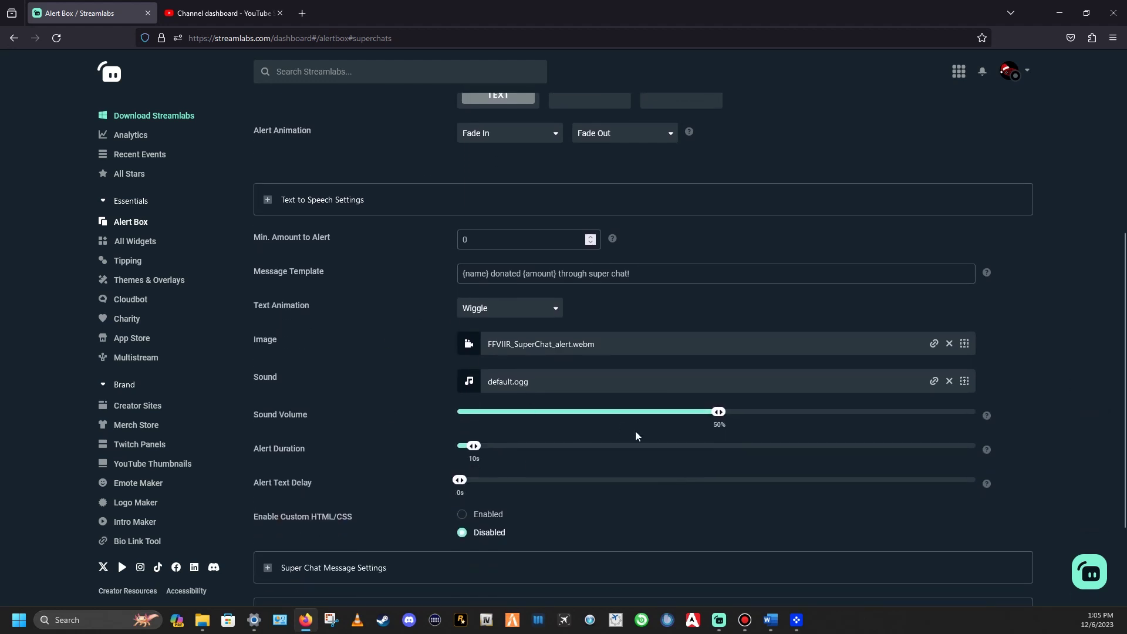
pyautogui.scroll(4, 462, 388)
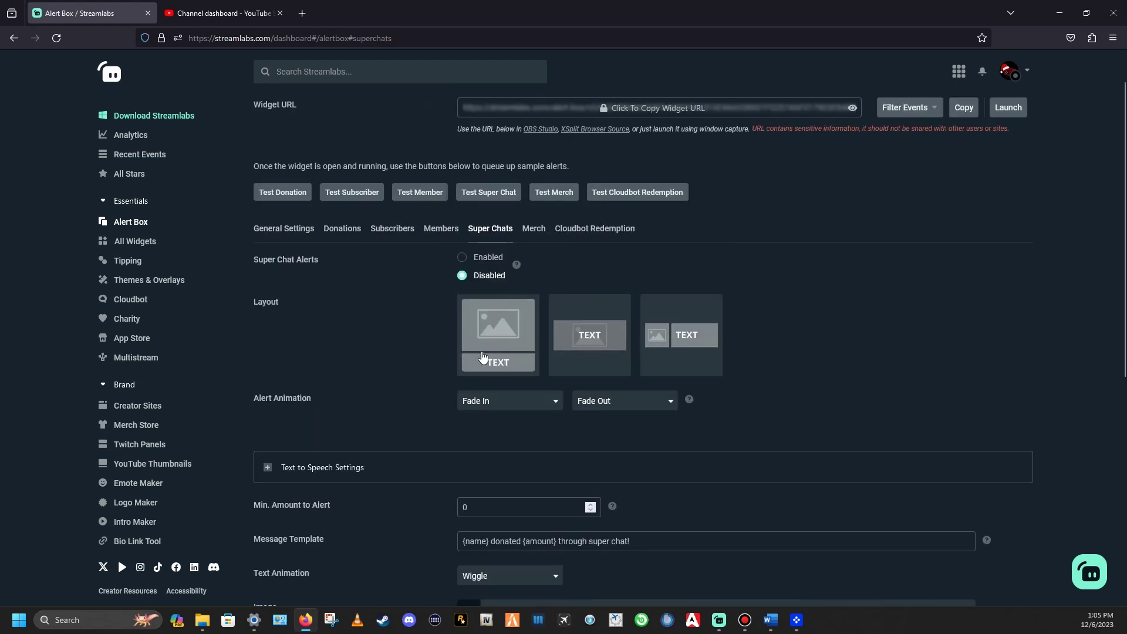
pyautogui.scroll(-2, 495, 372)
pyautogui.scroll(-5, 495, 372)
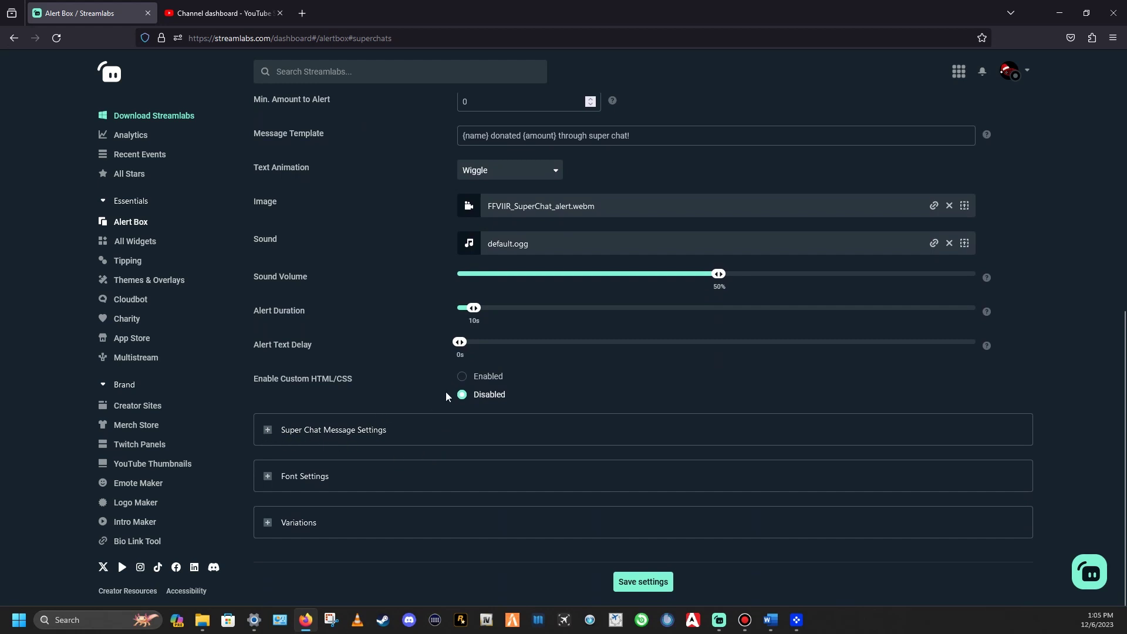
pyautogui.scroll(6, 491, 370)
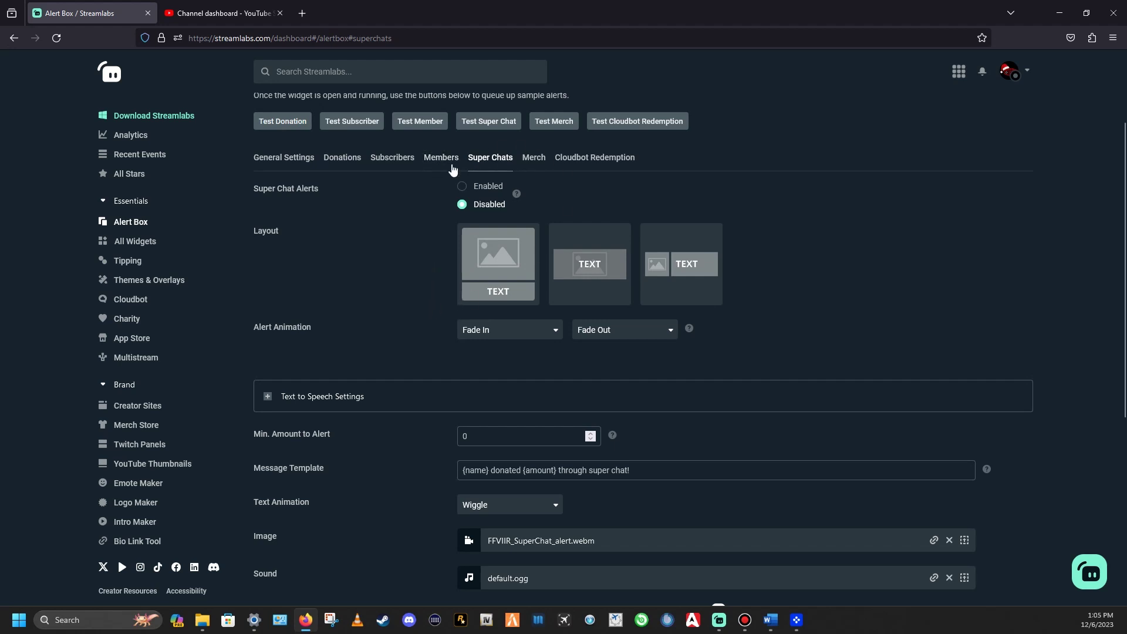
# Open the merch alert settings and review the layout, animation, message template, image, sound and timing options
pyautogui.click(532, 158)
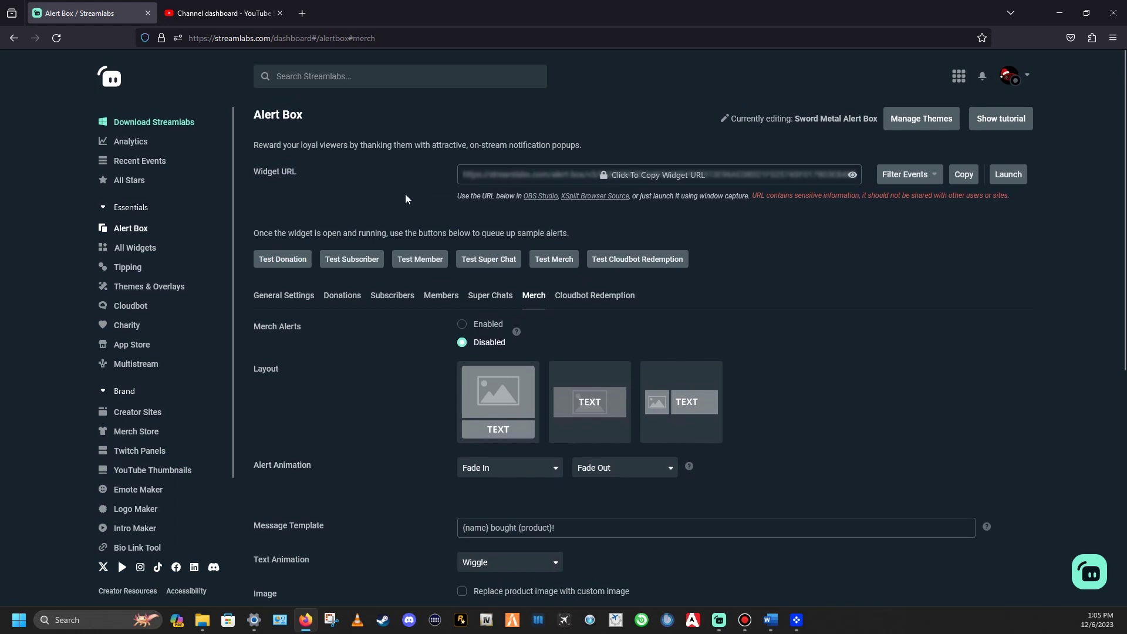
pyautogui.scroll(-3, 405, 197)
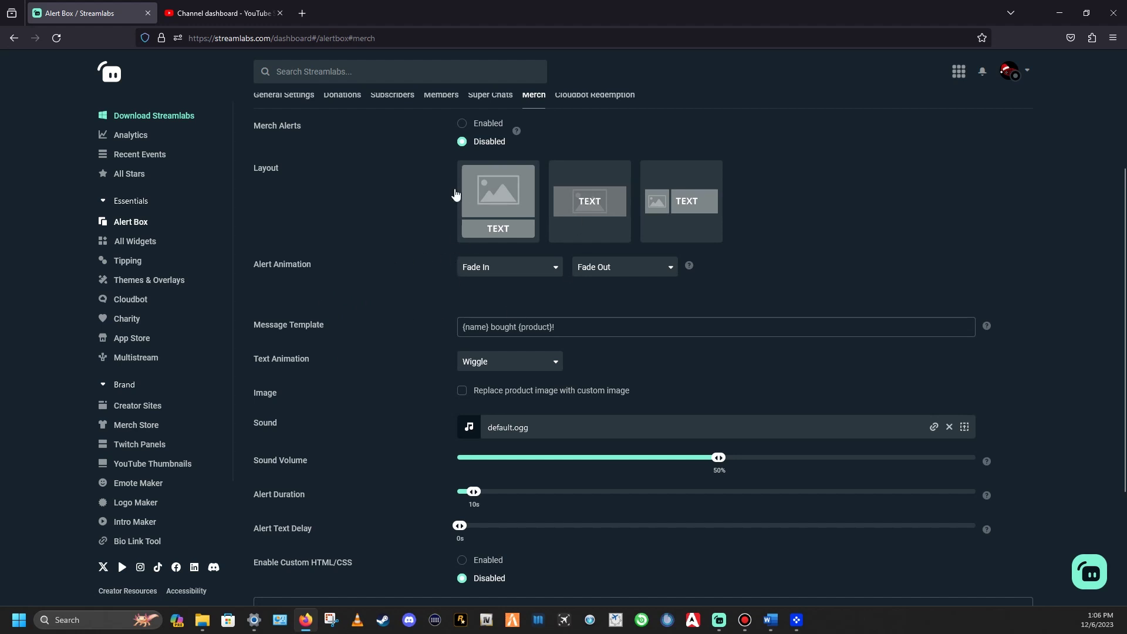
pyautogui.scroll(-3, 435, 382)
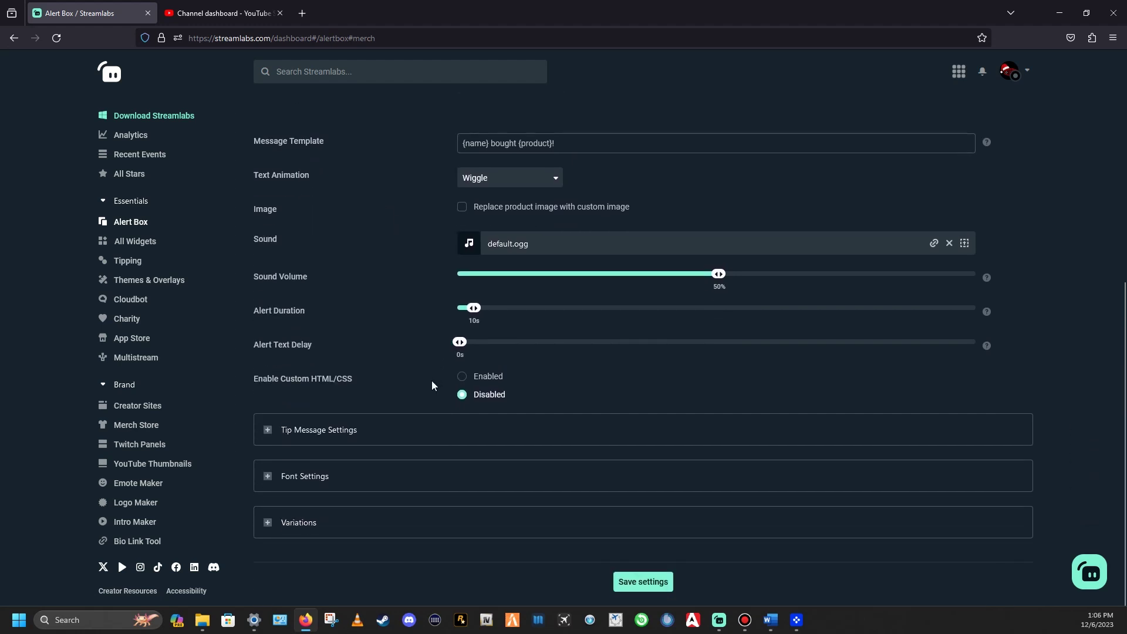
pyautogui.scroll(2, 432, 383)
pyautogui.scroll(2, 431, 381)
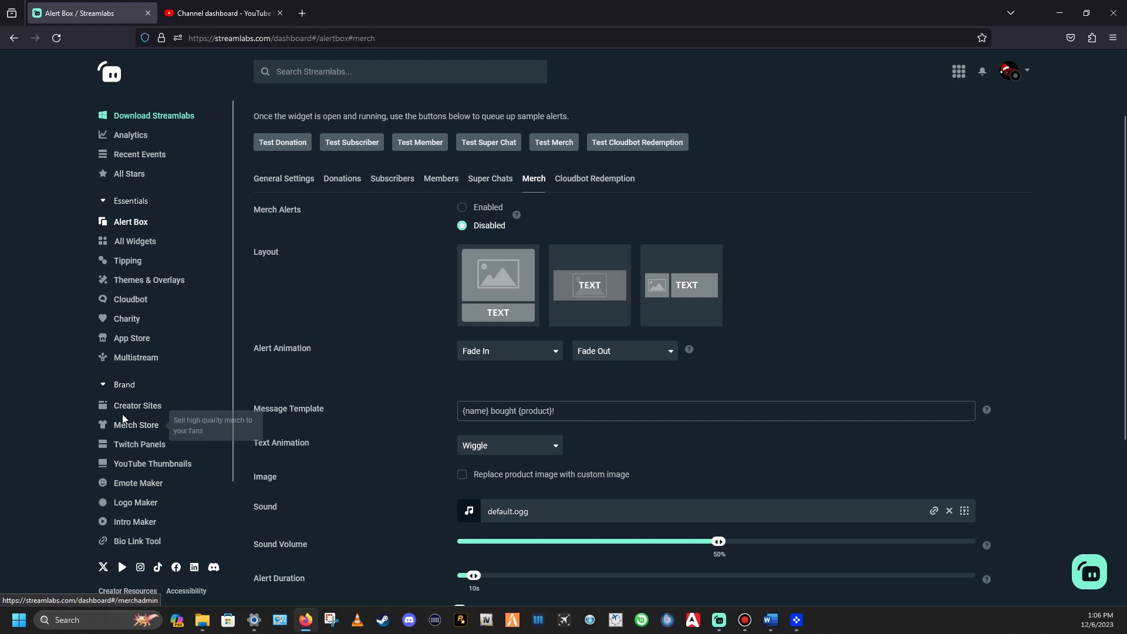
pyautogui.scroll(-5, 459, 387)
pyautogui.scroll(3, 492, 291)
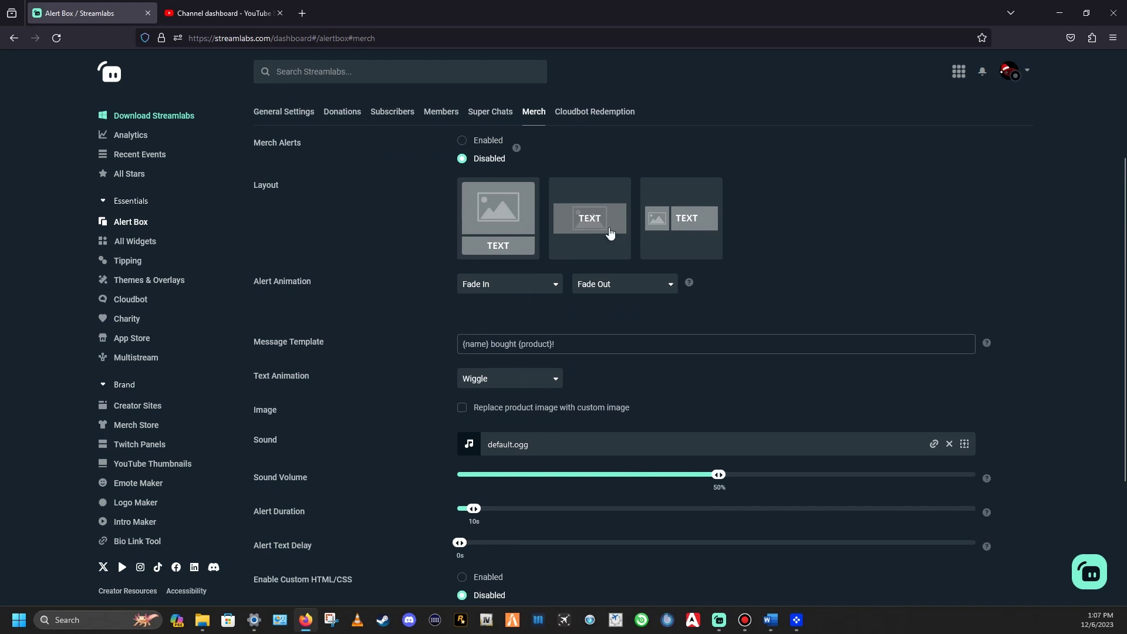
pyautogui.scroll(-3, 684, 400)
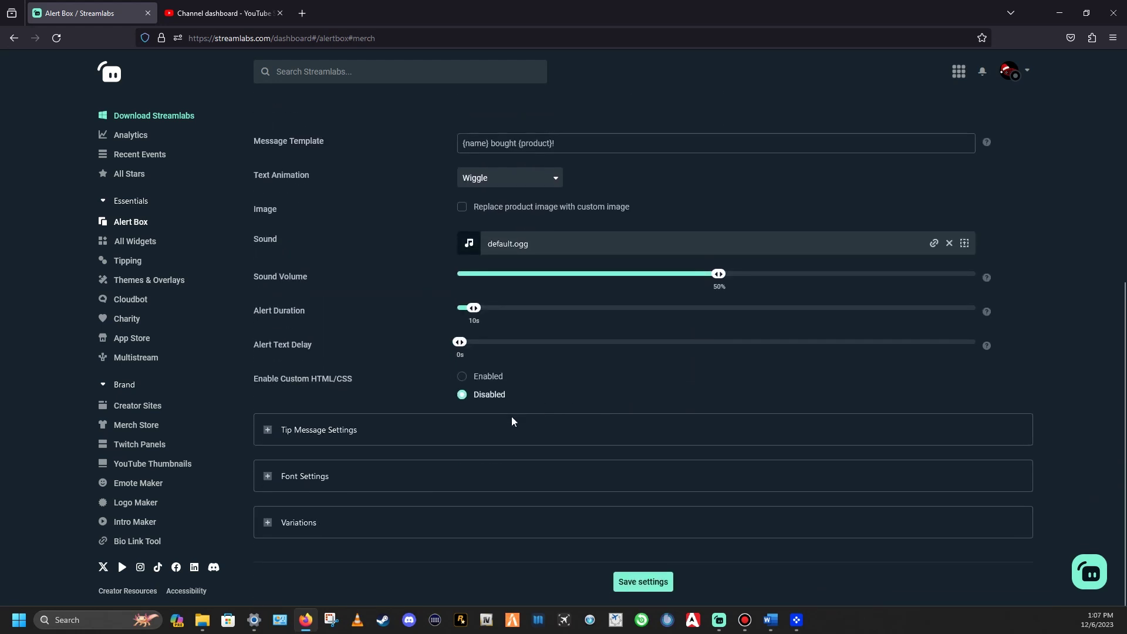
# Expand the merch alert's Tip Message Settings, Font Settings and Variations sections and look over their options
pyautogui.click(267, 431)
pyautogui.scroll(-3, 365, 462)
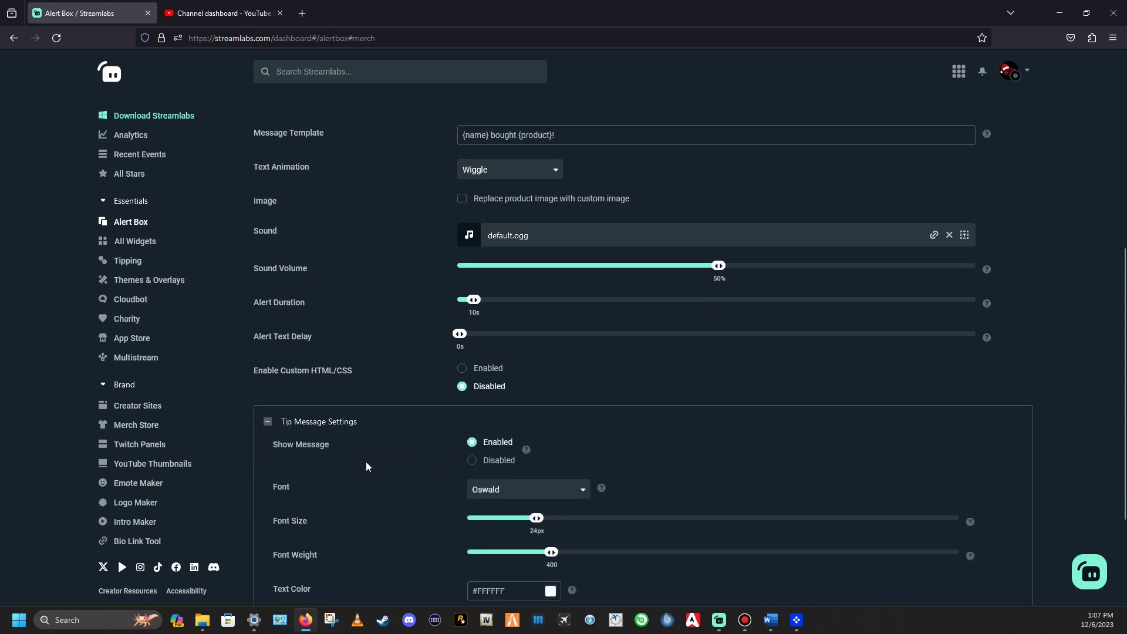
pyautogui.click(260, 473)
pyautogui.scroll(-3, 406, 376)
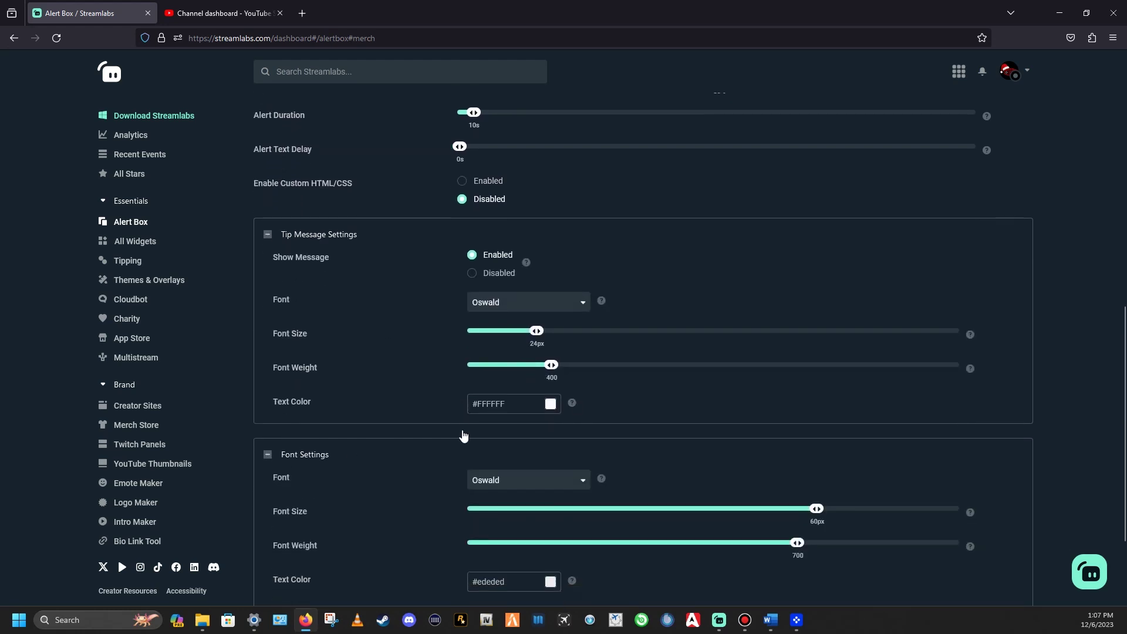
pyautogui.click(267, 523)
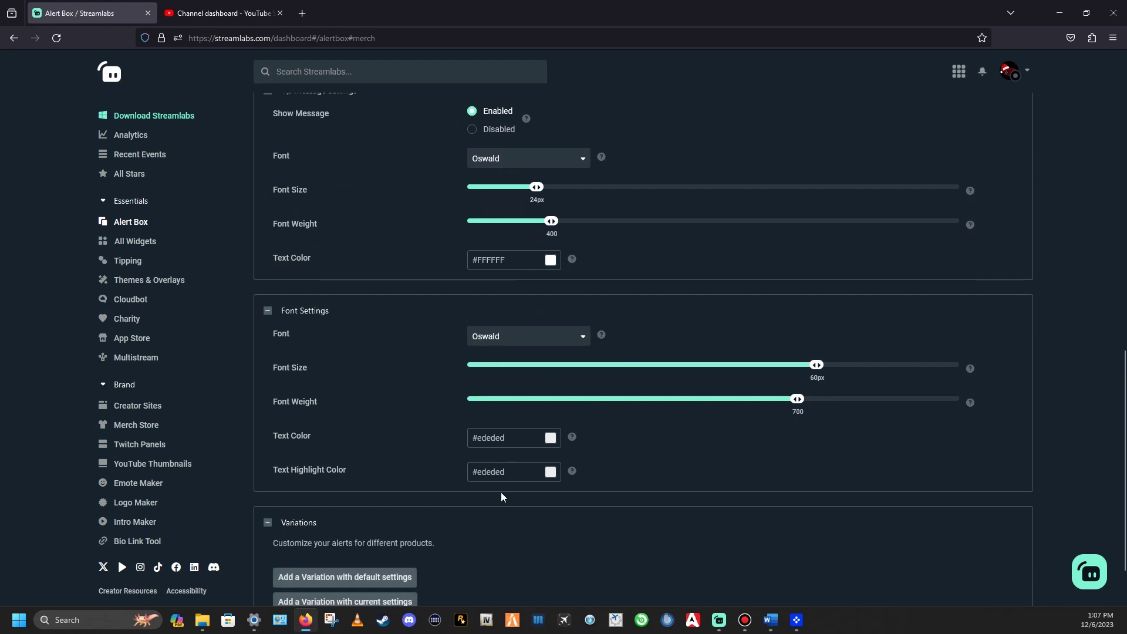
pyautogui.scroll(-2, 501, 493)
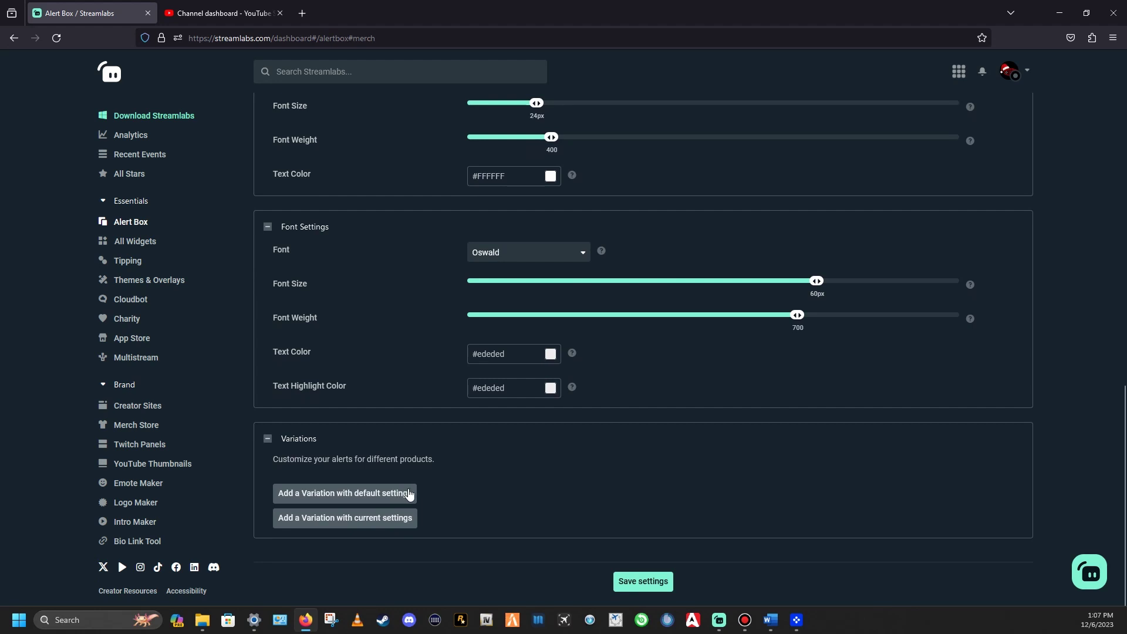
pyautogui.scroll(15, 409, 493)
pyautogui.scroll(2, 409, 492)
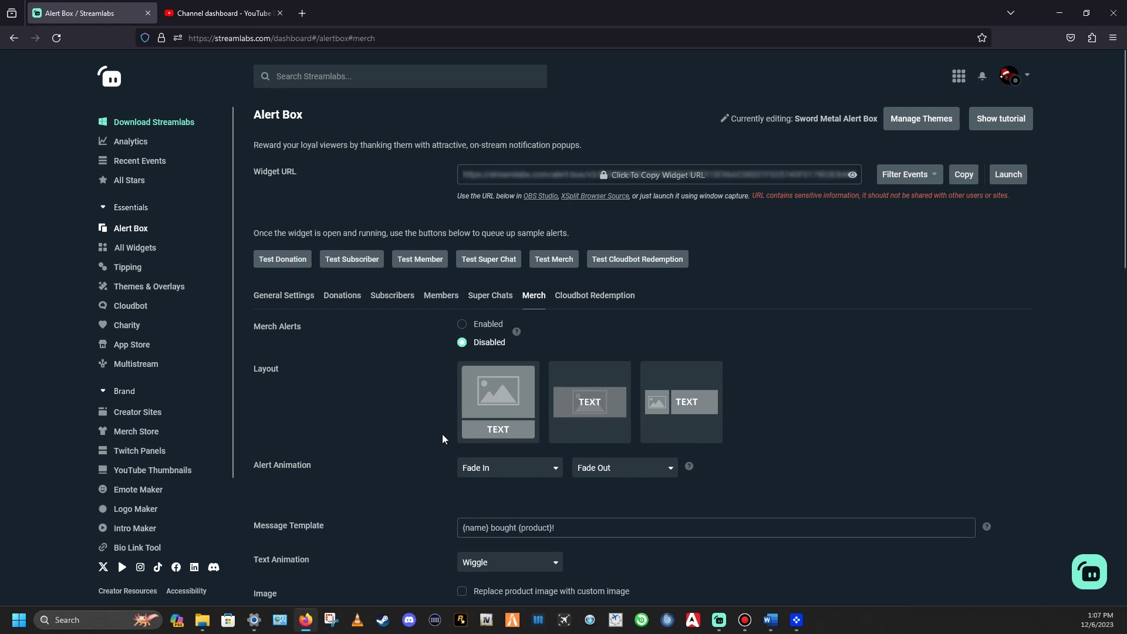
# Open the Cloudbot Redemption alert settings and review the layout, message template, custom image, sound and timing options
pyautogui.click(588, 299)
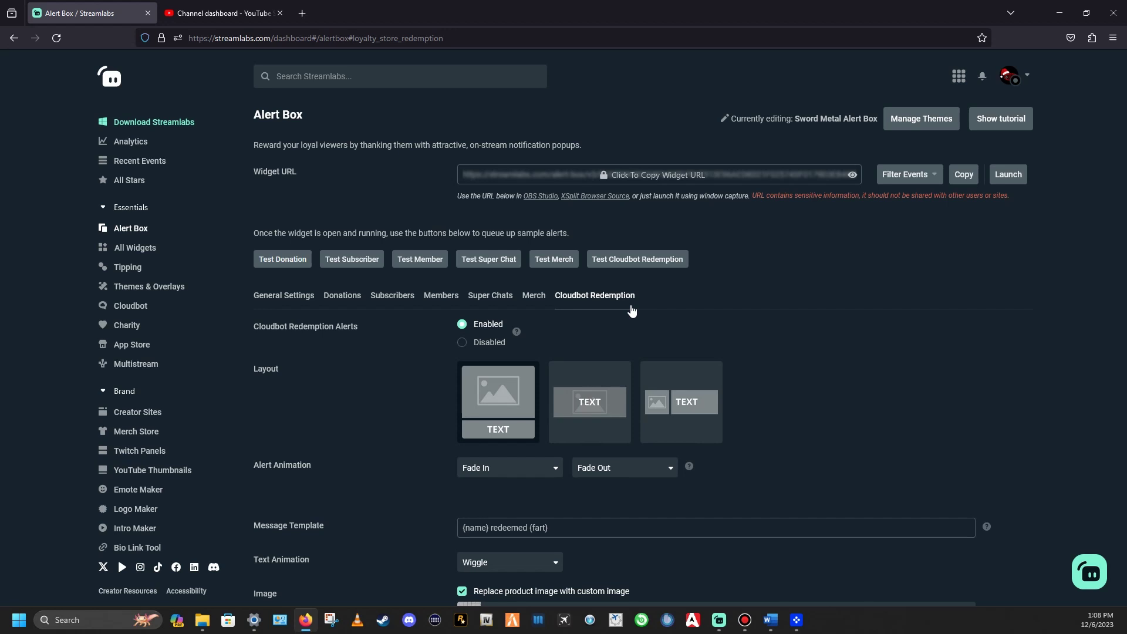
pyautogui.scroll(-3, 632, 312)
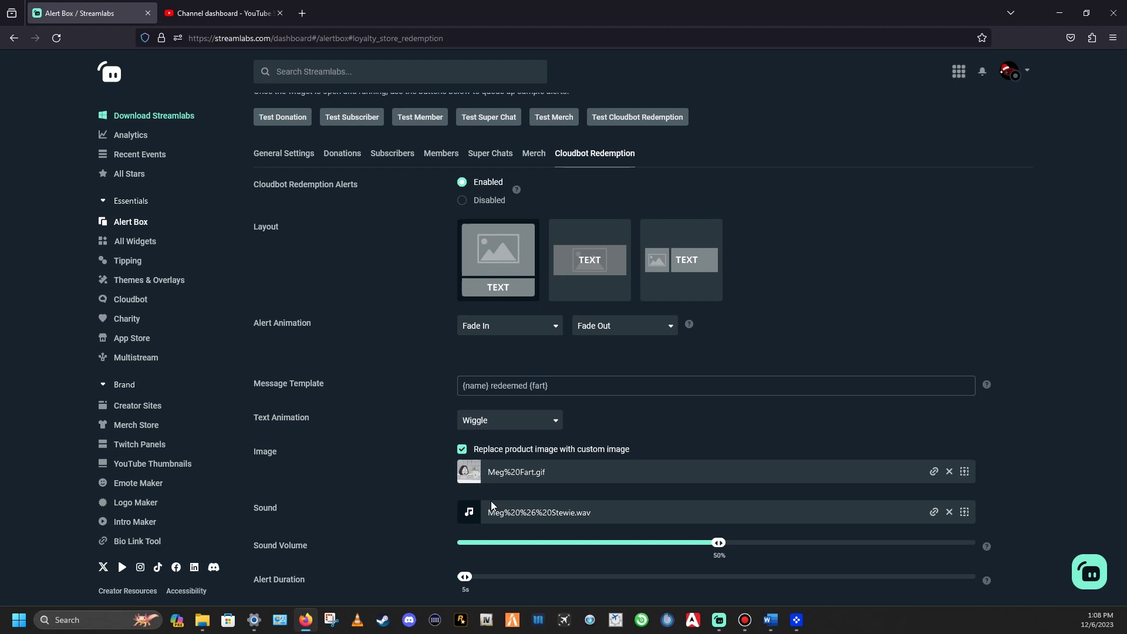
pyautogui.scroll(-3, 425, 524)
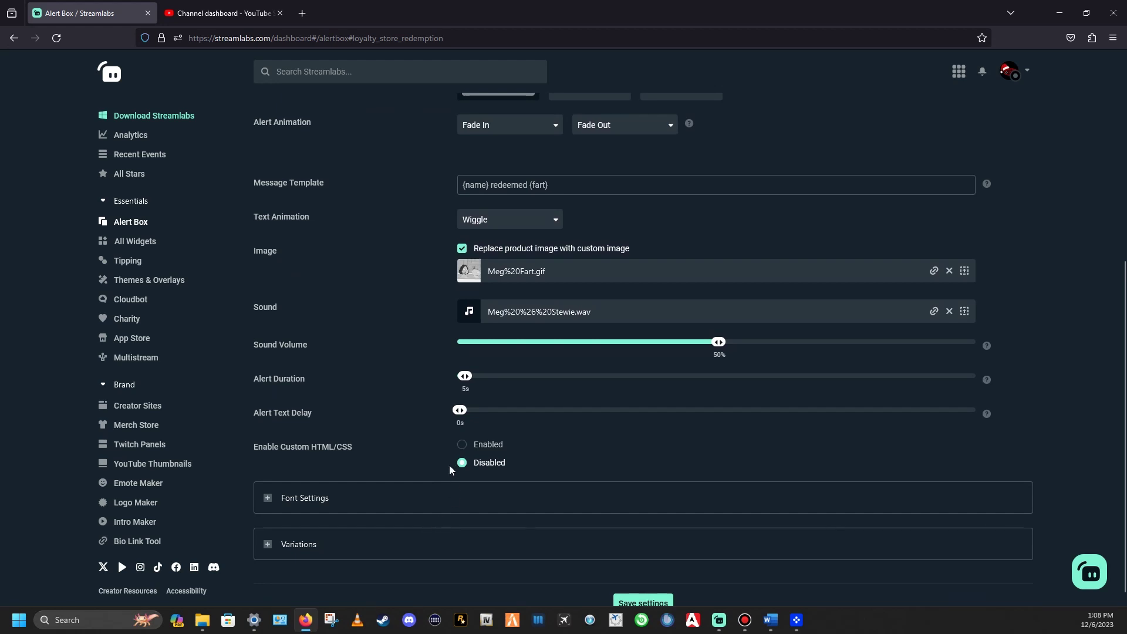
pyautogui.scroll(4, 424, 469)
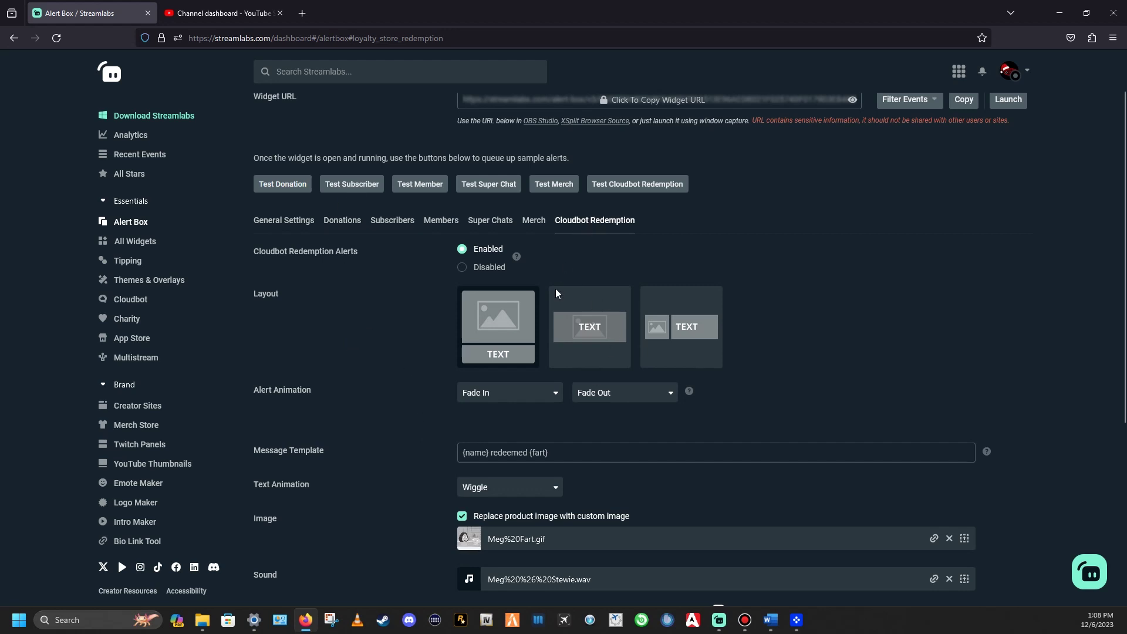
pyautogui.scroll(-3, 437, 444)
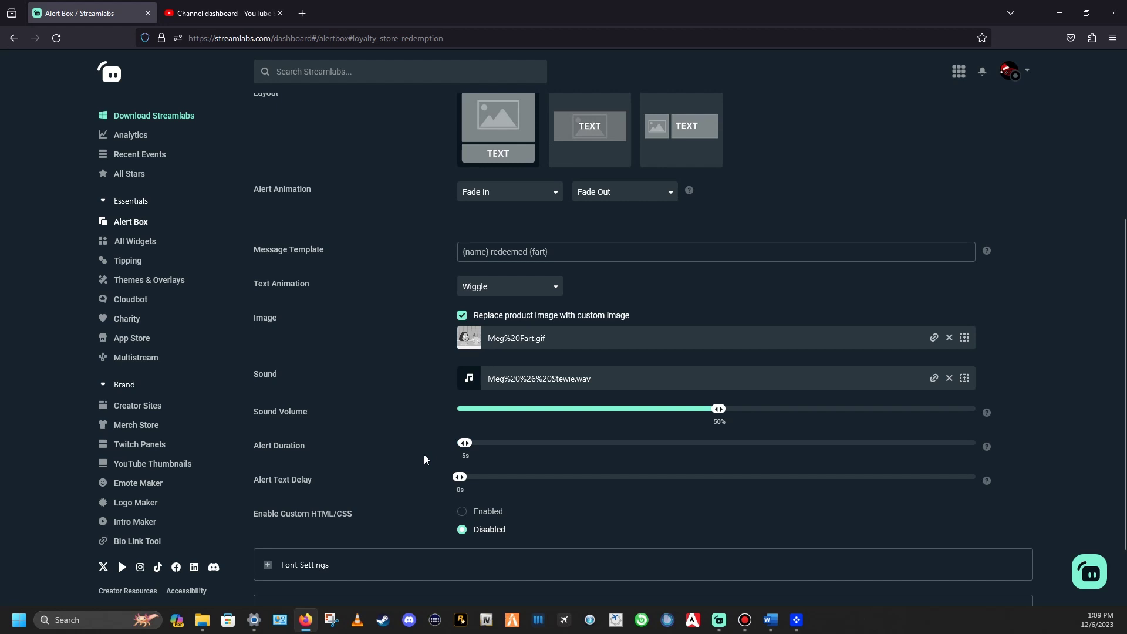
pyautogui.scroll(-1, 425, 459)
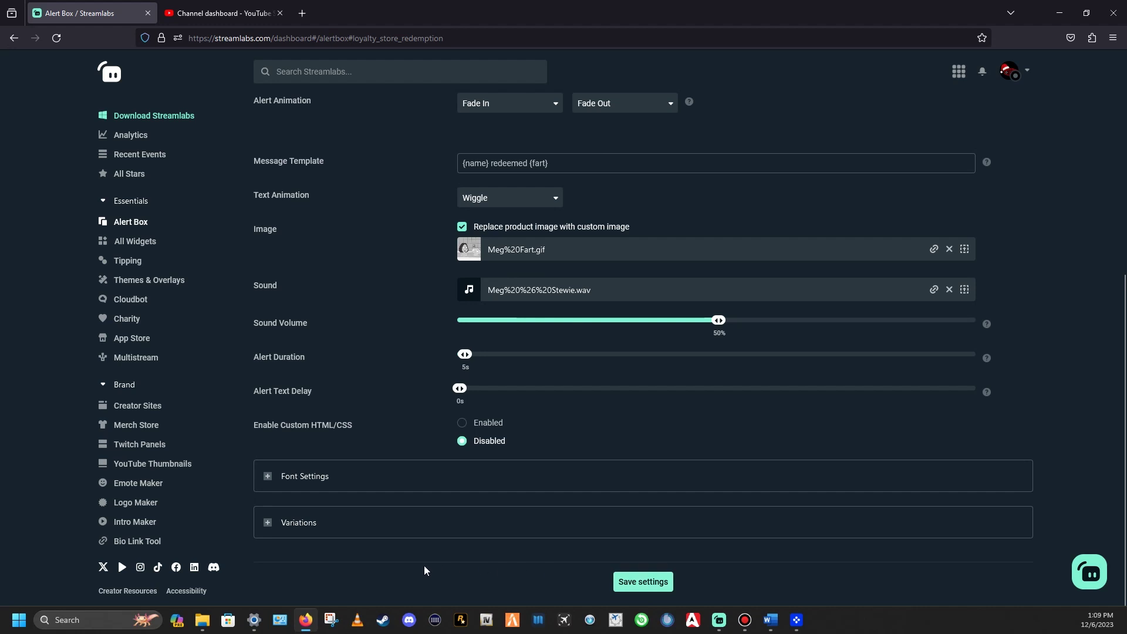
# Expand the Cloudbot Redemption alert's Variations section and examine the variations set up for different redeemed items
pyautogui.click(272, 528)
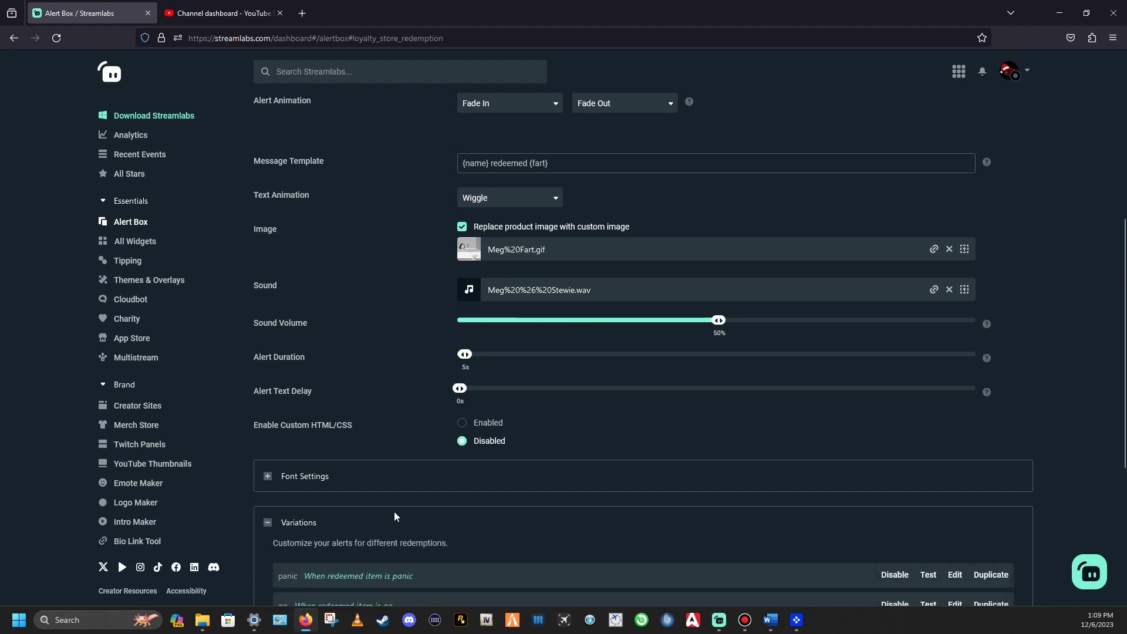
pyautogui.scroll(-3, 406, 509)
pyautogui.scroll(-1, 406, 509)
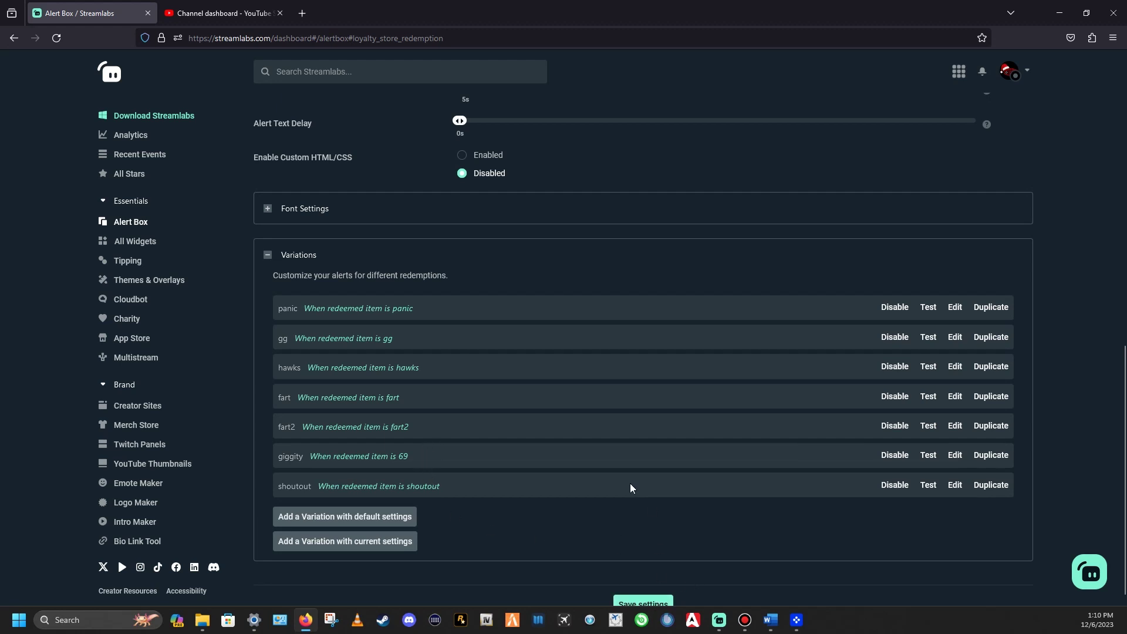
pyautogui.scroll(5, 600, 506)
pyautogui.scroll(5, 600, 508)
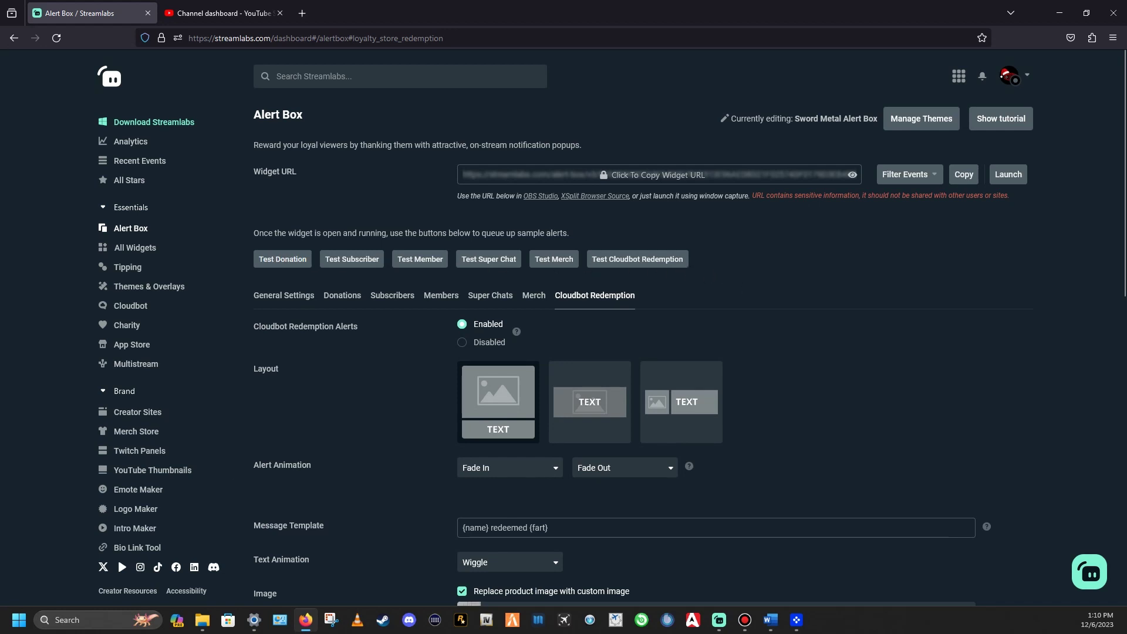
# Browse the featured and favorite widgets in the Widget Gallery, and open the Tipping page to view the tip methods
pyautogui.click(131, 248)
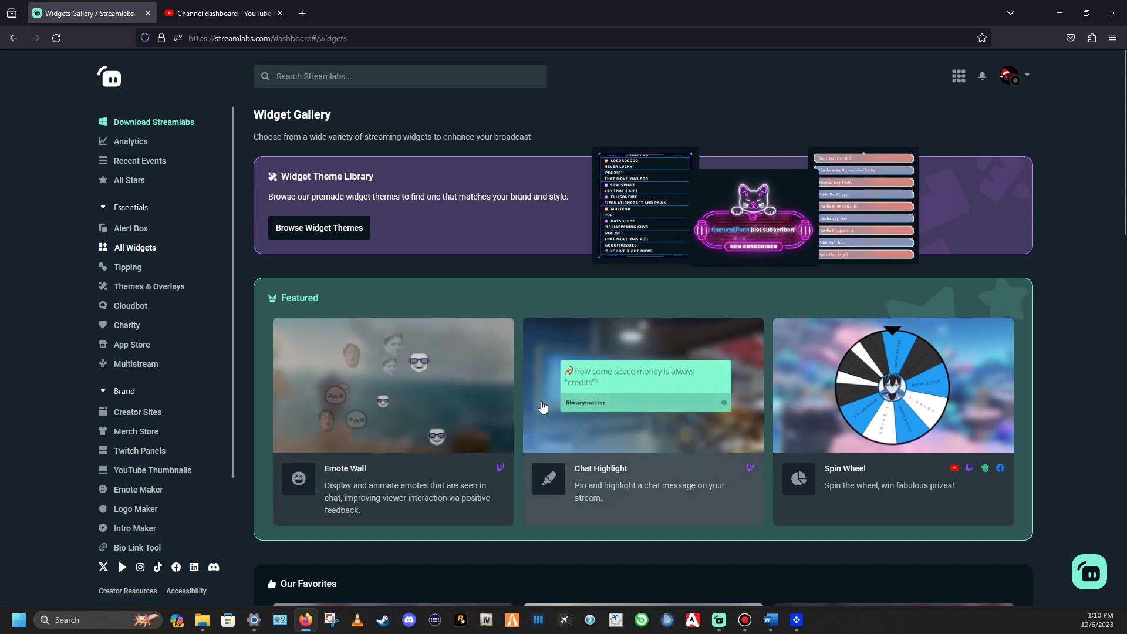
pyautogui.scroll(-6, 534, 416)
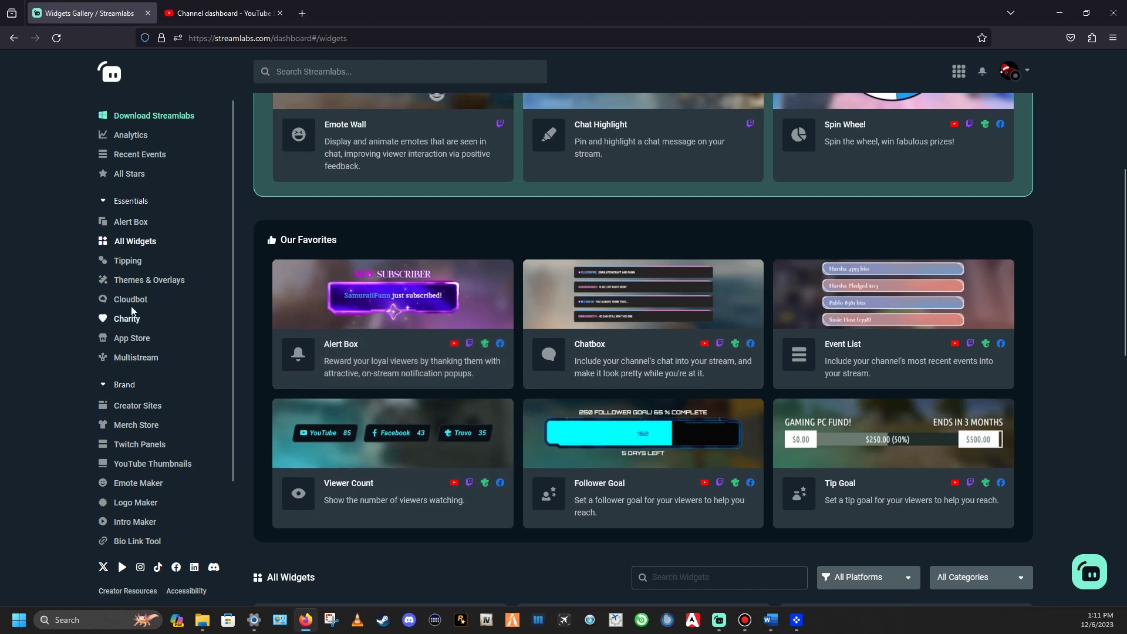
pyautogui.click(122, 259)
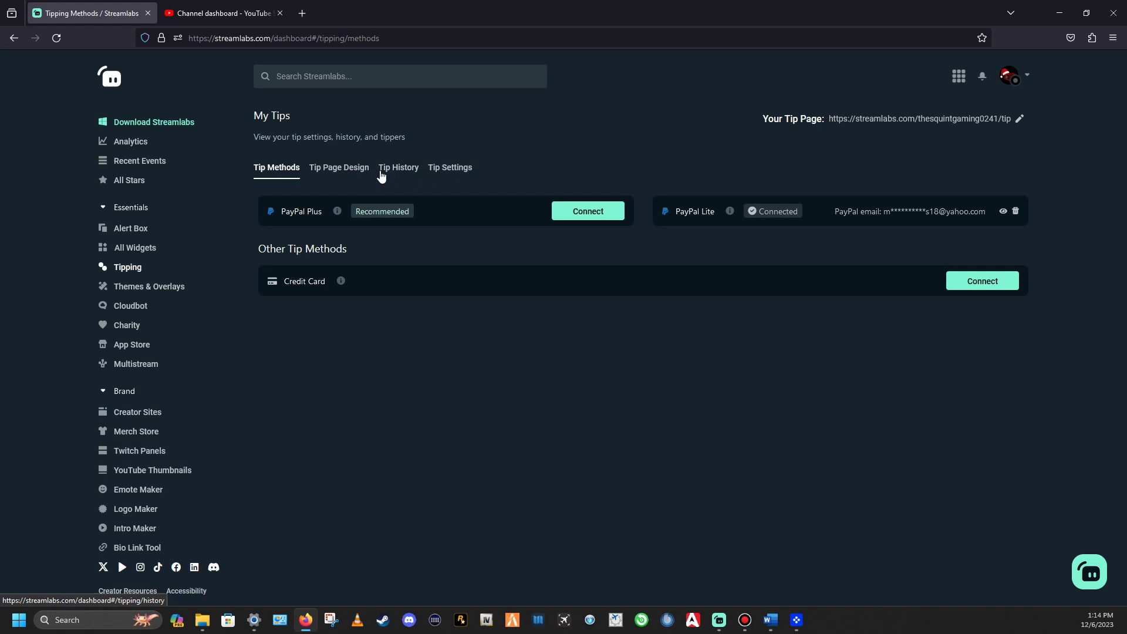
# Open the Tip Page Design settings and review the content options, keeping Donation as the preferred lingo
pyautogui.click(337, 172)
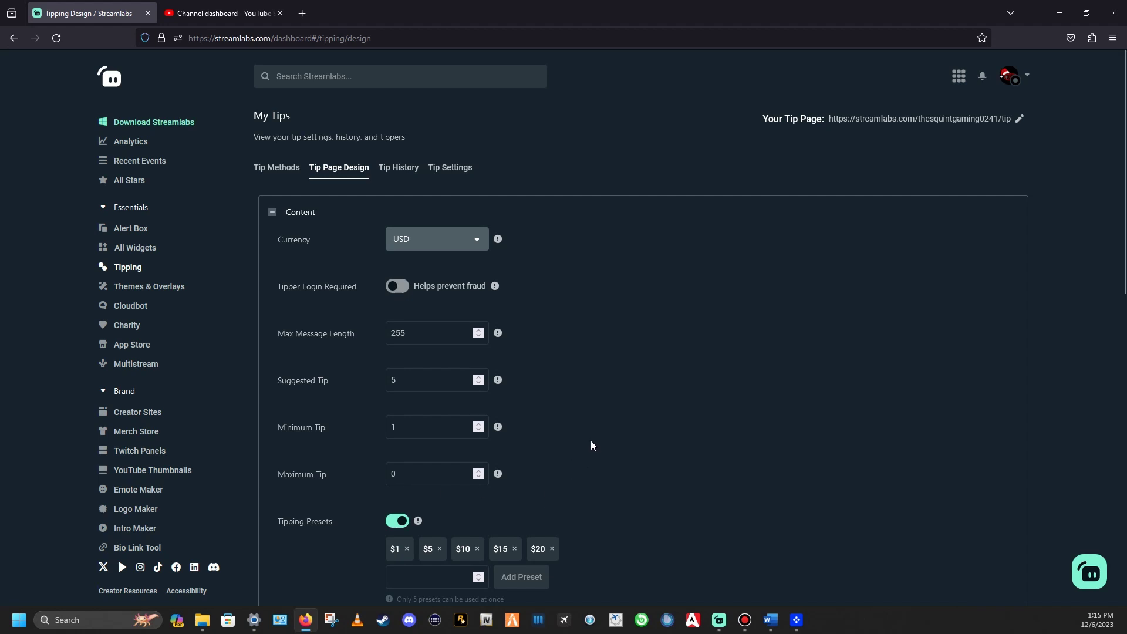
pyautogui.scroll(-4, 591, 445)
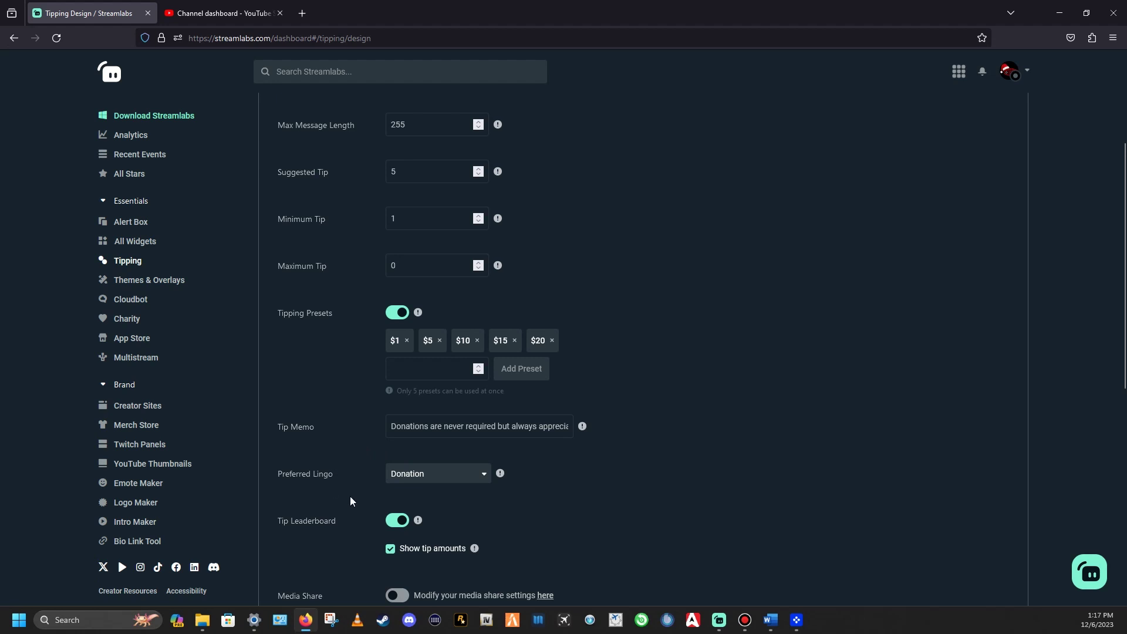
pyautogui.click(479, 476)
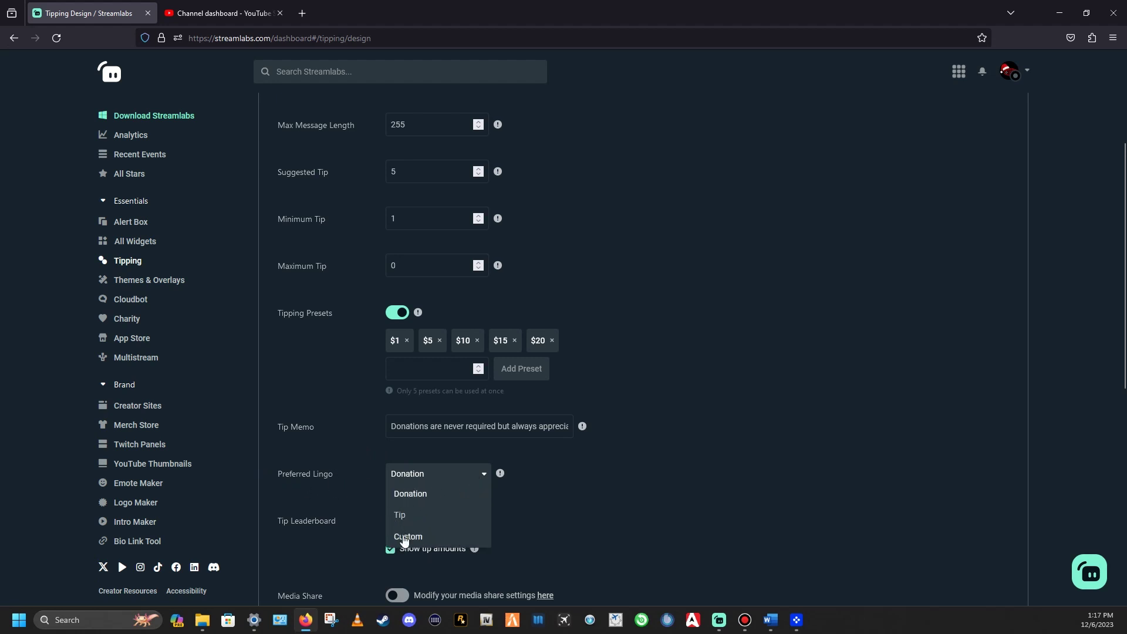
pyautogui.click(418, 497)
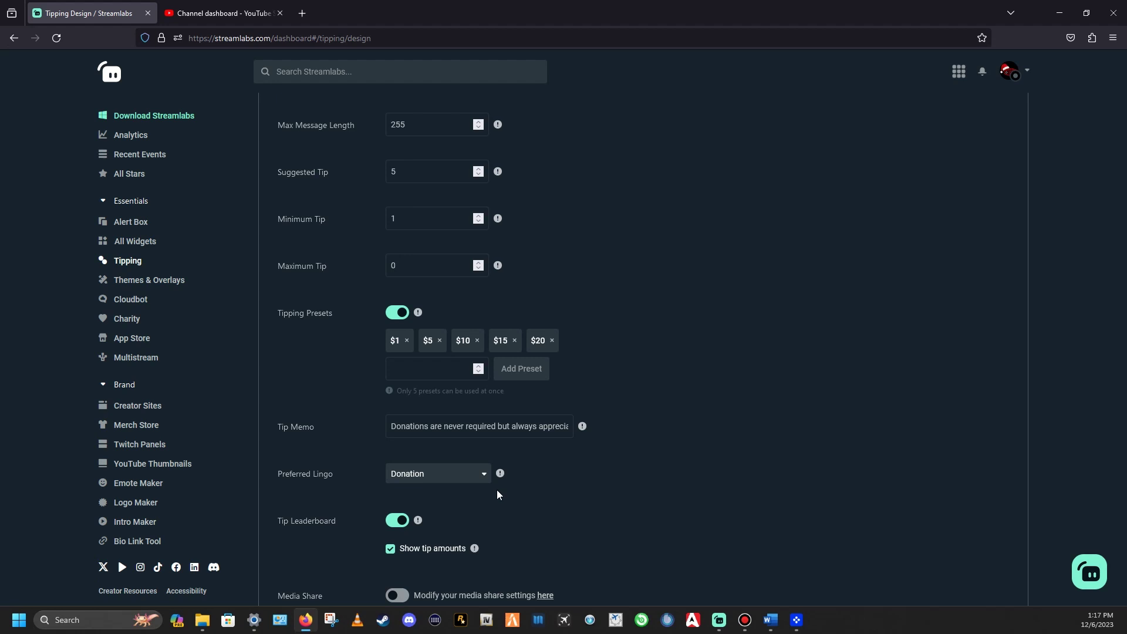
pyautogui.scroll(-2, 531, 509)
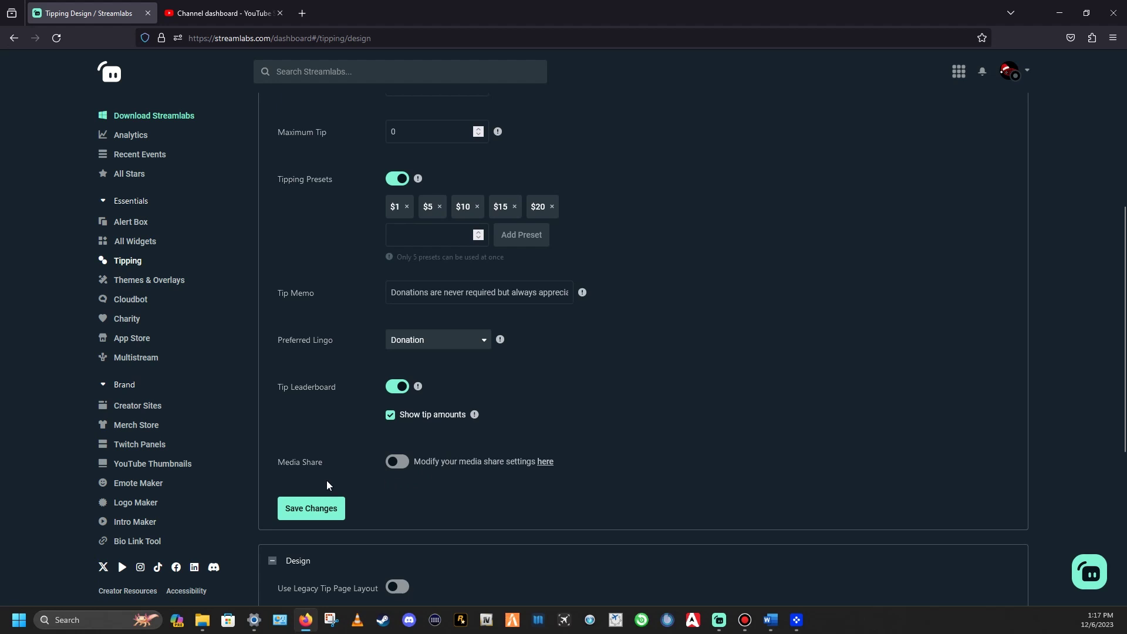
# Review the tip page's Design section, covering the legacy layout, theme, background color, font, logo and banner override options
pyautogui.scroll(-3, 327, 480)
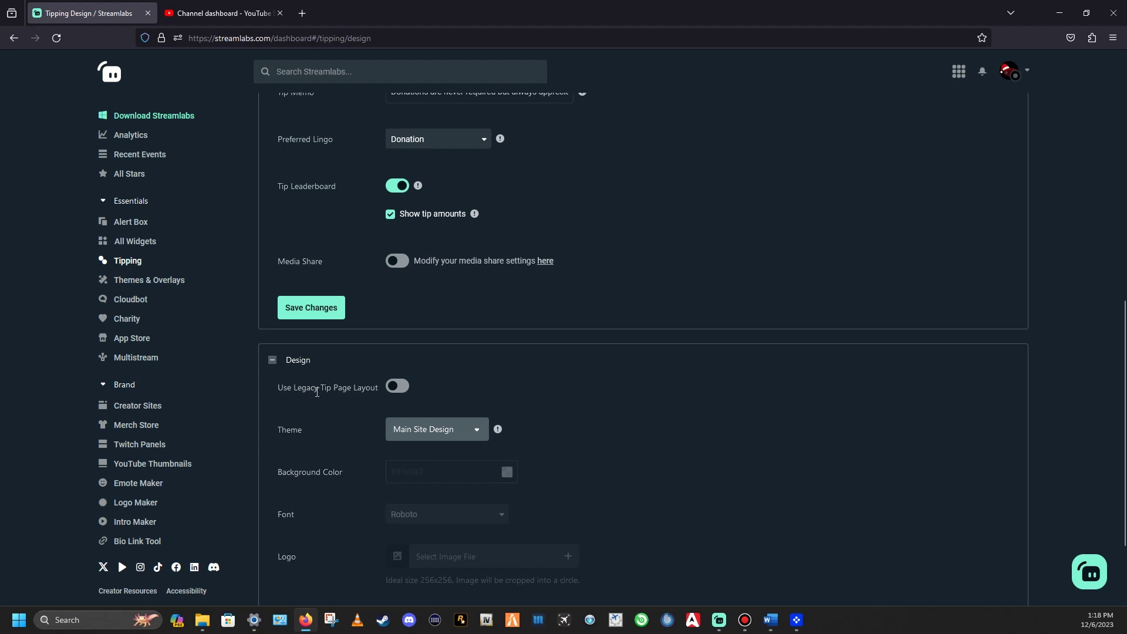
pyautogui.scroll(-2, 517, 438)
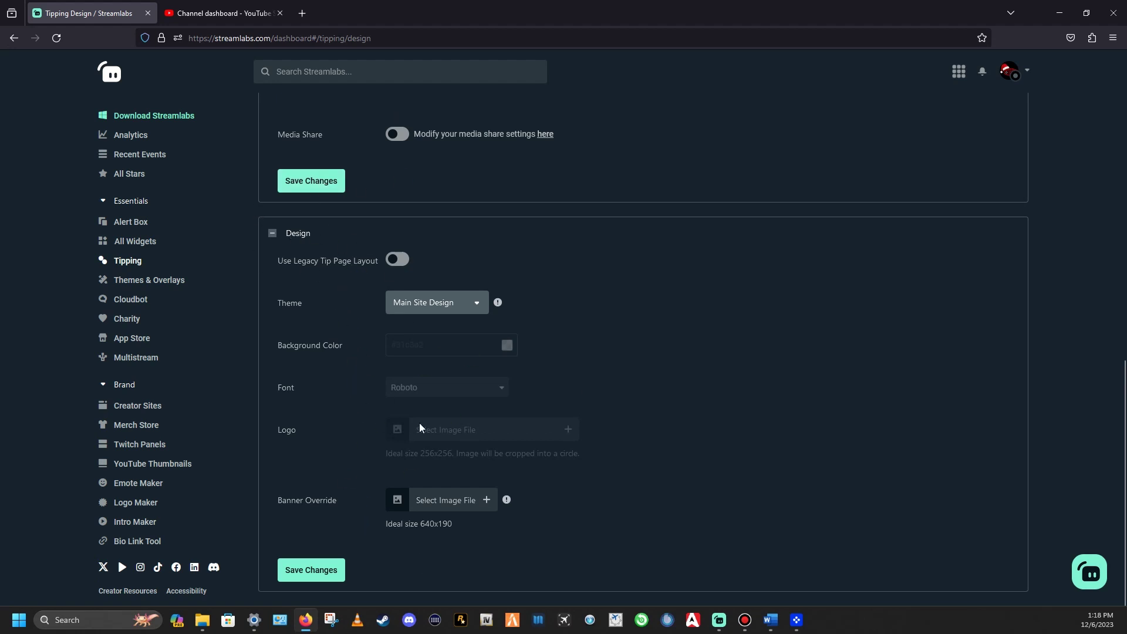
pyautogui.scroll(10, 590, 350)
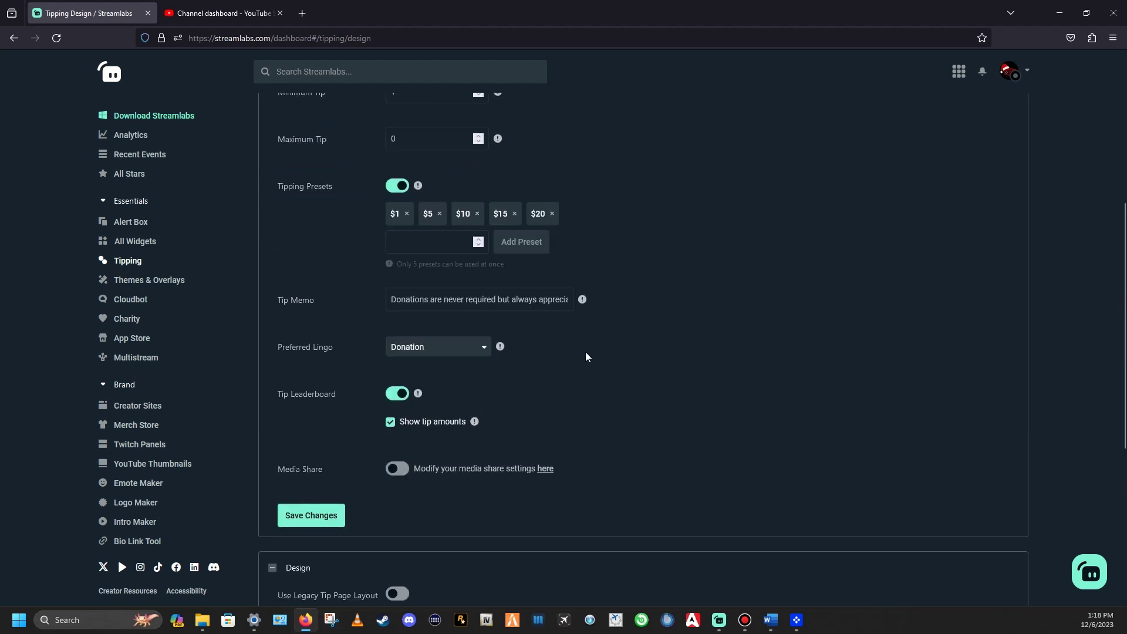
# Open the Tip History and go through its Monthly Tippers, Cheers, Superchats, Top Tippers, Banned tippers and My Members lists
pyautogui.click(403, 170)
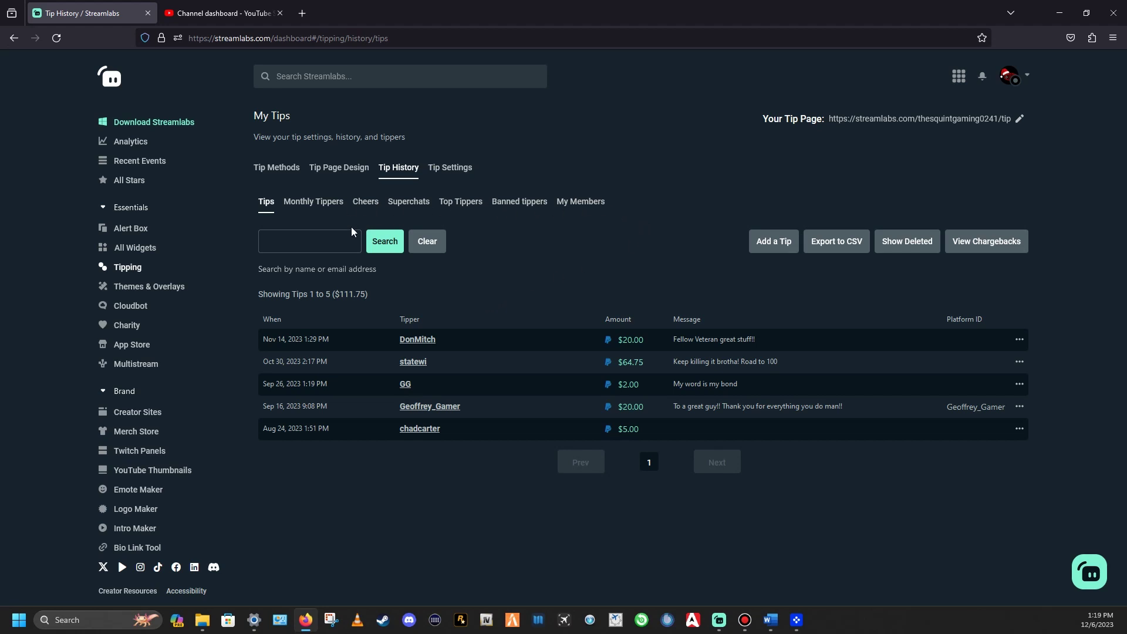
pyautogui.click(327, 210)
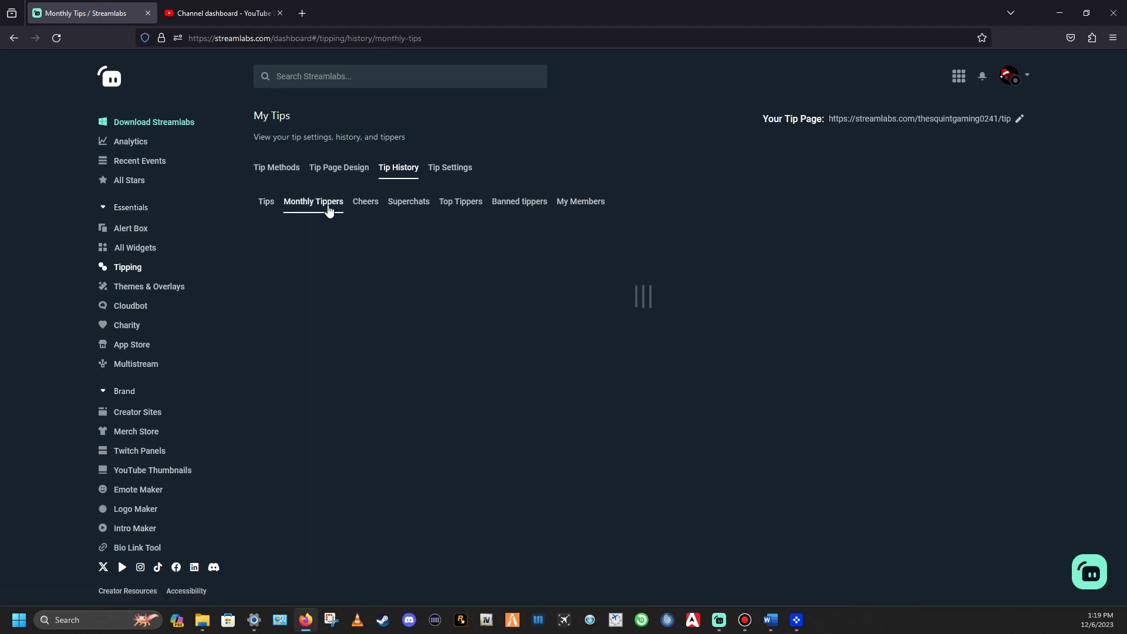
pyautogui.click(369, 209)
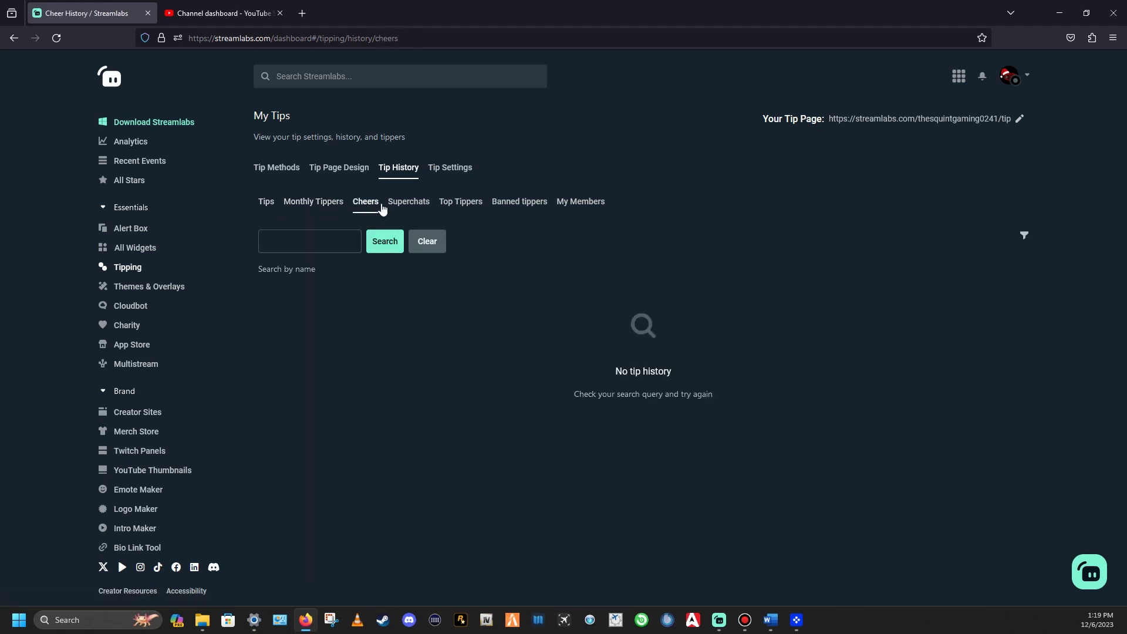
pyautogui.click(404, 204)
pyautogui.click(457, 203)
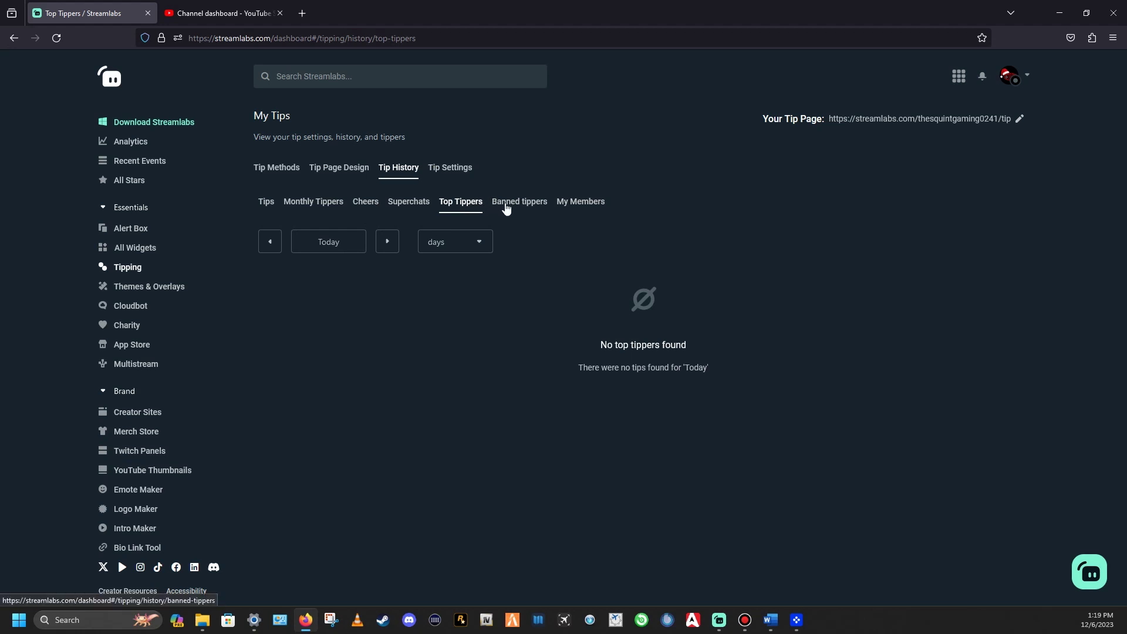
pyautogui.click(506, 209)
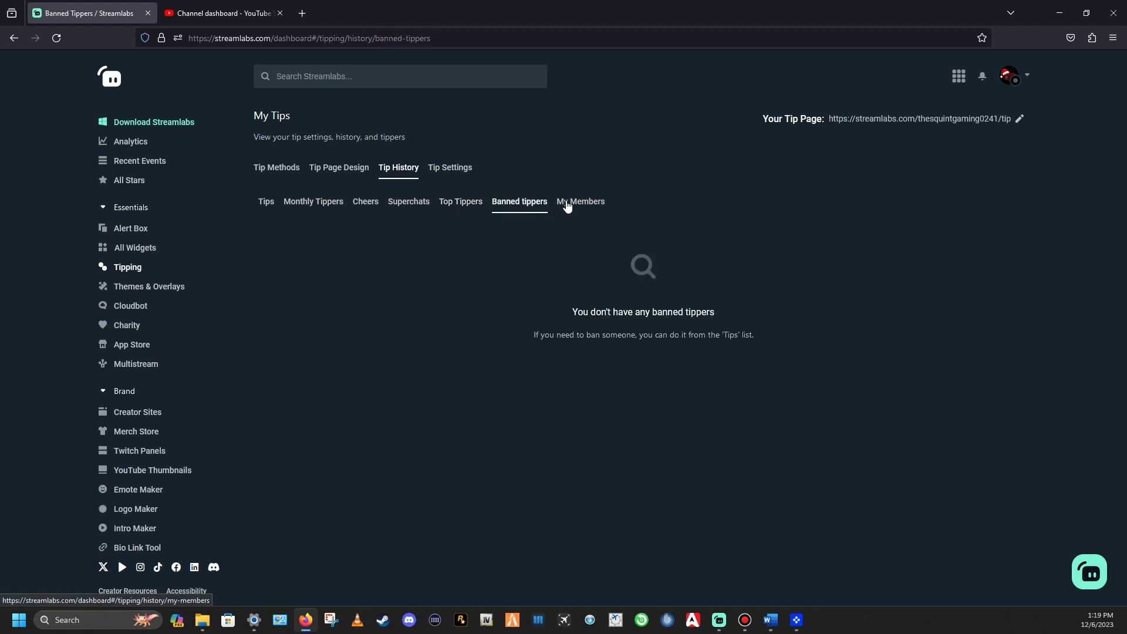
pyautogui.click(576, 207)
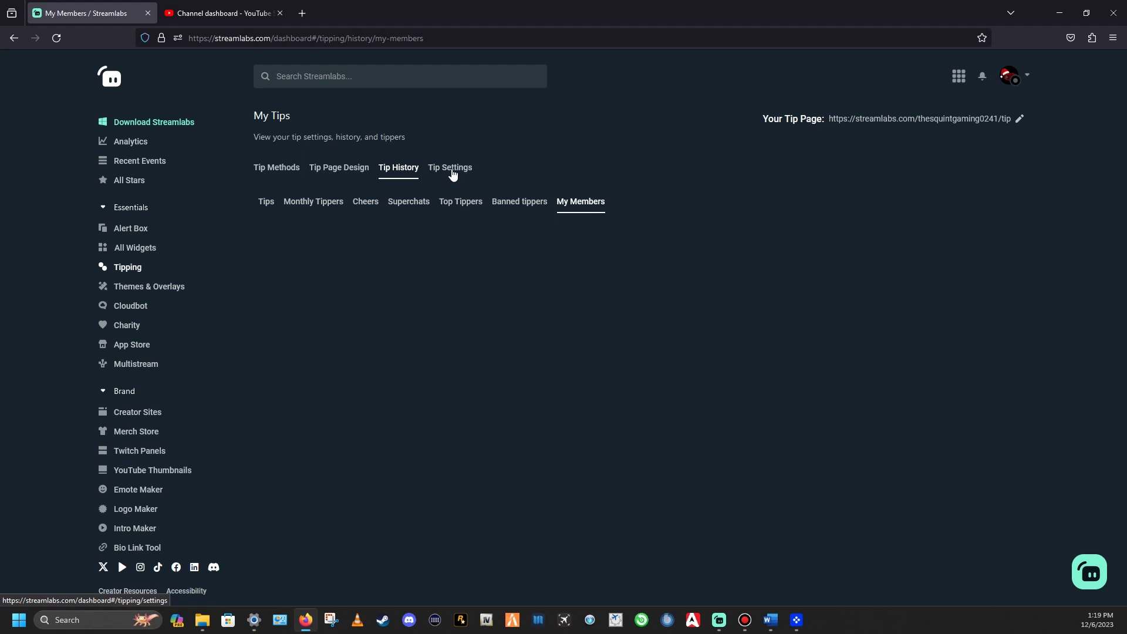
# Open the Tip Settings and review the charity, monthly tip, profanity and Pro settings
pyautogui.click(453, 175)
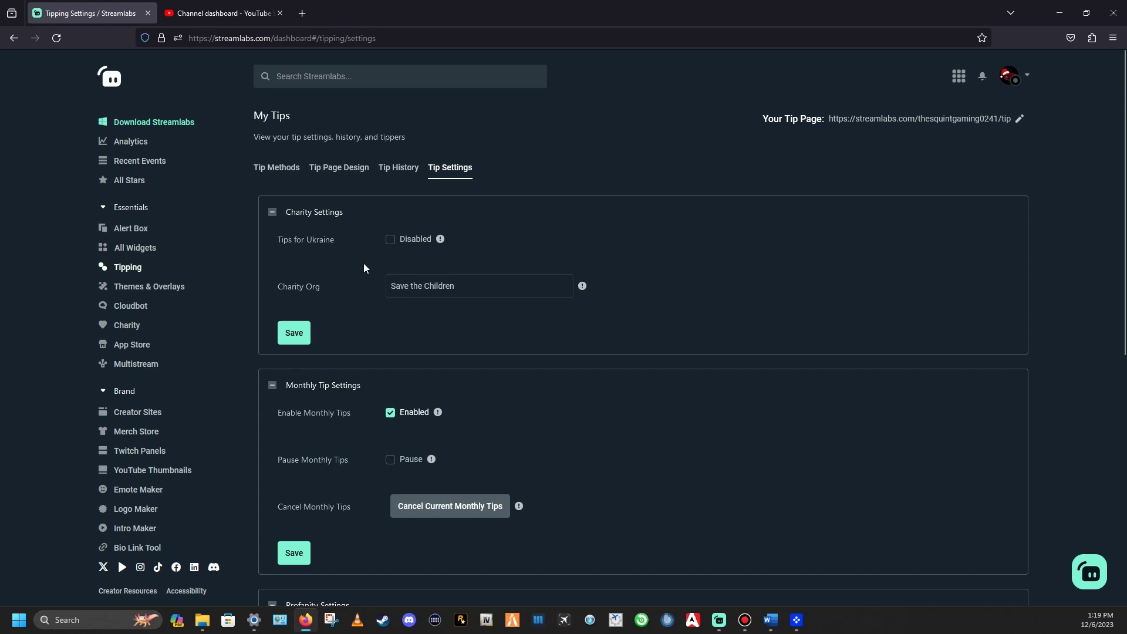
pyautogui.scroll(-2, 329, 288)
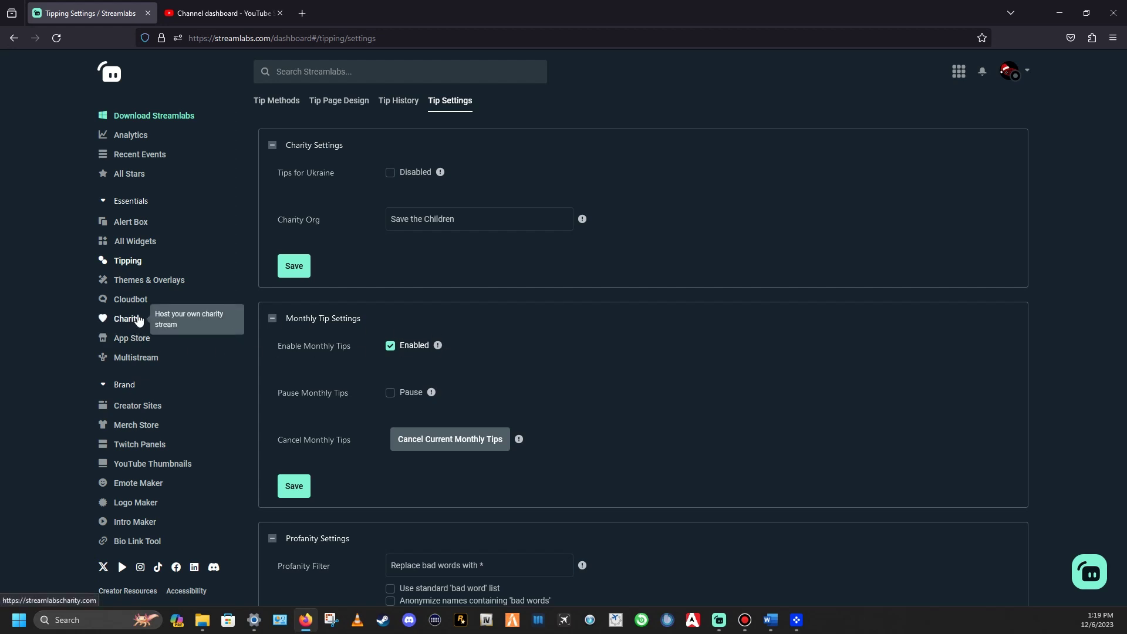
pyautogui.scroll(-4, 418, 344)
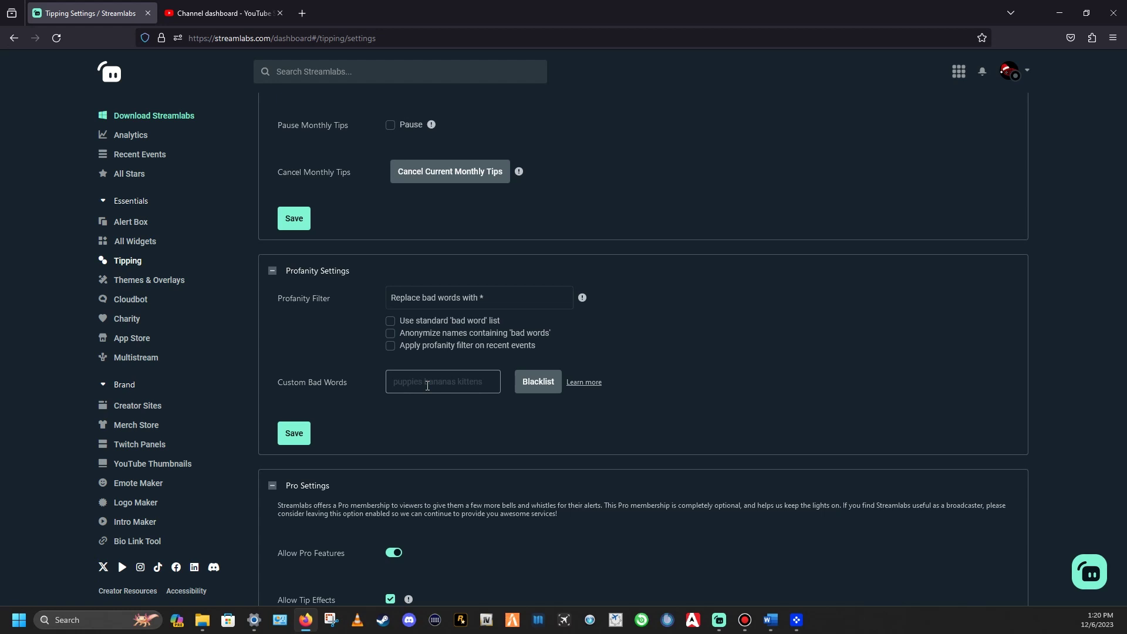
pyautogui.scroll(-2, 428, 386)
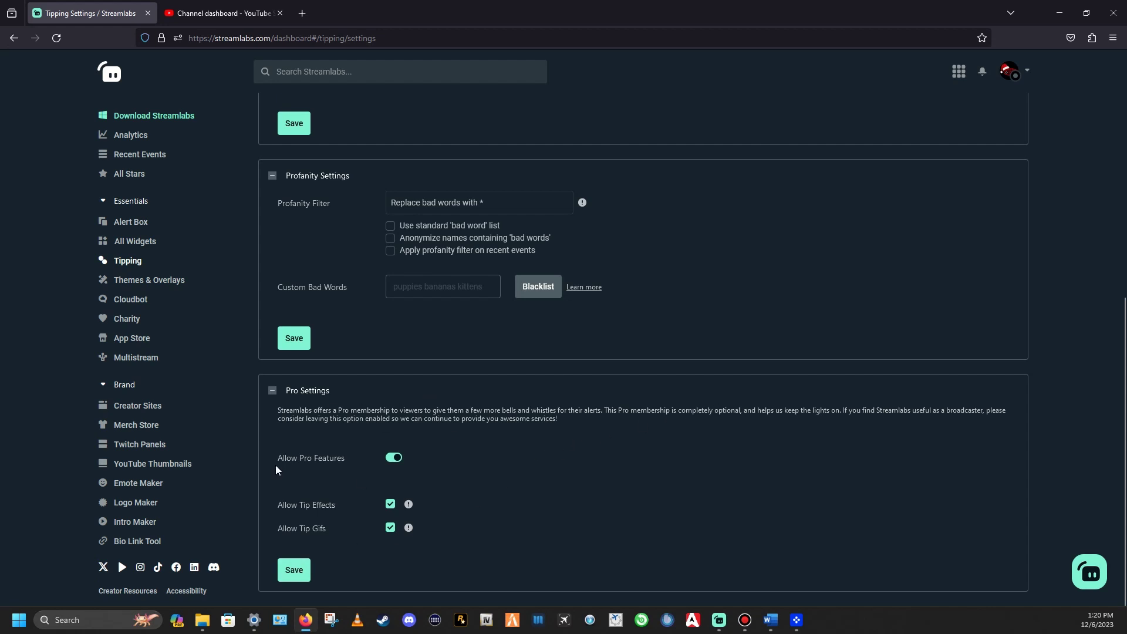
pyautogui.scroll(8, 276, 470)
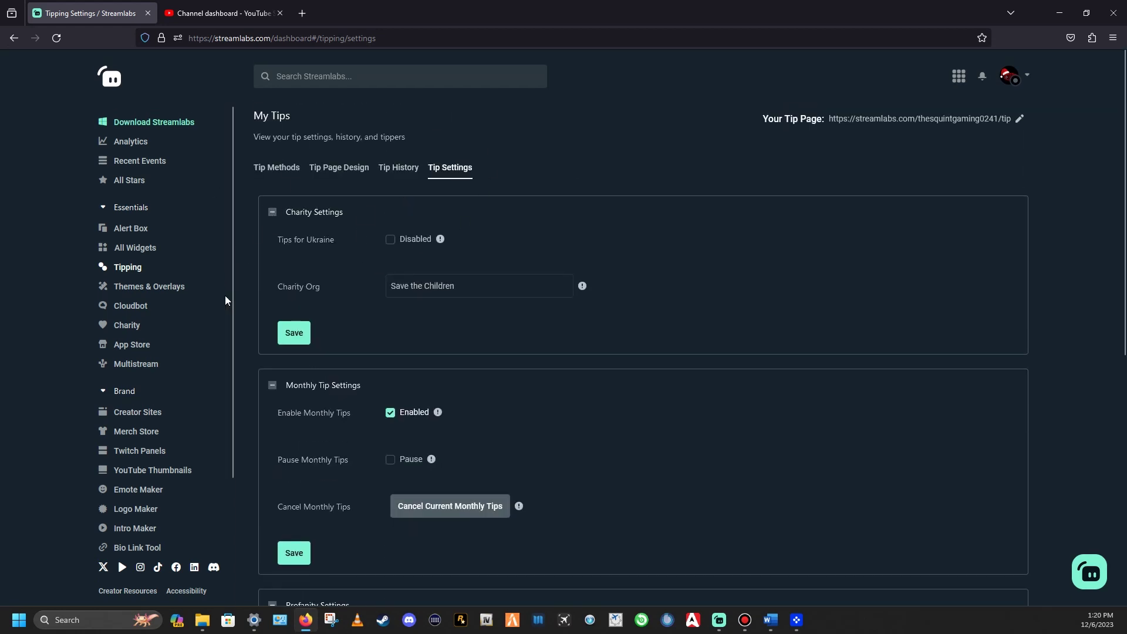
# Open the Themes & Overlays library and browse the scene overlays from Just Added through Most Popular
pyautogui.click(146, 288)
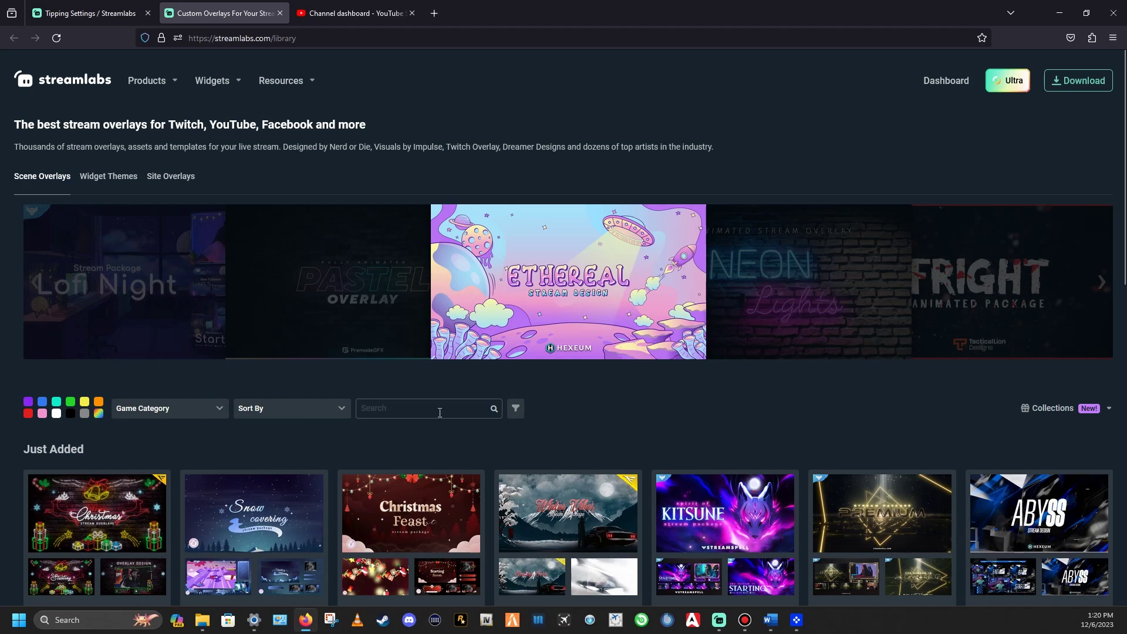
pyautogui.scroll(-10, 593, 413)
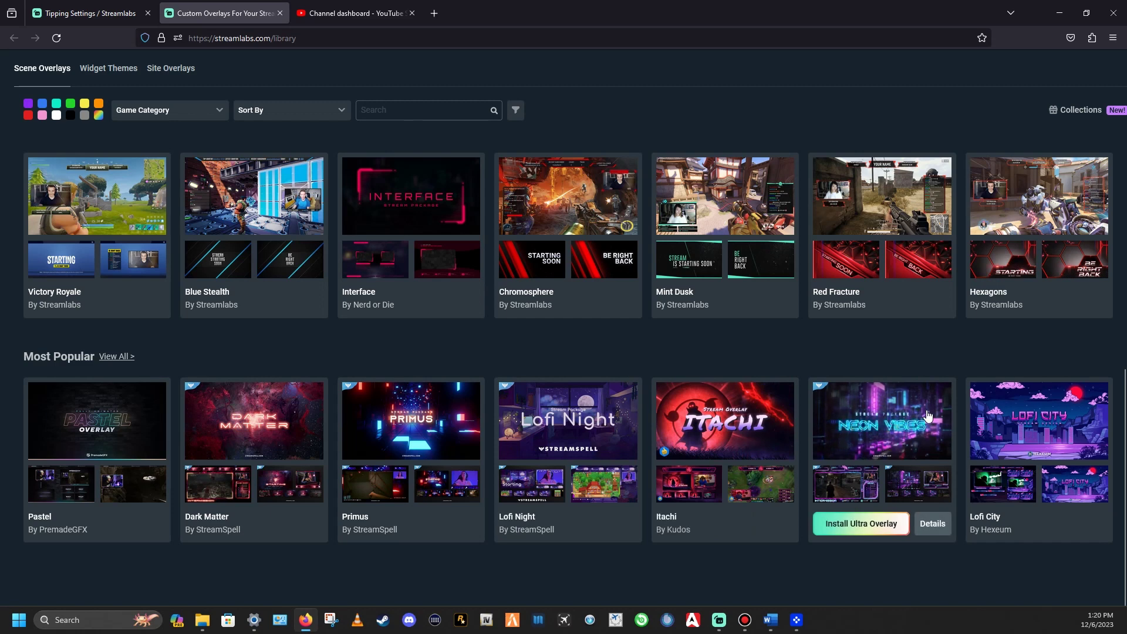
pyautogui.moveTo(1026, 302)
pyautogui.moveTo(674, 298)
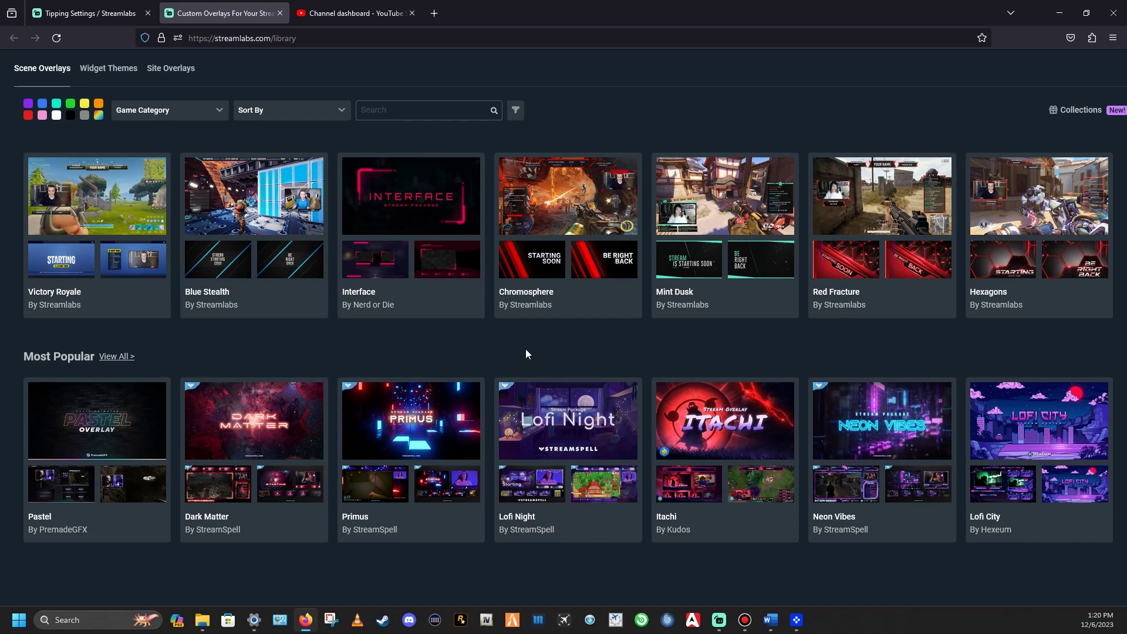
pyautogui.scroll(12, 526, 354)
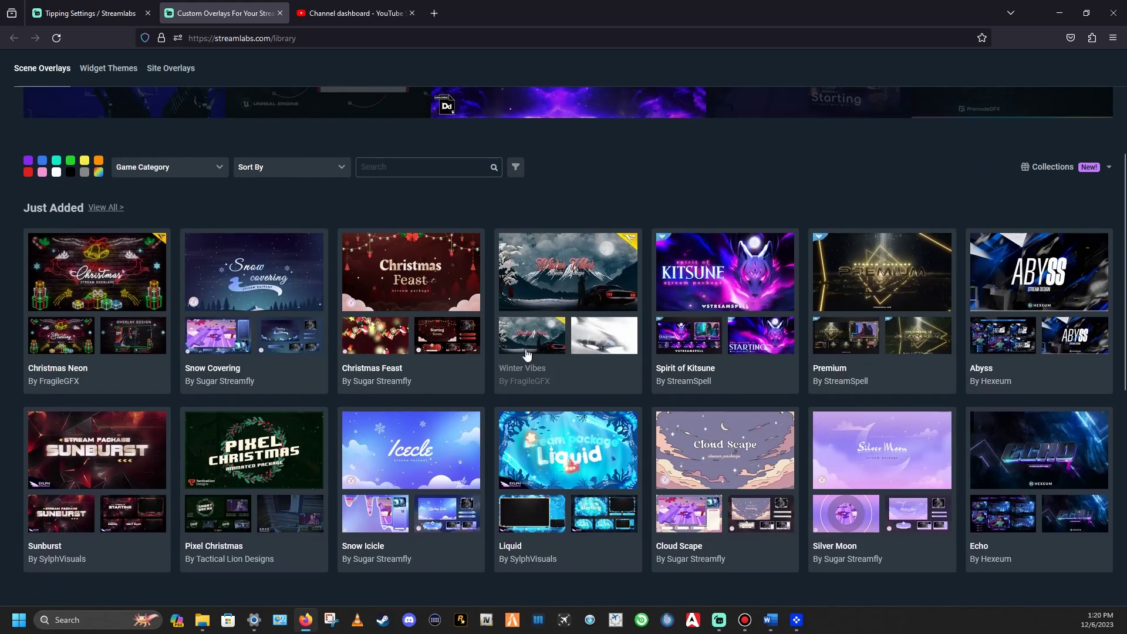
pyautogui.scroll(2, 528, 350)
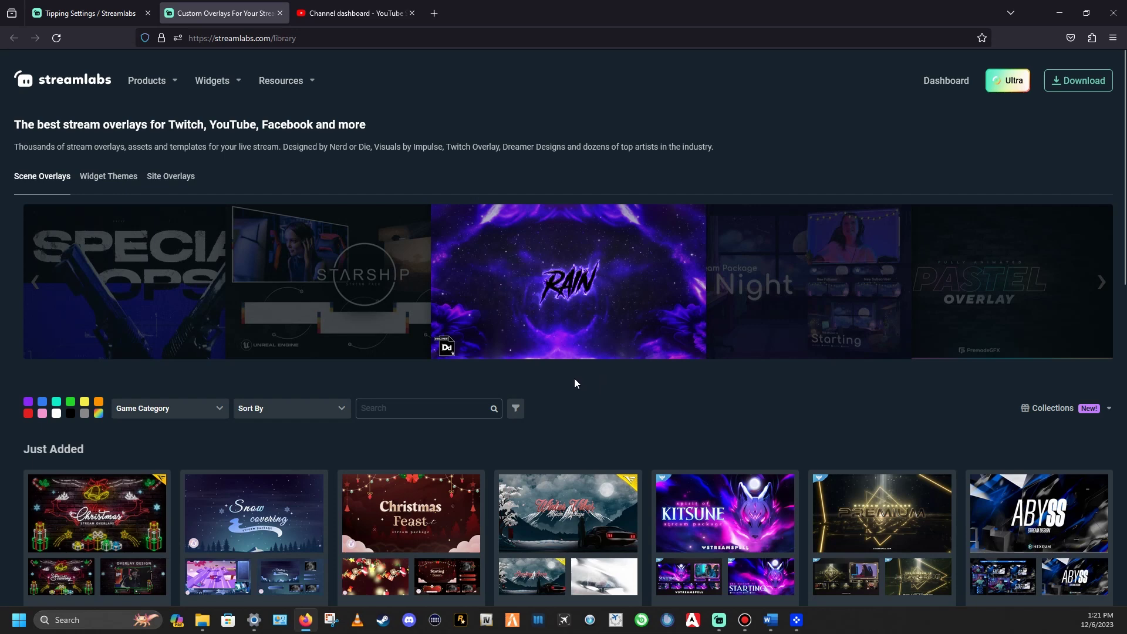
pyautogui.scroll(-3, 575, 383)
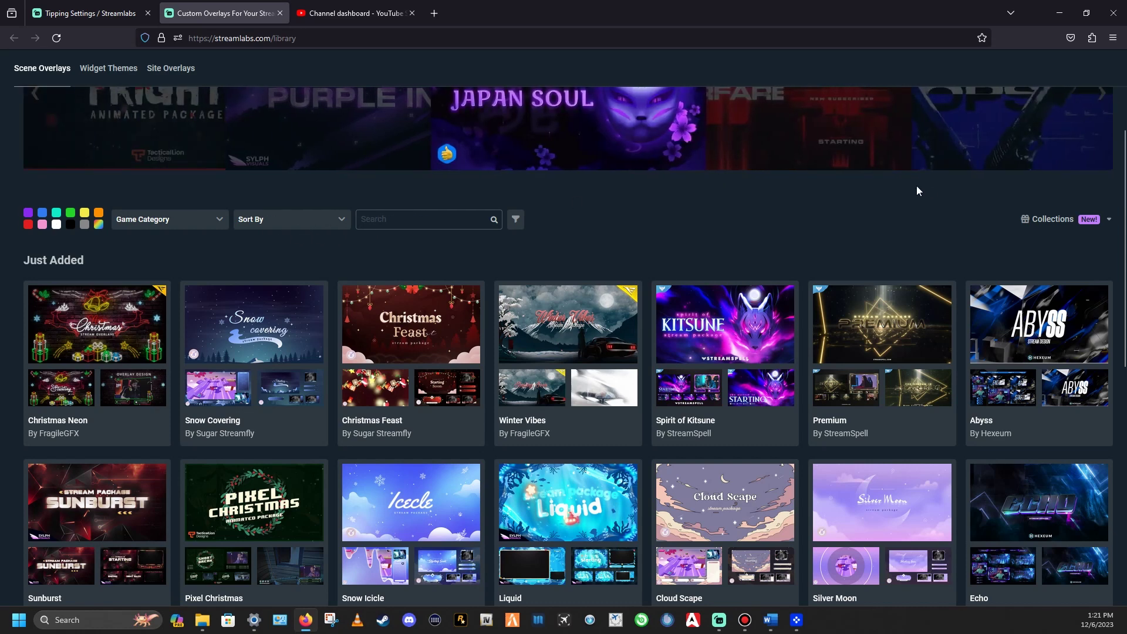
# Expand the overlay library's Collections list and look through the available themed and game-specific stream overlay collections
pyautogui.click(1104, 221)
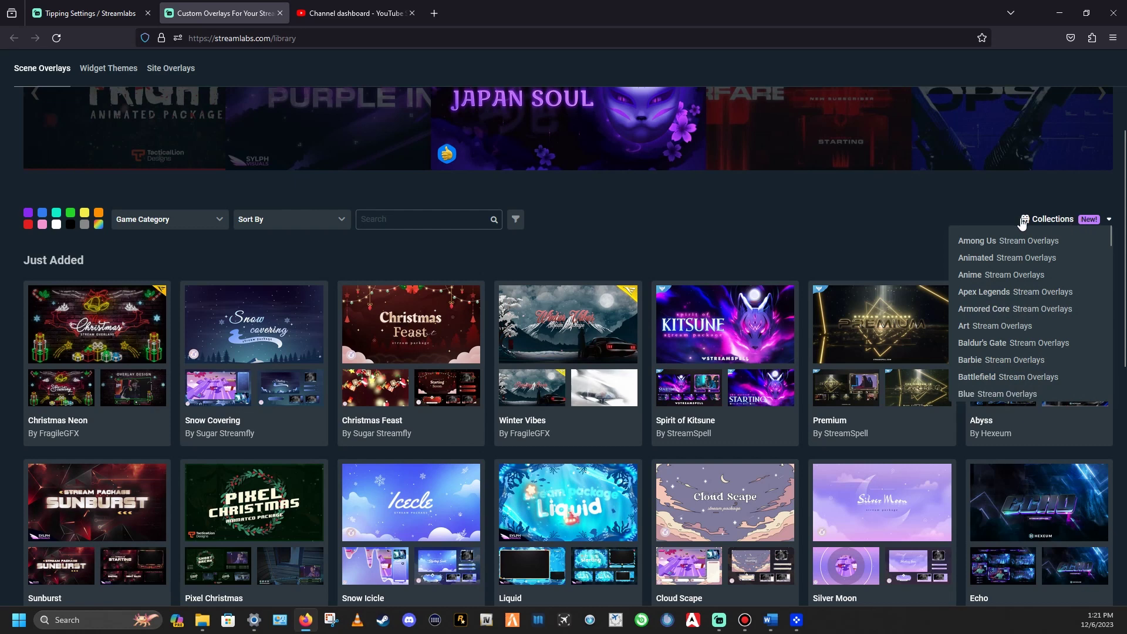
pyautogui.scroll(-5, 998, 352)
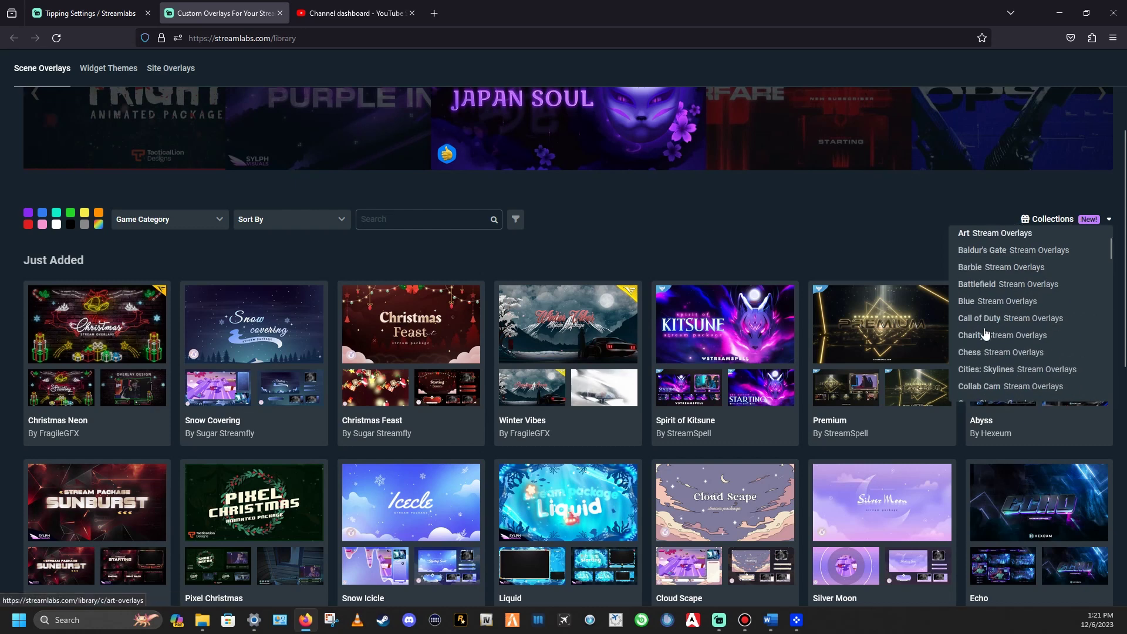
pyautogui.scroll(-5, 985, 335)
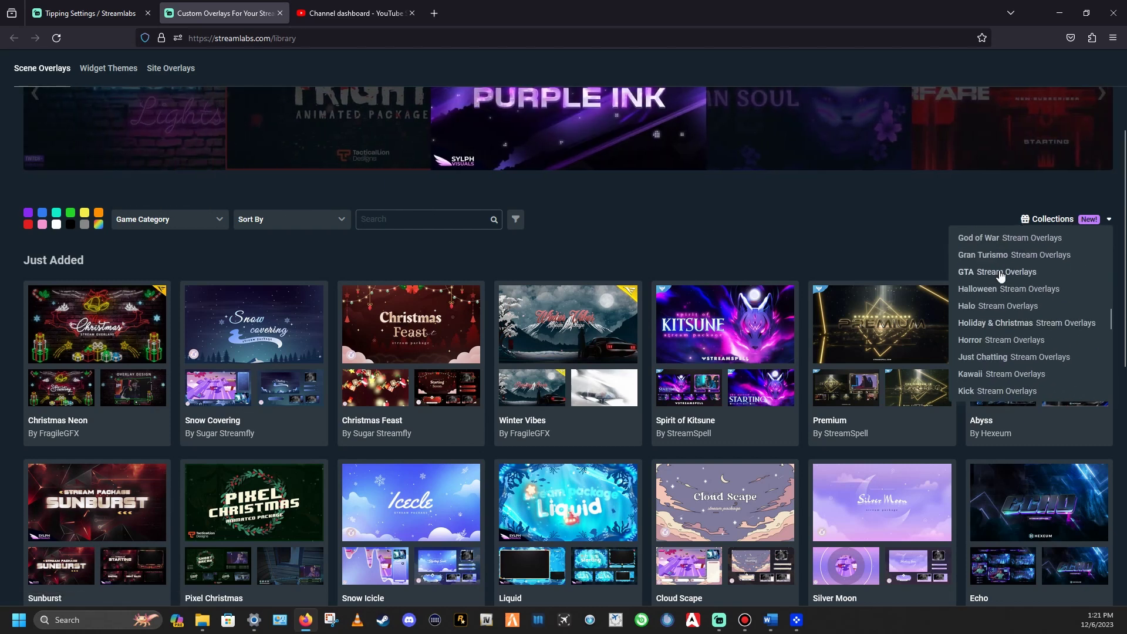
pyautogui.scroll(-4, 993, 330)
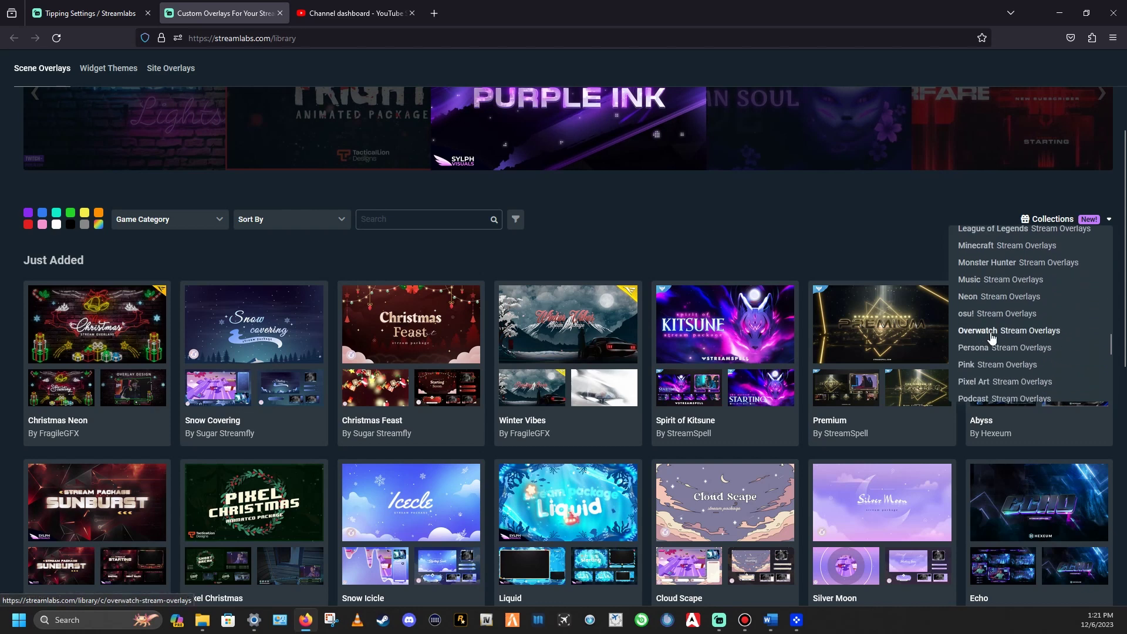
pyautogui.scroll(-2, 992, 338)
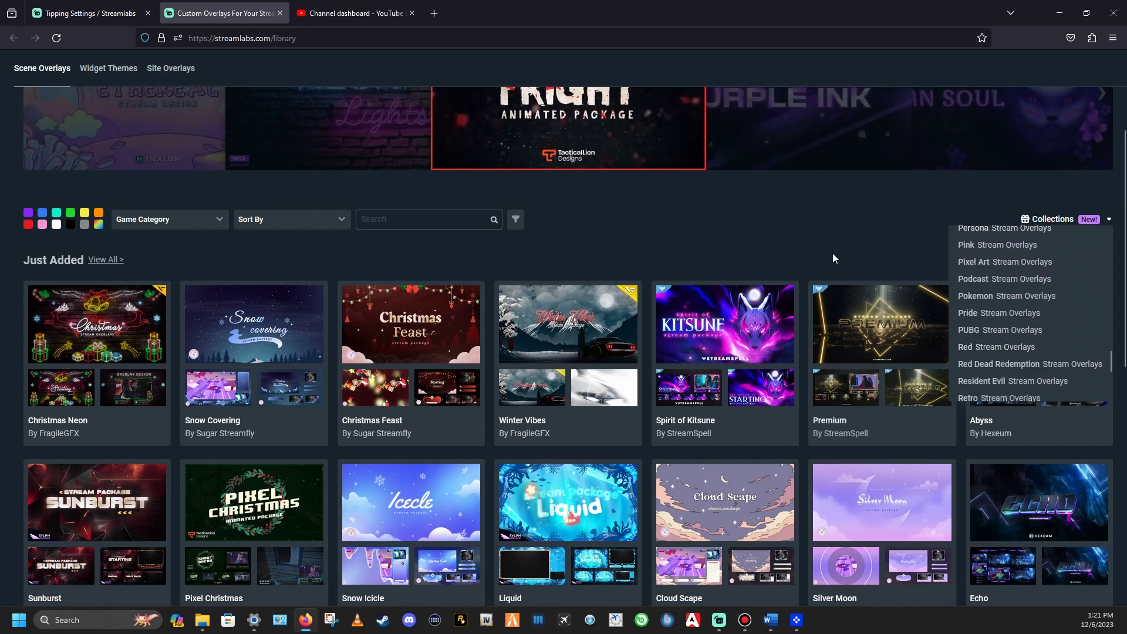
pyautogui.scroll(-8, 833, 259)
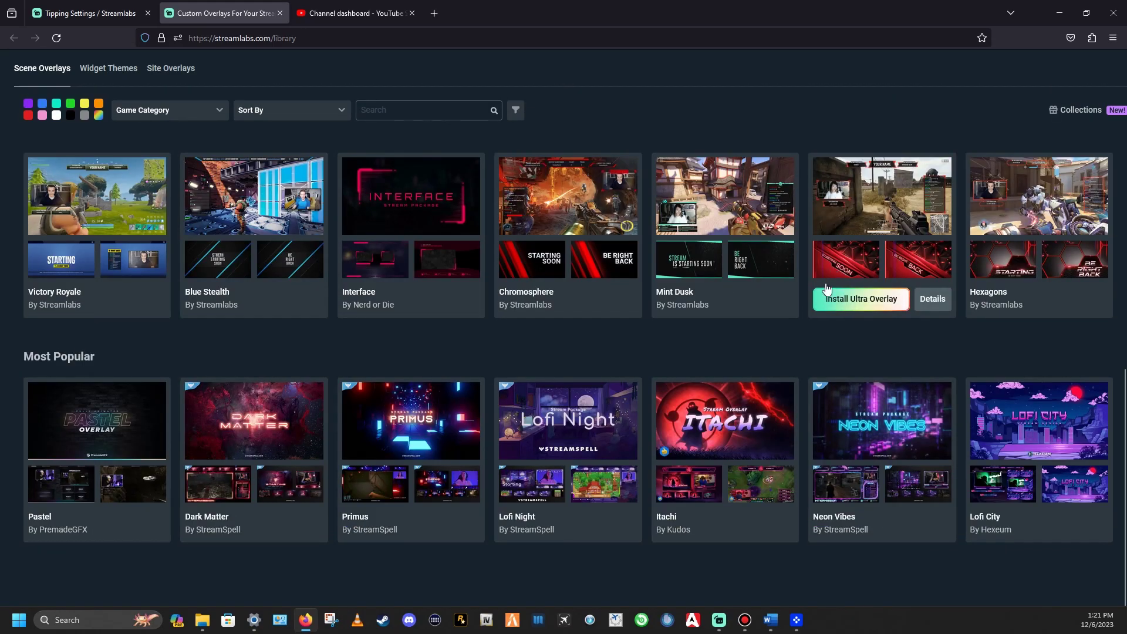
pyautogui.scroll(5, 831, 276)
pyautogui.scroll(7, 828, 341)
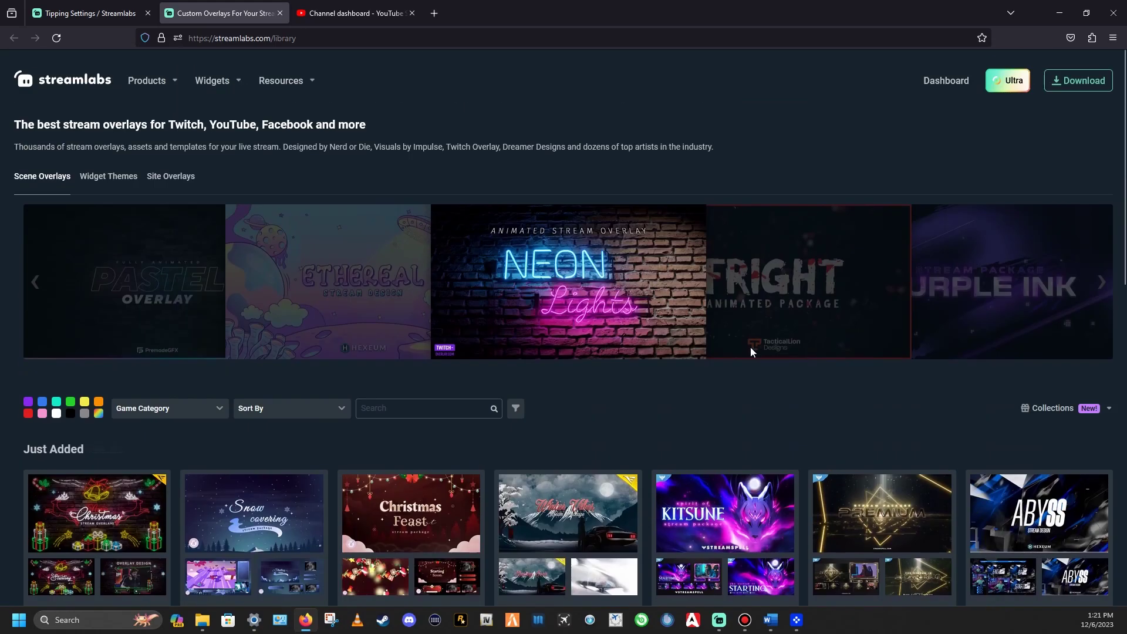
pyautogui.moveTo(1082, 414)
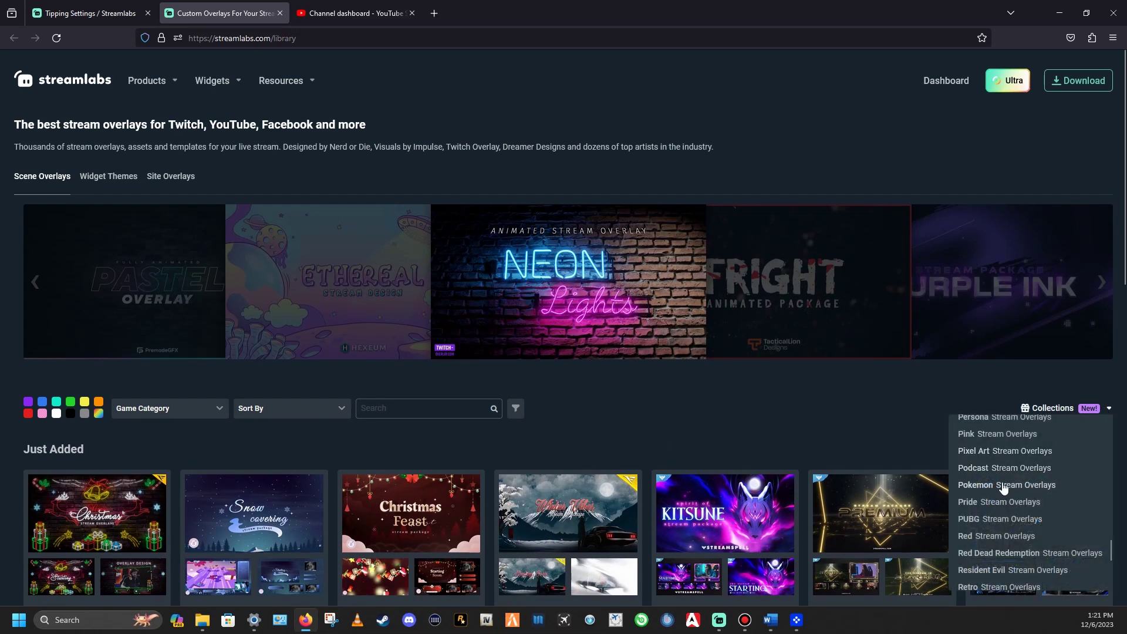
pyautogui.scroll(-3, 1000, 494)
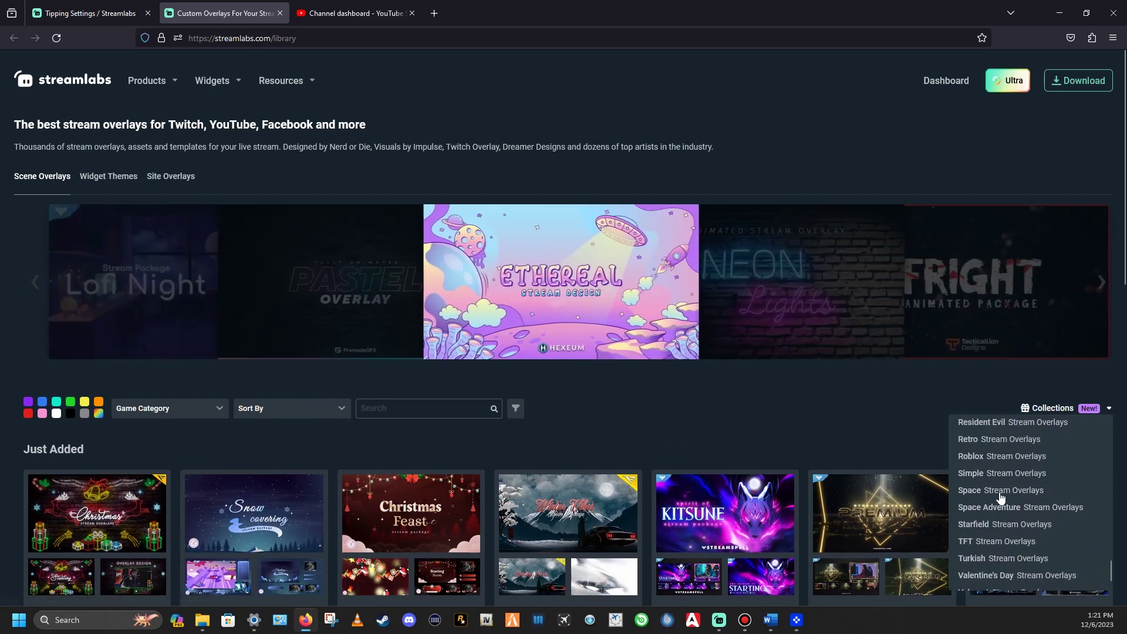
pyautogui.scroll(-3, 1001, 499)
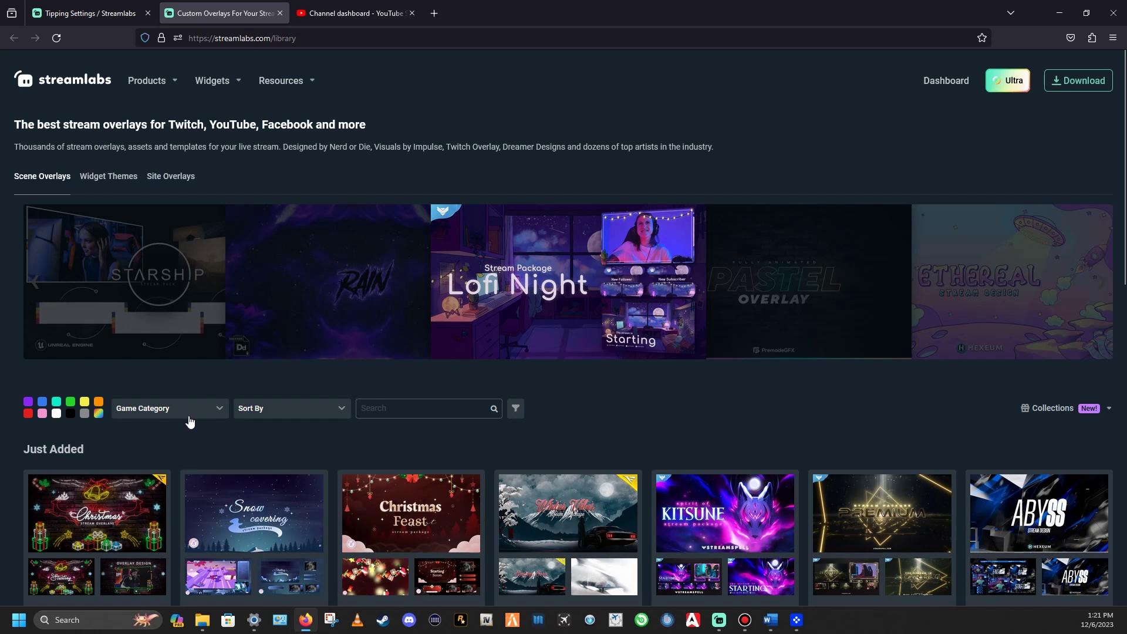
# Search the scene overlays for "Free" and browse the matching overlay packages
pyautogui.click(410, 408)
pyautogui.write('Free')
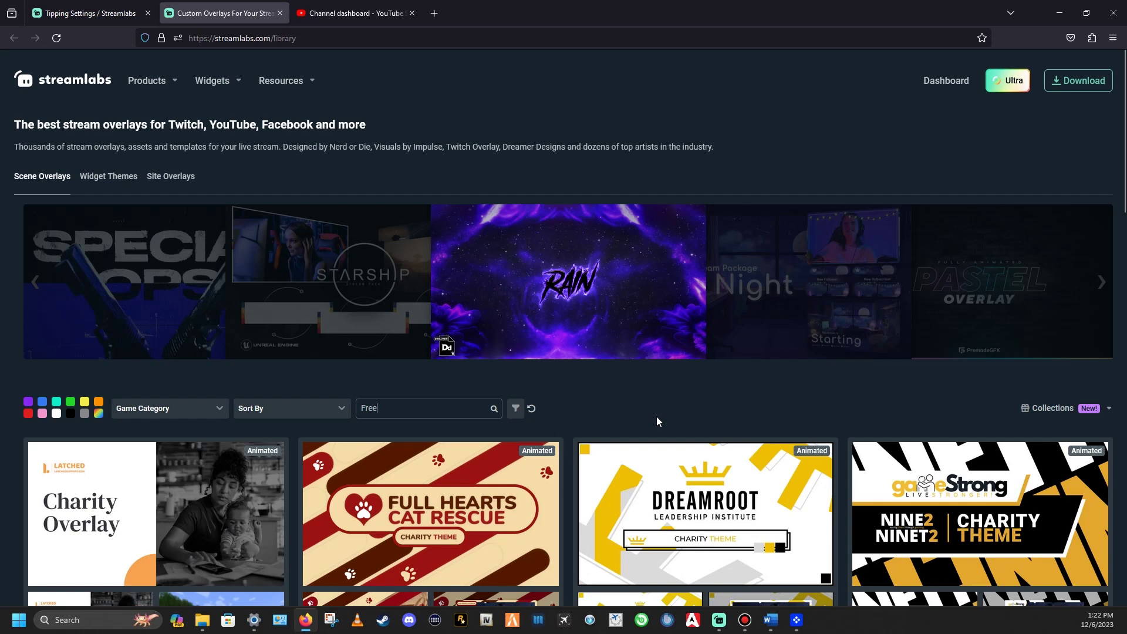
pyautogui.scroll(-5, 657, 421)
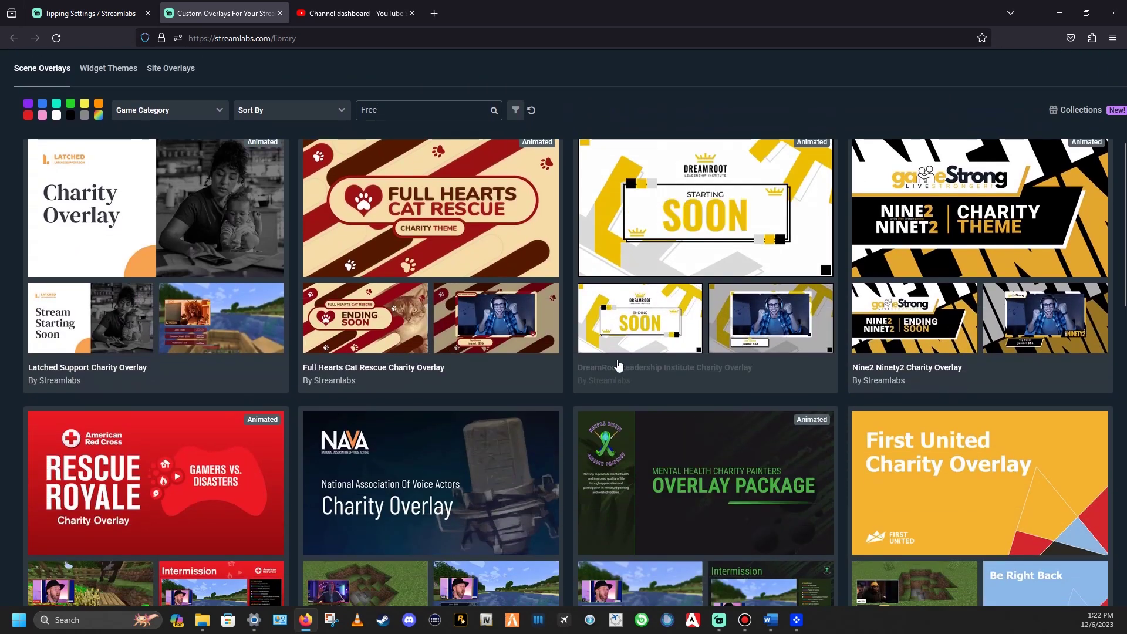
pyautogui.moveTo(527, 367)
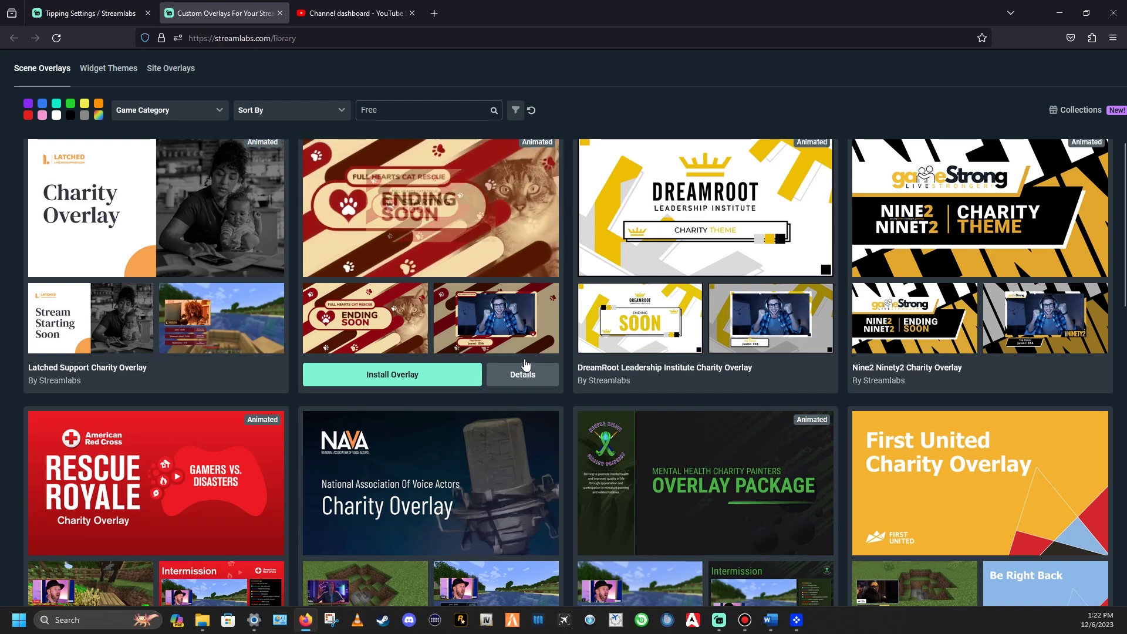
pyautogui.scroll(-2, 525, 364)
pyautogui.scroll(-8, 525, 364)
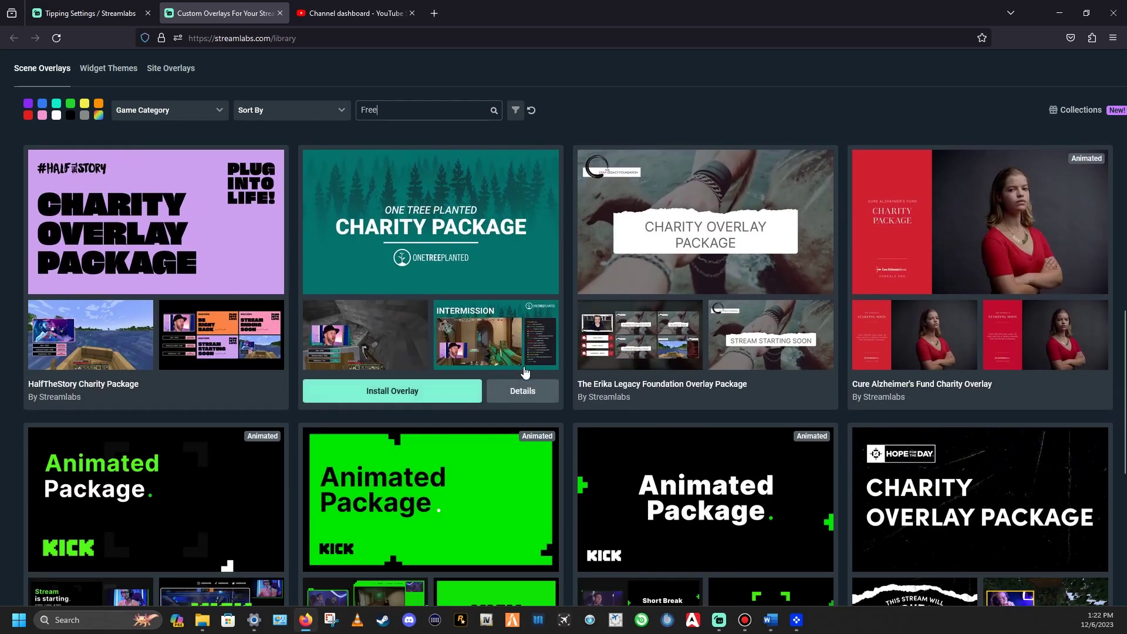
pyautogui.scroll(-2, 525, 370)
pyautogui.scroll(2, 585, 371)
pyautogui.scroll(5, 411, 294)
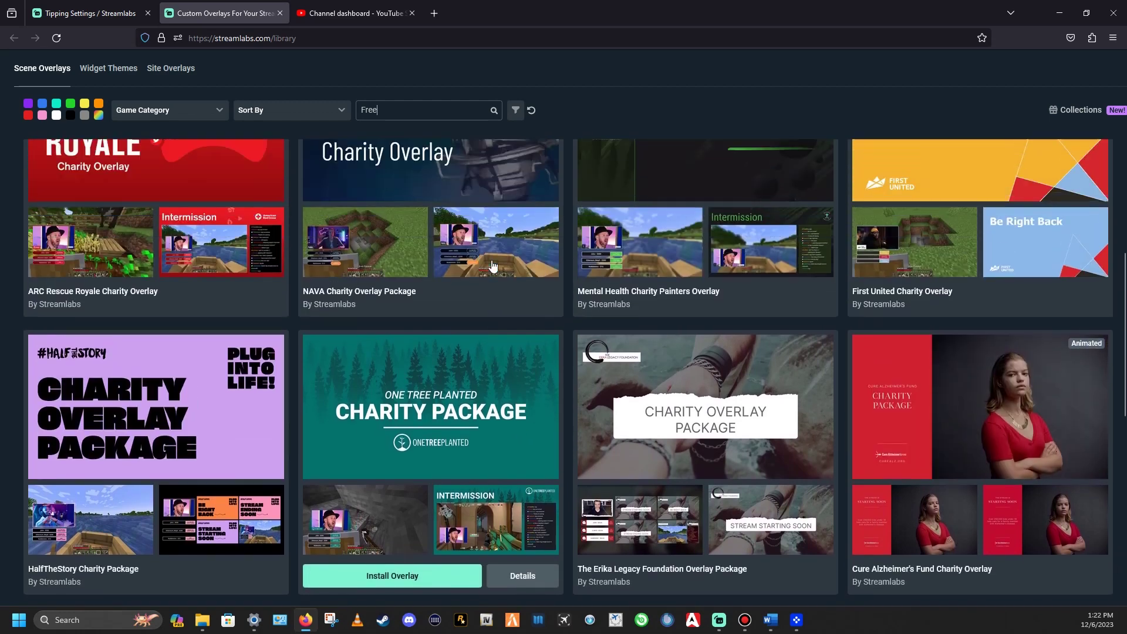
# Finish browsing the "Free" overlay results and close the overlay library page, returning to the Streamlabs dashboard
pyautogui.scroll(5, 604, 305)
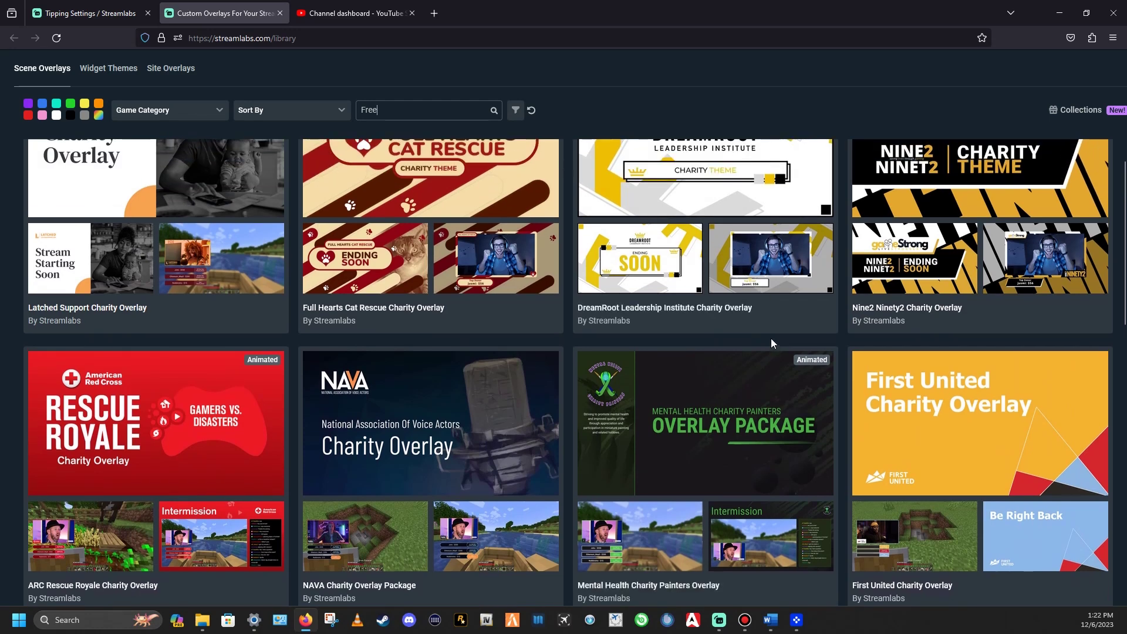
pyautogui.scroll(5, 772, 344)
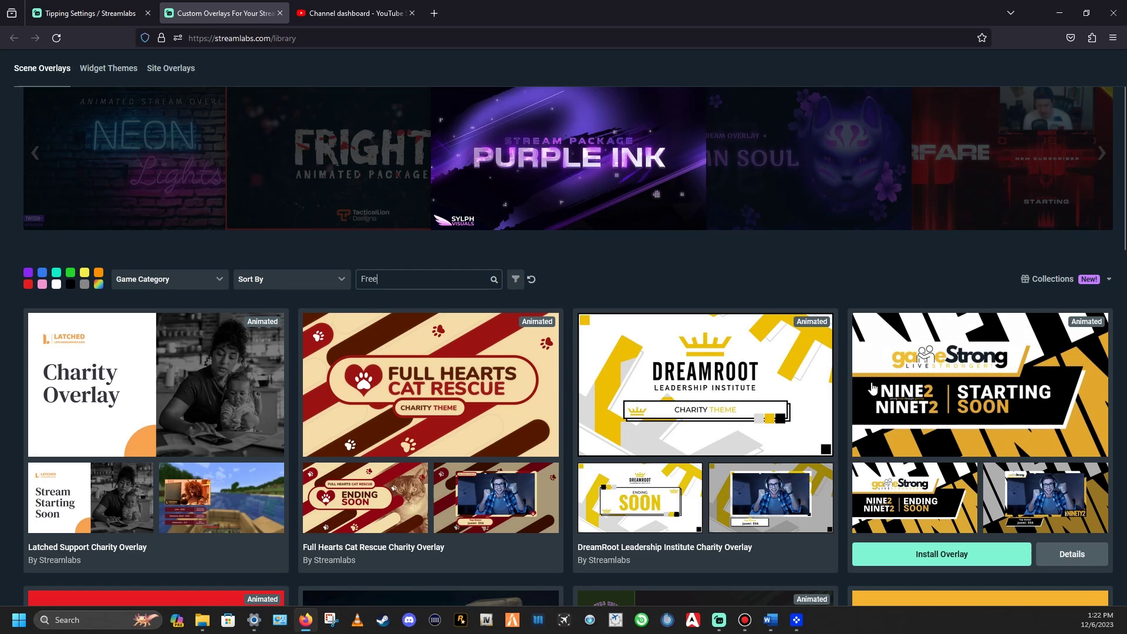
pyautogui.moveTo(379, 279); pyautogui.dragTo(361, 279)
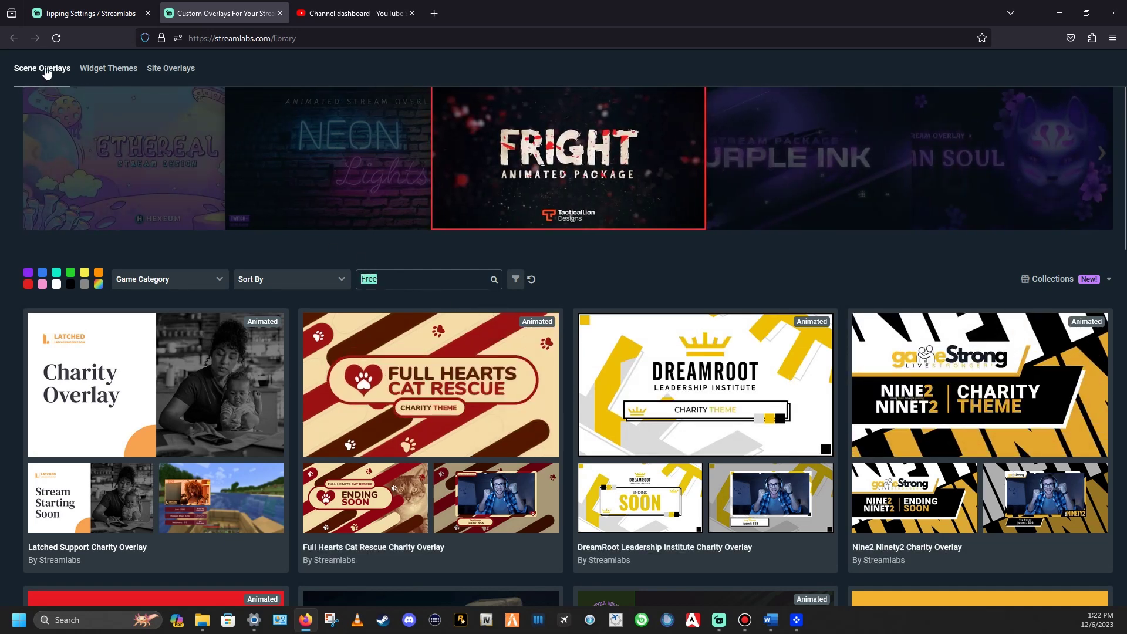
pyautogui.click(75, 13)
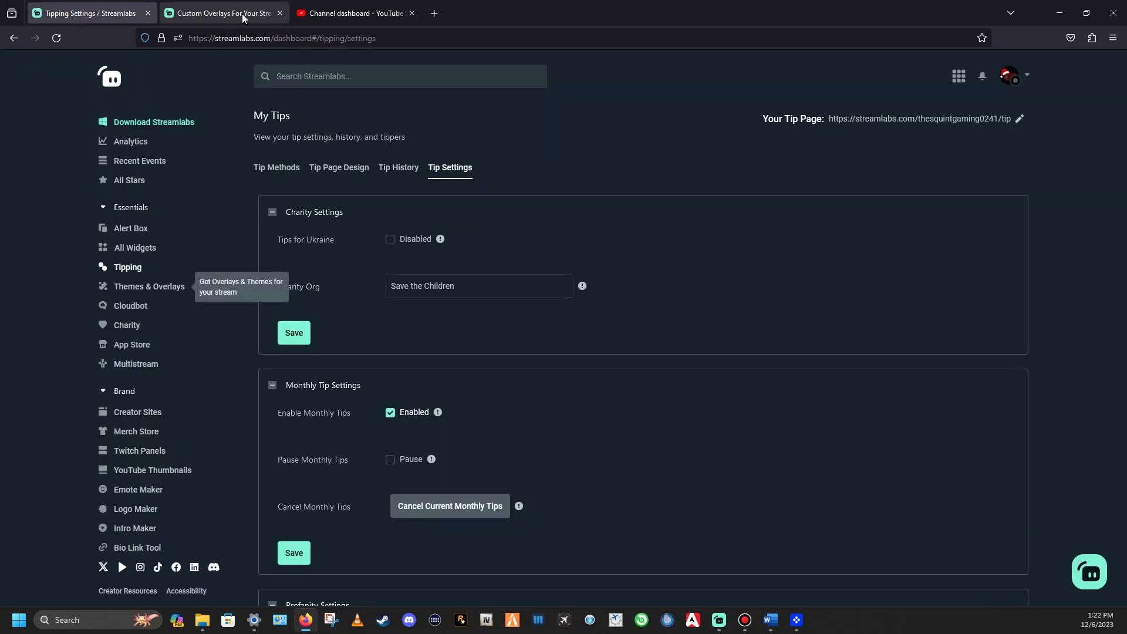
pyautogui.click(279, 13)
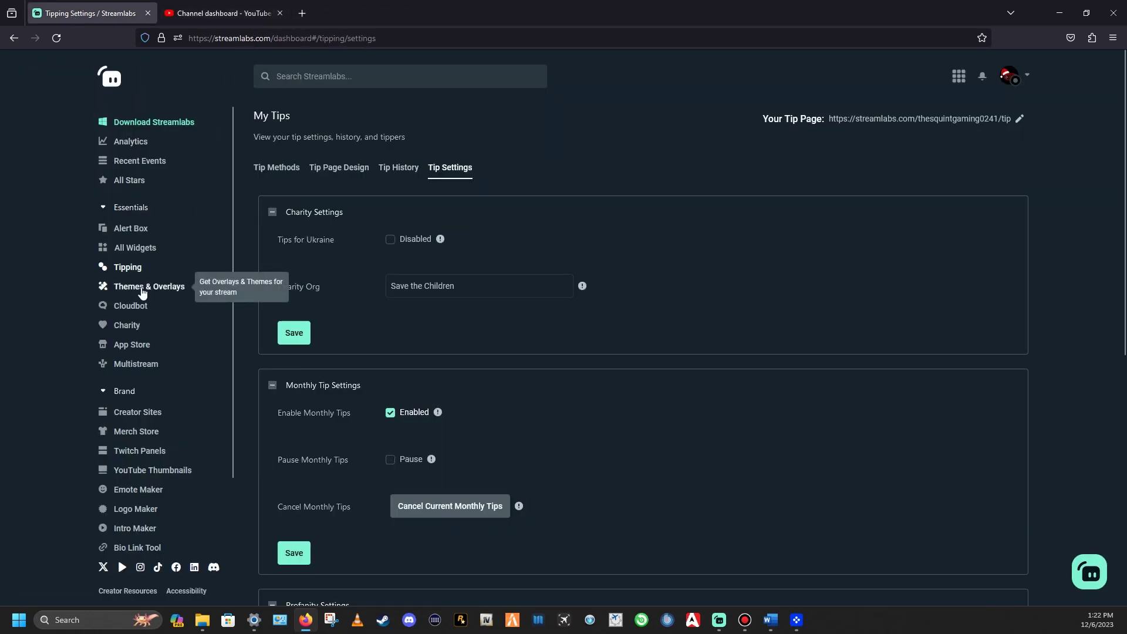
# Open Cloudbot and read the notice about adding Streamlabs as a moderator through YouTube Studio's Community settings
pyautogui.click(134, 312)
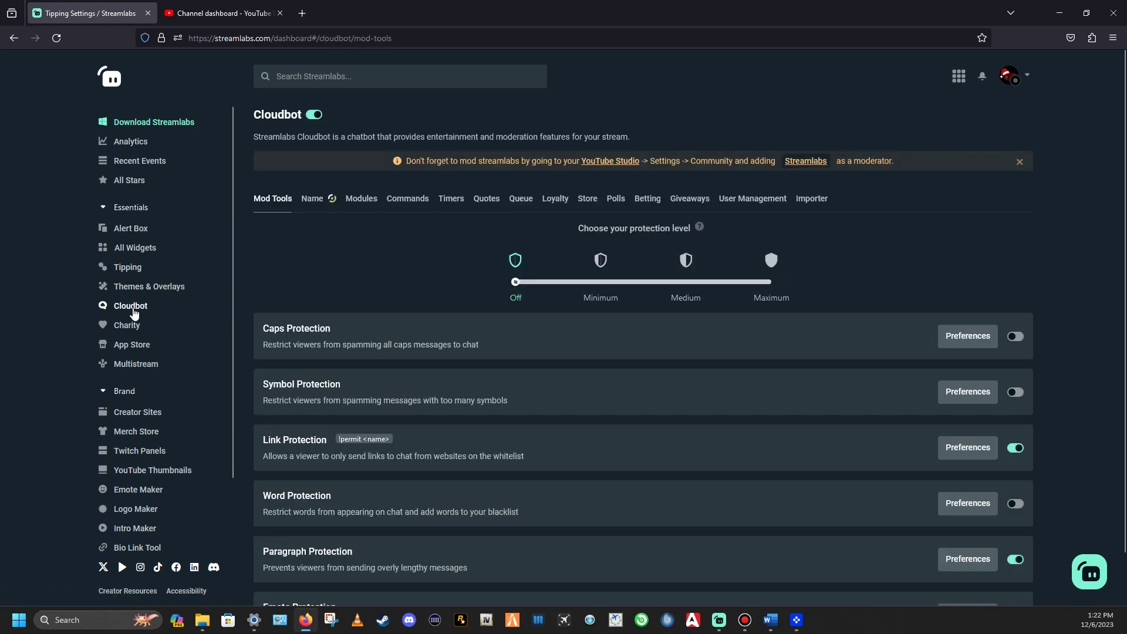
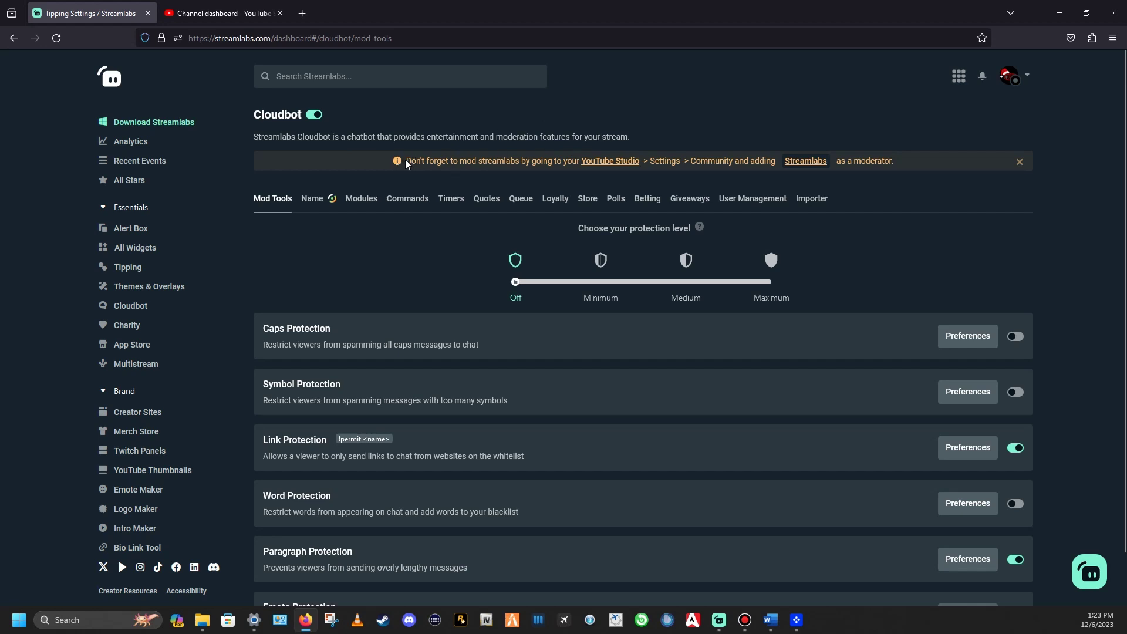
pyautogui.moveTo(408, 164); pyautogui.dragTo(903, 169)
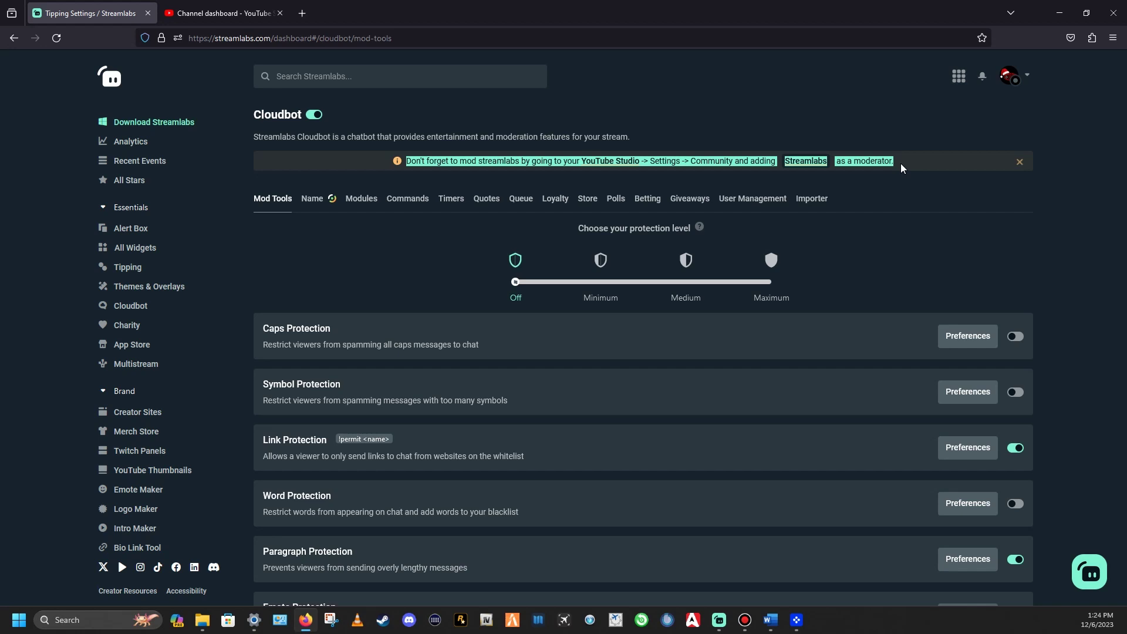
pyautogui.click(897, 231)
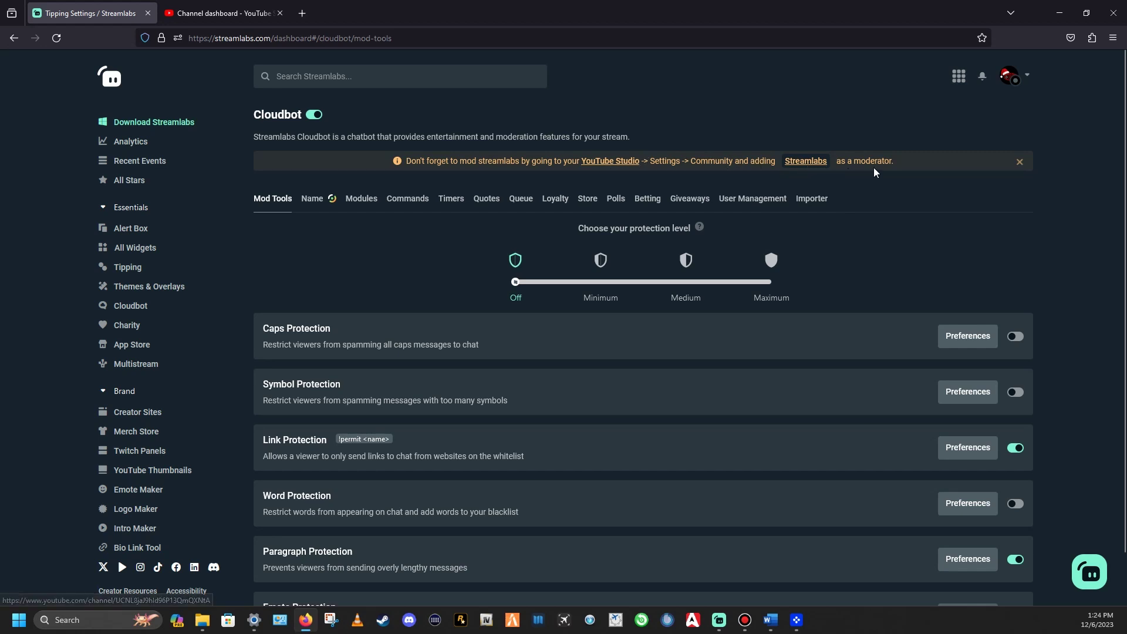
# Switch to YouTube Studio and review the managing and standard moderators in the channel's Community settings
pyautogui.click(239, 14)
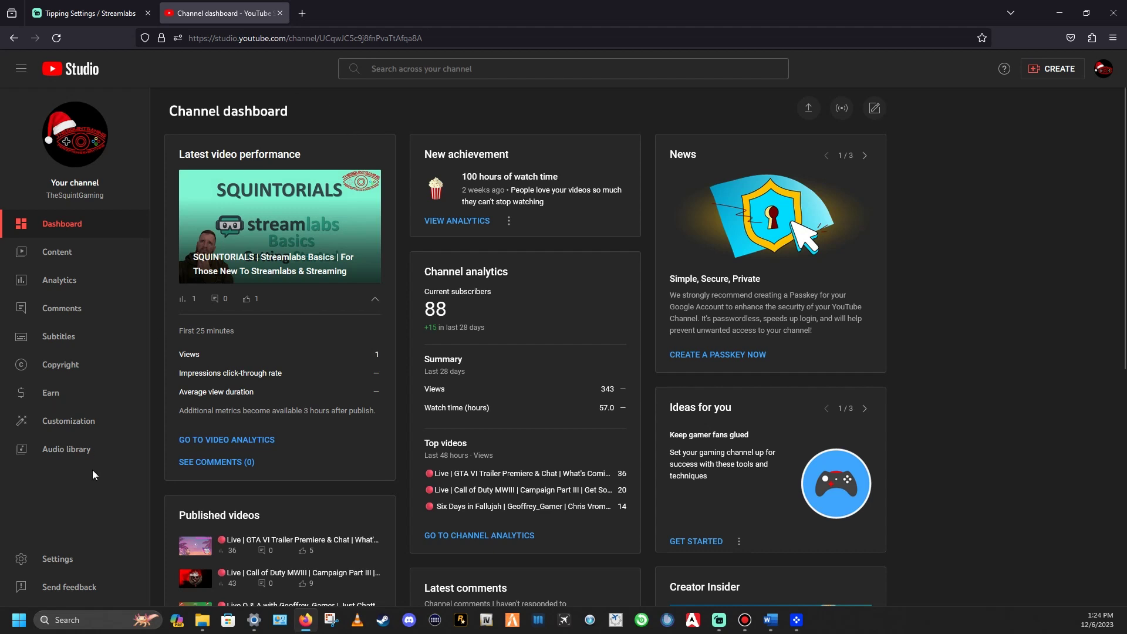
pyautogui.click(58, 559)
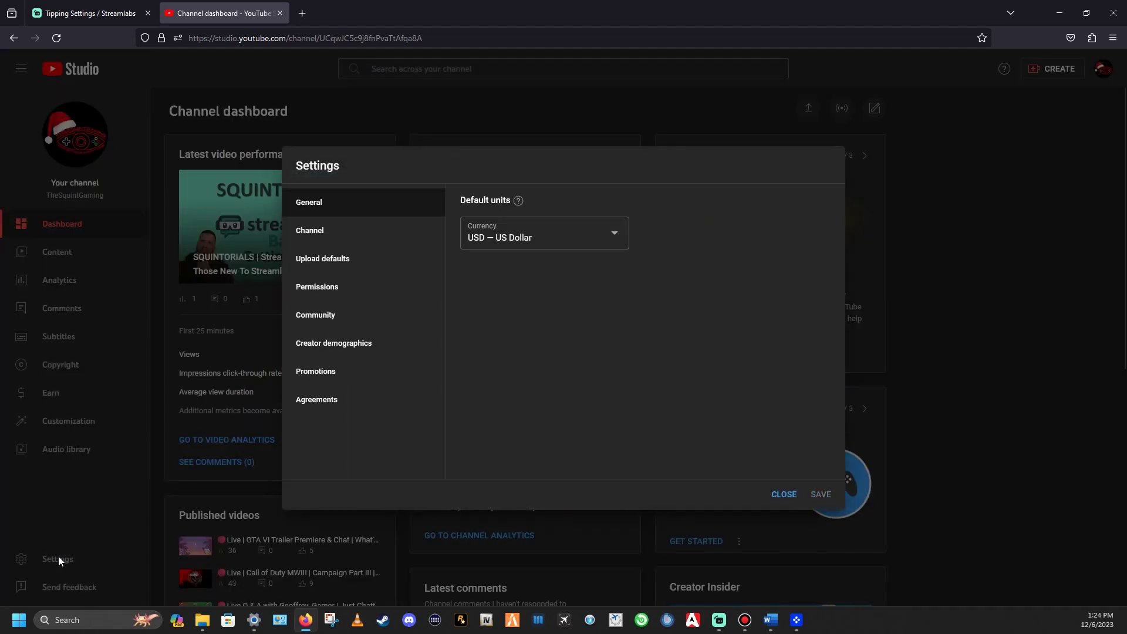
pyautogui.click(312, 322)
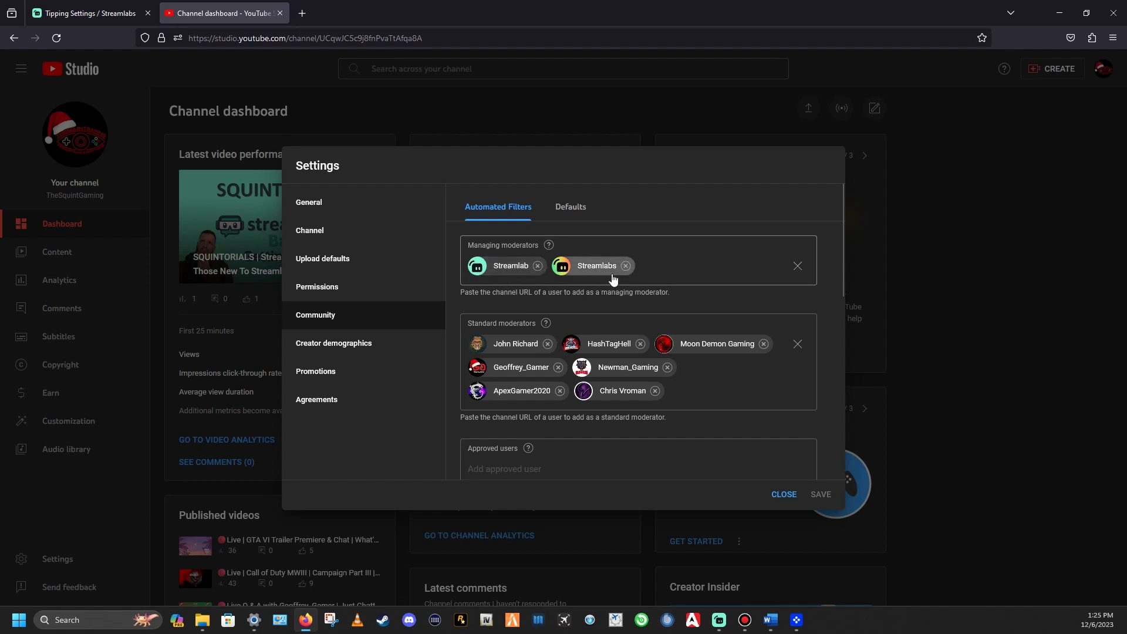
pyautogui.click(784, 495)
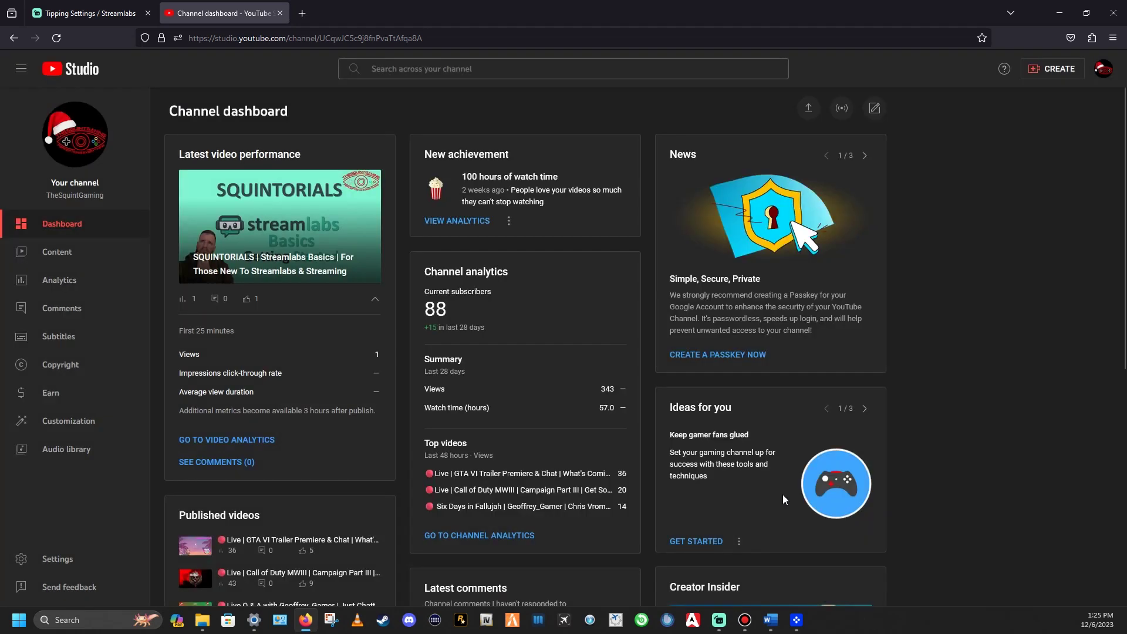
# Return to Cloudbot's Mod Tools in Streamlabs and inspect the general and whitelist preferences of Link Protection
pyautogui.click(84, 14)
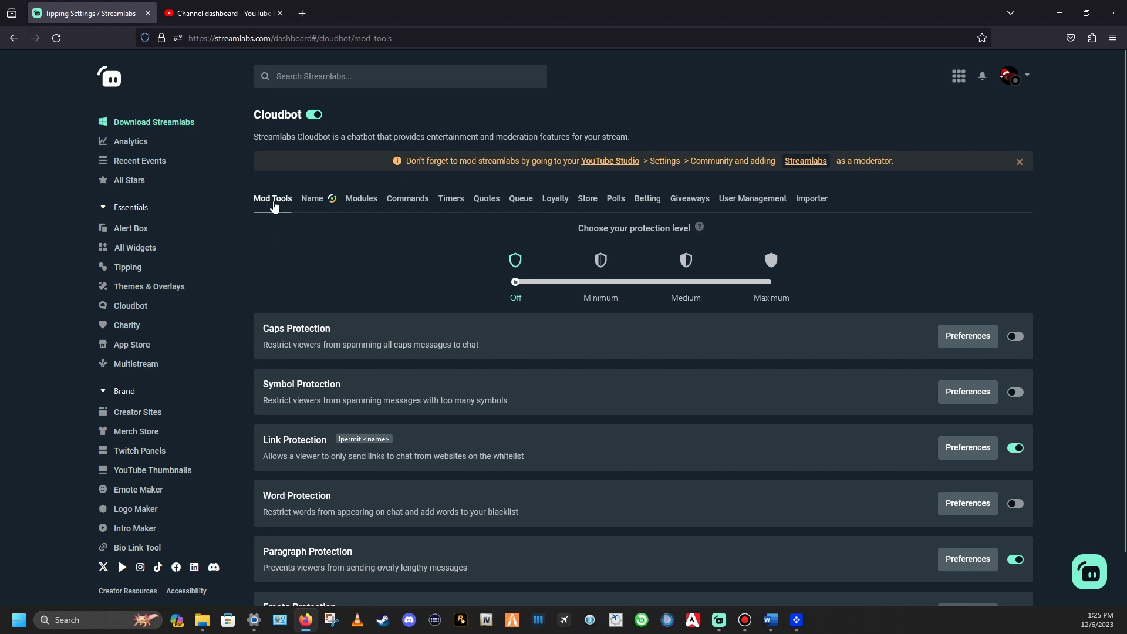
pyautogui.scroll(-2, 435, 314)
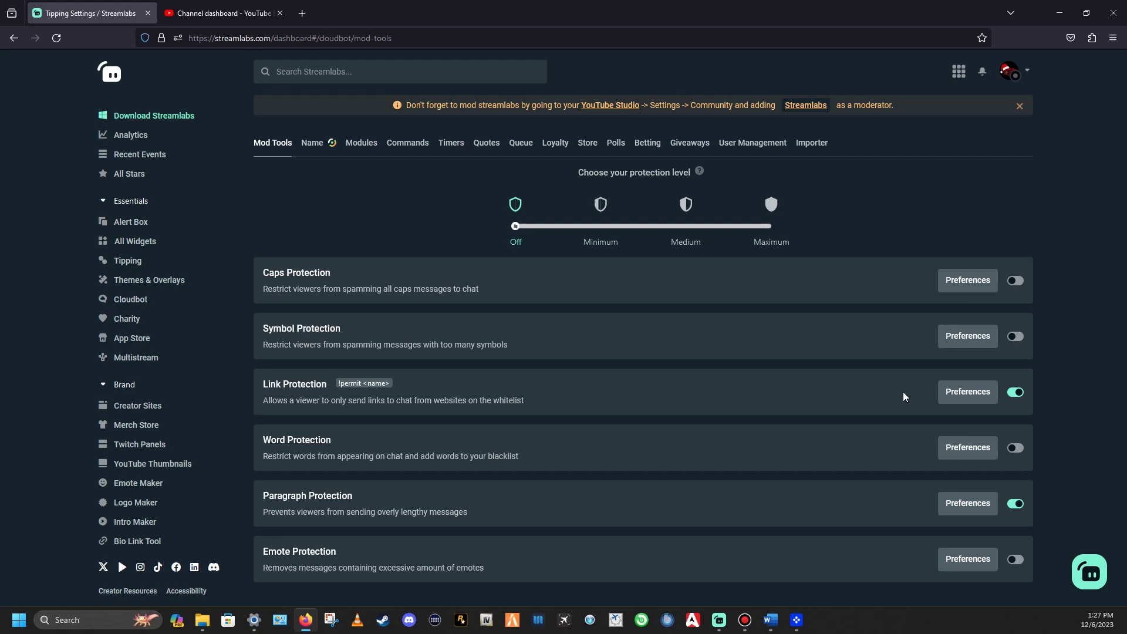
pyautogui.click(969, 393)
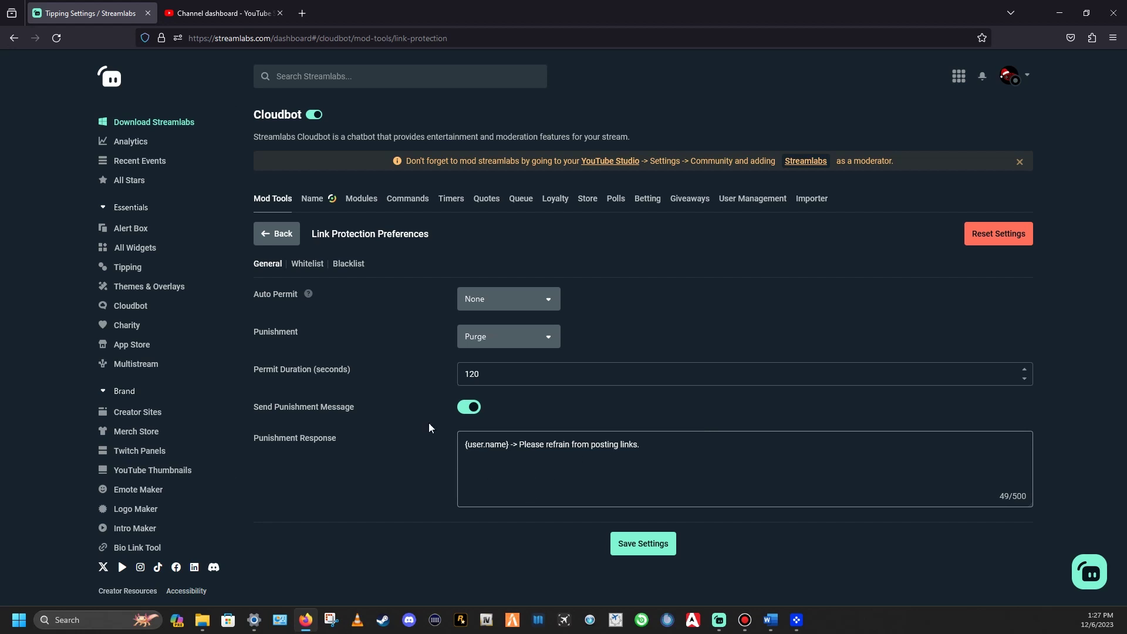
pyautogui.click(307, 263)
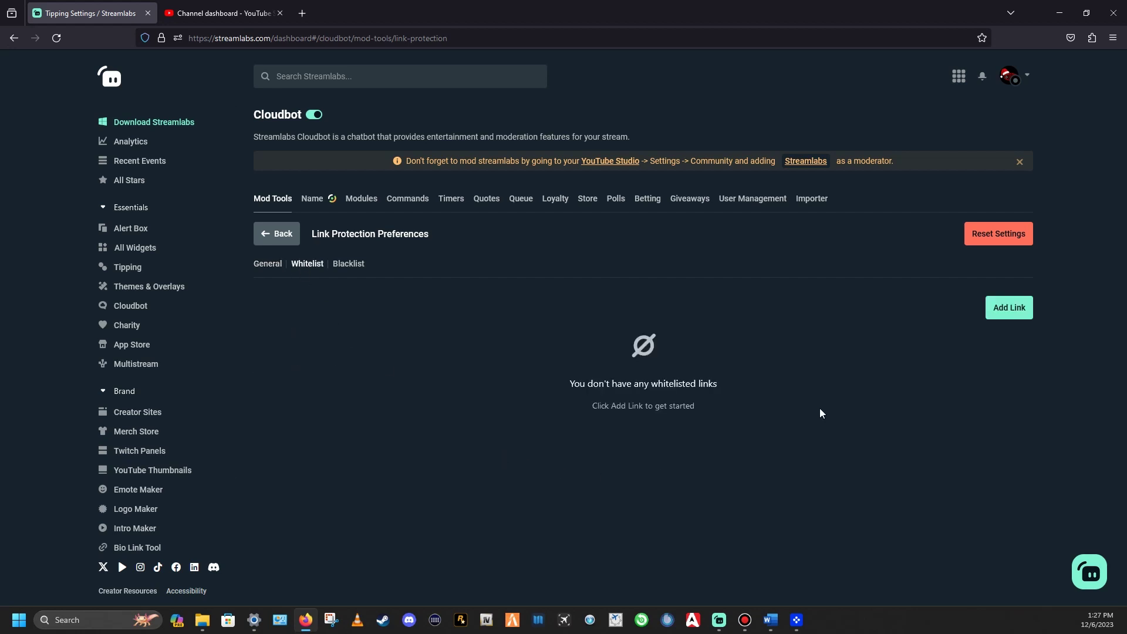
pyautogui.click(263, 267)
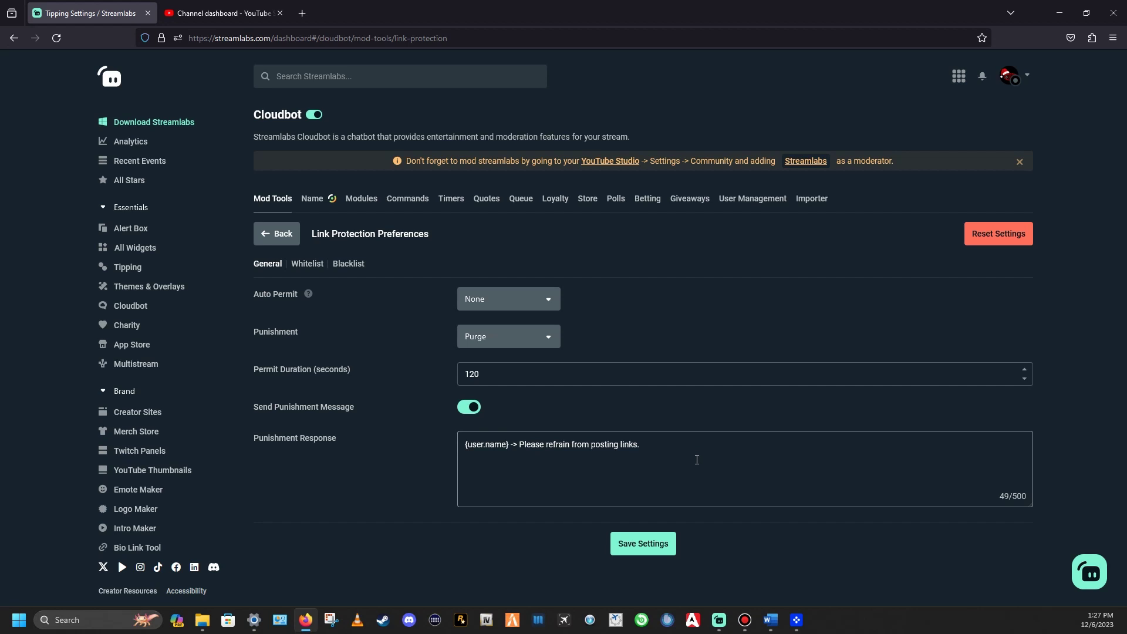
# Review the Punishment Response text and the available Auto Permit options for Link Protection
pyautogui.moveTo(520, 445)
pyautogui.mouseDown()
pyautogui.moveTo(641, 447)
pyautogui.moveTo(519, 448)
pyautogui.mouseUp()
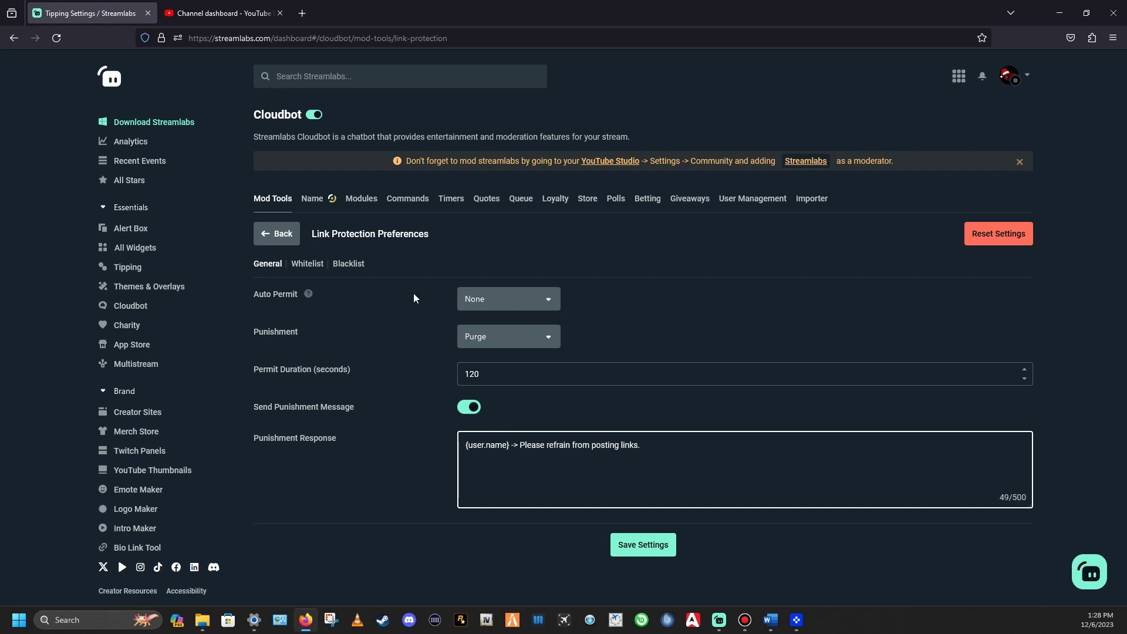
pyautogui.click(528, 303)
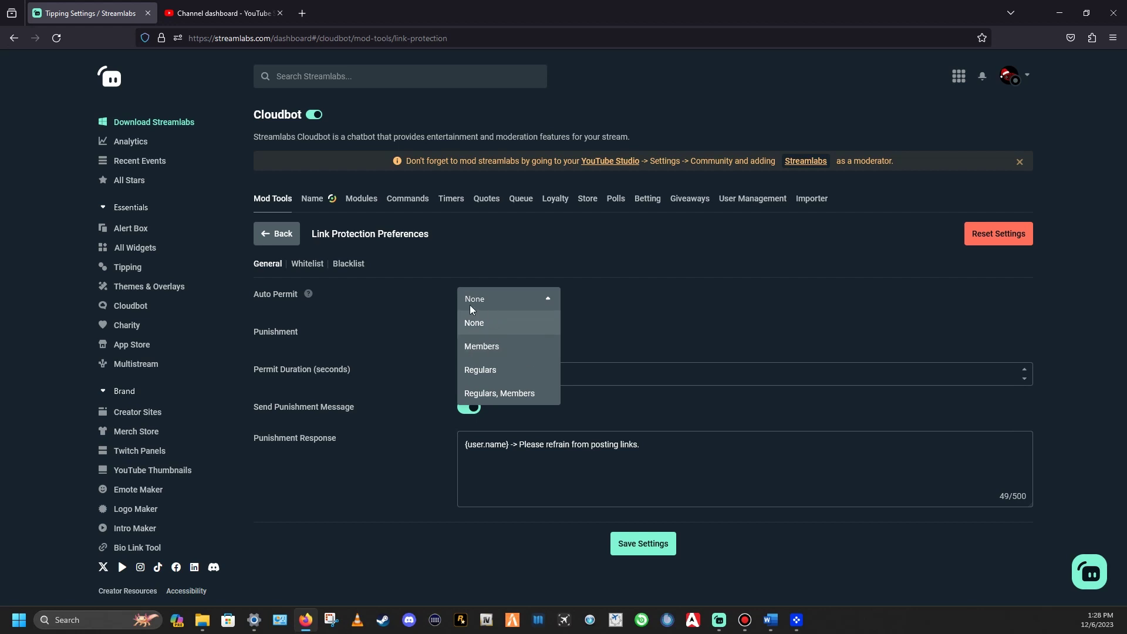
pyautogui.click(639, 317)
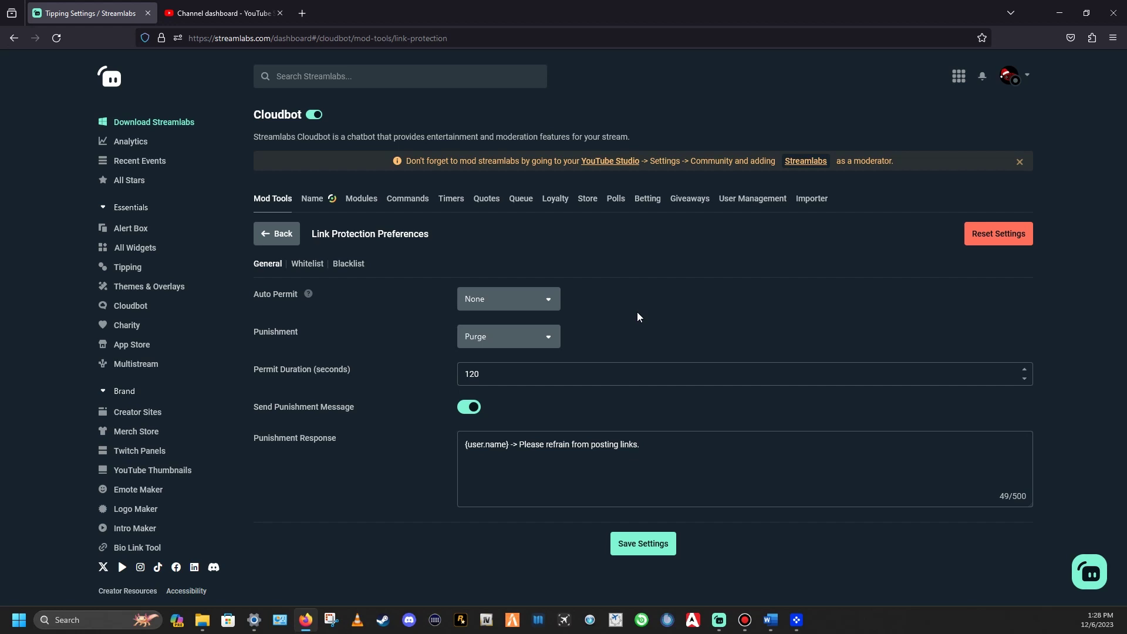
pyautogui.click(552, 308)
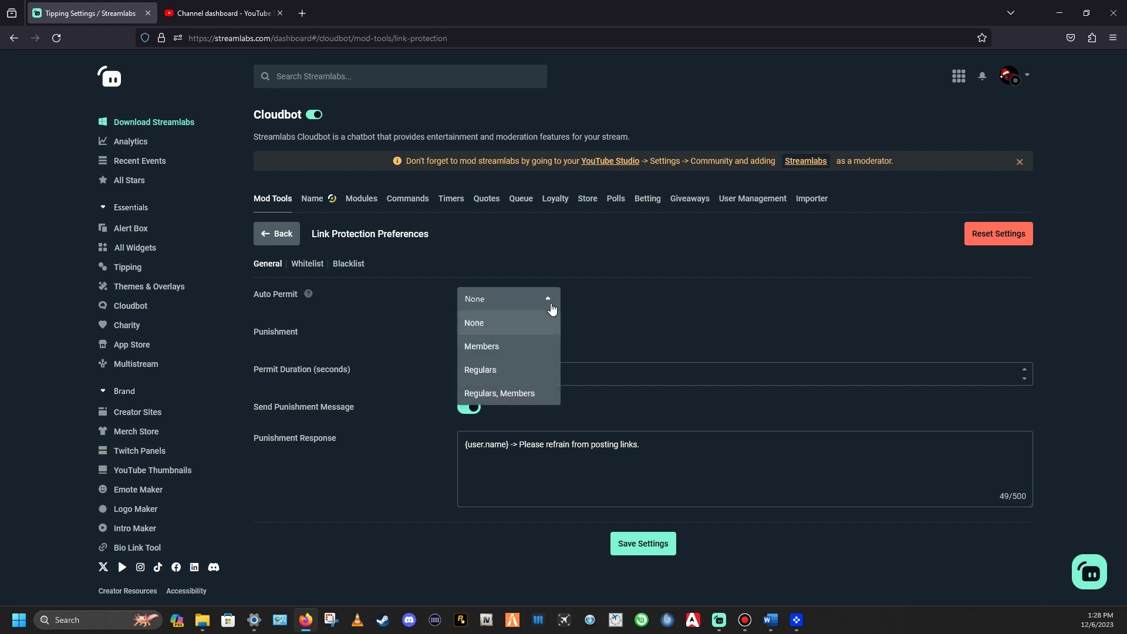
pyautogui.click(615, 353)
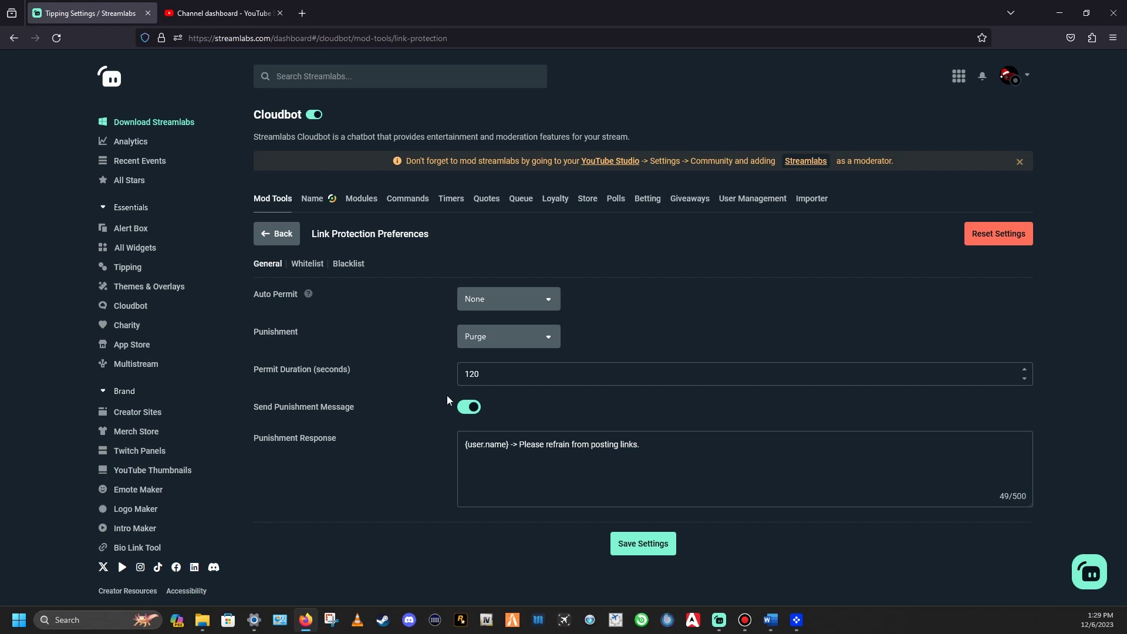
# Check Link Protection's blacklist and whitelist, and go back to the list of Mod Tools protections
pyautogui.click(357, 266)
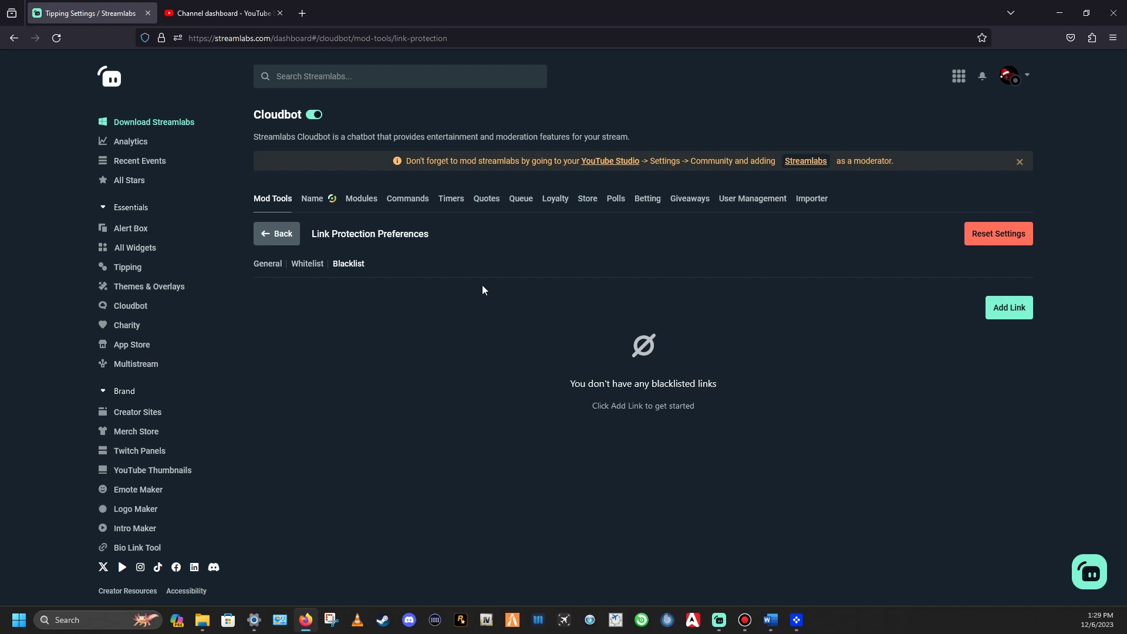
pyautogui.click(308, 265)
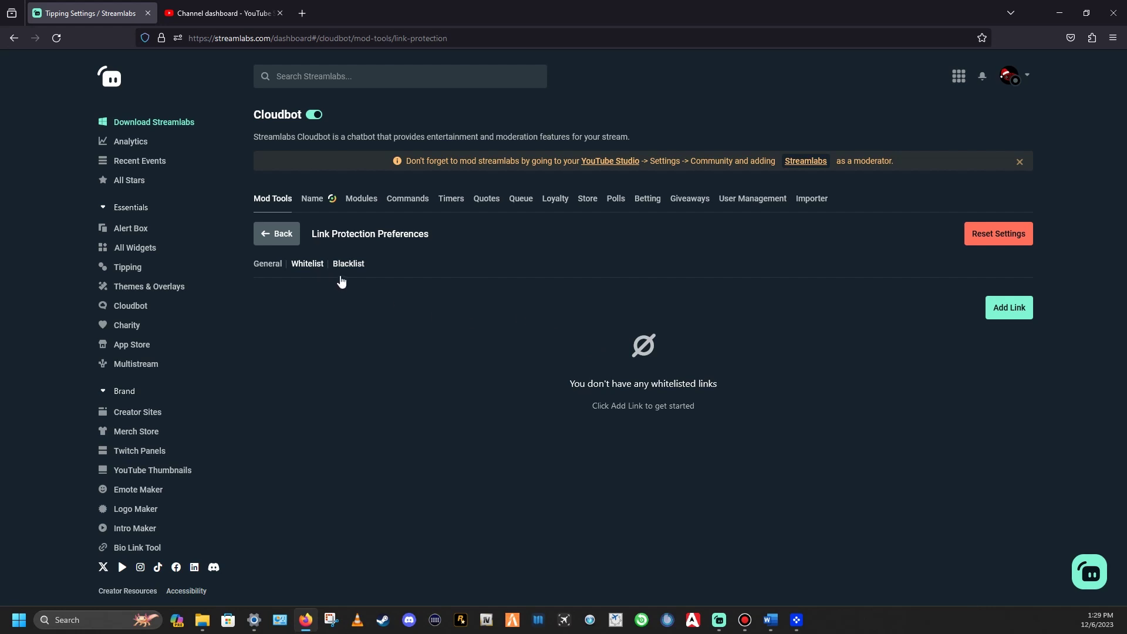
pyautogui.click(286, 241)
pyautogui.scroll(-1, 508, 470)
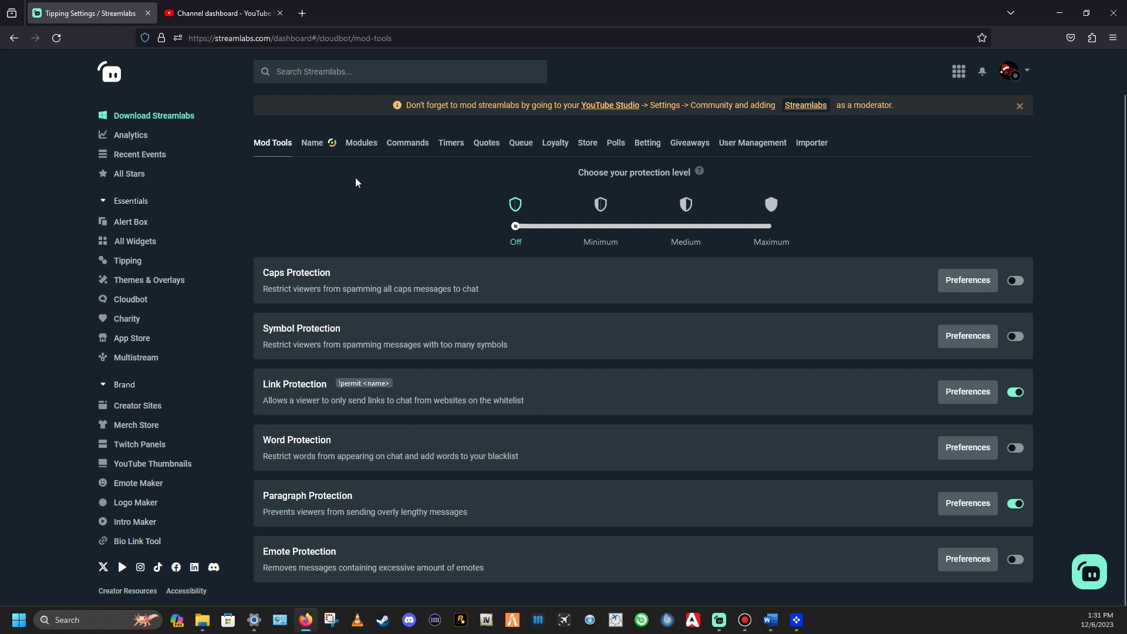
# View Cloudbot's Name page for bot accounts and look through the list of available Modules
pyautogui.click(317, 145)
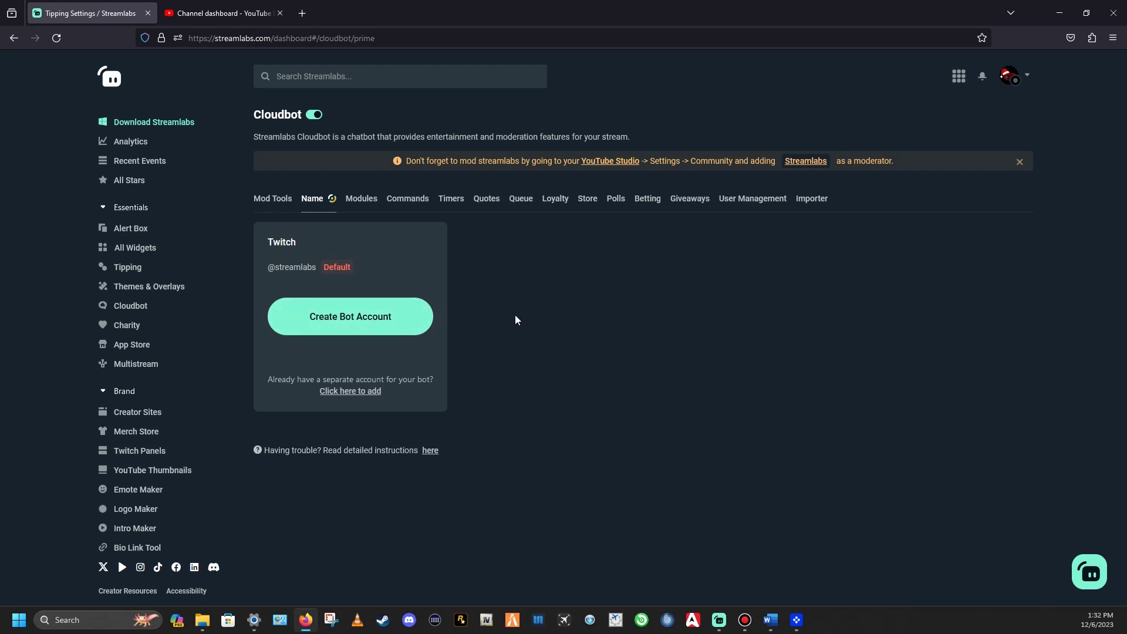
pyautogui.click(362, 201)
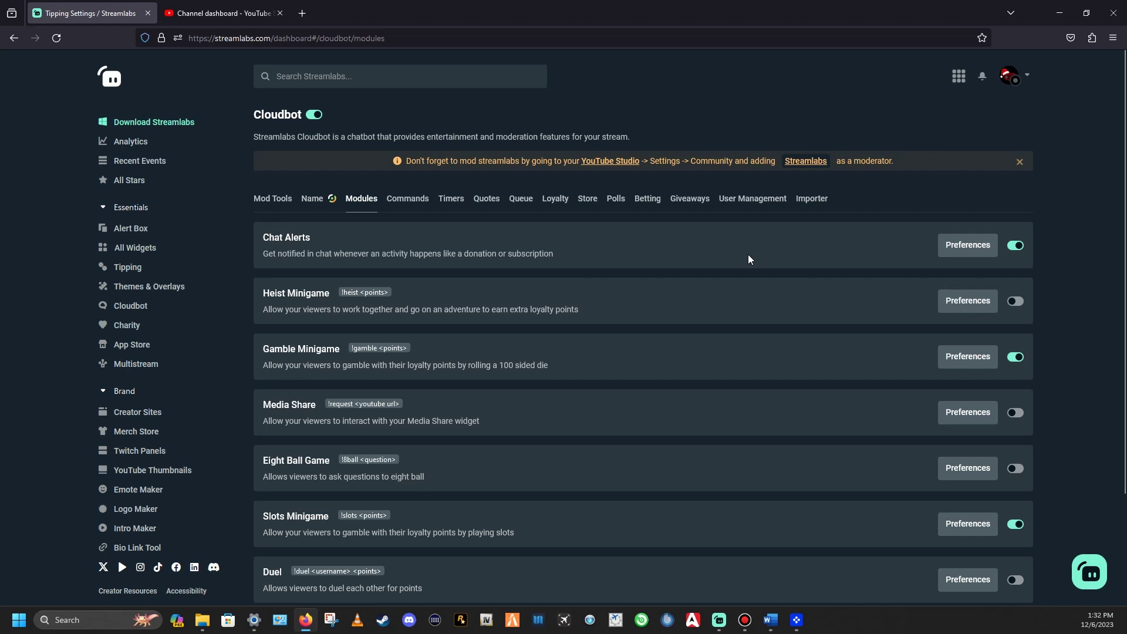
pyautogui.scroll(-2, 495, 375)
pyautogui.scroll(2, 494, 376)
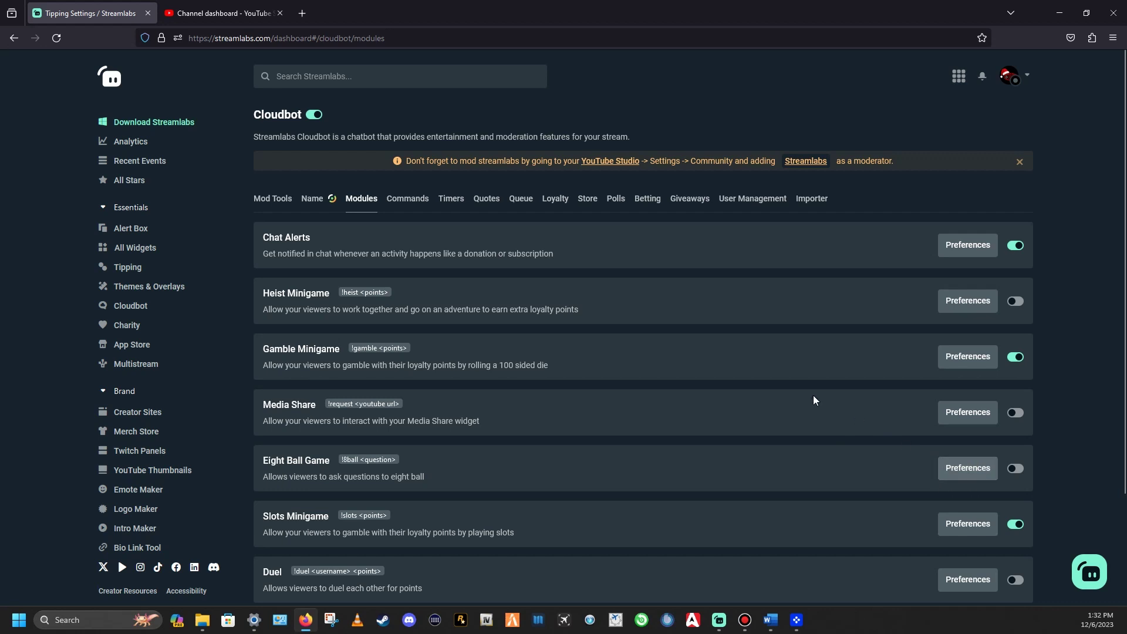
# Review the Chat Alerts preferences for YouTube and Twitch, and return to the Modules list
pyautogui.click(969, 247)
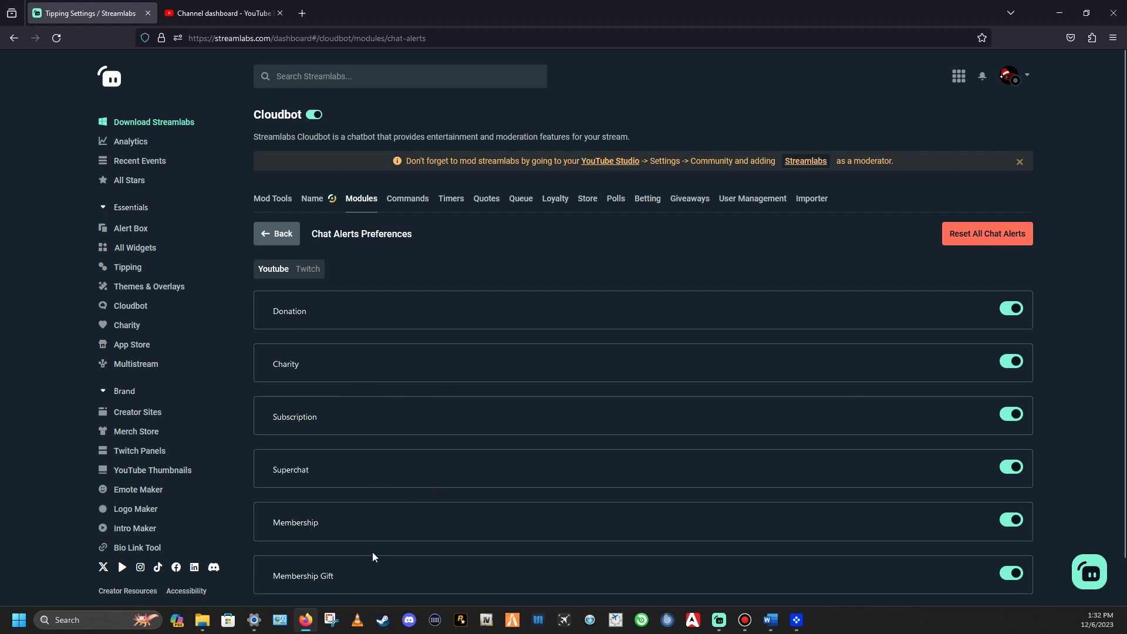
pyautogui.scroll(-1, 417, 565)
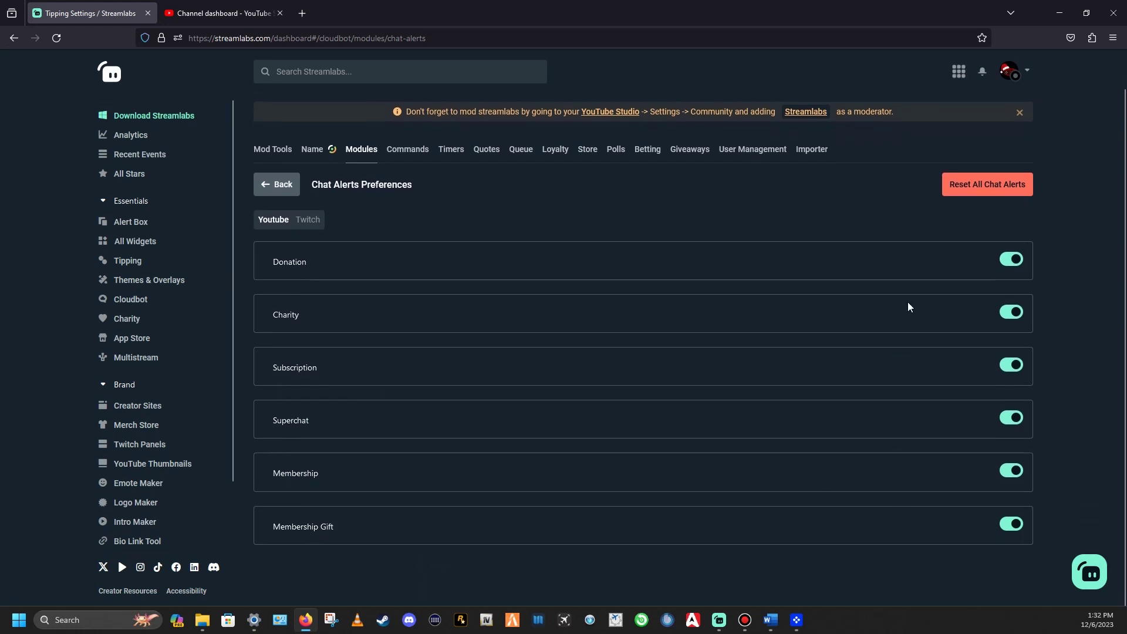
pyautogui.click(314, 221)
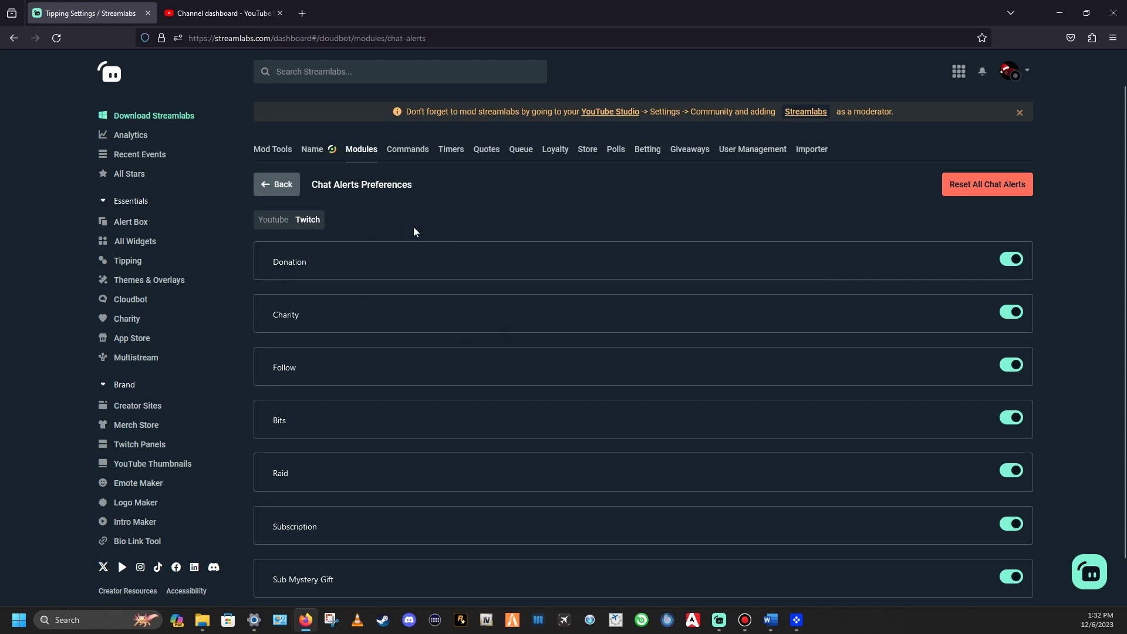
pyautogui.scroll(-2, 428, 234)
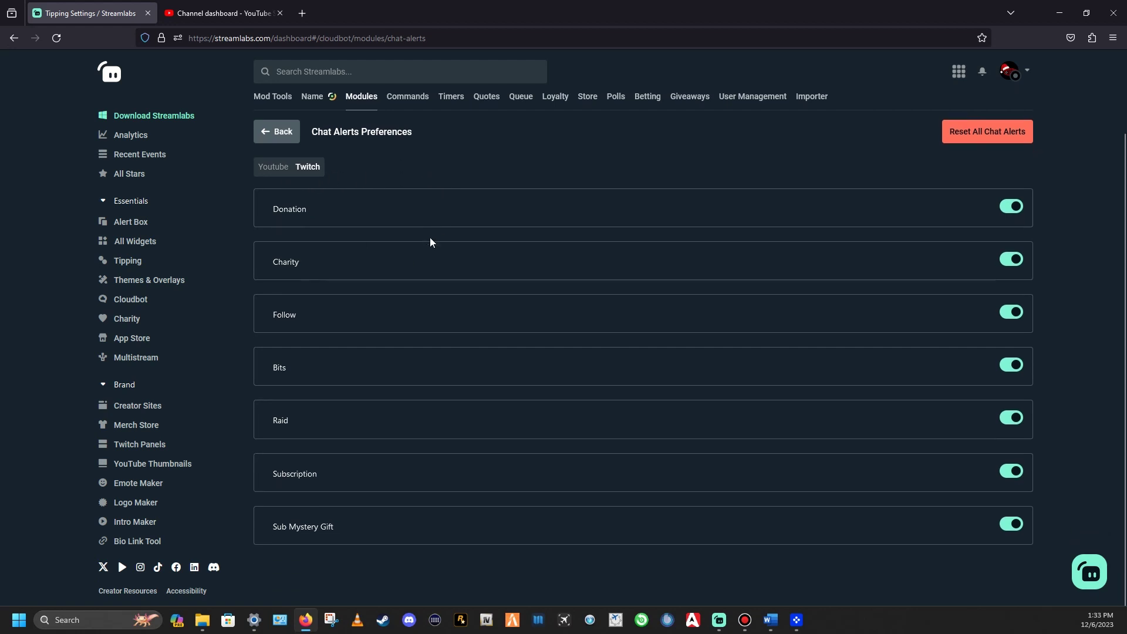
pyautogui.scroll(3, 482, 264)
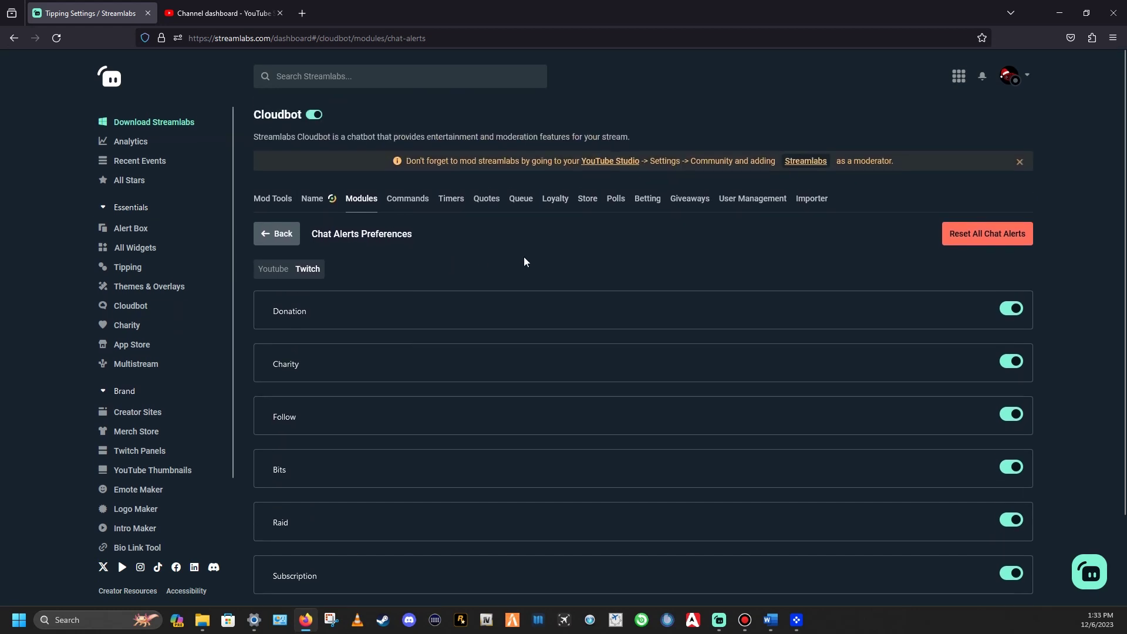
pyautogui.click(273, 269)
pyautogui.click(277, 234)
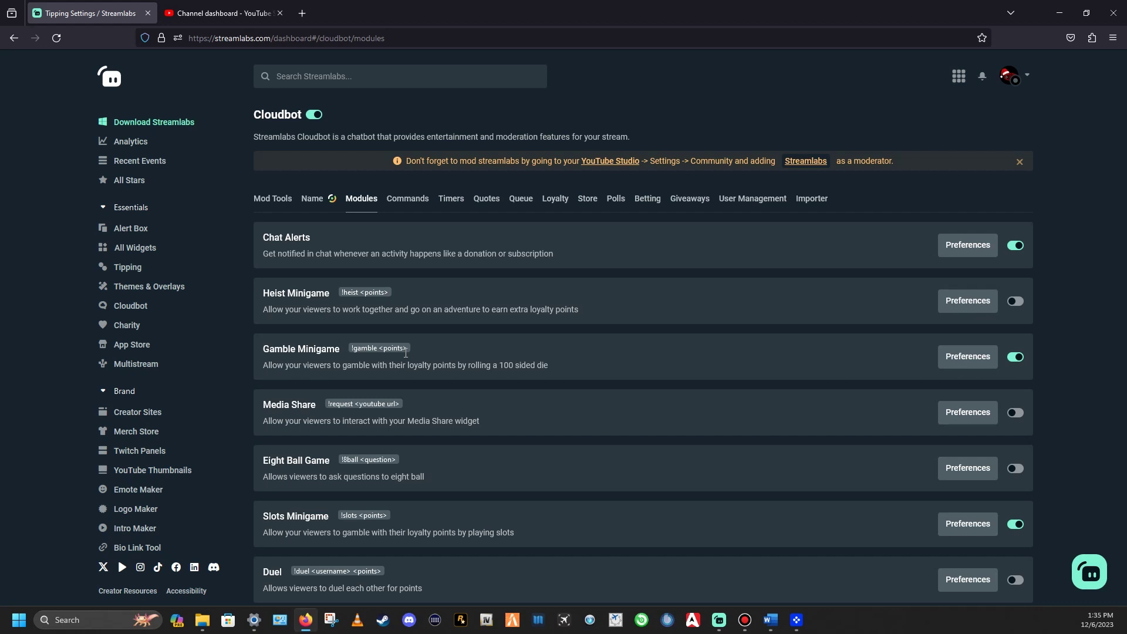
# Review the Slots Minigame preferences for loyalty amounts, emotes and combo multipliers, and return to the Modules list
pyautogui.click(976, 524)
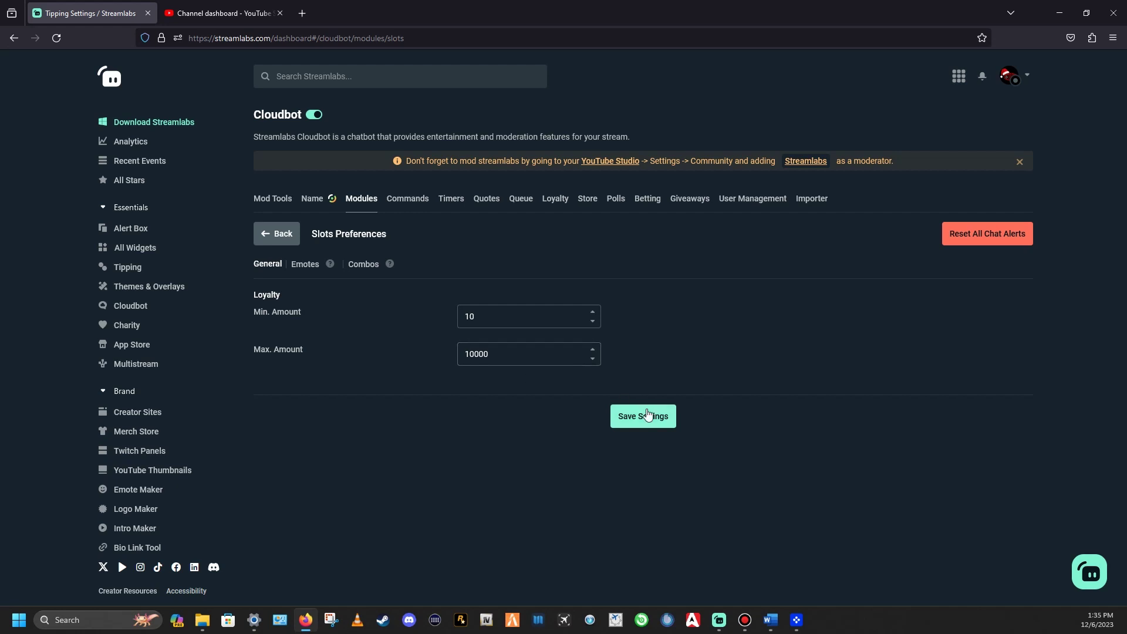
pyautogui.click(303, 268)
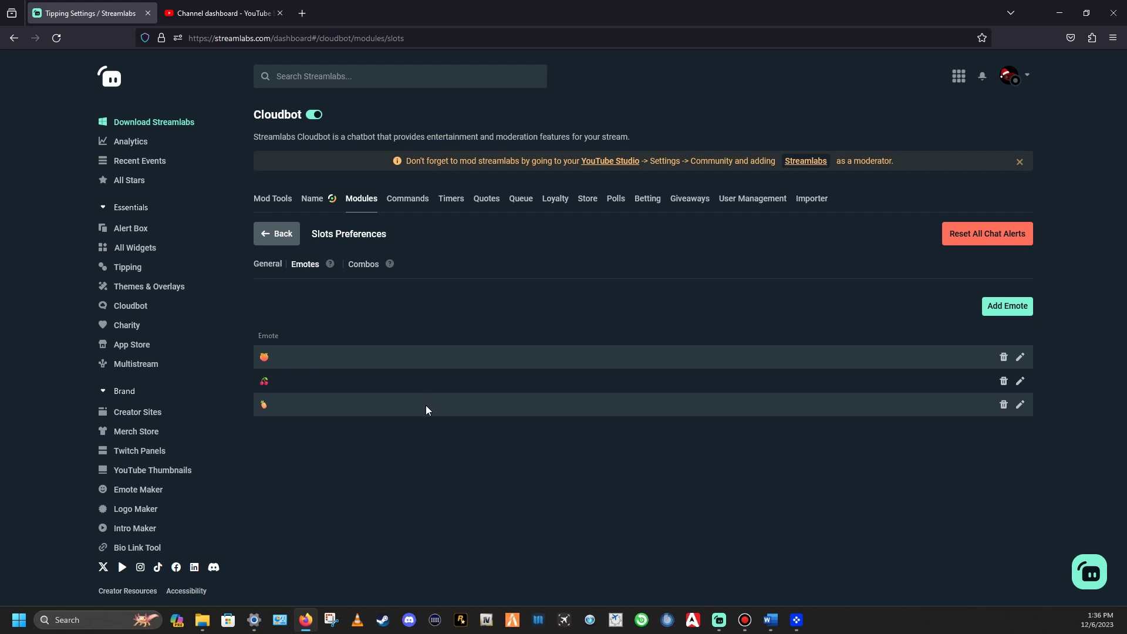
pyautogui.click(364, 267)
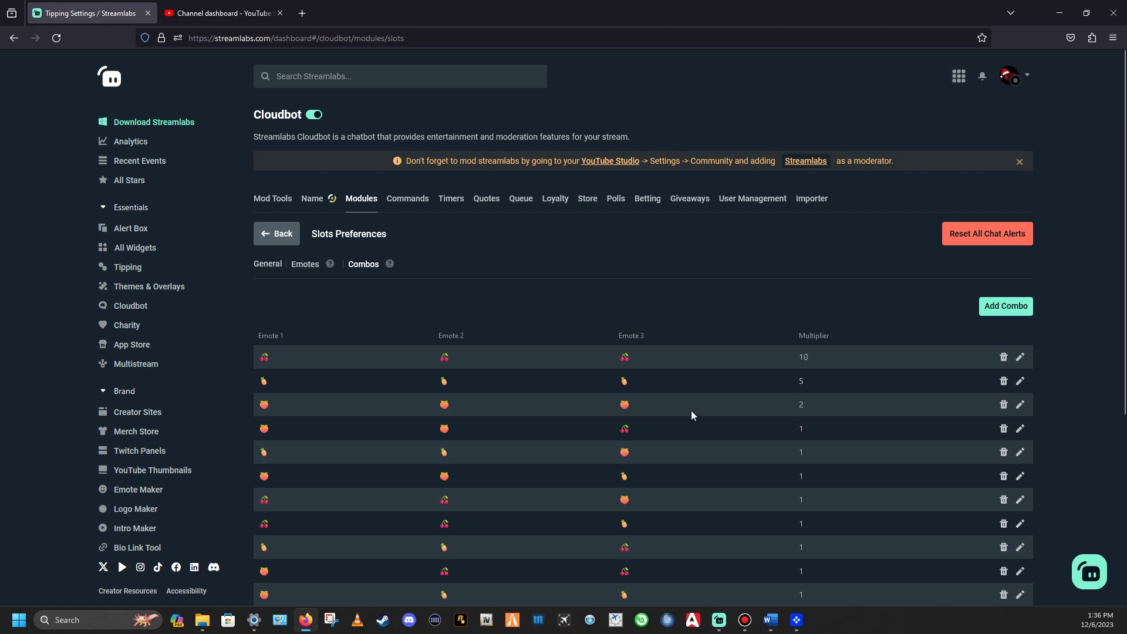
pyautogui.scroll(-5, 368, 460)
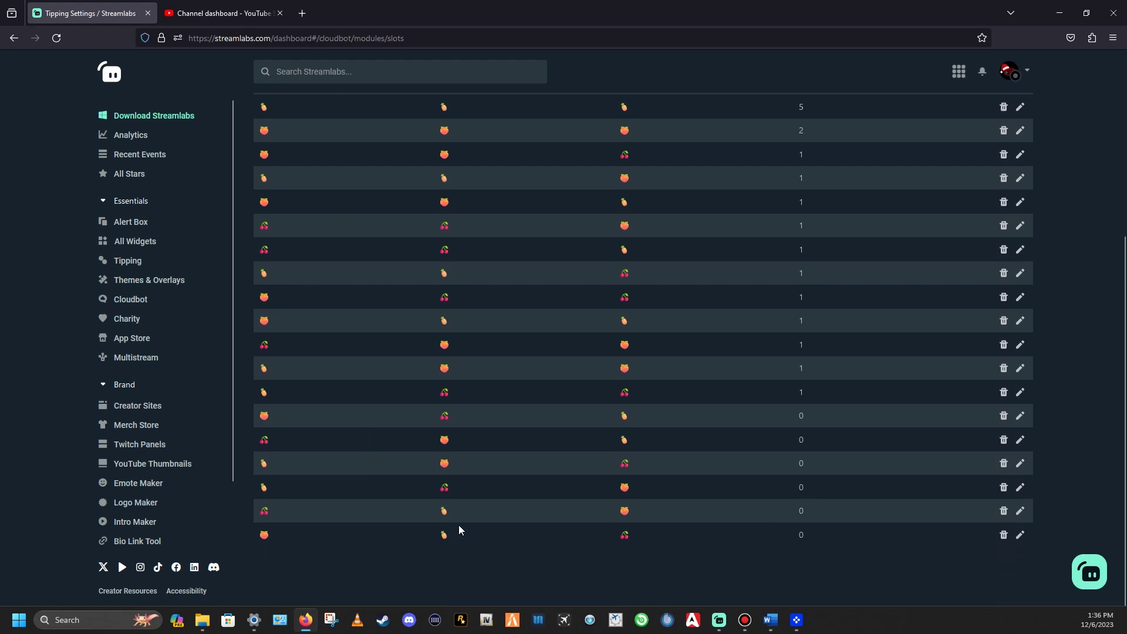
pyautogui.scroll(5, 459, 524)
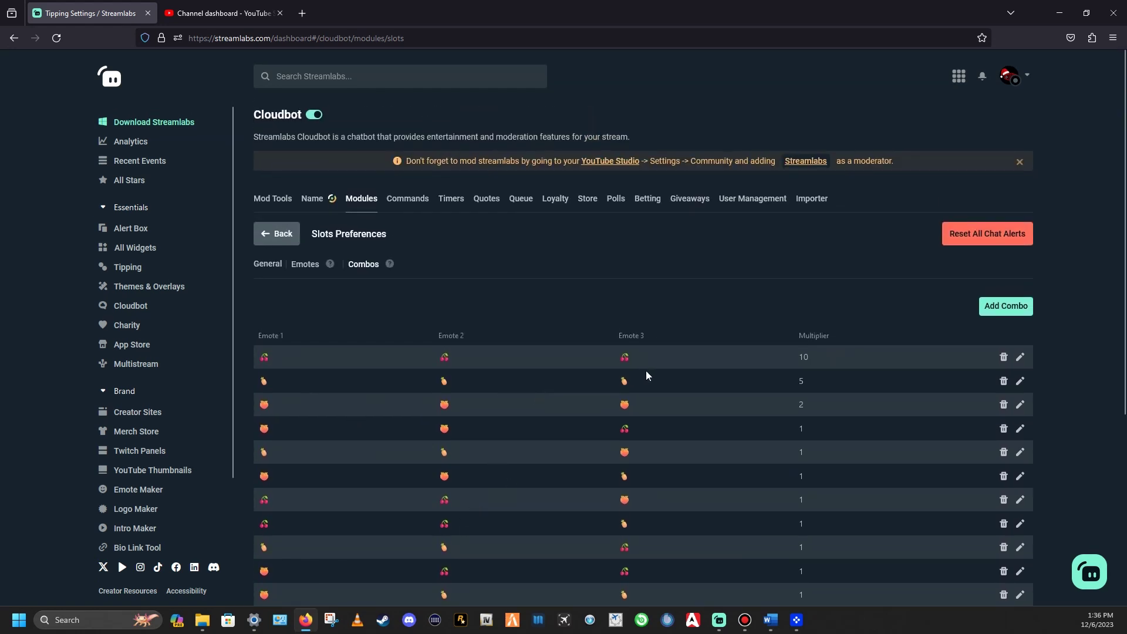
pyautogui.scroll(-5, 494, 439)
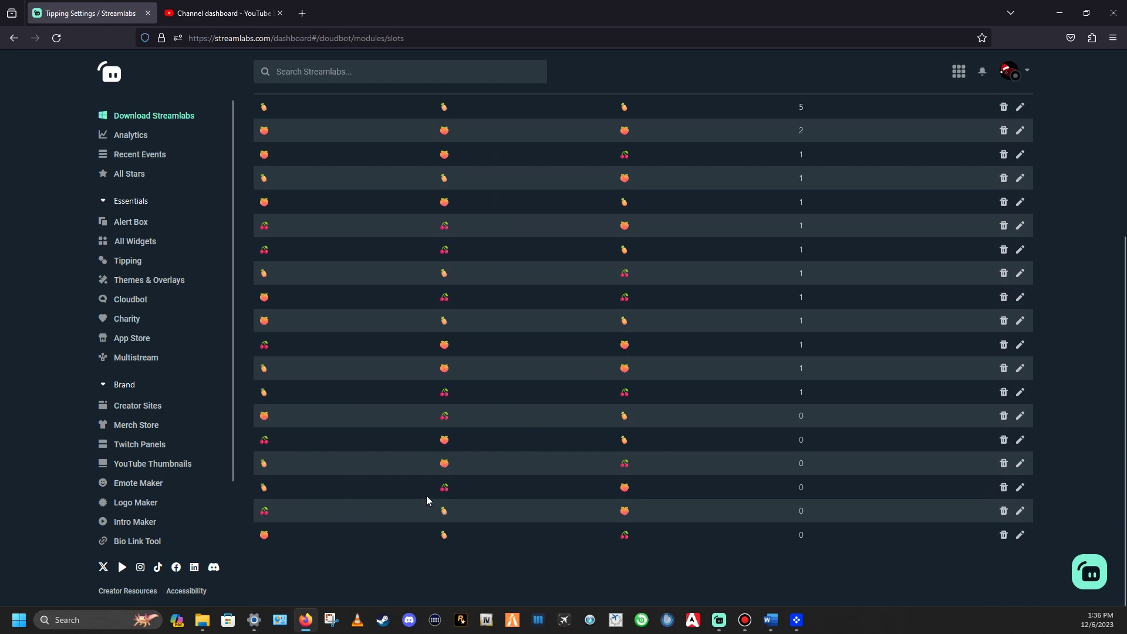
pyautogui.scroll(5, 427, 496)
pyautogui.scroll(-2, 364, 440)
pyautogui.scroll(2, 364, 440)
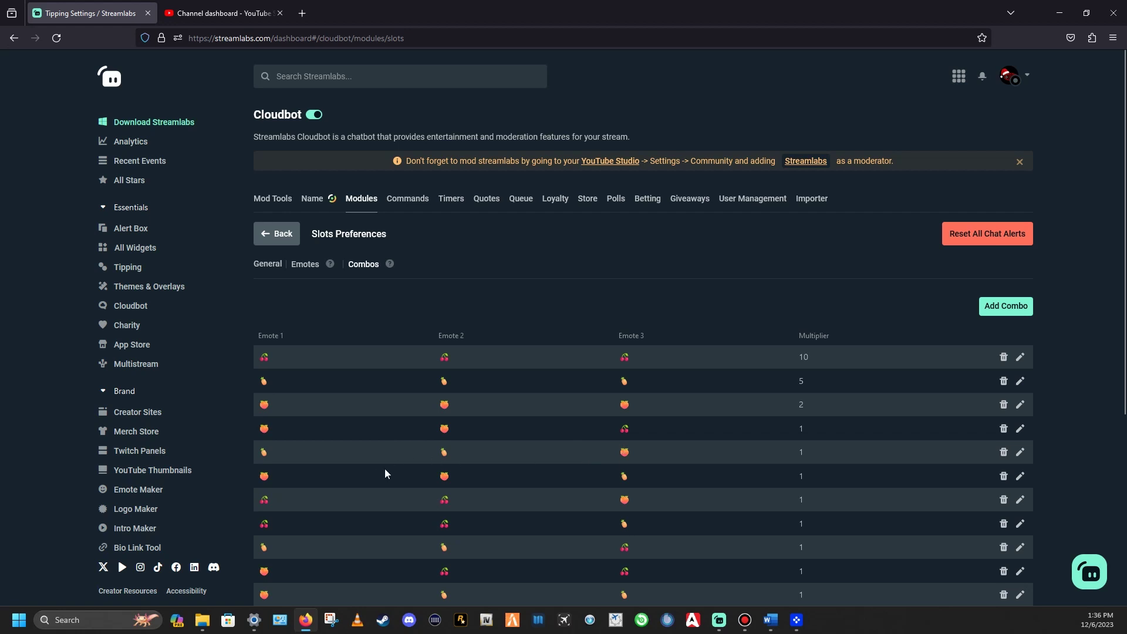
pyautogui.scroll(-3, 411, 499)
pyautogui.scroll(-2, 410, 503)
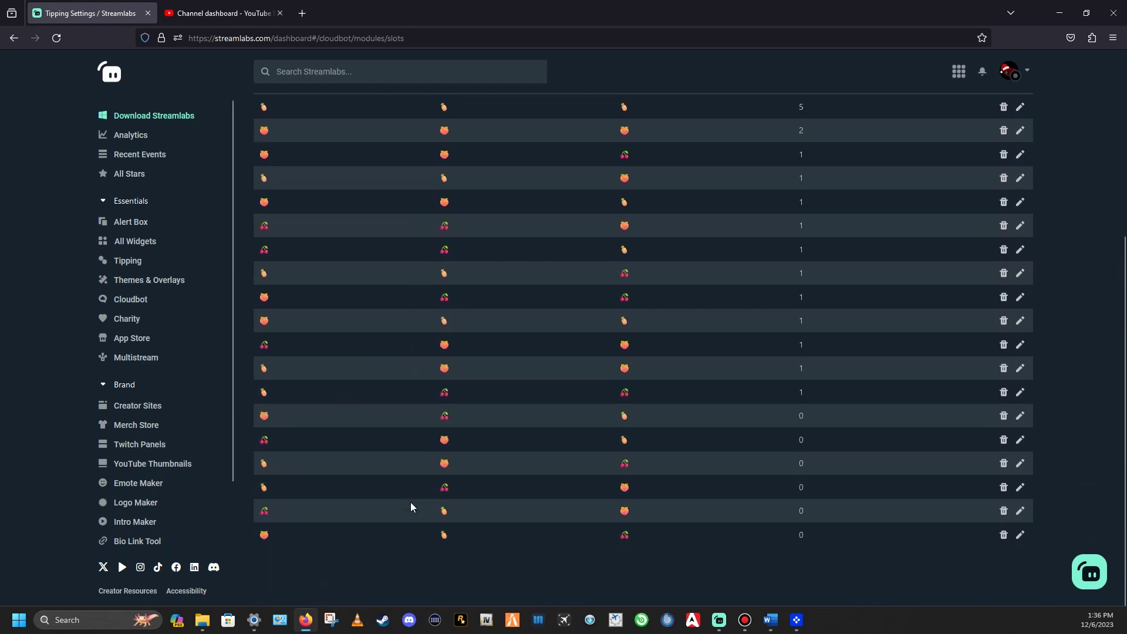
pyautogui.scroll(5, 481, 488)
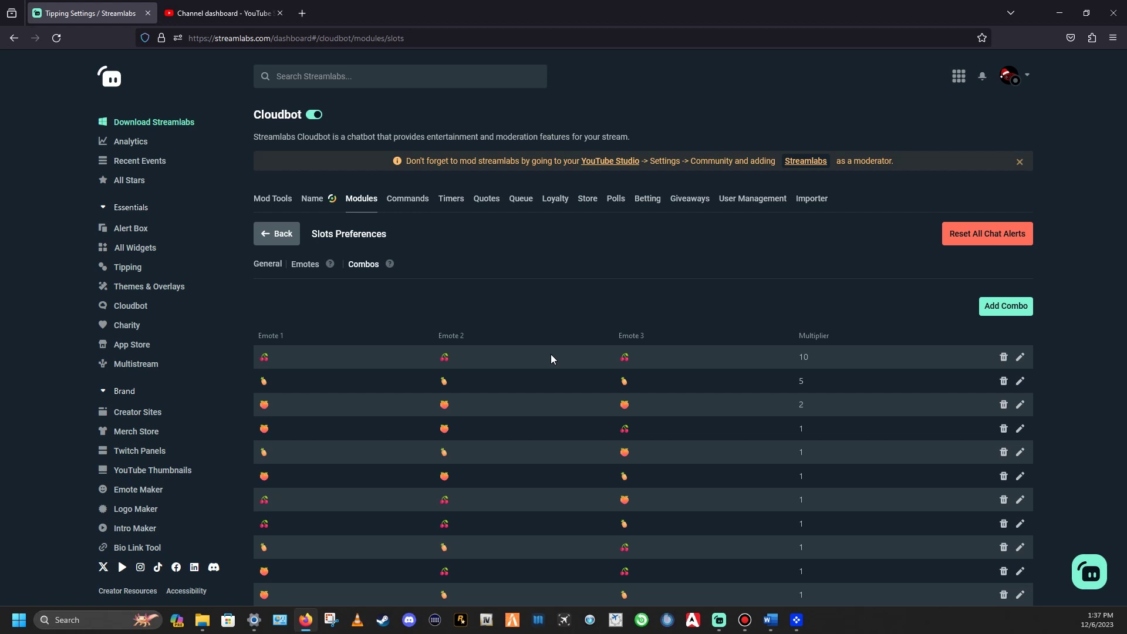
pyautogui.click(286, 237)
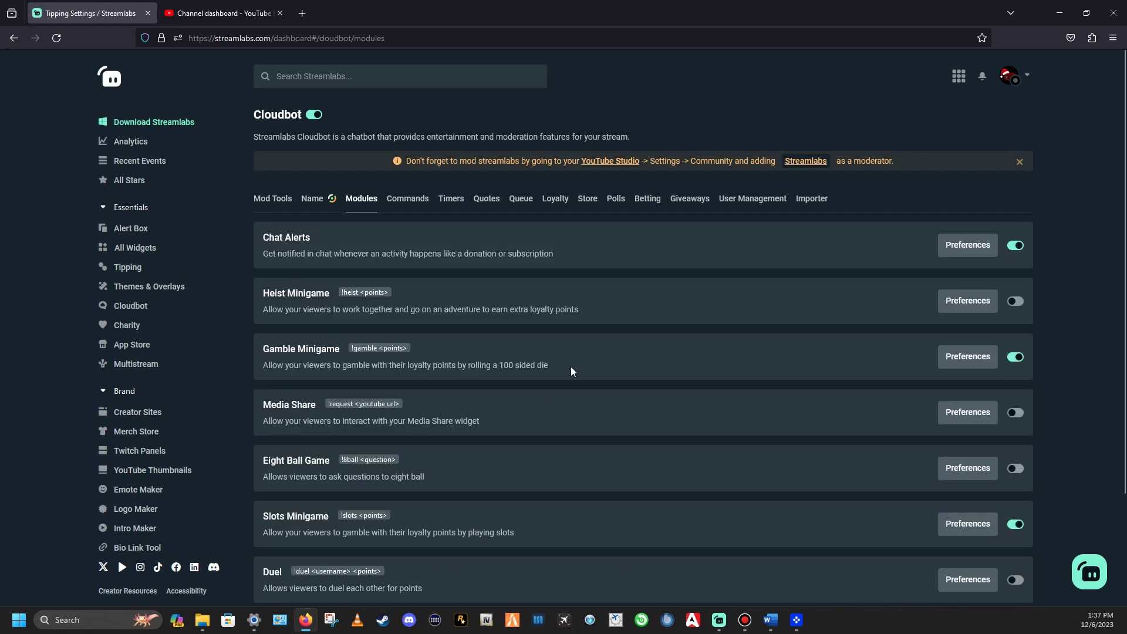
# Review the Emote Combo module's general and message preferences, and look over the full Modules list again
pyautogui.scroll(-3, 575, 463)
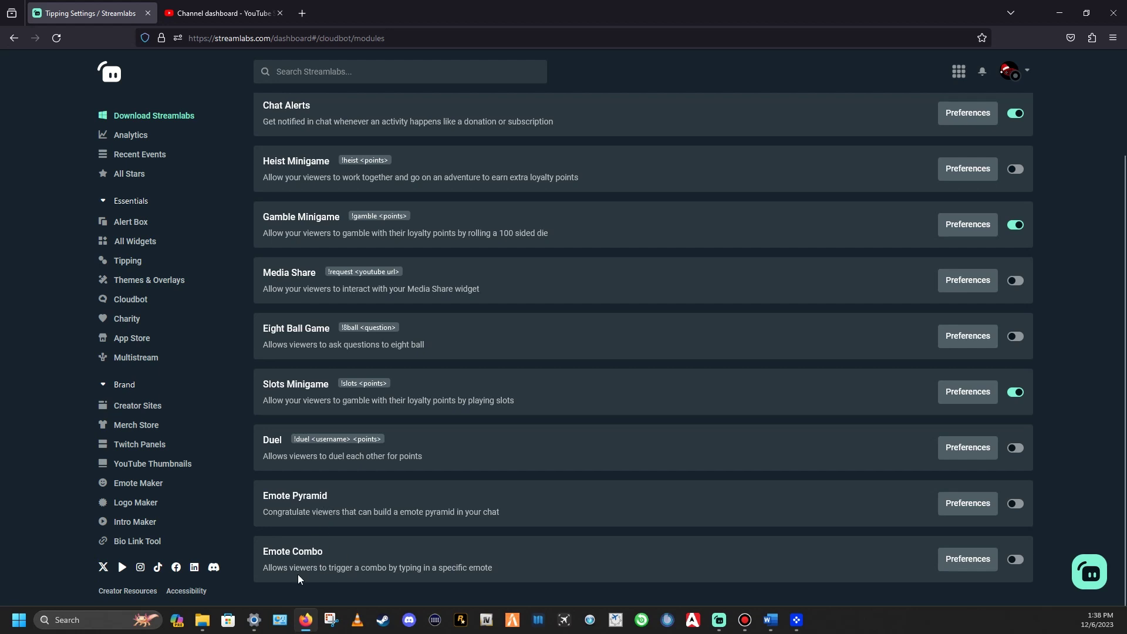
pyautogui.click(951, 561)
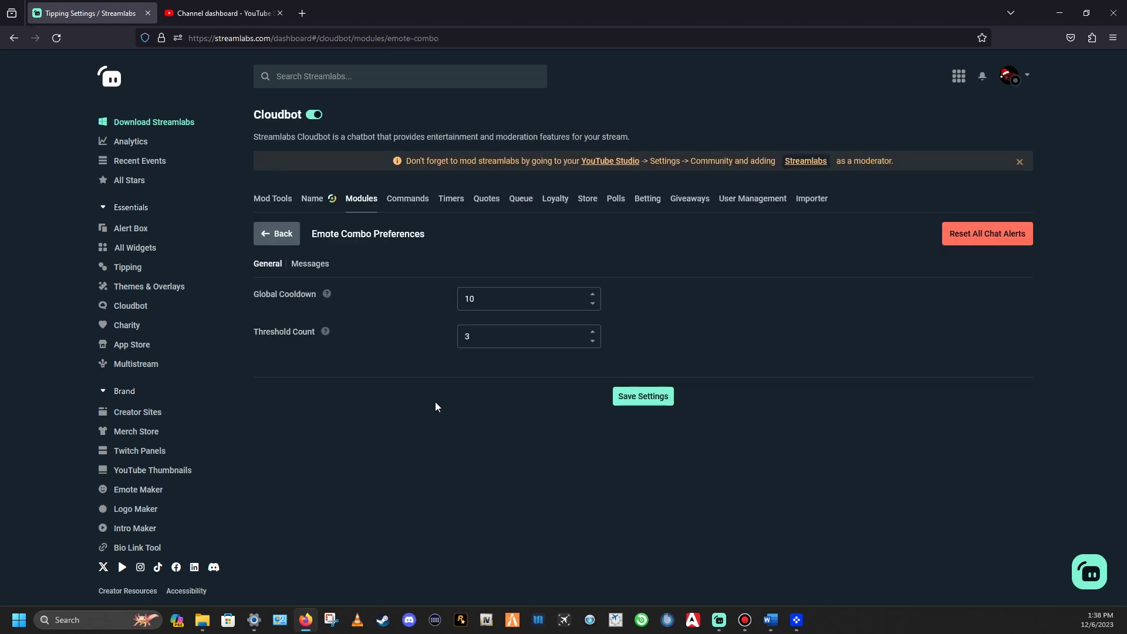
pyautogui.click(314, 264)
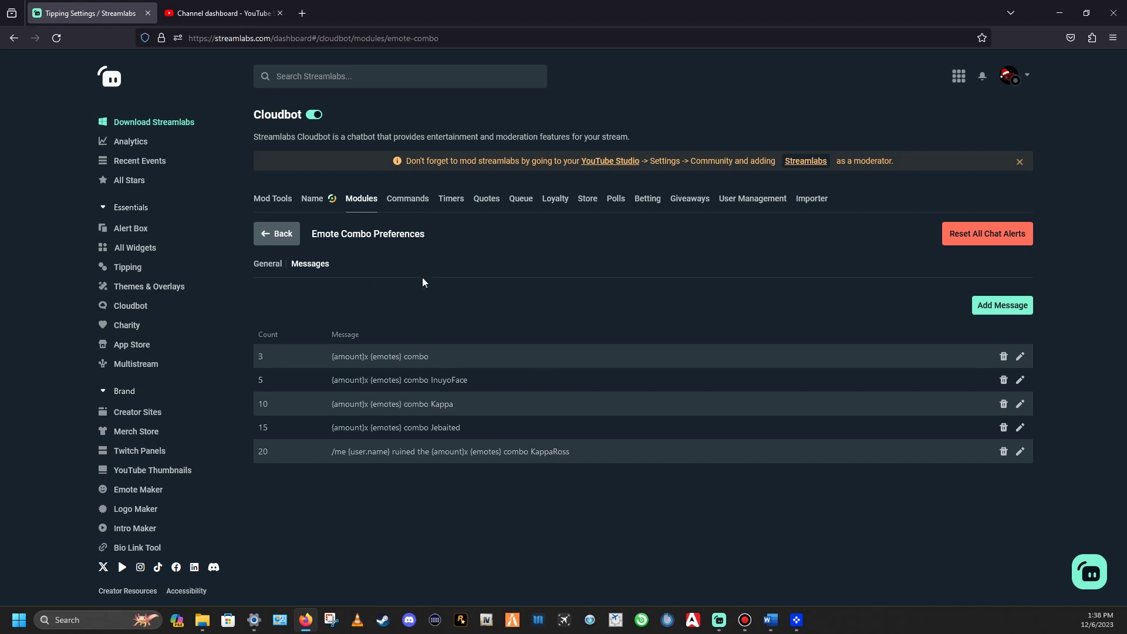
pyautogui.click(284, 237)
pyautogui.scroll(-3, 569, 473)
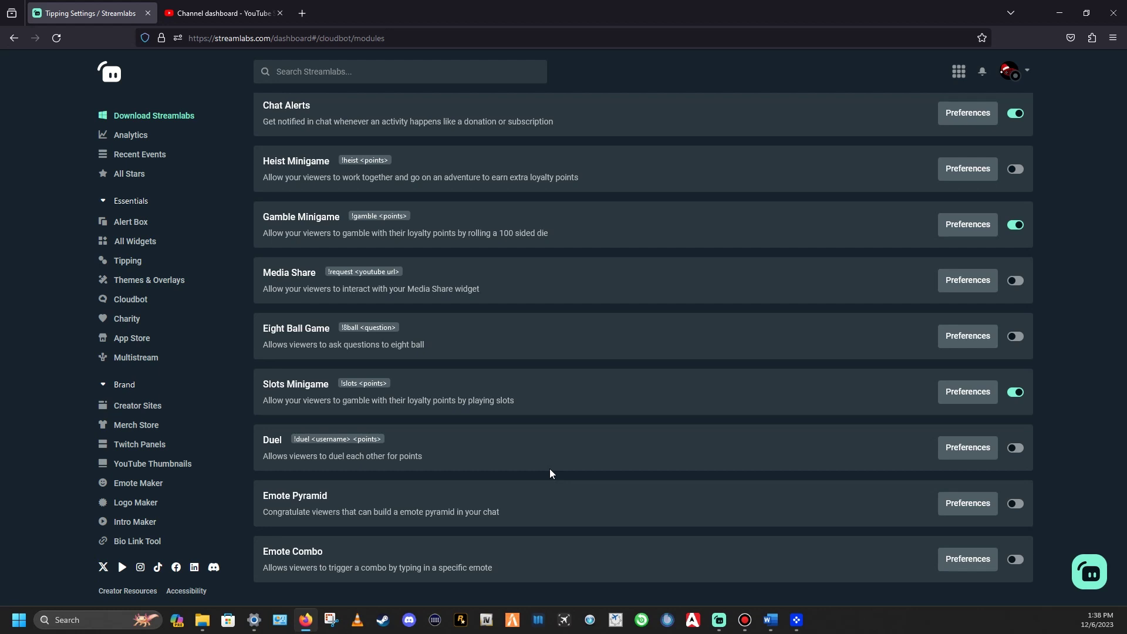
pyautogui.scroll(3, 550, 474)
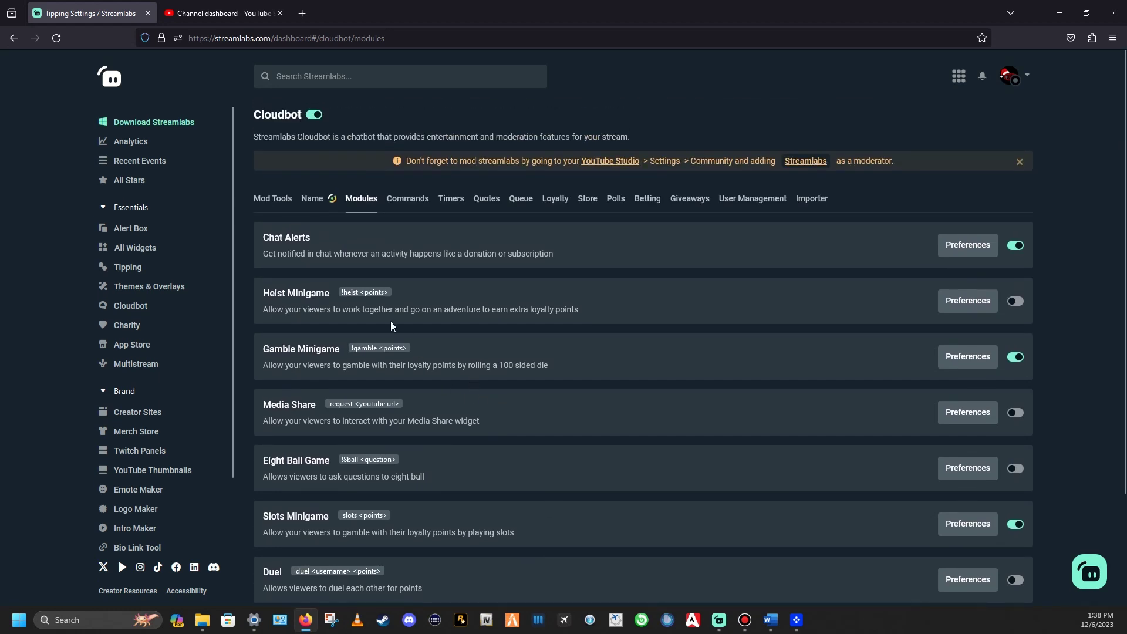
pyautogui.scroll(-3, 533, 526)
pyautogui.scroll(3, 458, 282)
# View Cloudbot's custom commands and review the responses of !slrp and !pcspecs
pyautogui.click(410, 202)
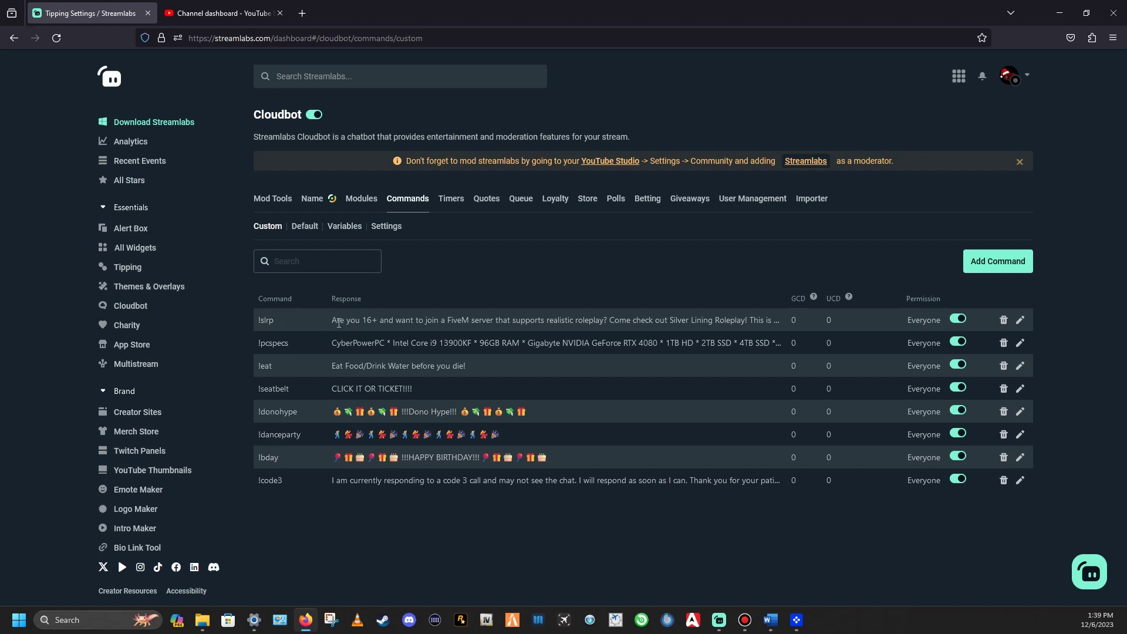
pyautogui.moveTo(339, 321); pyautogui.dragTo(417, 315)
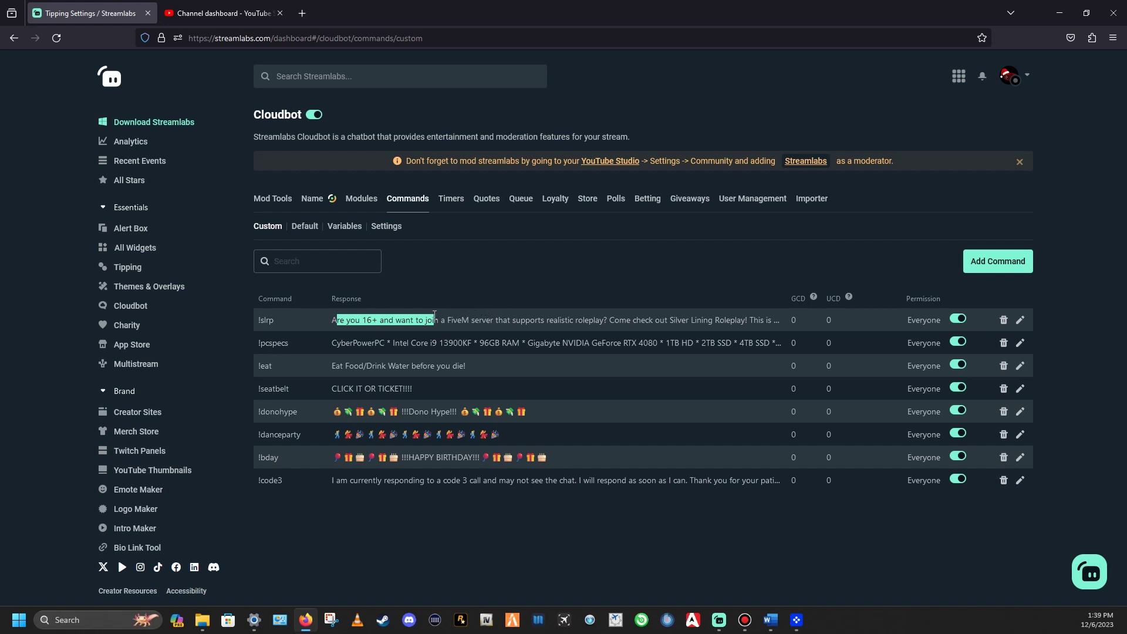
pyautogui.click(312, 347)
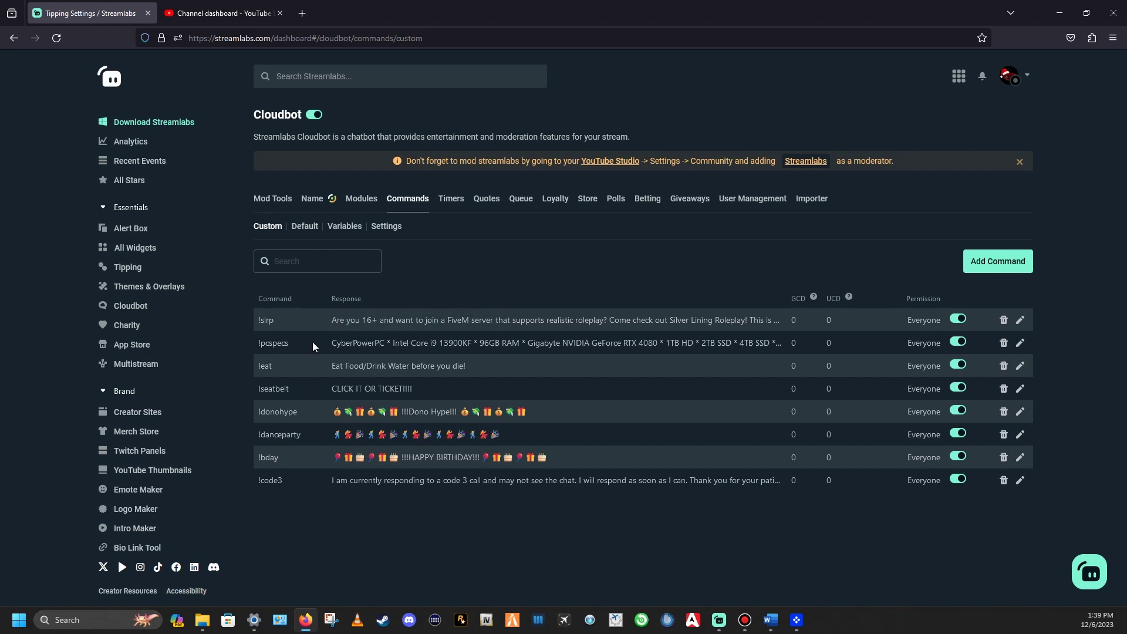
pyautogui.moveTo(261, 345); pyautogui.dragTo(453, 346)
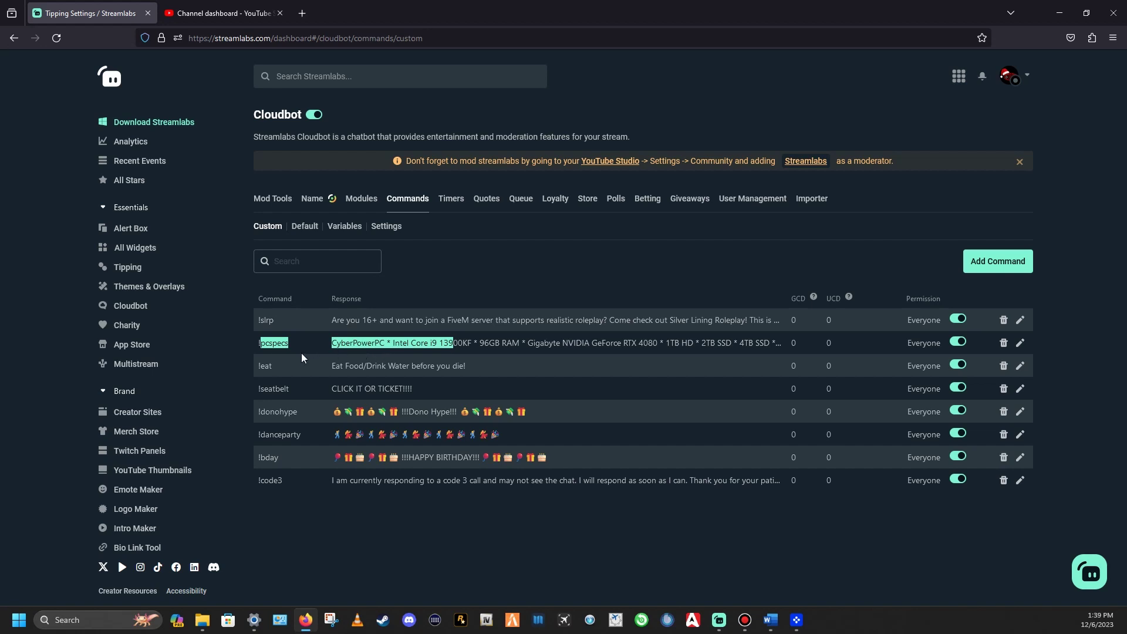
pyautogui.click(266, 349)
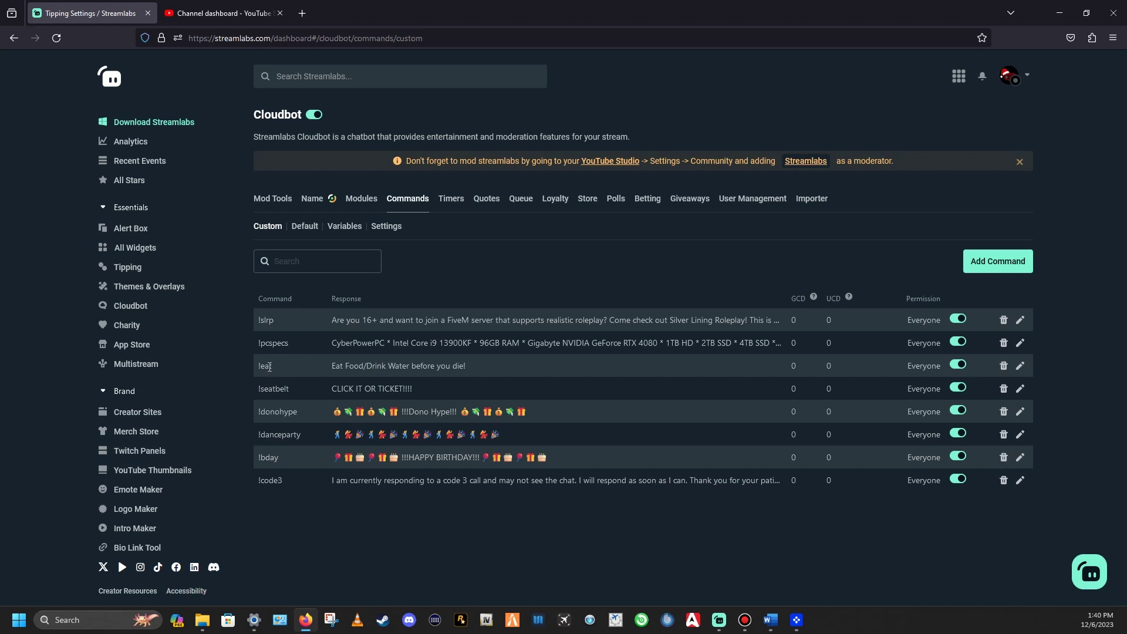
# Review the custom commands !seatbelt, !bday and !code3 and their responses
pyautogui.moveTo(273, 482); pyautogui.dragTo(335, 481)
pyautogui.moveTo(348, 390); pyautogui.dragTo(406, 389)
pyautogui.click(416, 387)
pyautogui.moveTo(358, 458); pyautogui.dragTo(491, 458)
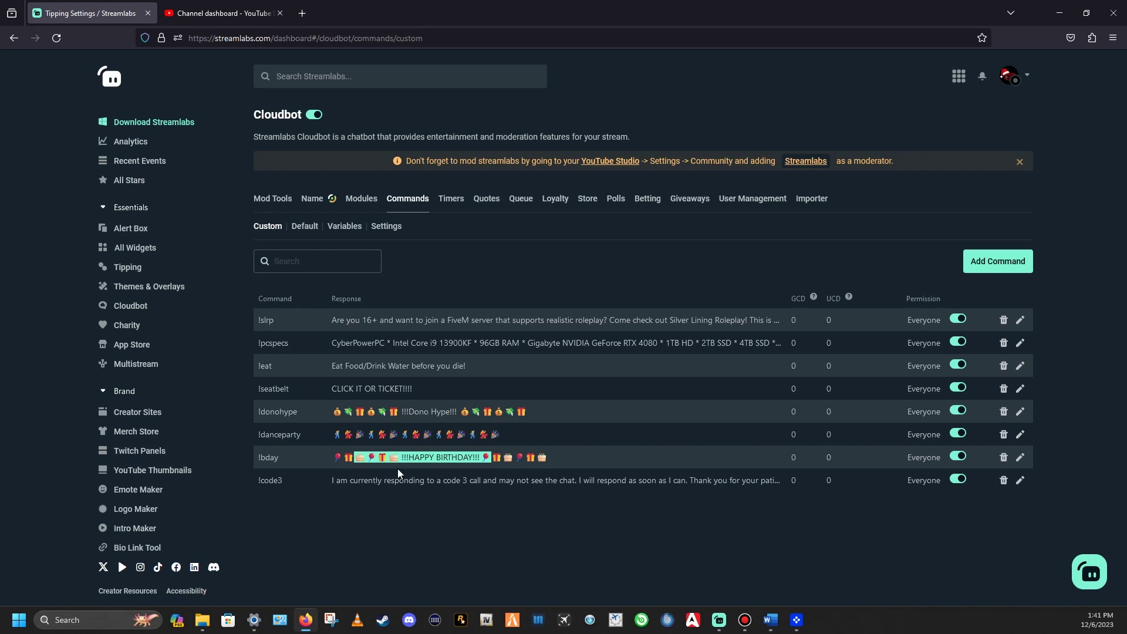
pyautogui.click(274, 478)
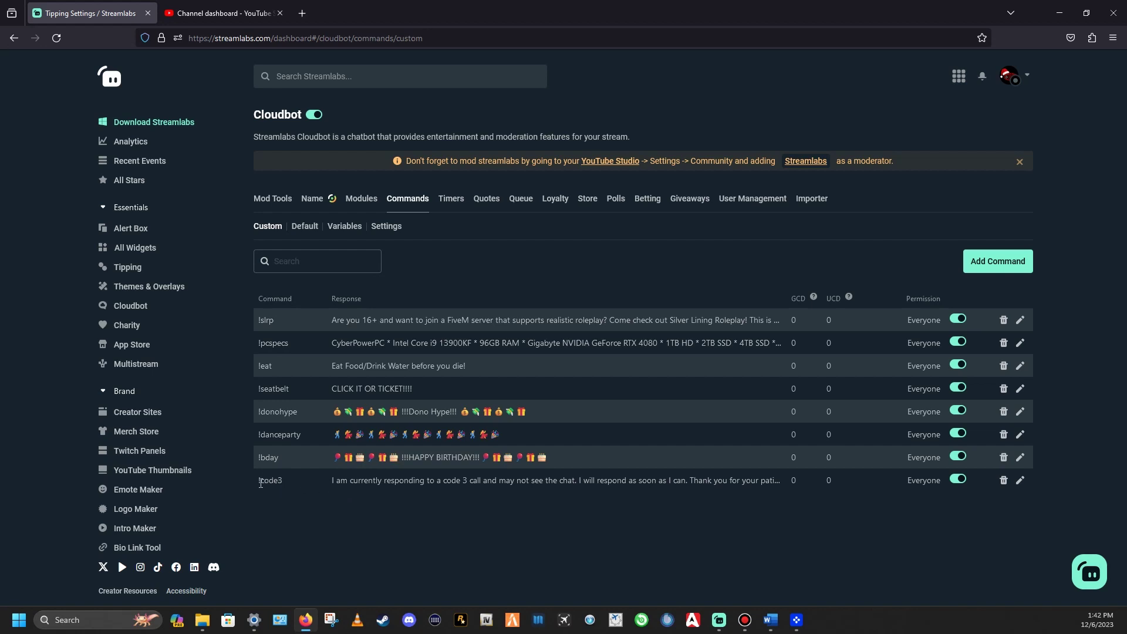
pyautogui.moveTo(261, 483); pyautogui.dragTo(287, 483)
# View Cloudbot's default commands and examine the groups from Commands through Loyalty, including !raffle and !cash
pyautogui.click(303, 228)
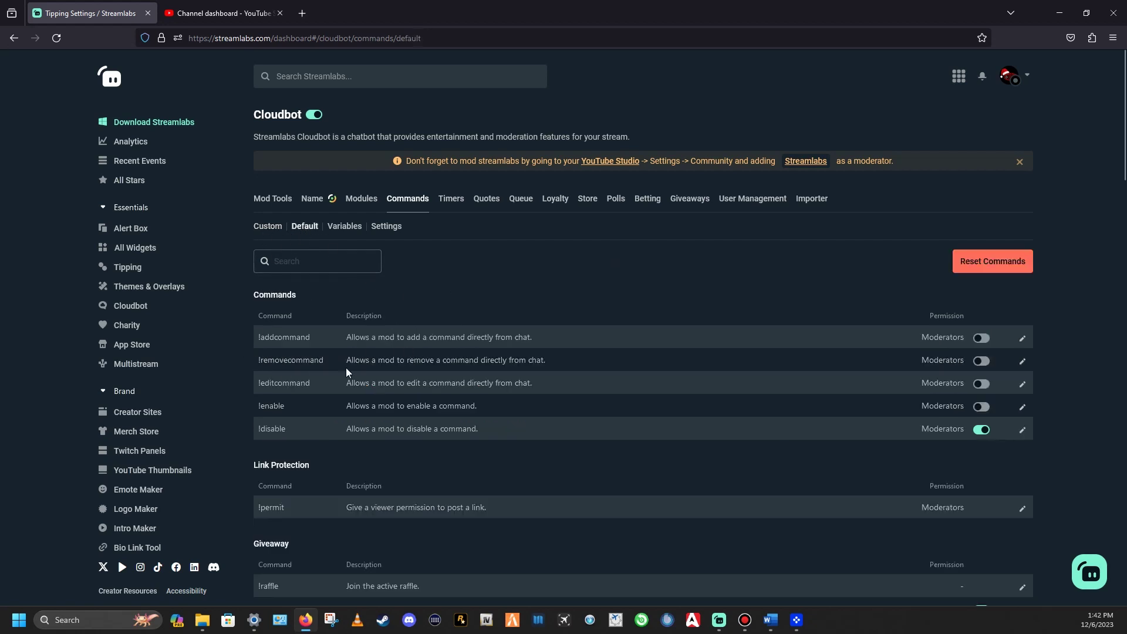
pyautogui.scroll(-3, 349, 372)
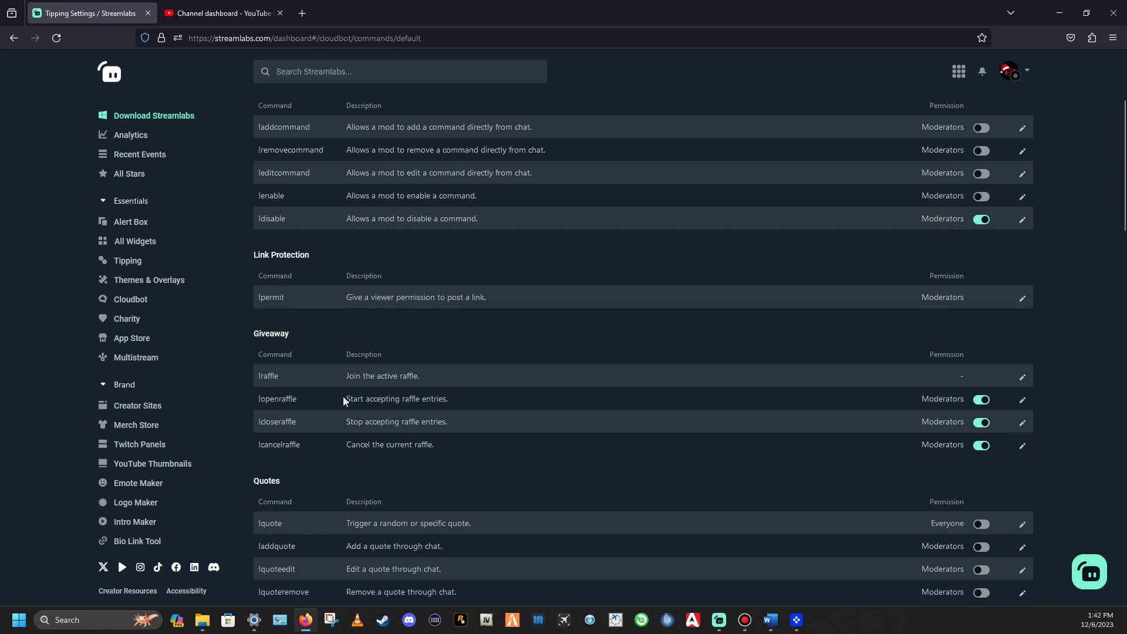
pyautogui.scroll(-1, 343, 398)
pyautogui.scroll(-2, 343, 396)
pyautogui.scroll(3, 343, 396)
pyautogui.moveTo(261, 376); pyautogui.dragTo(281, 375)
pyautogui.scroll(-2, 331, 421)
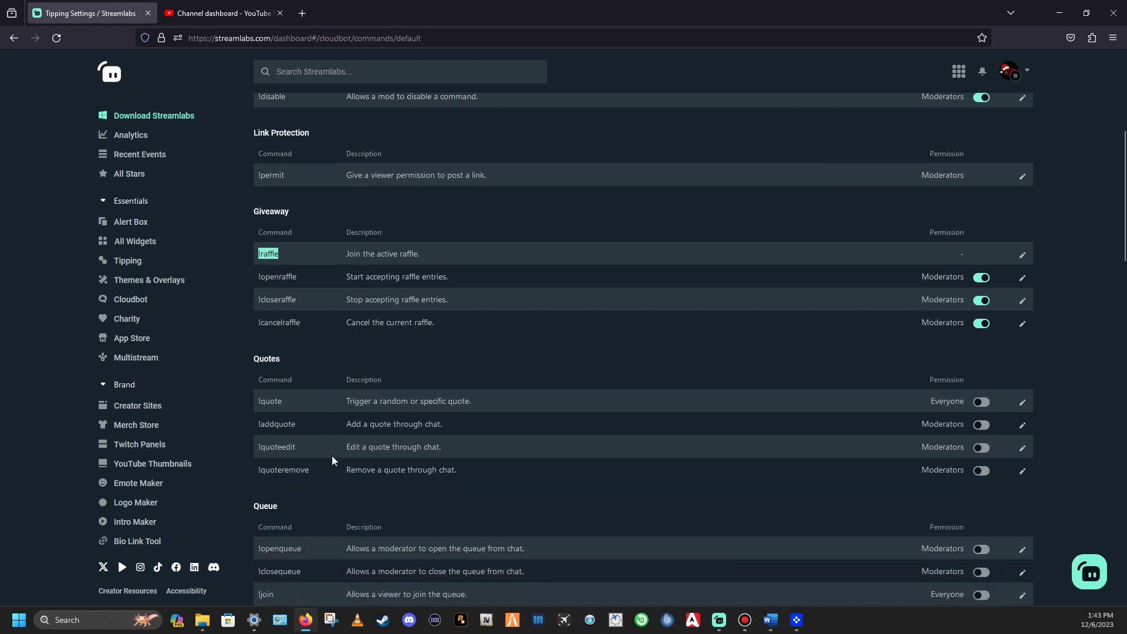
pyautogui.scroll(-3, 351, 460)
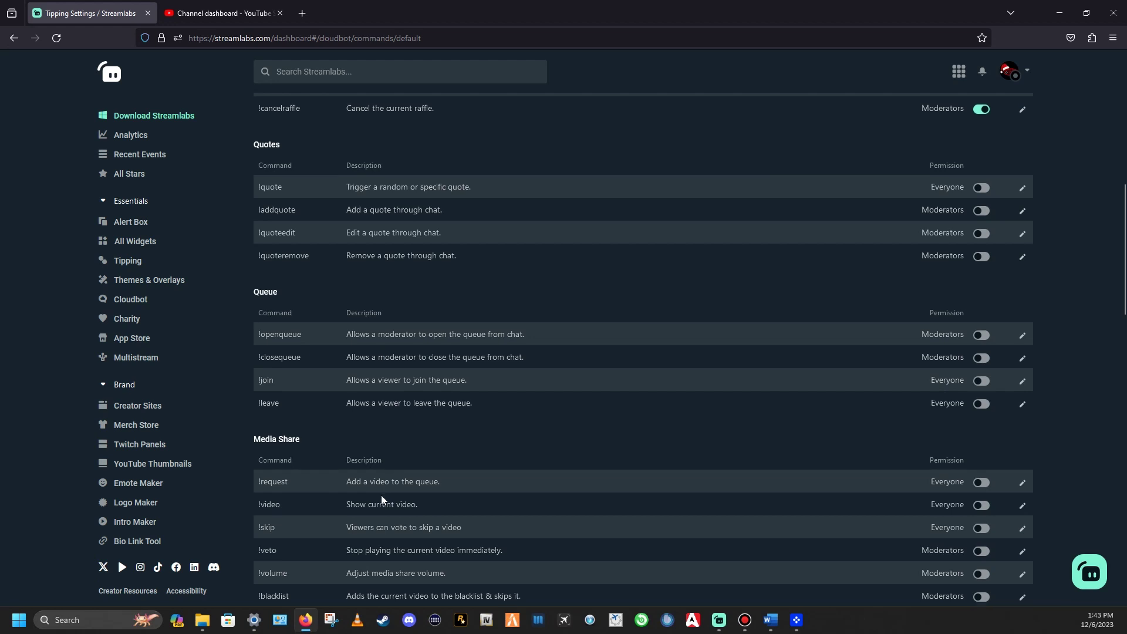
pyautogui.scroll(-3, 382, 495)
pyautogui.scroll(-2, 382, 495)
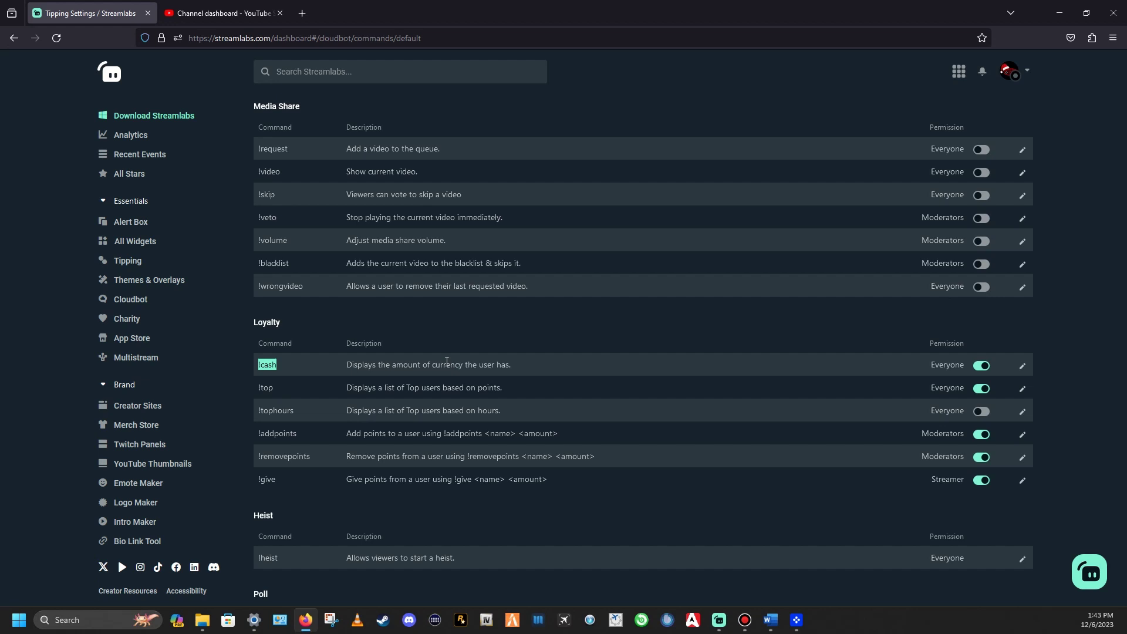
pyautogui.scroll(-3, 446, 361)
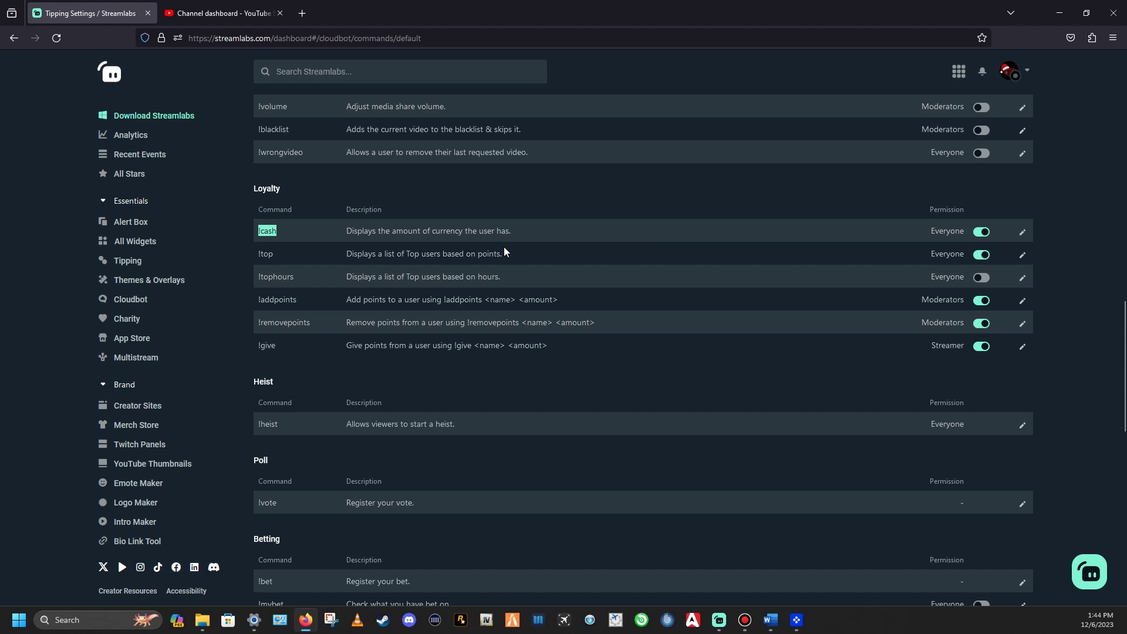
pyautogui.click(300, 236)
# Look back over the default command groups from Loyalty and Media Share up to Giveaway, Link Protection and Commands
pyautogui.scroll(4, 304, 231)
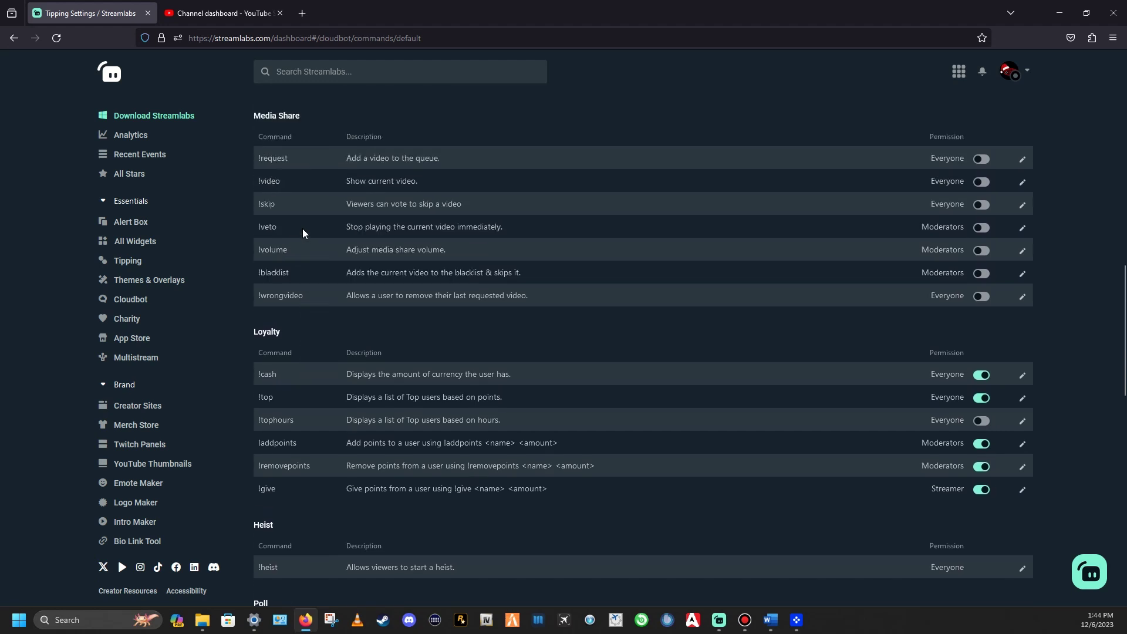
pyautogui.scroll(5, 303, 233)
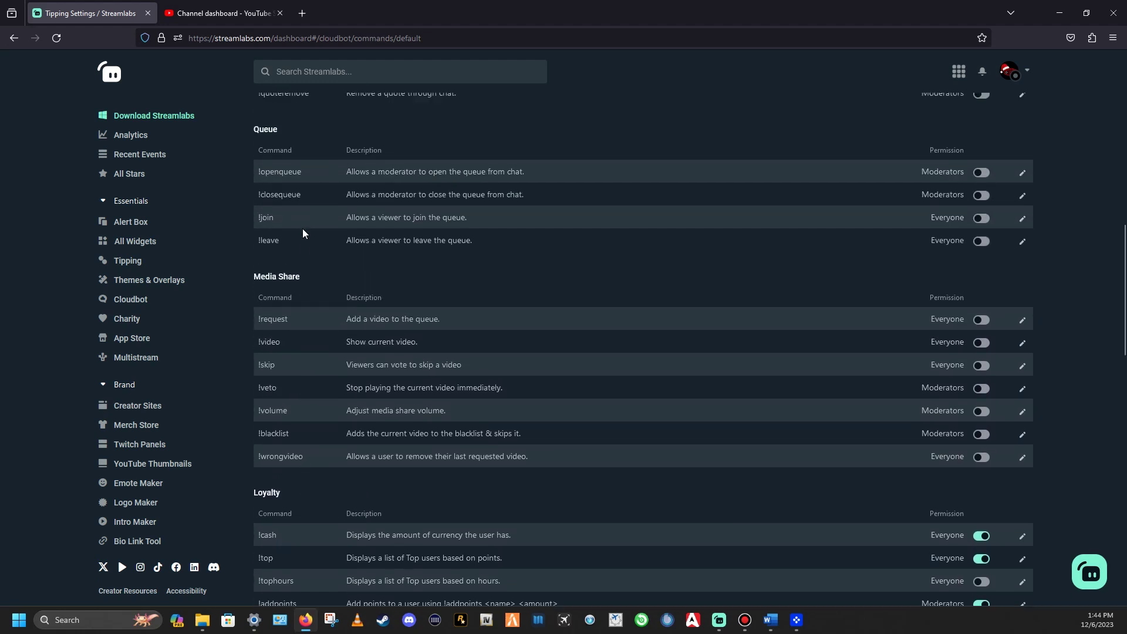
pyautogui.scroll(5, 303, 233)
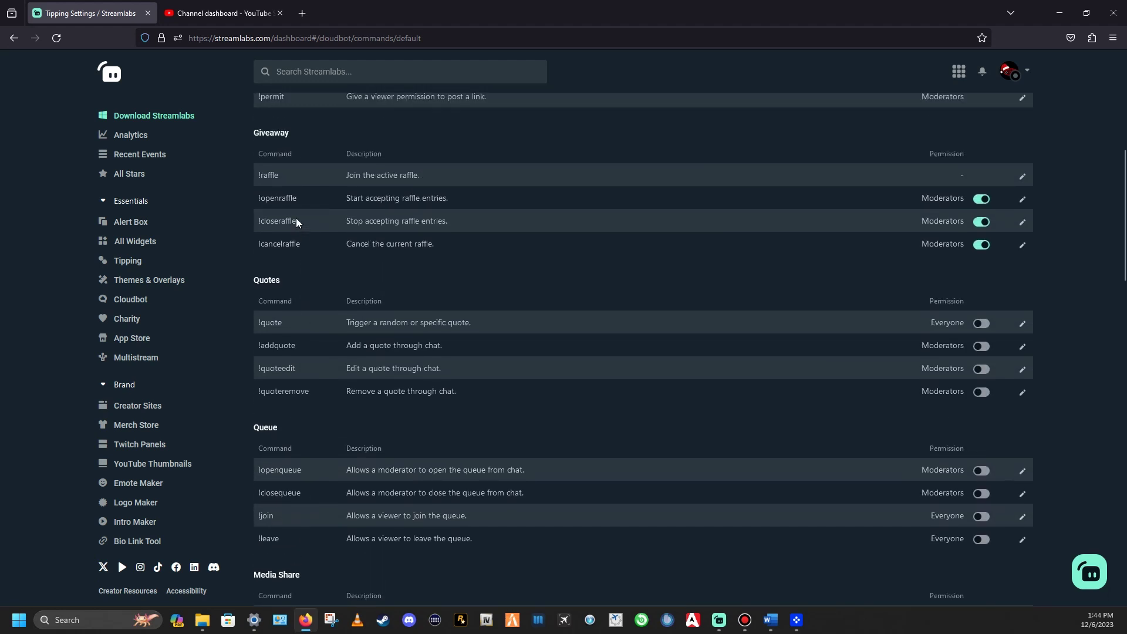
pyautogui.scroll(3, 370, 294)
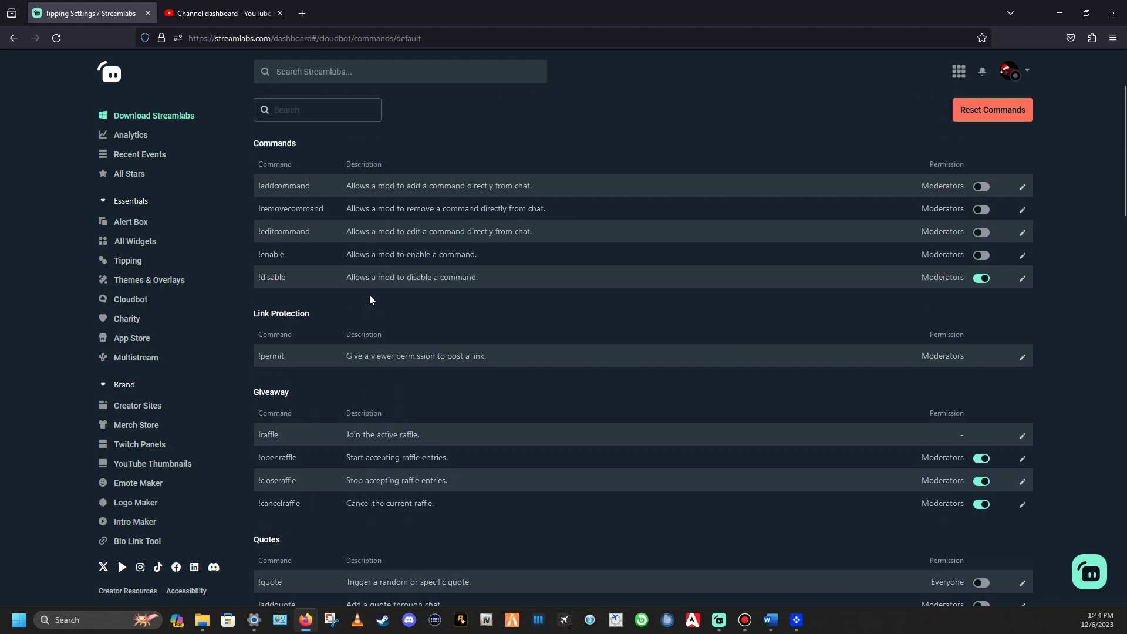
# Examine the default command groups from Loyalty through Loyalty Store, including Heist, Poll, Betting, Misc, Gamble, Slots and Duel
pyautogui.scroll(-3, 370, 295)
pyautogui.scroll(-10, 376, 312)
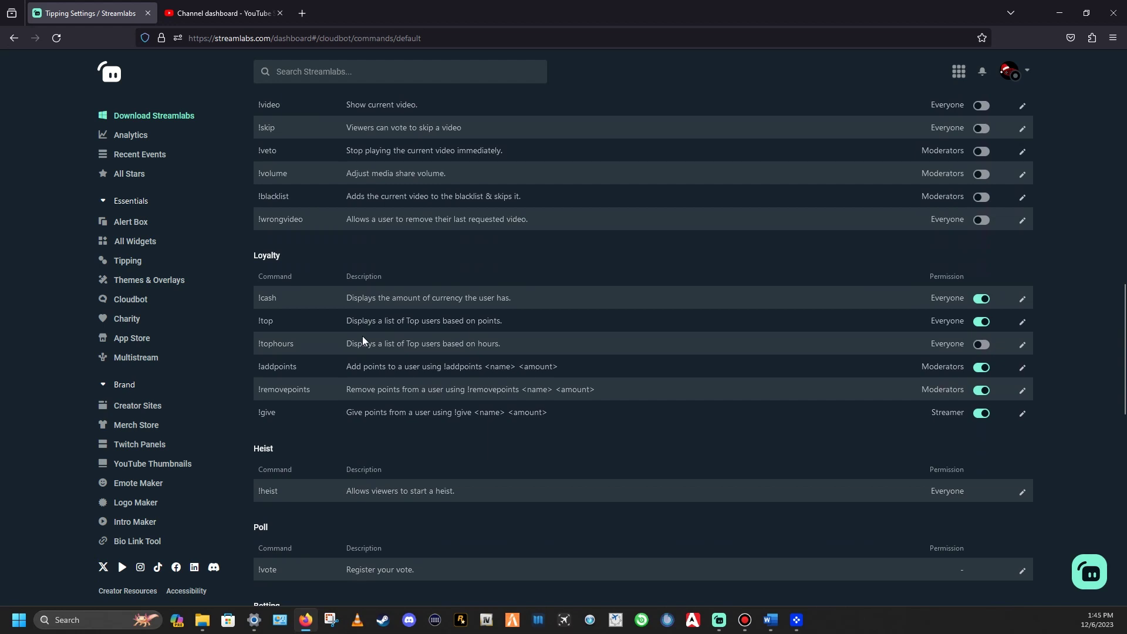
pyautogui.scroll(-2, 364, 337)
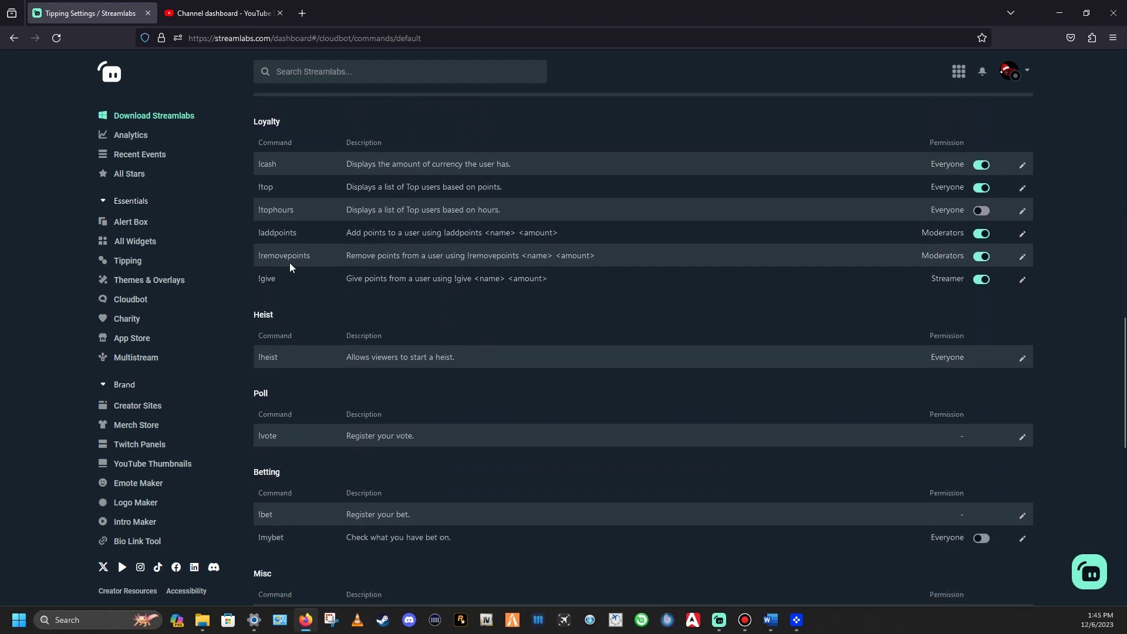
pyautogui.scroll(-3, 375, 387)
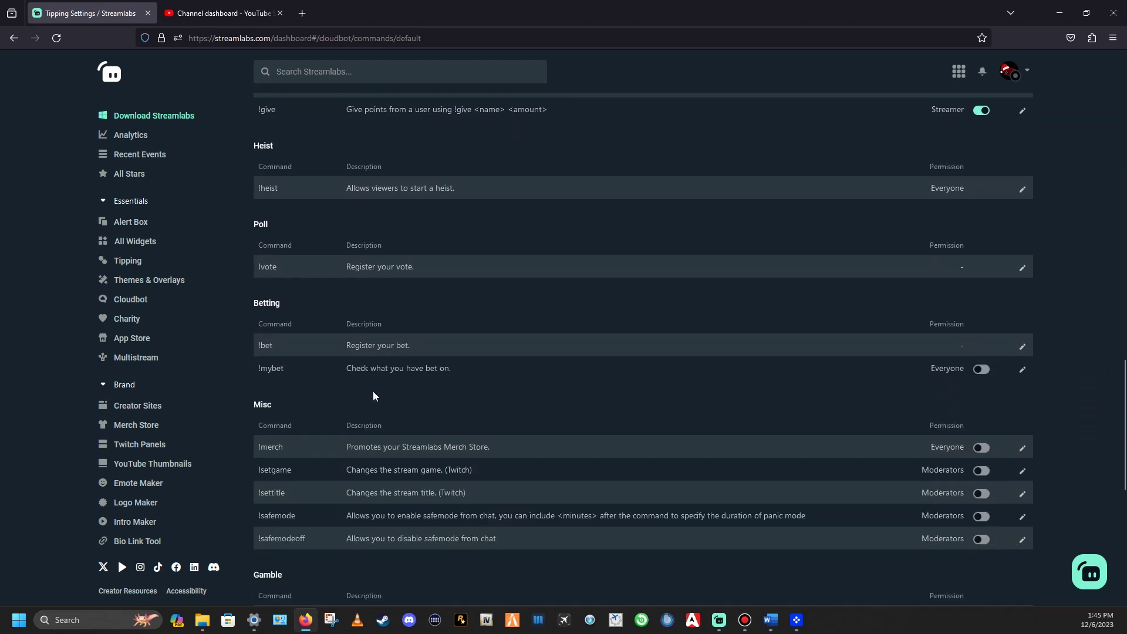
pyautogui.scroll(-1, 375, 391)
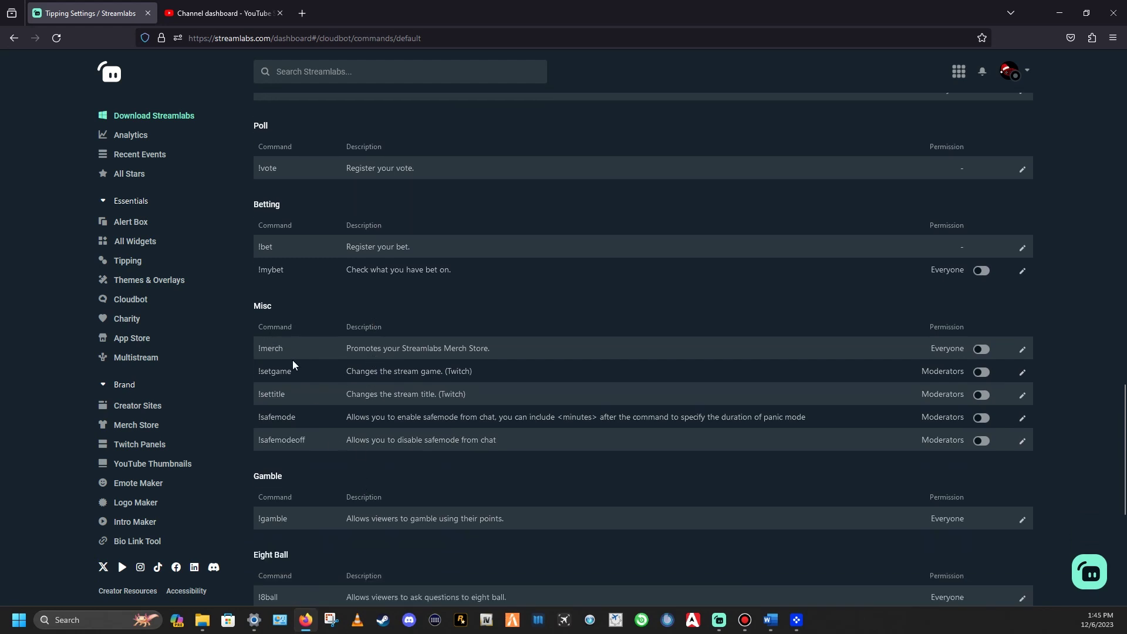
pyautogui.scroll(-4, 293, 361)
pyautogui.scroll(-2, 329, 282)
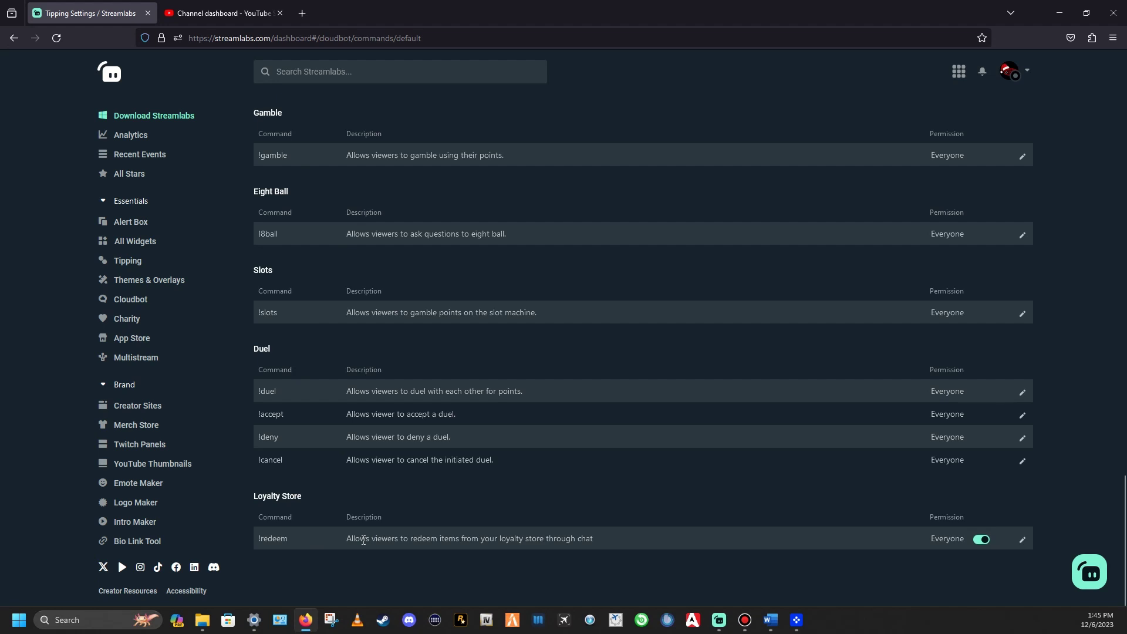
pyautogui.scroll(10, 364, 540)
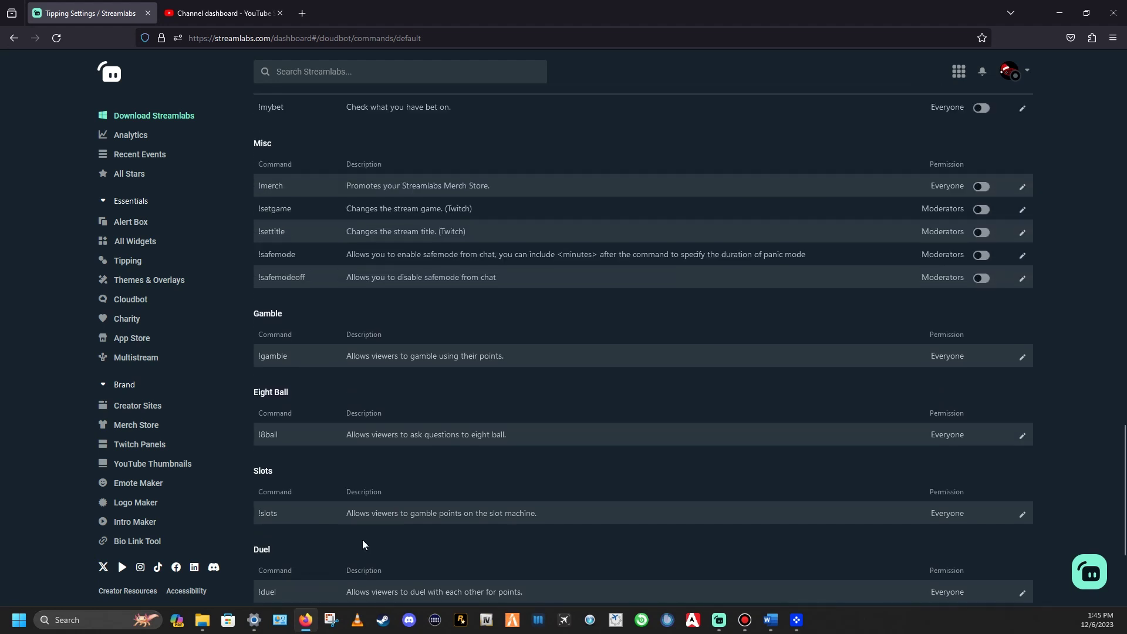
pyautogui.scroll(7, 363, 540)
pyautogui.scroll(-9, 364, 540)
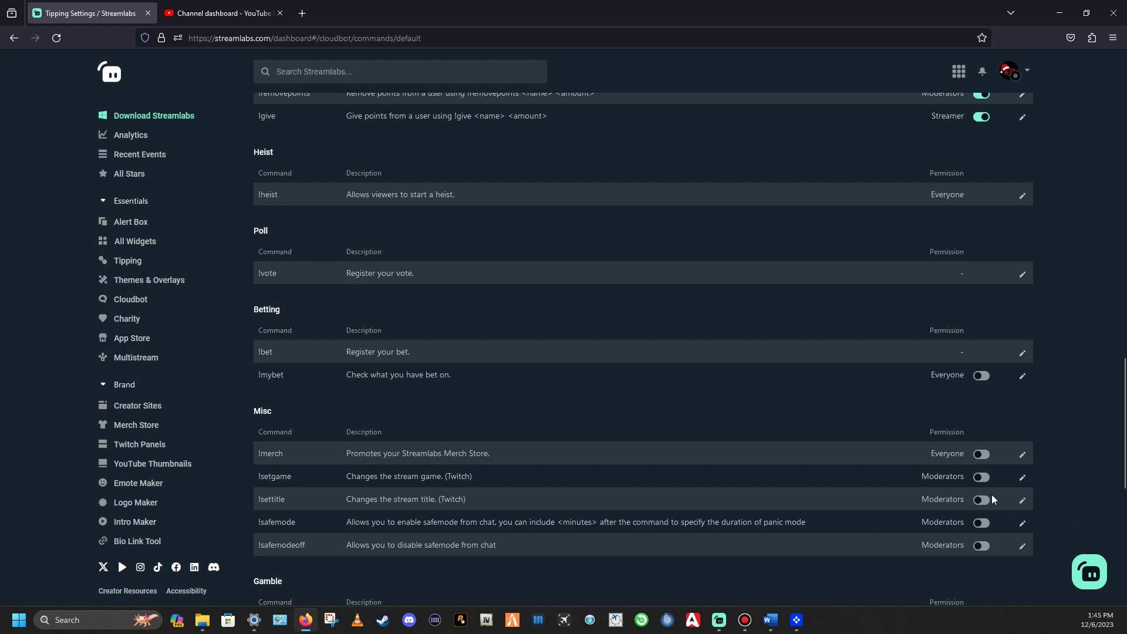
pyautogui.scroll(15, 644, 450)
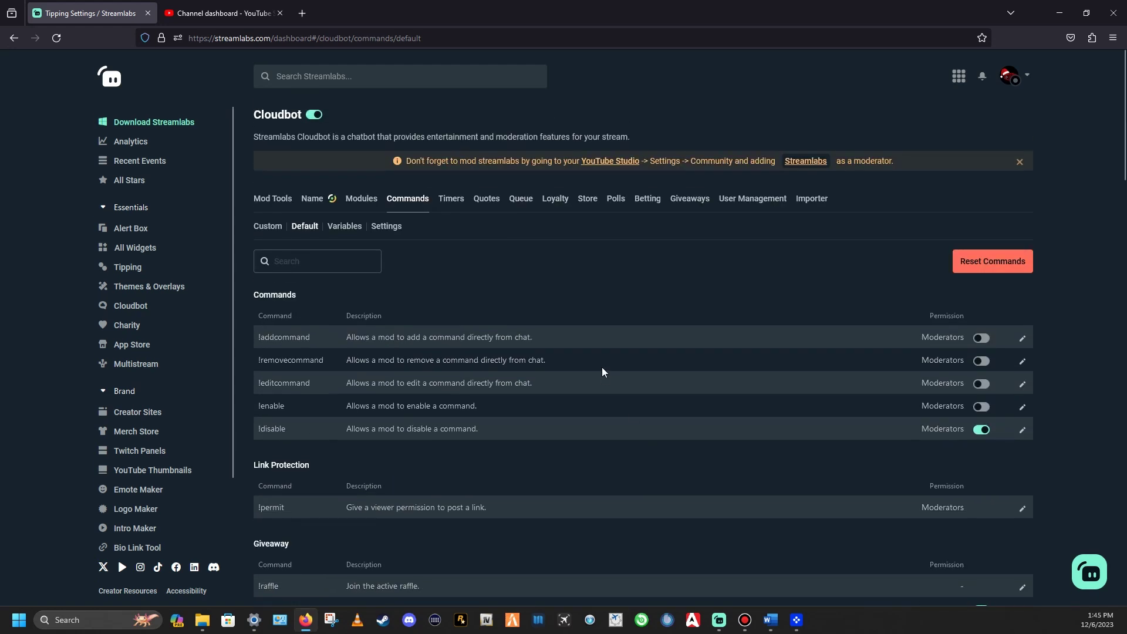
# View the Cloudbot command variables and examine the betting, randchatter, target and touser entries with their descriptions
pyautogui.click(346, 231)
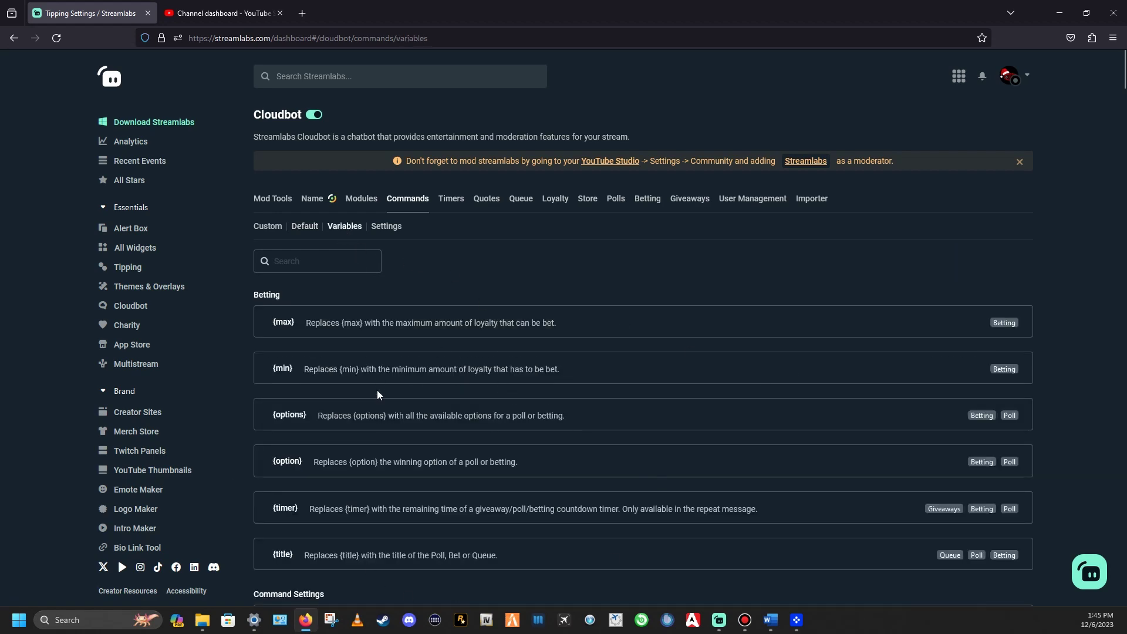
pyautogui.scroll(-12, 424, 487)
pyautogui.scroll(-10, 424, 487)
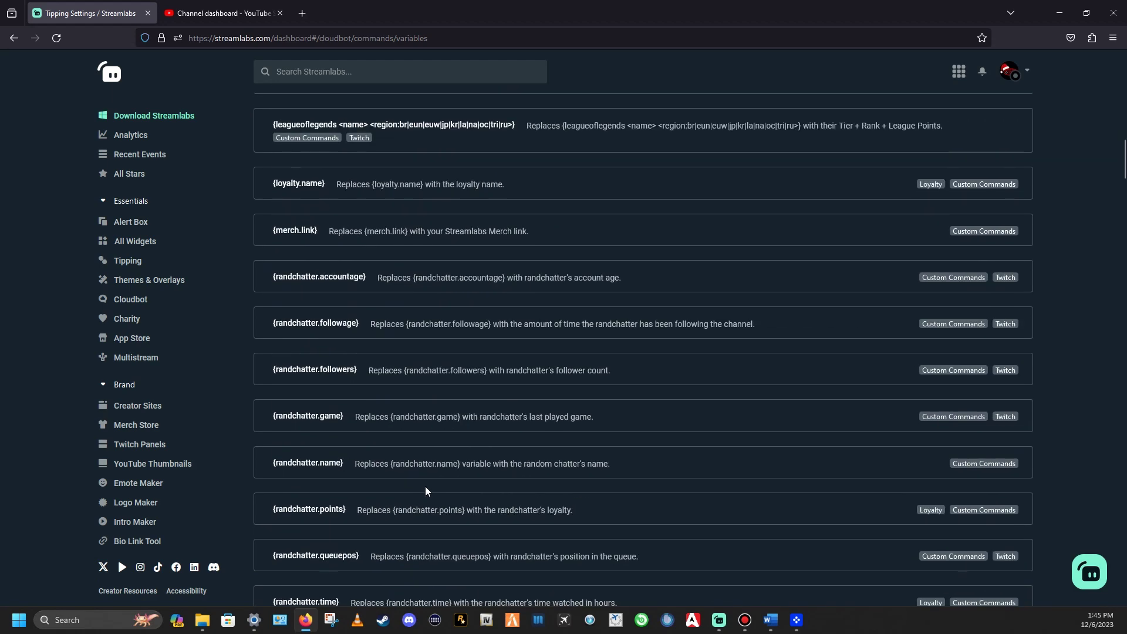
pyautogui.scroll(-10, 426, 491)
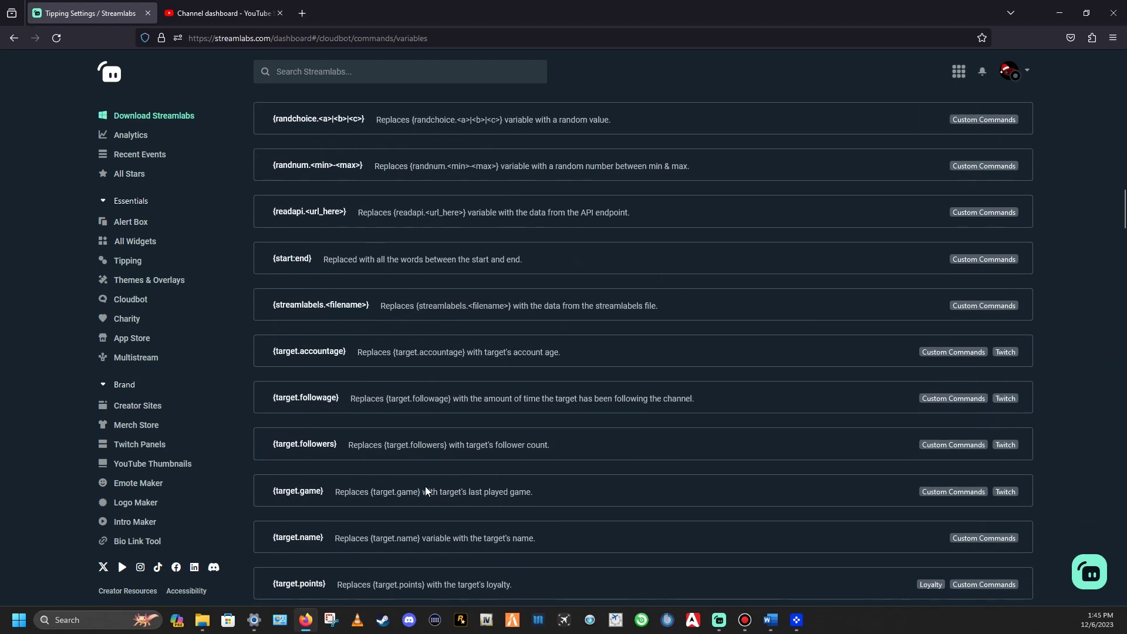
pyautogui.scroll(-6, 424, 487)
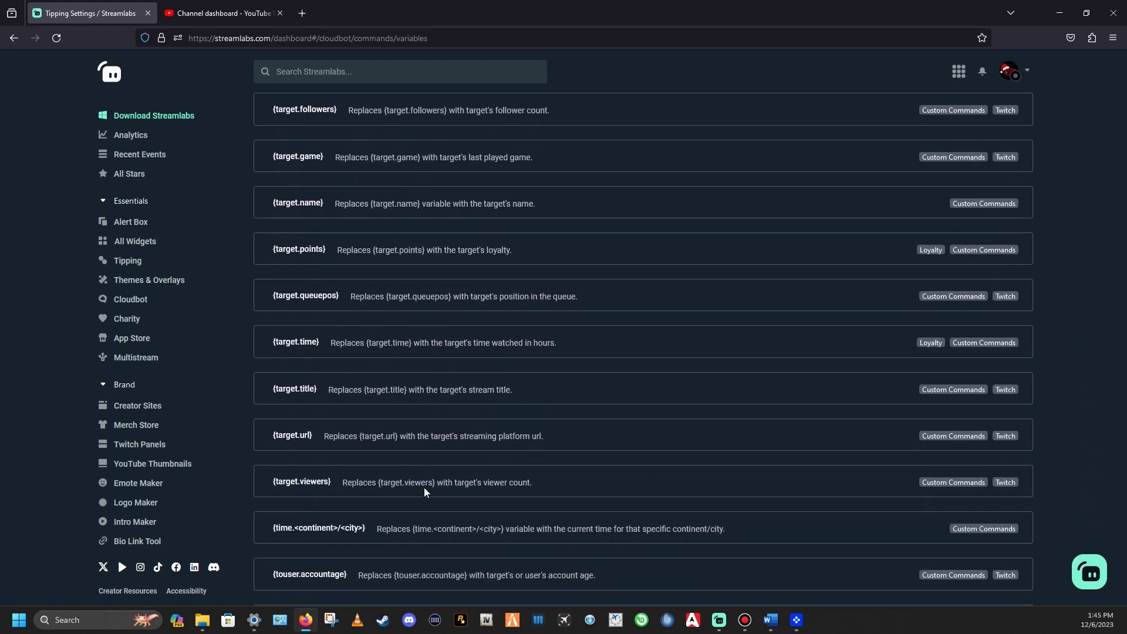
pyautogui.scroll(-12, 424, 488)
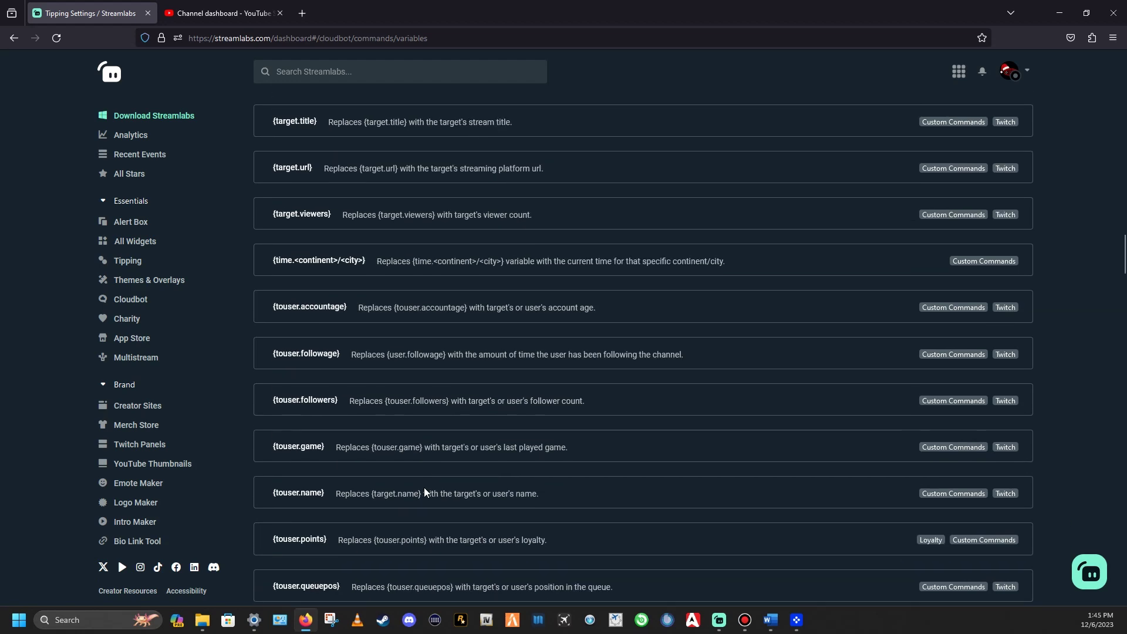
pyautogui.scroll(-10, 424, 488)
pyautogui.scroll(10, 423, 488)
pyautogui.scroll(20, 422, 490)
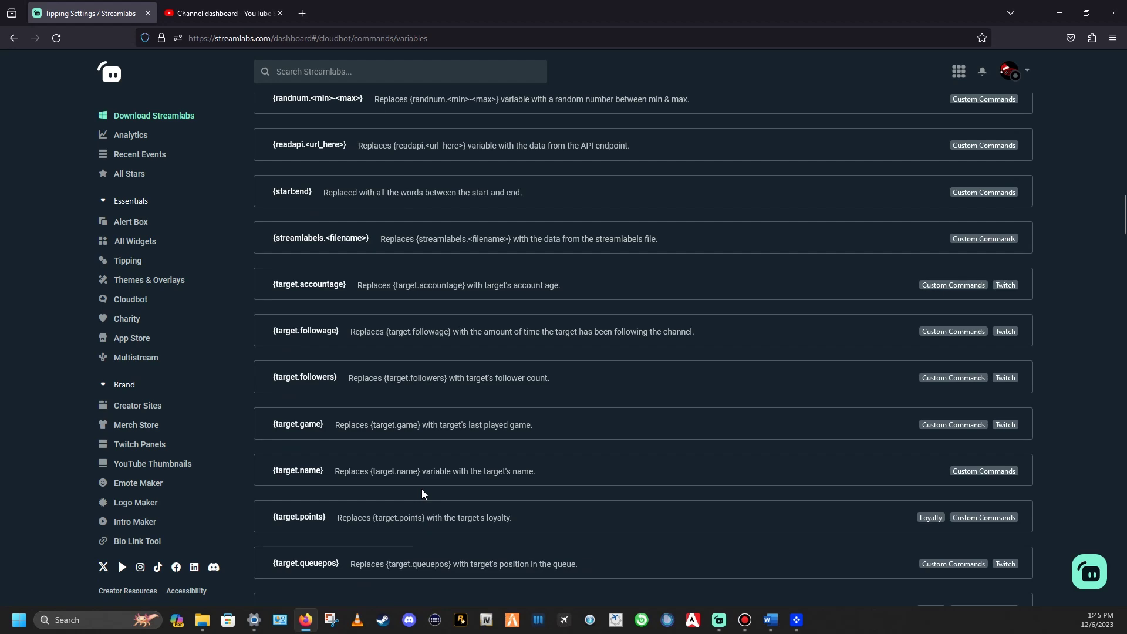
pyautogui.scroll(15, 422, 491)
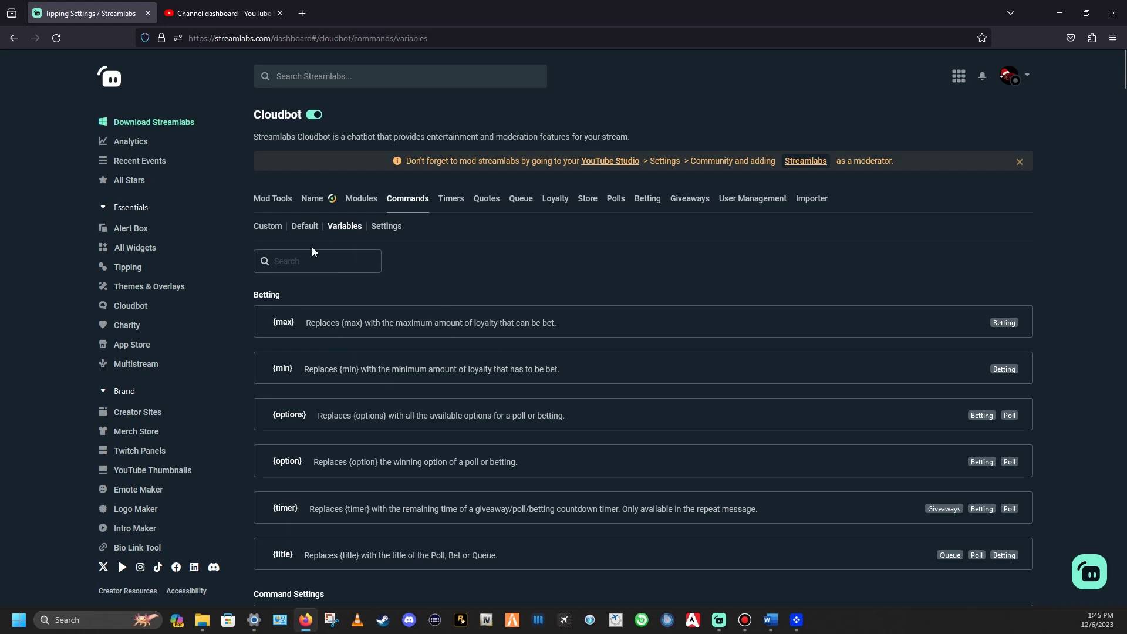
# Review the command settings for cooldown, cost and permission messages, and view Cloudbot's timers with their responses
pyautogui.click(385, 227)
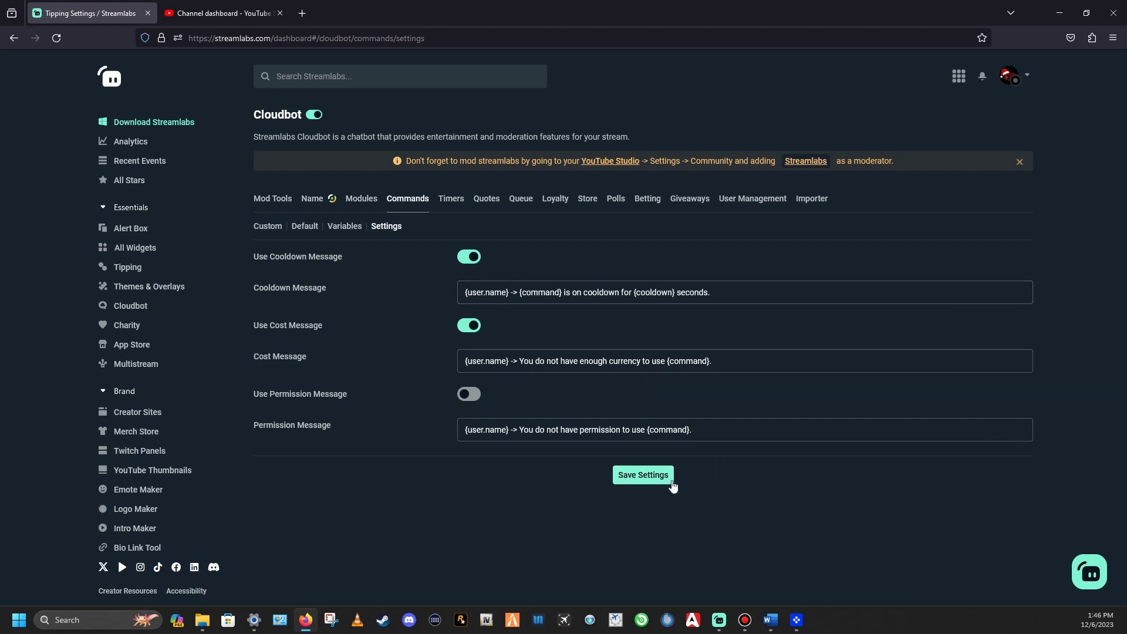
pyautogui.click(452, 202)
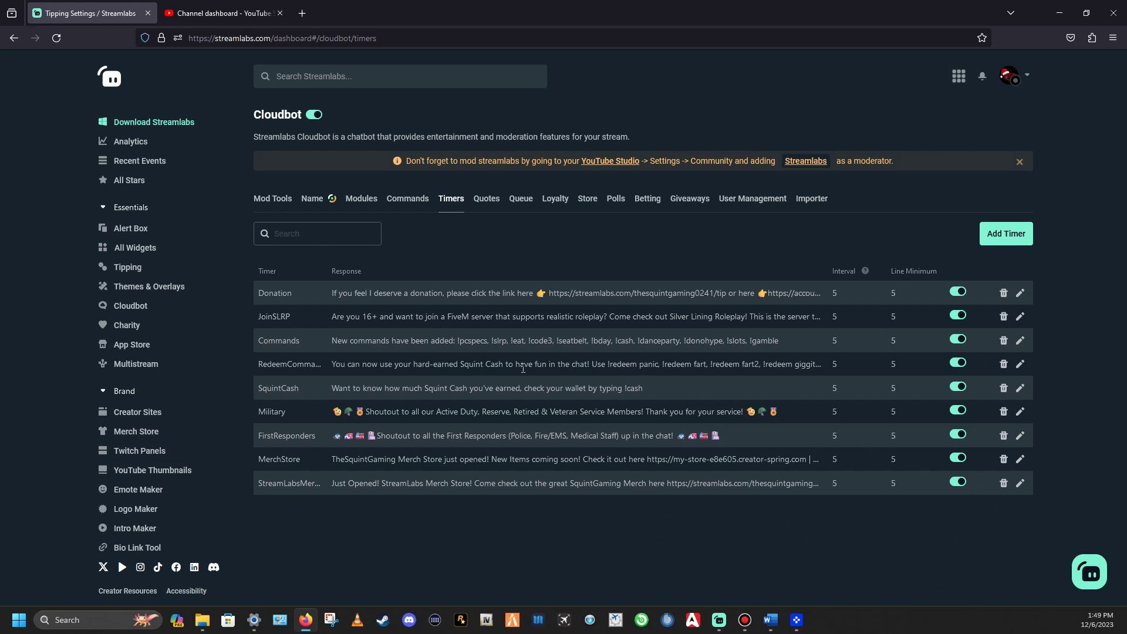
# View Cloudbot's quotes with the blank Add Quote form, and look at the viewer queue's pending and queued users
pyautogui.click(491, 206)
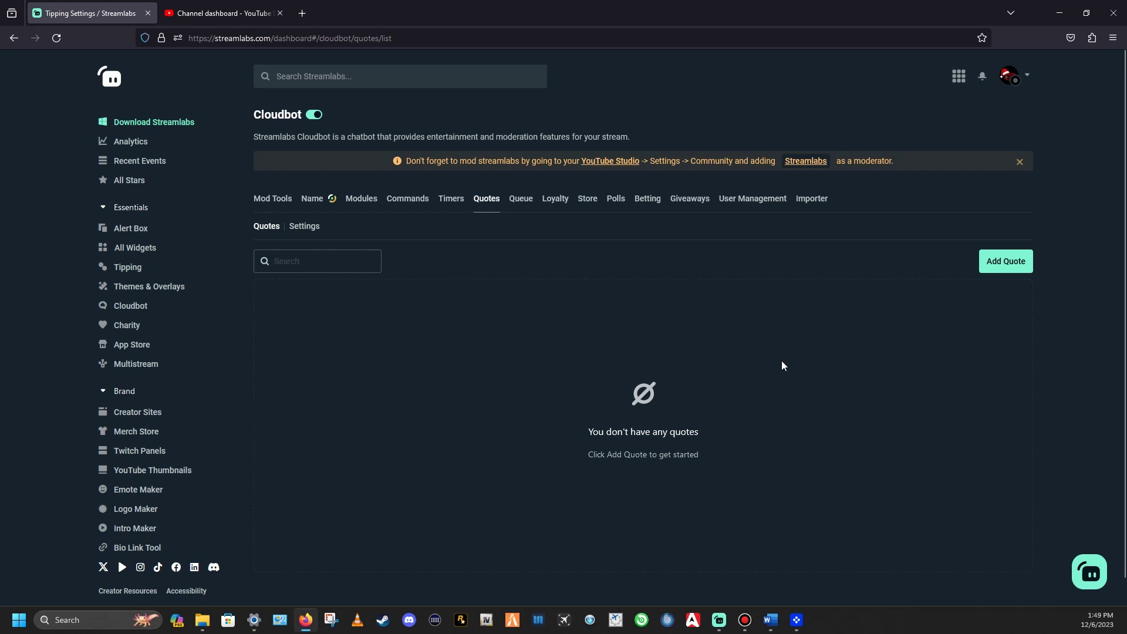
pyautogui.click(992, 267)
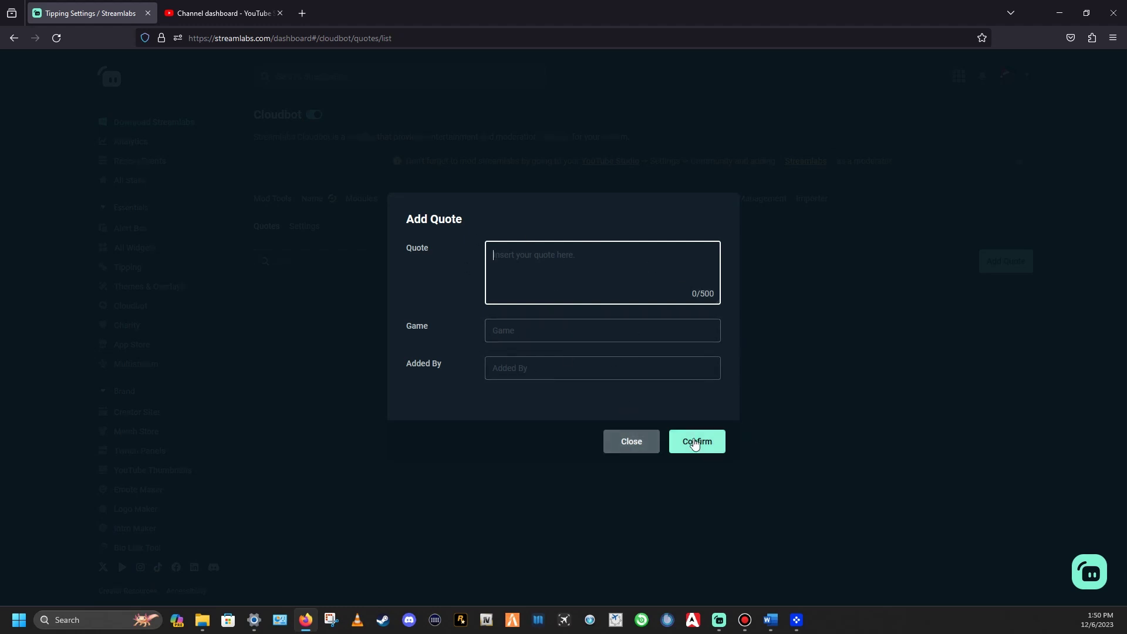
pyautogui.click(619, 441)
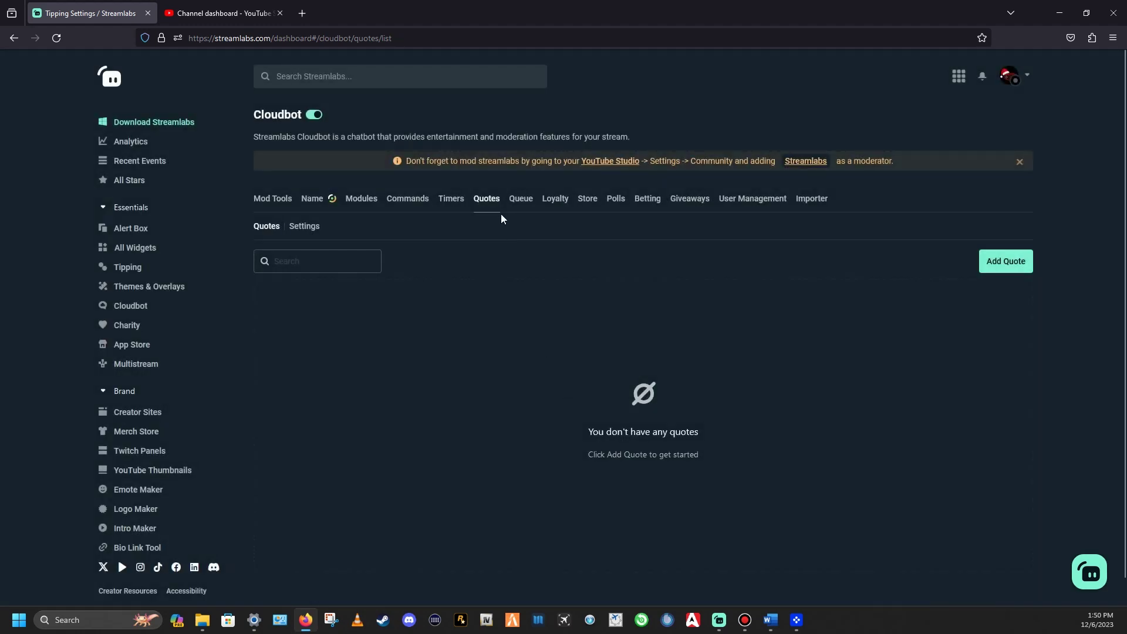
pyautogui.click(519, 198)
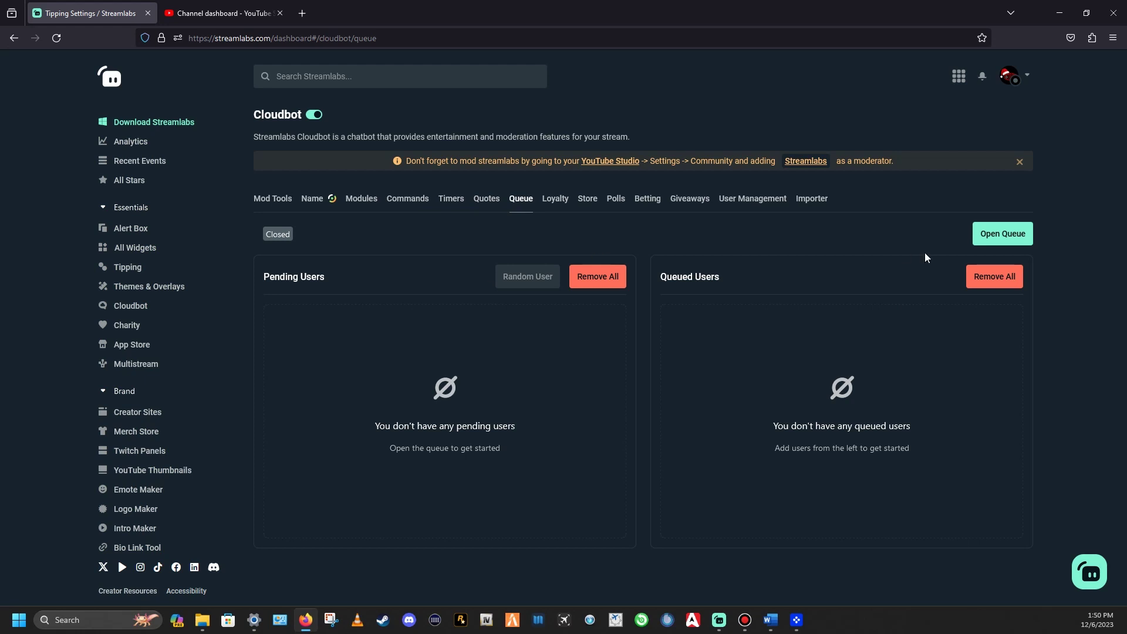
# Review the loyalty users' points and hours across all pages of the list, and return to page 2
pyautogui.click(548, 205)
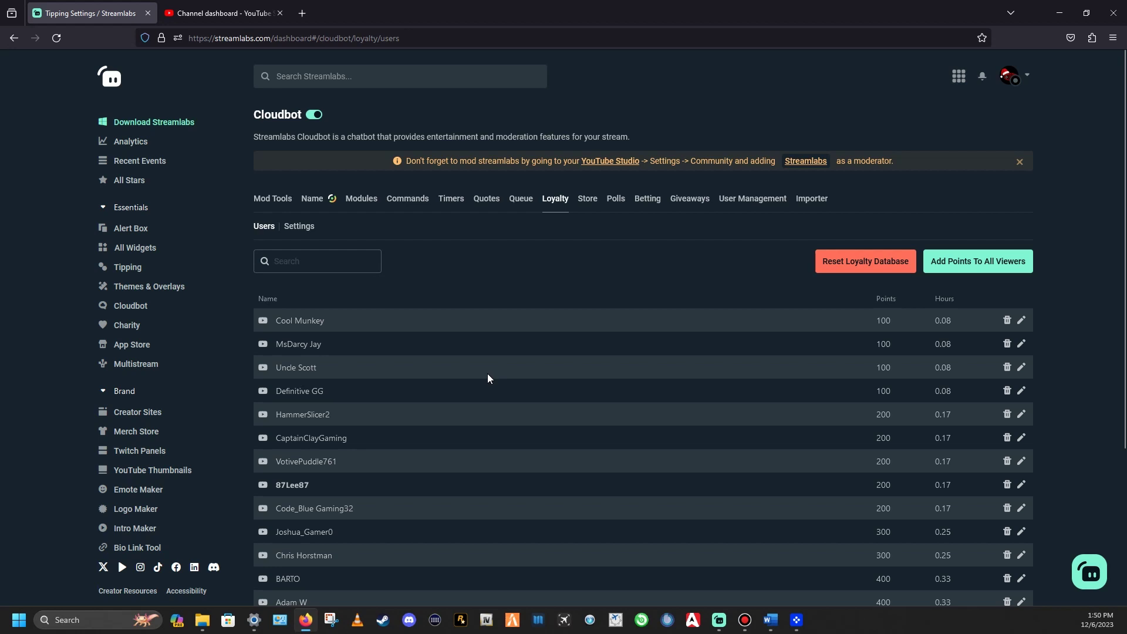
pyautogui.scroll(-3, 488, 376)
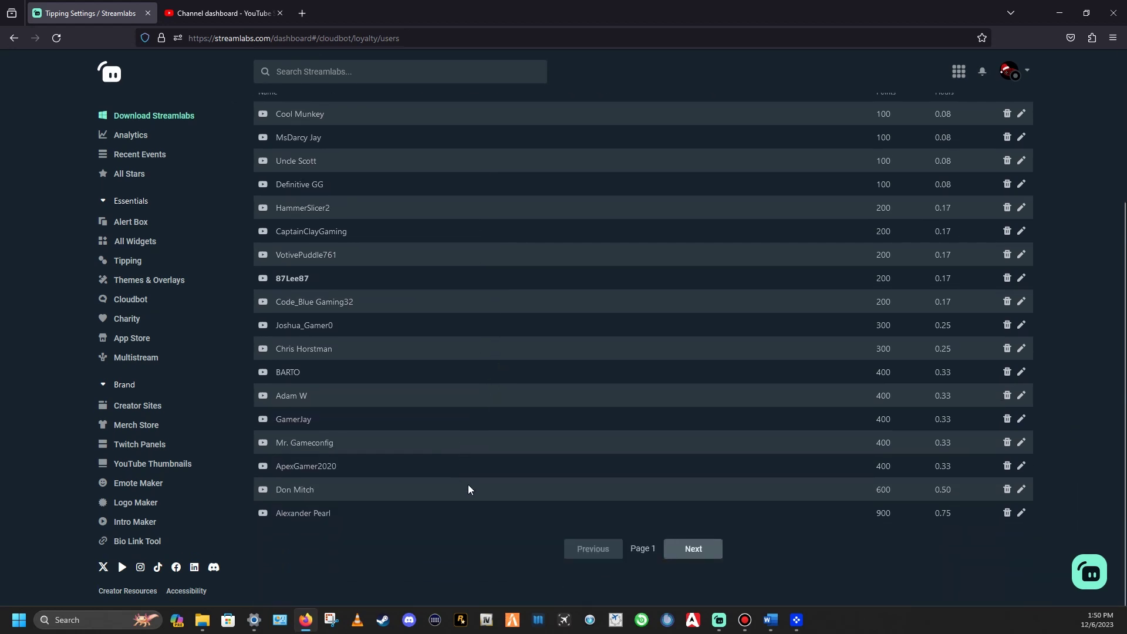
pyautogui.click(685, 559)
pyautogui.click(685, 553)
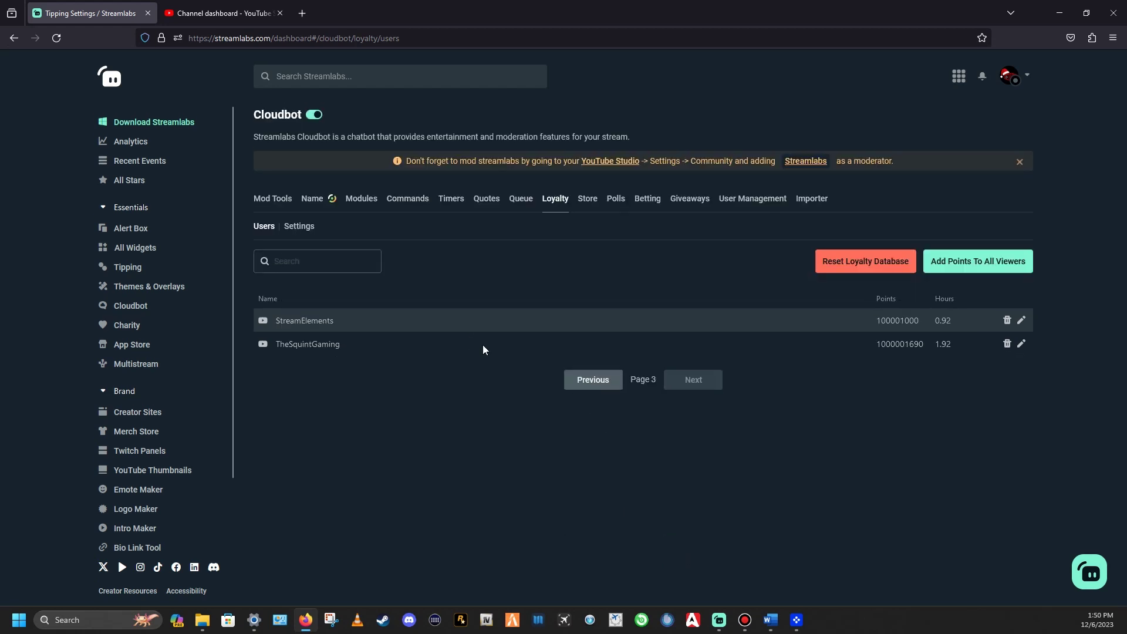
pyautogui.click(593, 380)
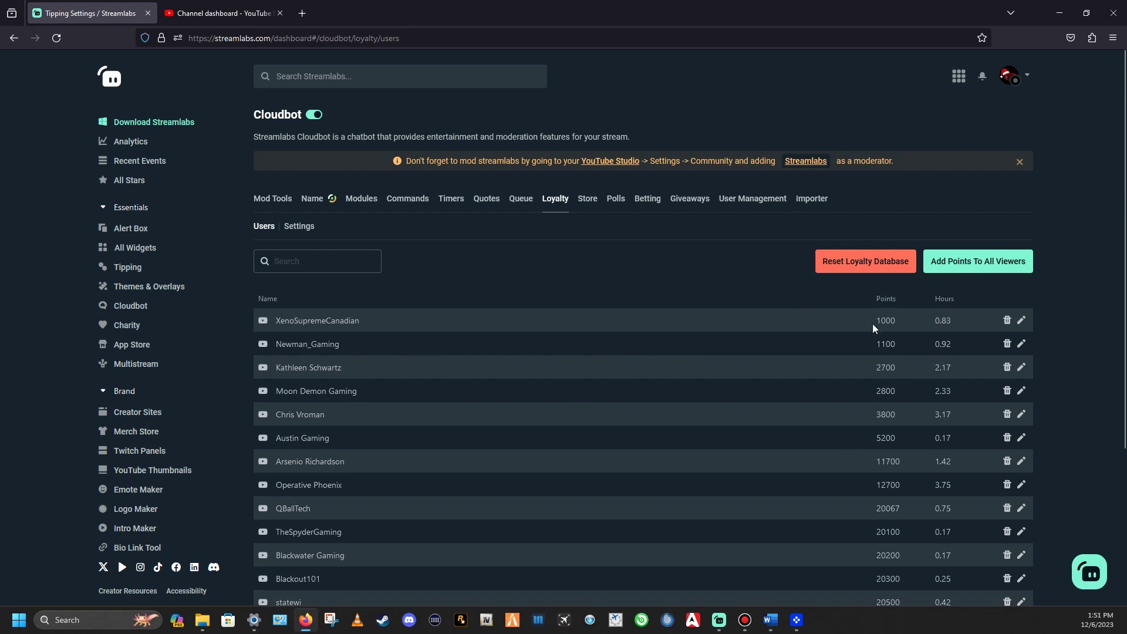
pyautogui.scroll(-4, 892, 430)
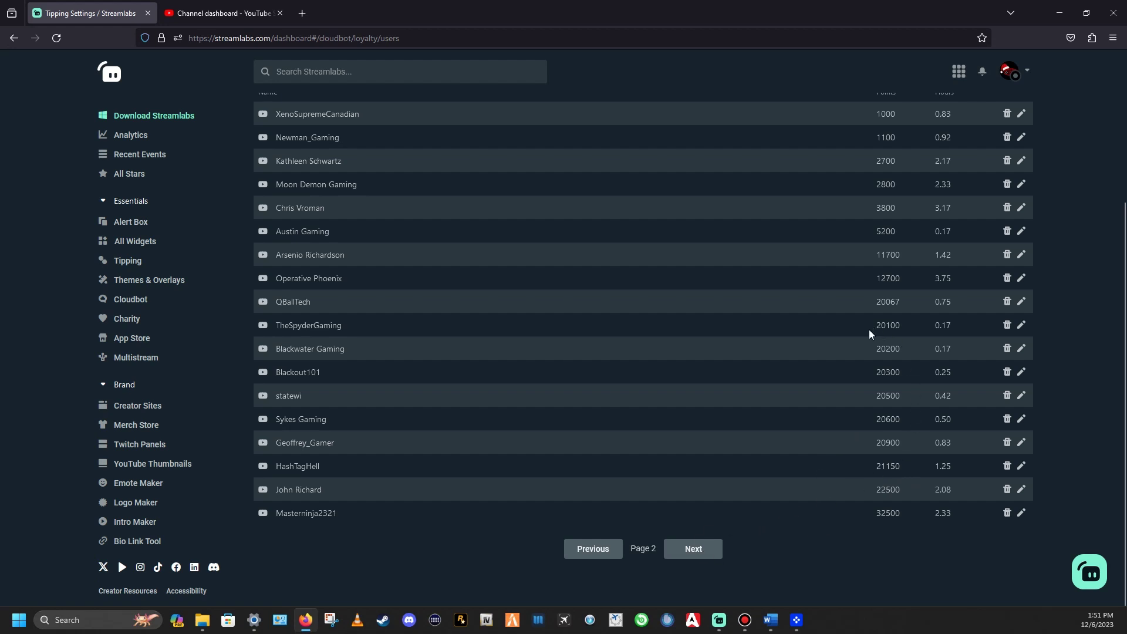
pyautogui.scroll(3, 873, 326)
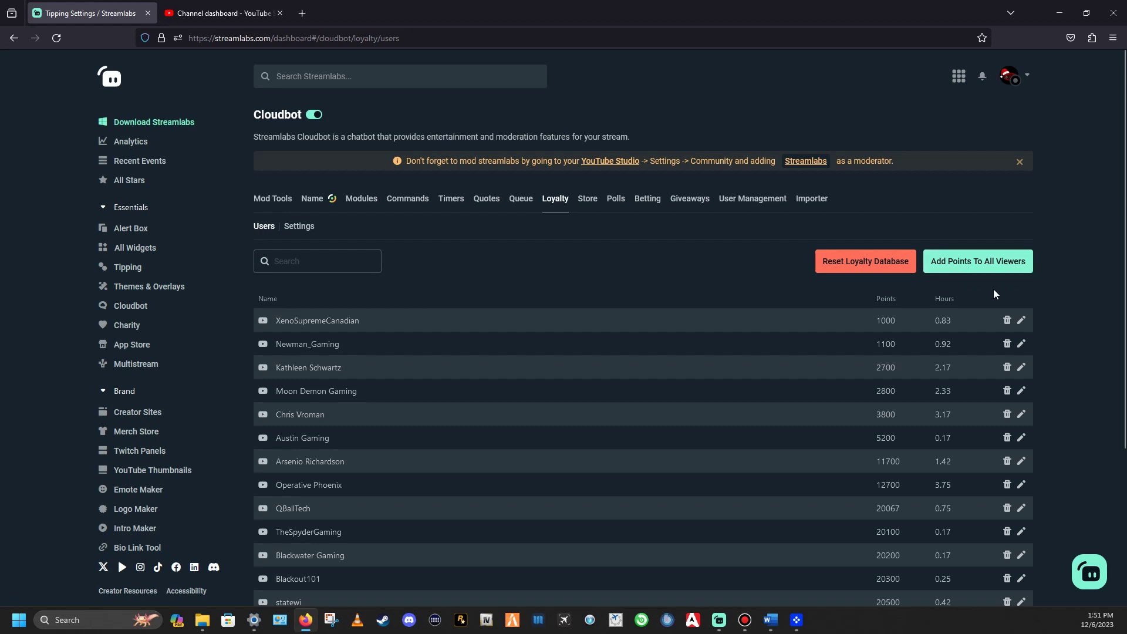
# Look at the Add Points To All Viewers form and close it without entering an amount
pyautogui.click(994, 264)
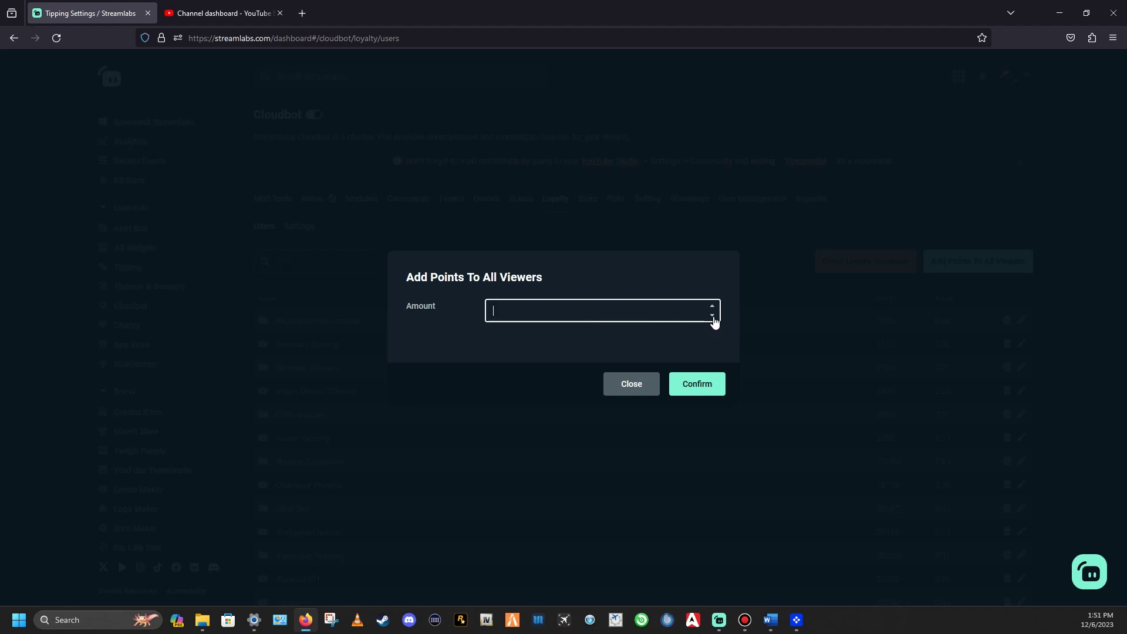
pyautogui.click(632, 386)
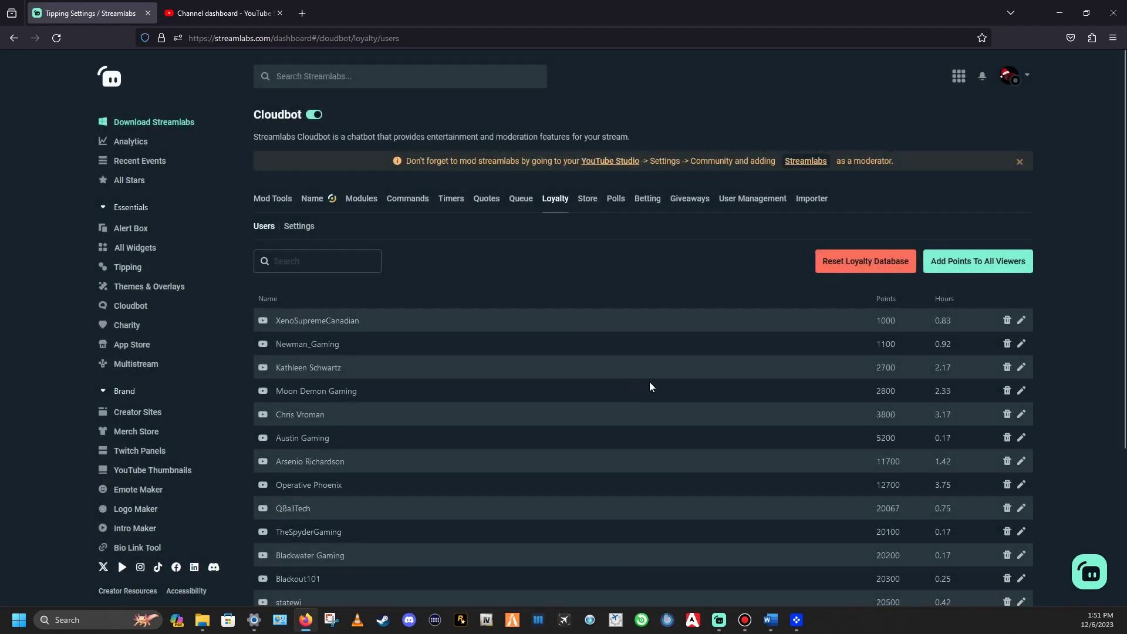
# Review Cloudbot's loyalty settings for the loyalty name, points per interval, event payouts and donation payouts
pyautogui.click(300, 227)
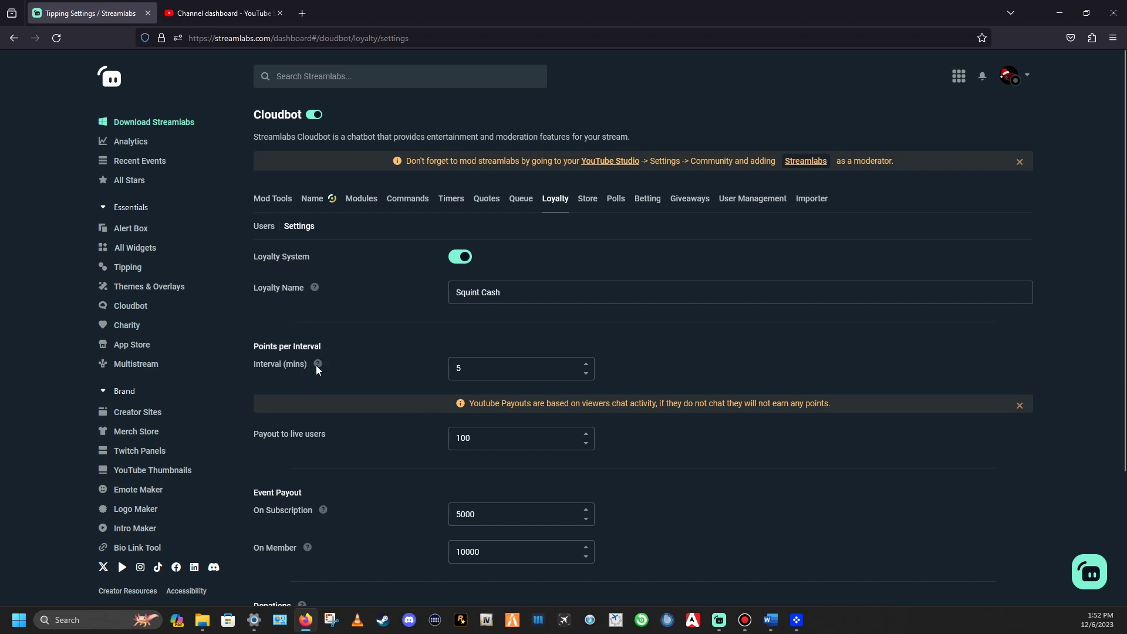
pyautogui.moveTo(316, 365)
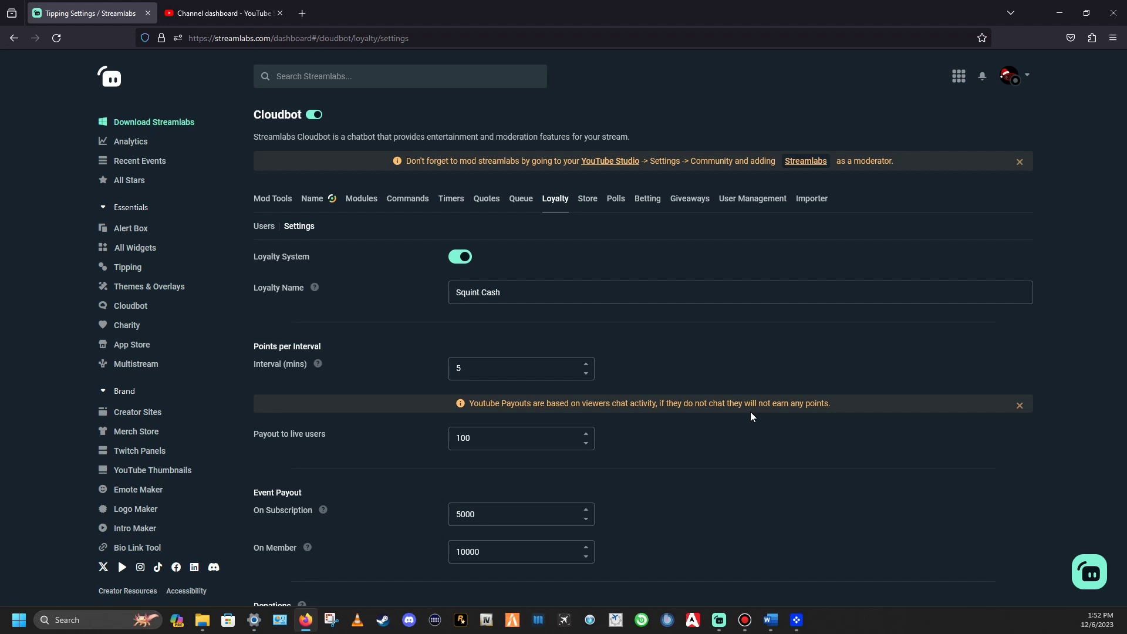
pyautogui.scroll(-3, 742, 424)
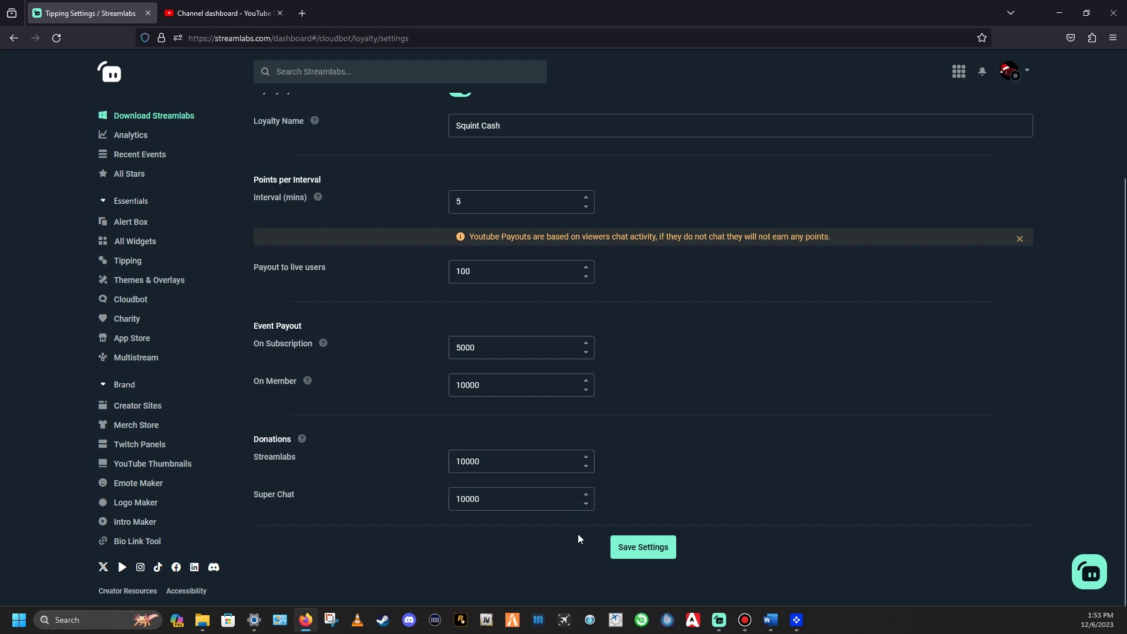
pyautogui.scroll(3, 561, 537)
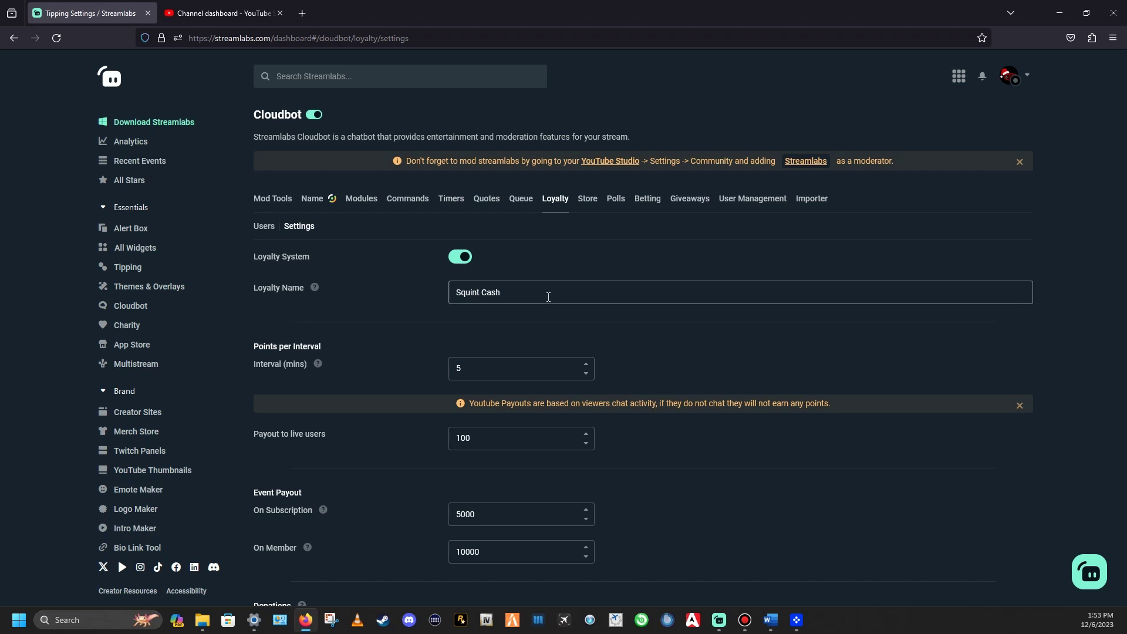
pyautogui.scroll(-2, 526, 340)
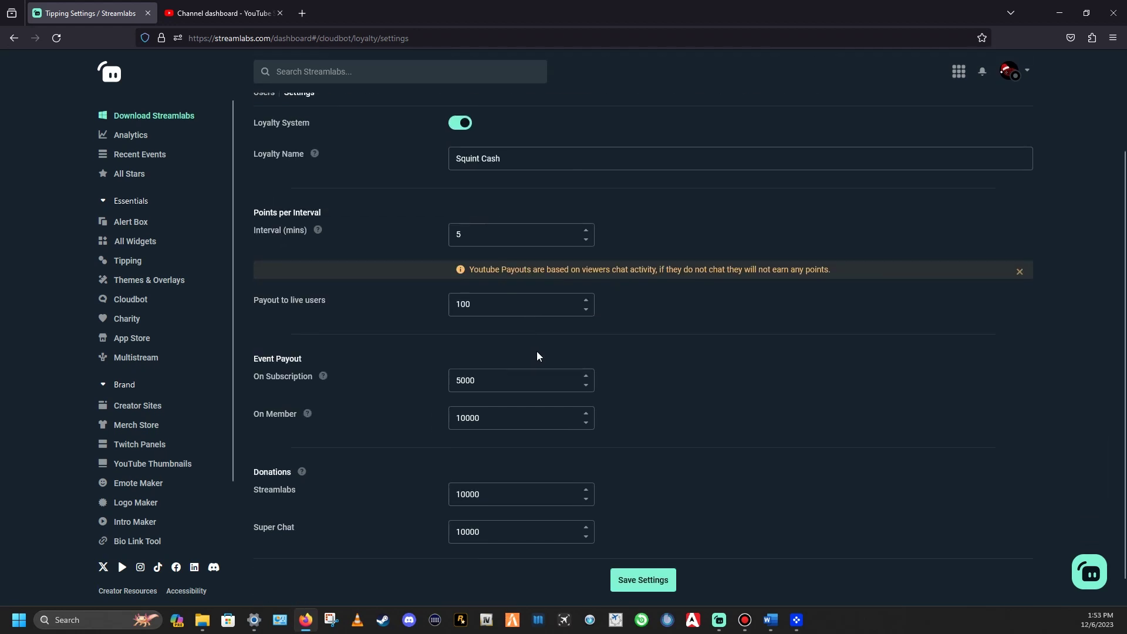
pyautogui.scroll(3, 646, 410)
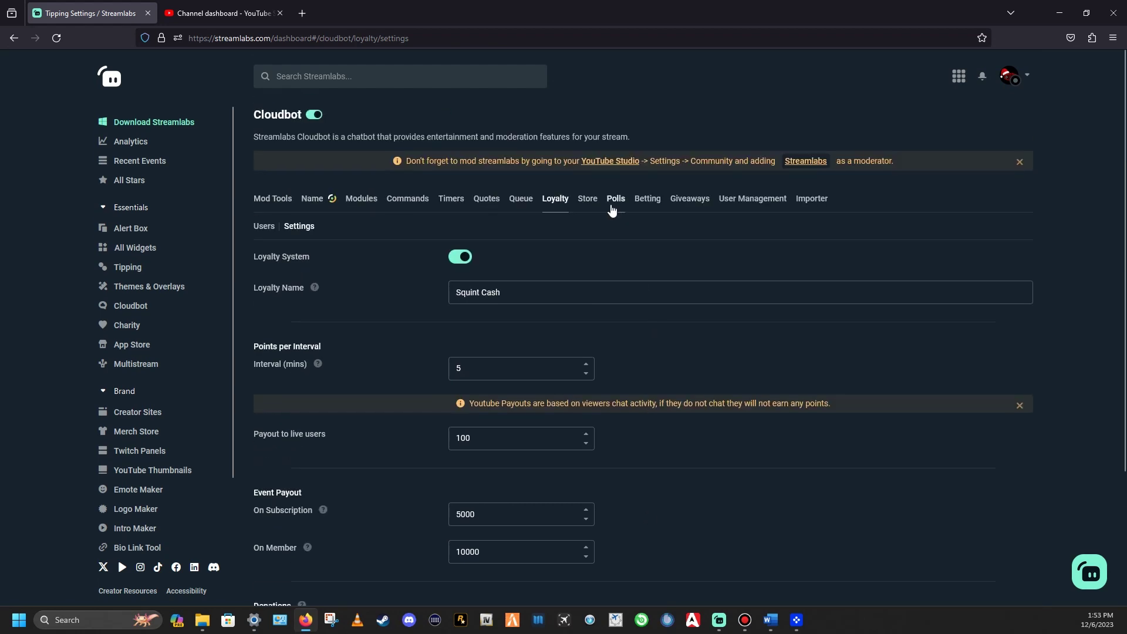
# View the Loyalty Store's reward items and its history of unfulfilled stream perk redemptions
pyautogui.click(587, 199)
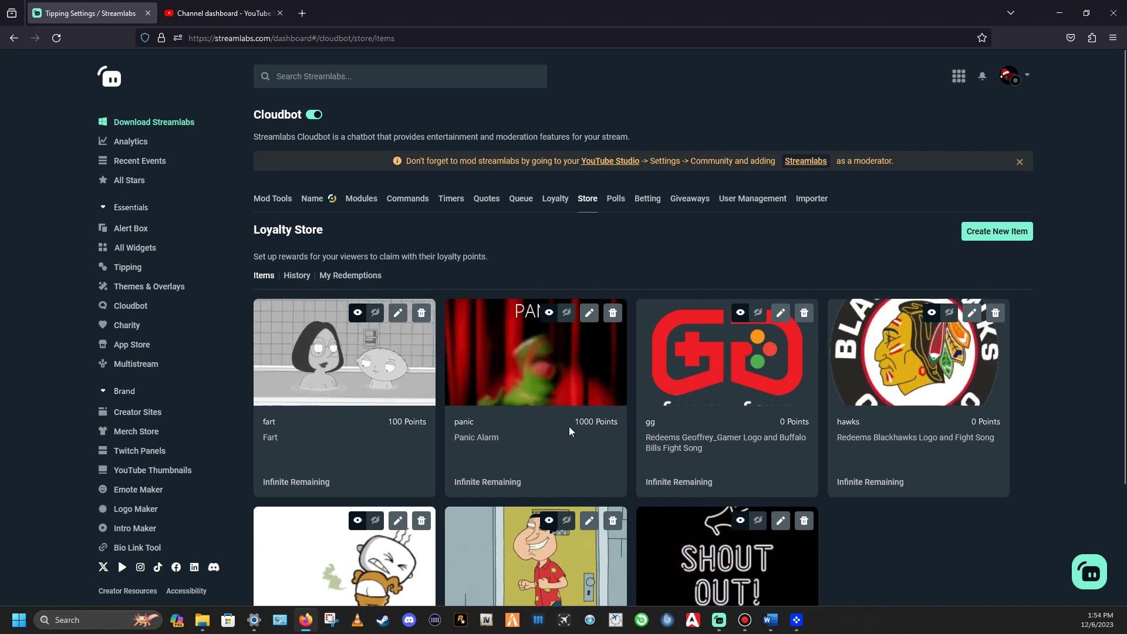
pyautogui.scroll(-3, 537, 431)
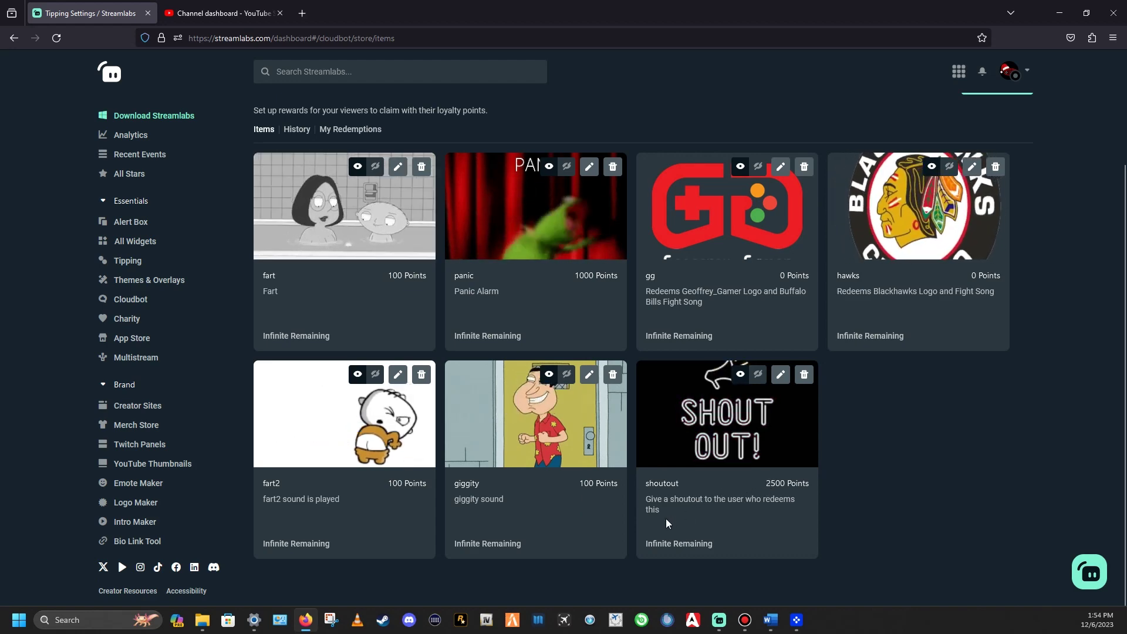
pyautogui.scroll(3, 665, 522)
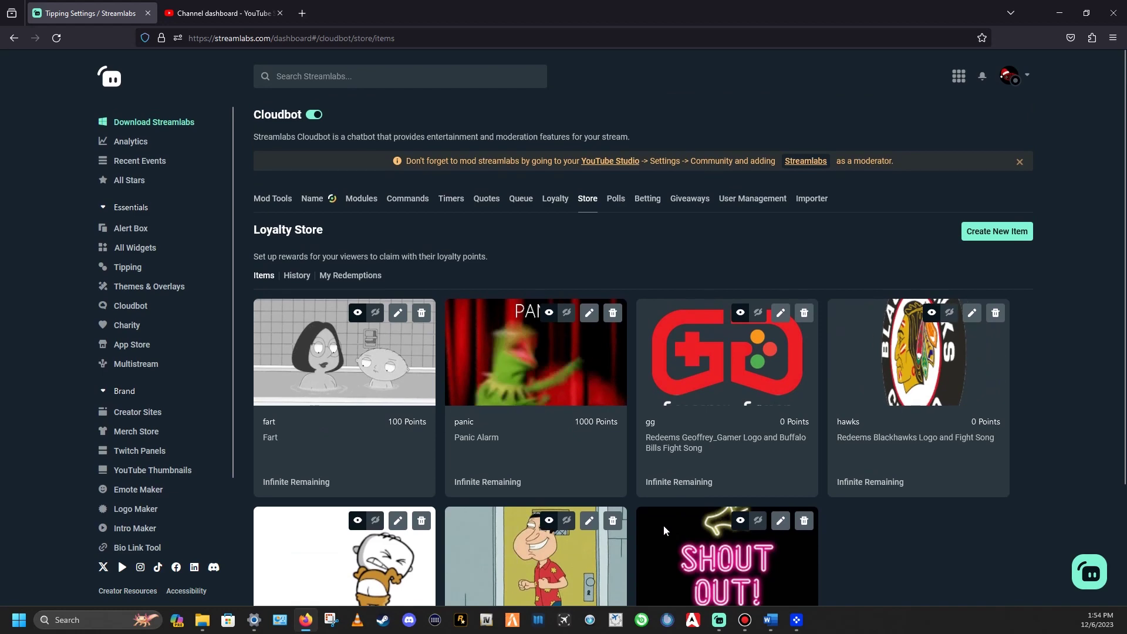
pyautogui.click(297, 277)
pyautogui.scroll(-4, 463, 435)
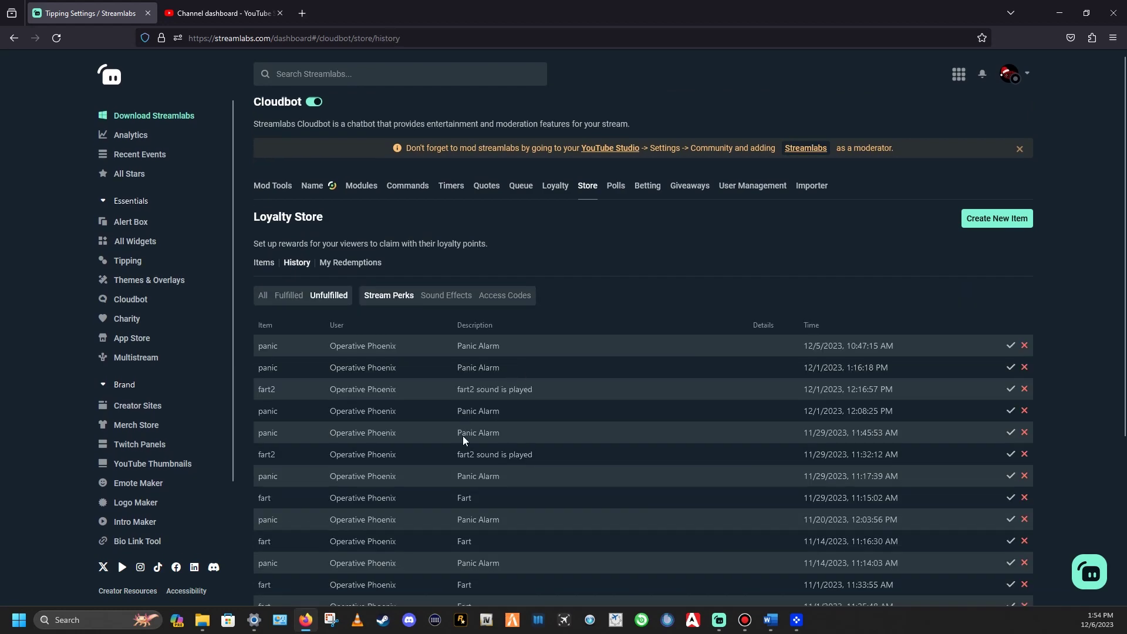
pyautogui.scroll(4, 463, 445)
pyautogui.scroll(1, 463, 443)
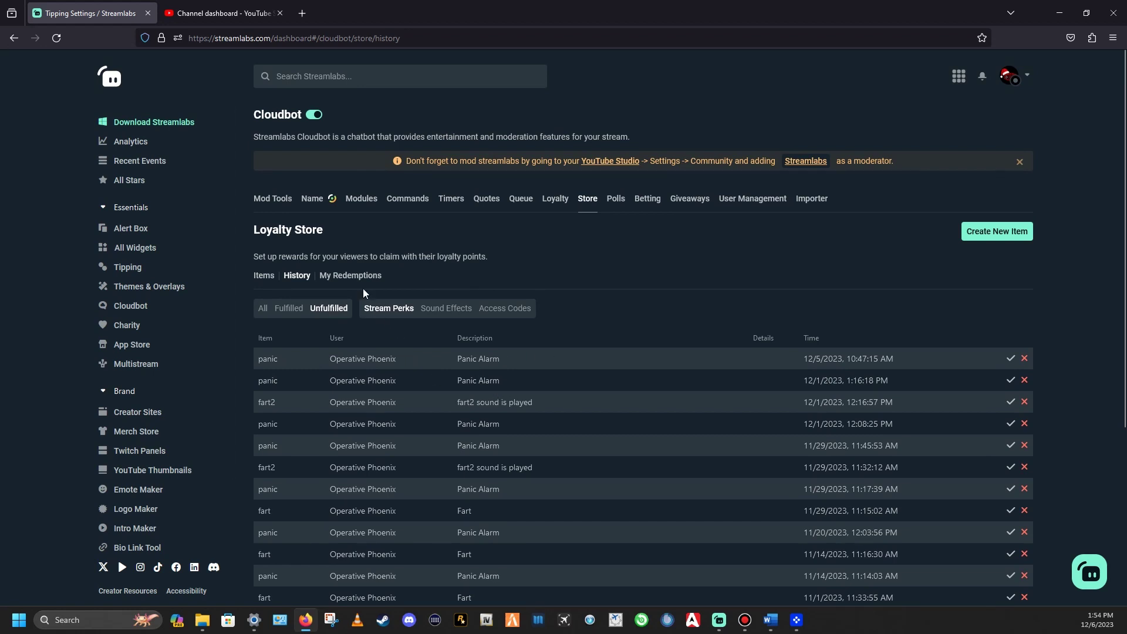
# Look through My Redemptions in the Loyalty Store, and return to the full list of store items
pyautogui.click(342, 276)
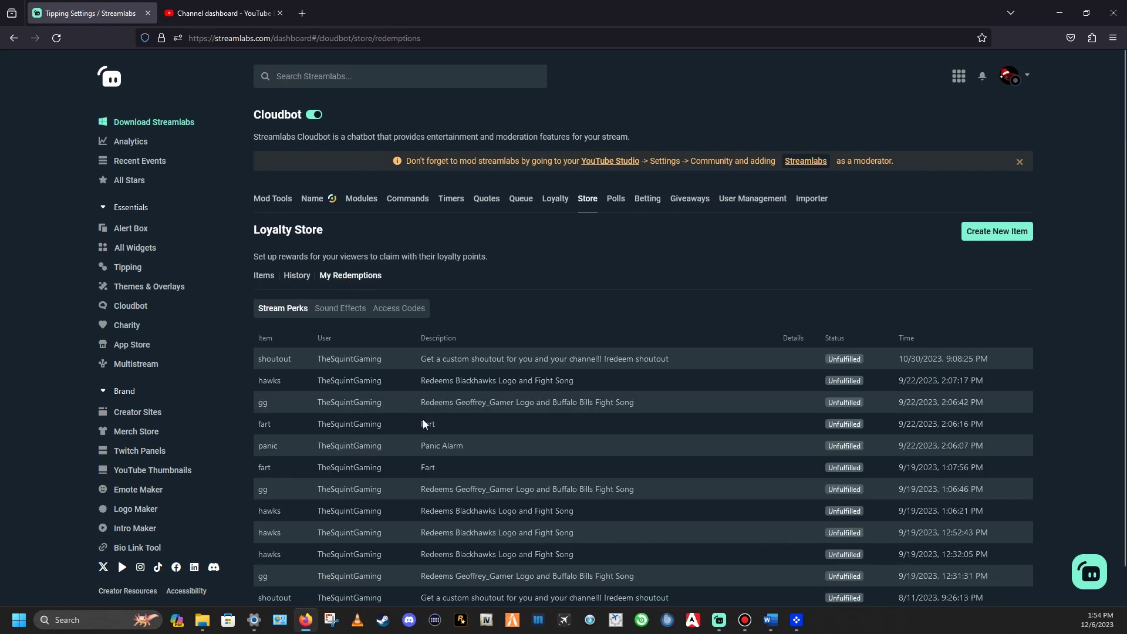
pyautogui.scroll(-1, 619, 405)
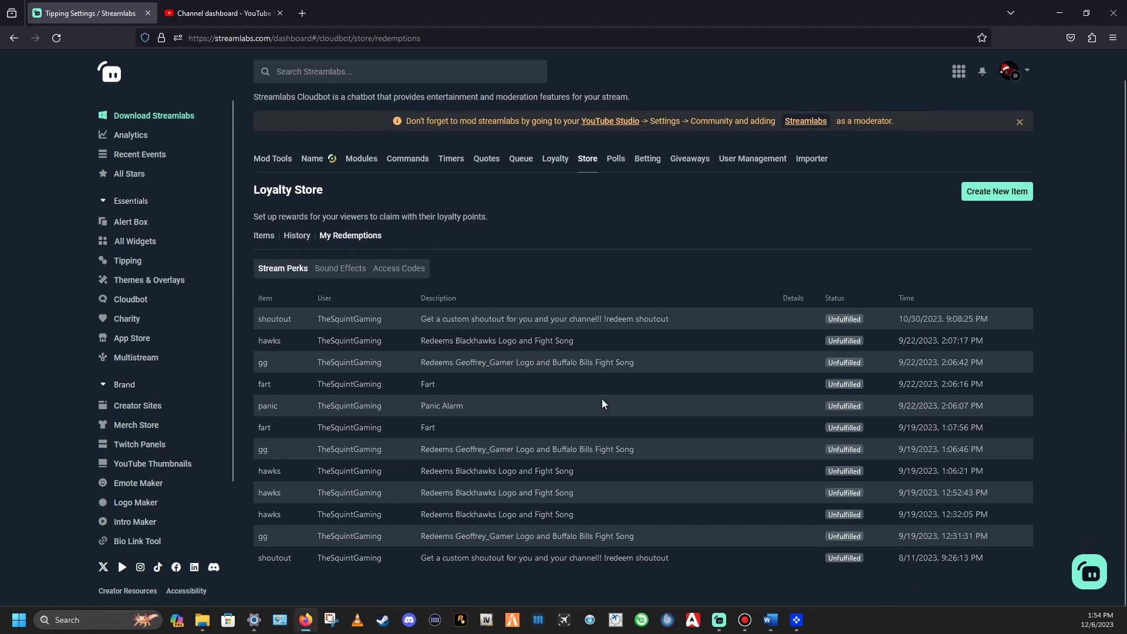
pyautogui.scroll(1, 678, 450)
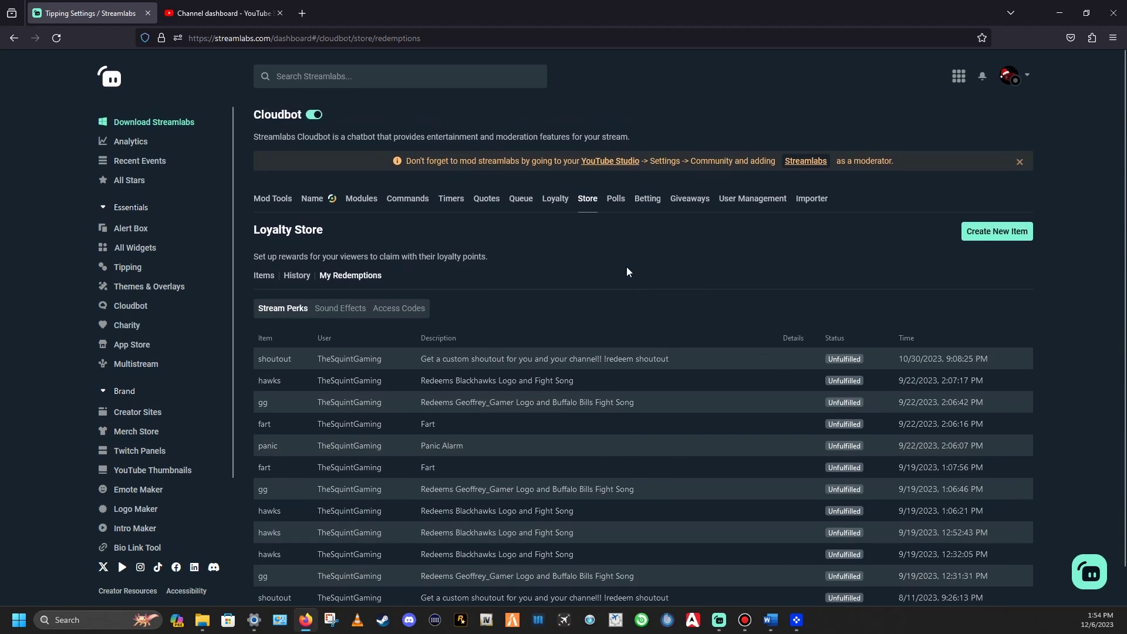
pyautogui.click(264, 276)
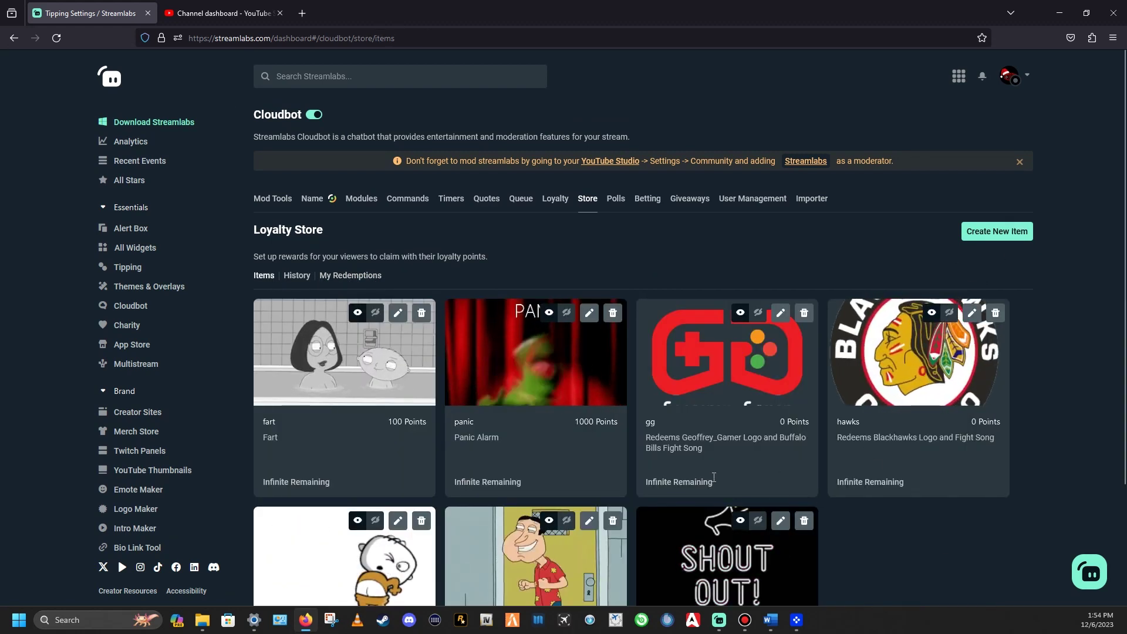
pyautogui.scroll(-3, 836, 540)
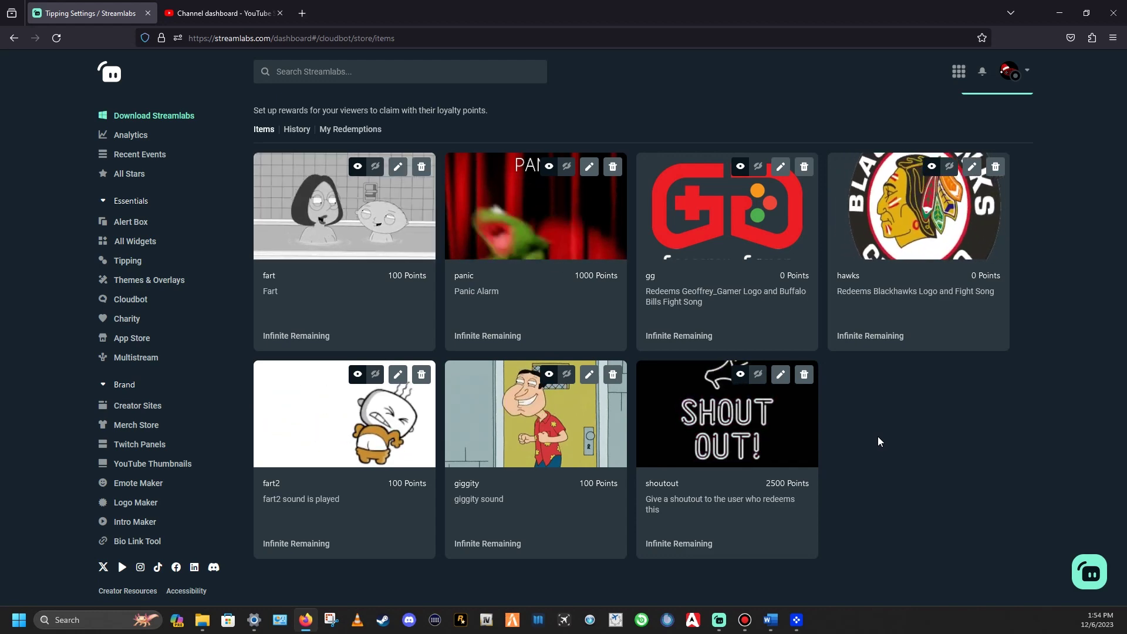
pyautogui.scroll(3, 875, 441)
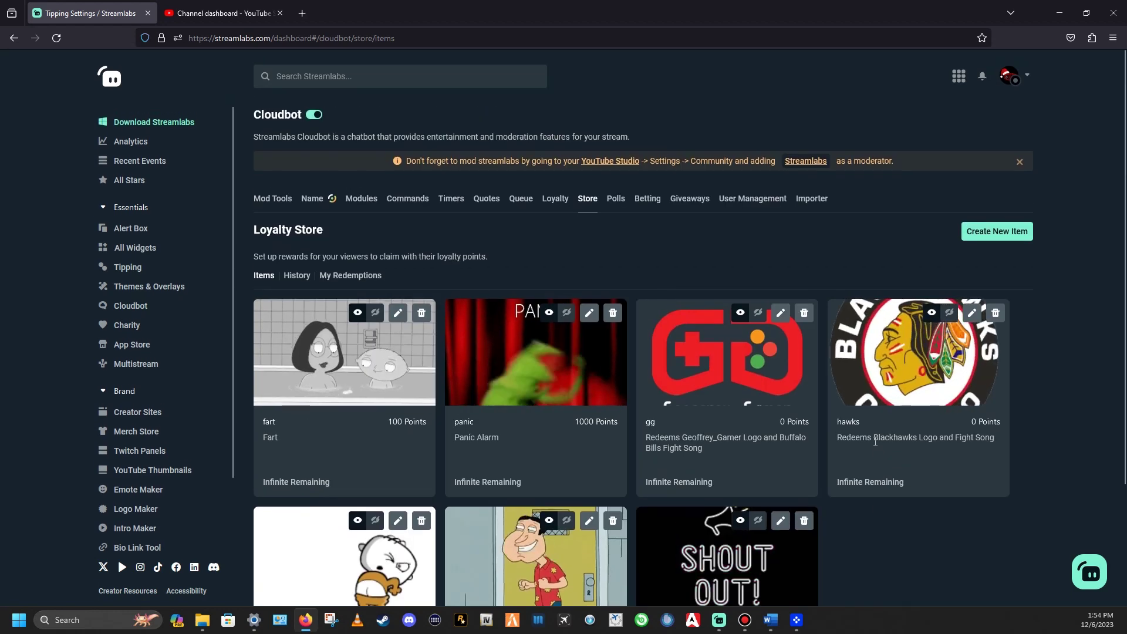
# Start a new Stream Perk store item named xcvghd with the description gfhdfgh, and continue to its Item Content settings
pyautogui.click(991, 235)
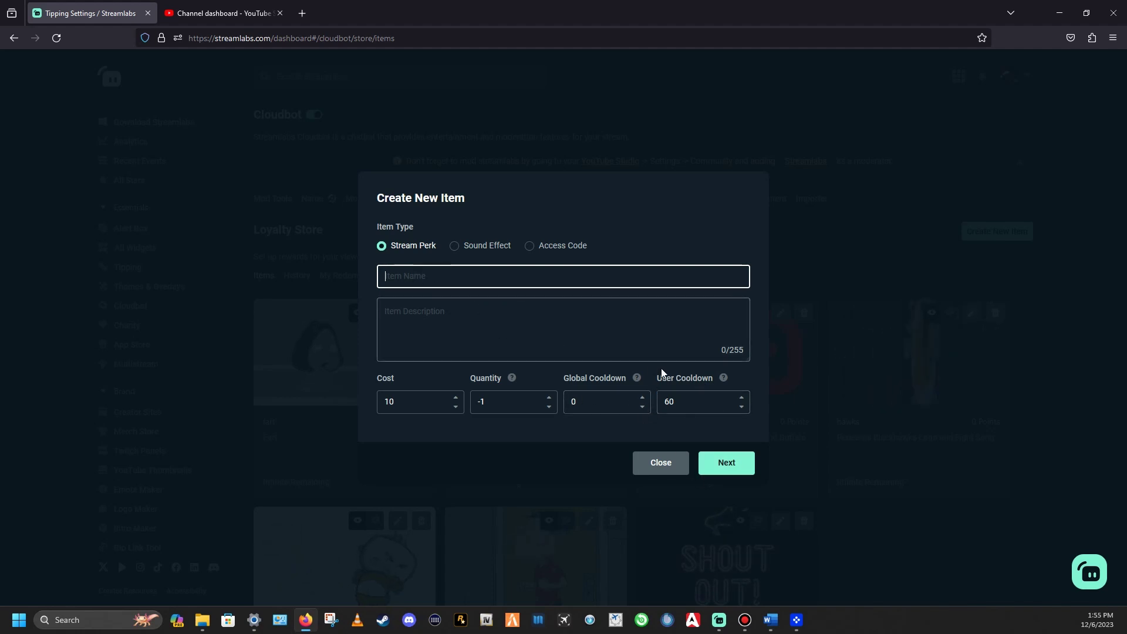
pyautogui.write('xcvghd')
pyautogui.click(471, 335)
pyautogui.write('gfhdfgh')
pyautogui.click(712, 464)
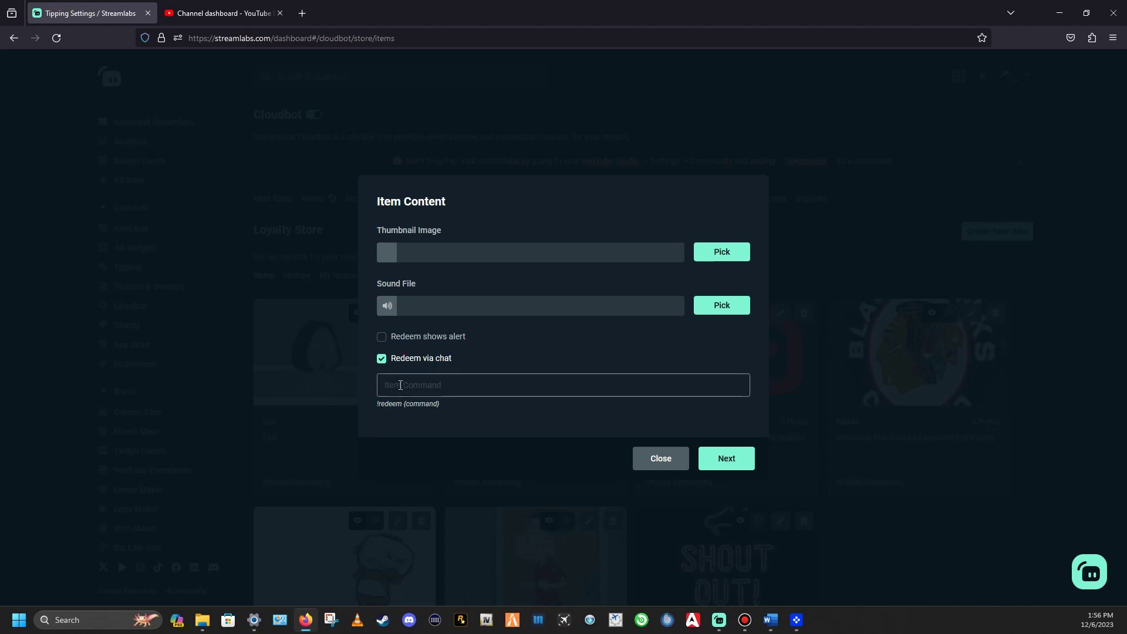
# Enter !redeem{makeitrain} as the item's chat redemption command, and close the form without creating the item
pyautogui.click(441, 384)
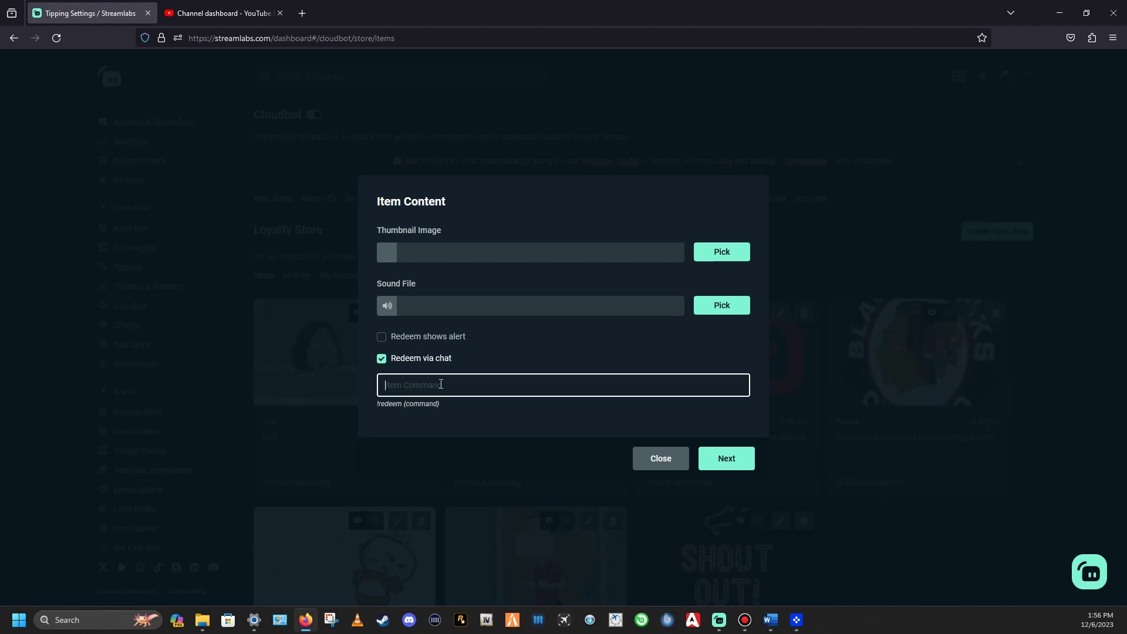
pyautogui.write('!redeem')
pyautogui.write('{')
pyautogui.write('makeitrai')
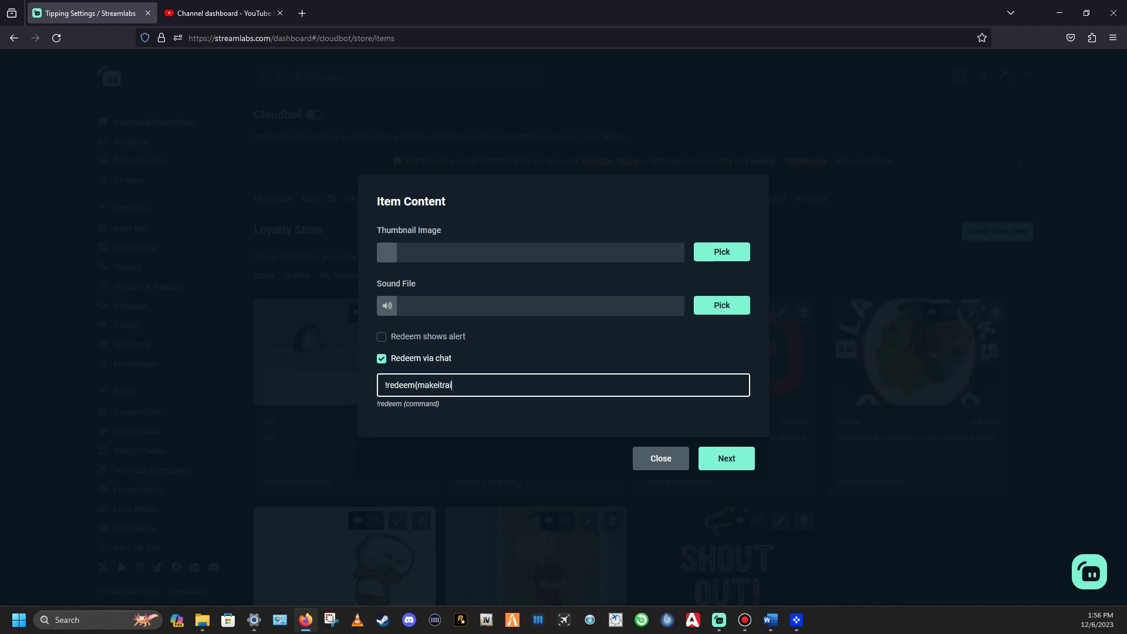
pyautogui.write('n}')
pyautogui.click(650, 461)
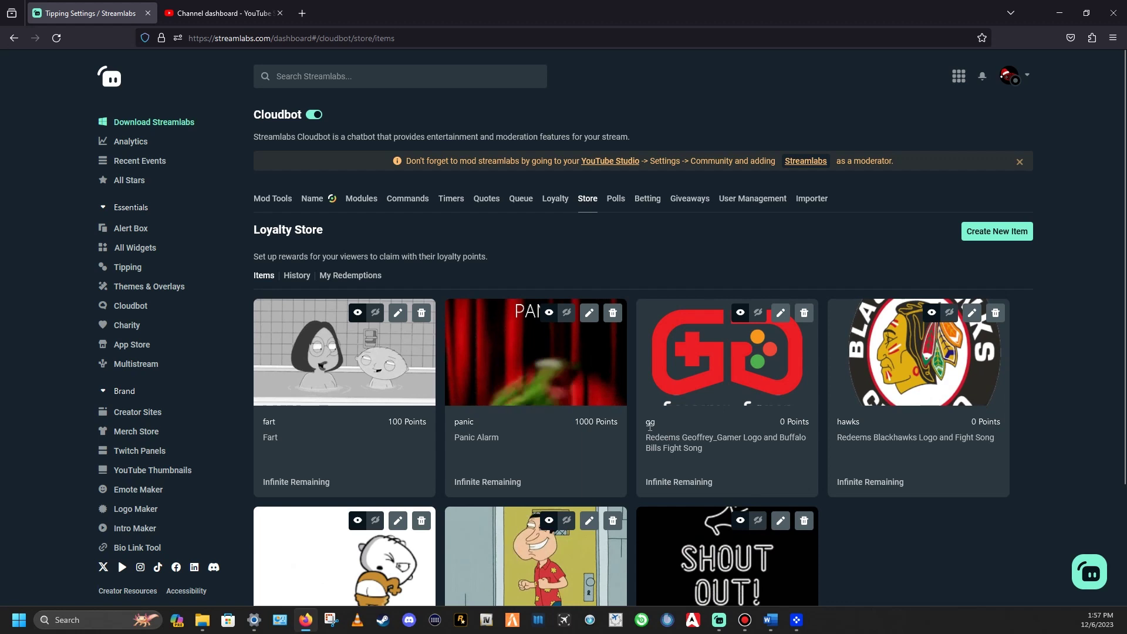
# Review the names and descriptions of the existing Loyalty Store items, including gg and panic
pyautogui.moveTo(661, 433); pyautogui.dragTo(634, 427)
pyautogui.click(635, 427)
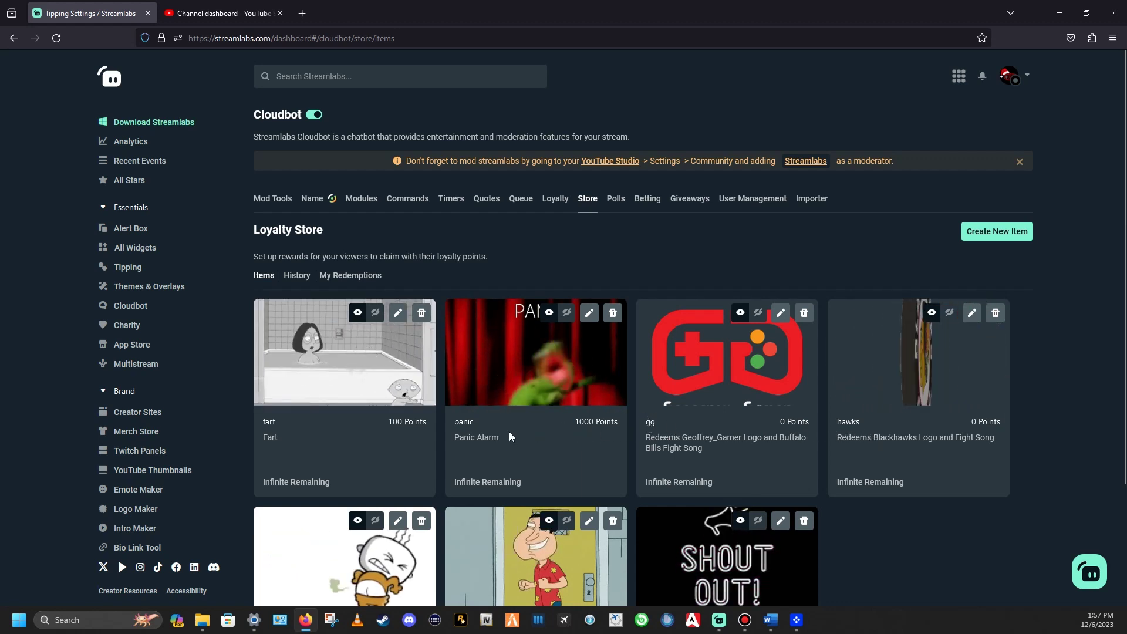
pyautogui.moveTo(464, 423); pyautogui.dragTo(468, 423)
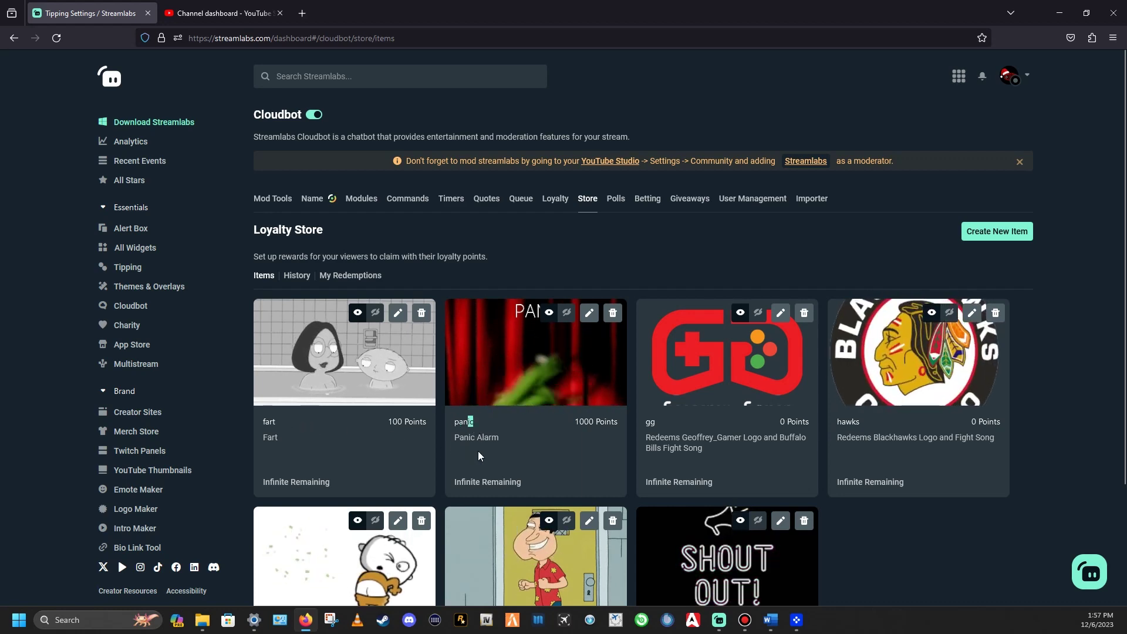
pyautogui.scroll(-3, 478, 427)
pyautogui.scroll(3, 494, 474)
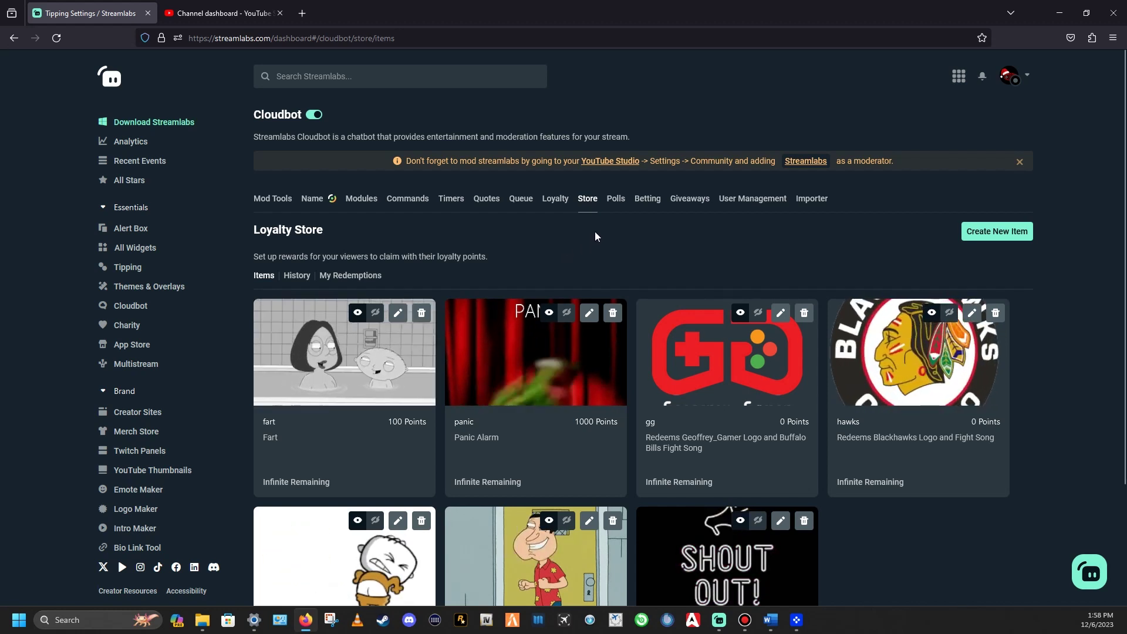
# Look at the general and advanced options for adding a poll profile, and close the form without saving
pyautogui.click(617, 199)
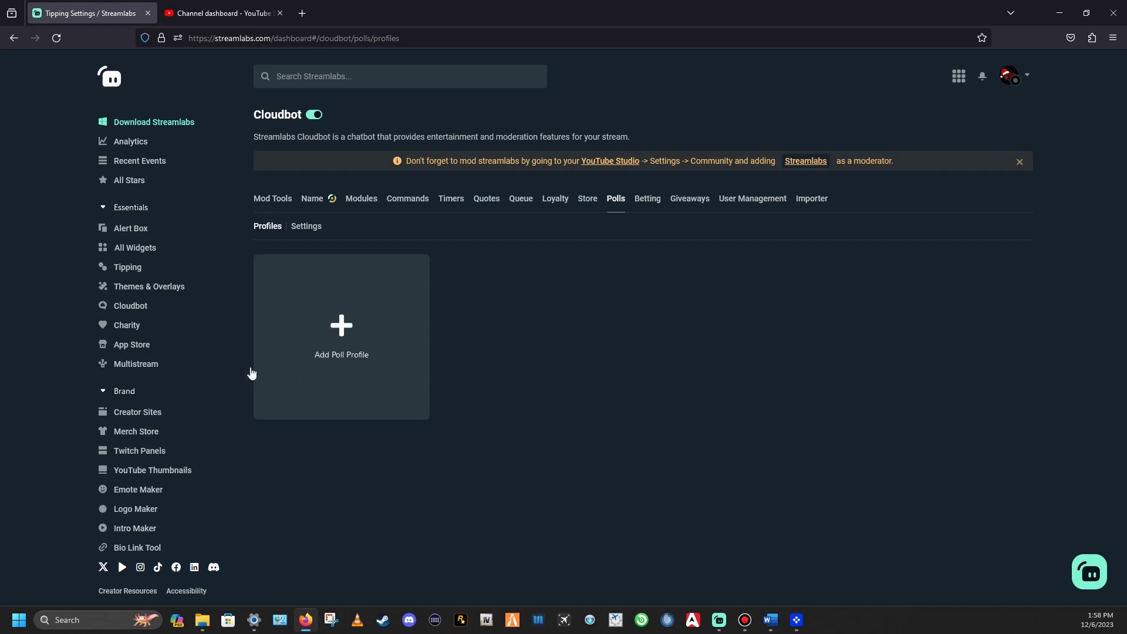
pyautogui.click(344, 355)
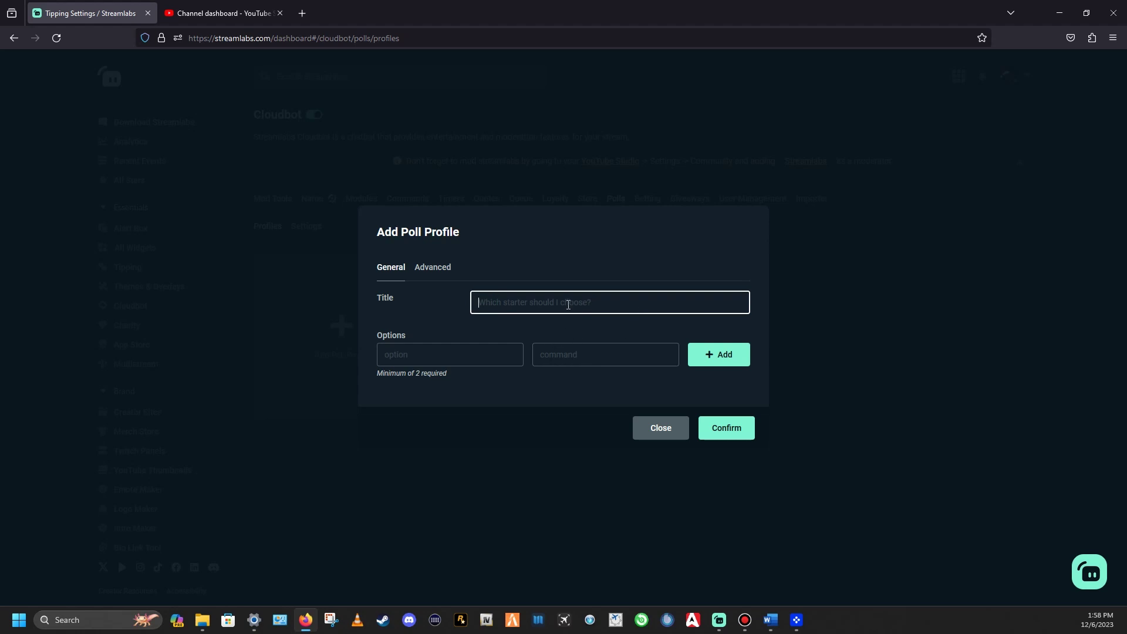
pyautogui.click(491, 364)
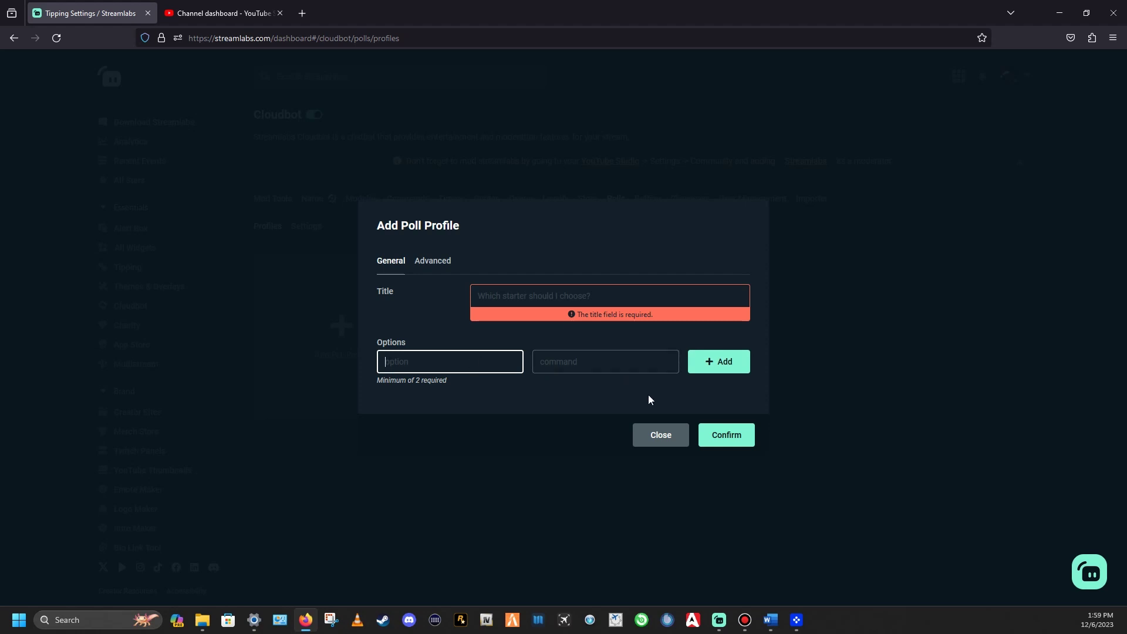
pyautogui.click(440, 268)
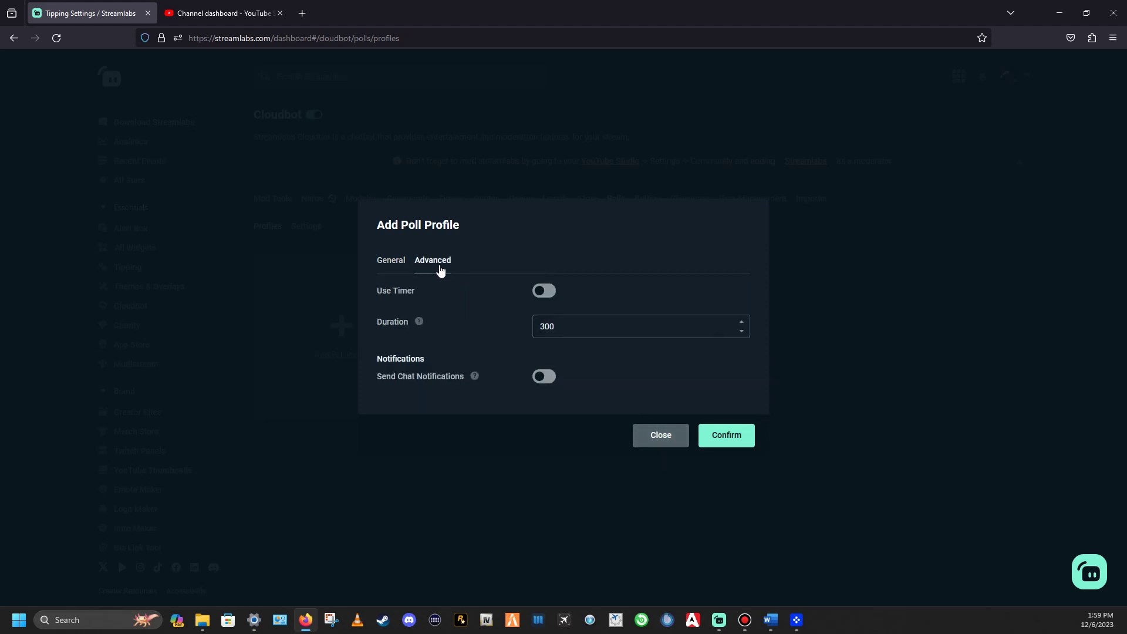
pyautogui.click(563, 329)
pyautogui.moveTo(475, 378)
pyautogui.click(640, 438)
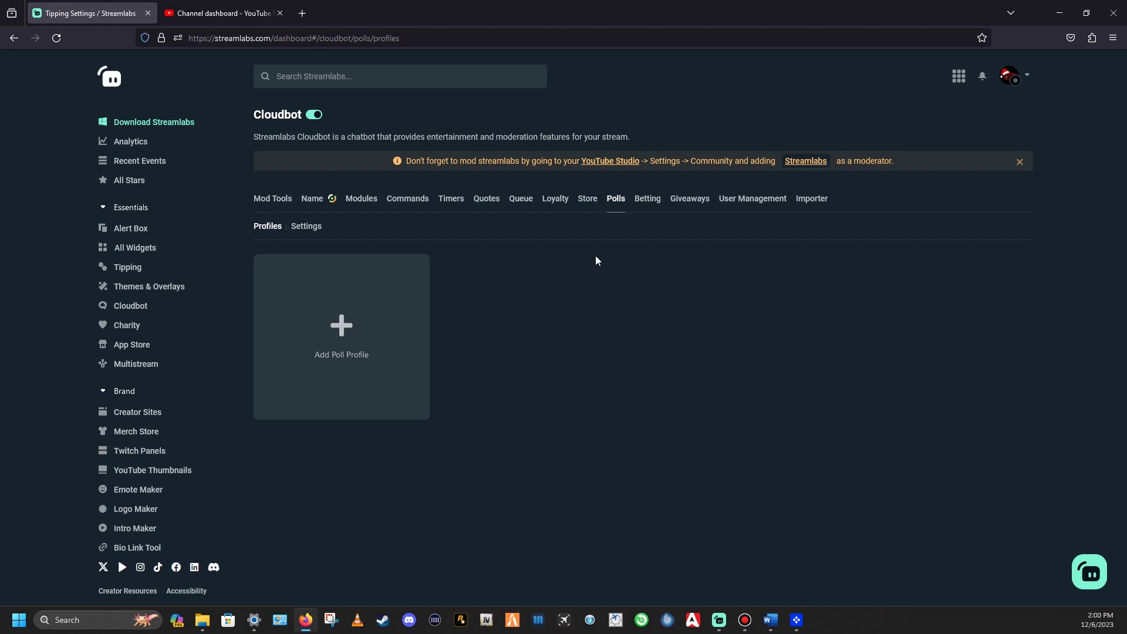
# Look at the general and advanced options for adding a betting profile, and close the form without saving
pyautogui.click(652, 210)
pyautogui.click(325, 320)
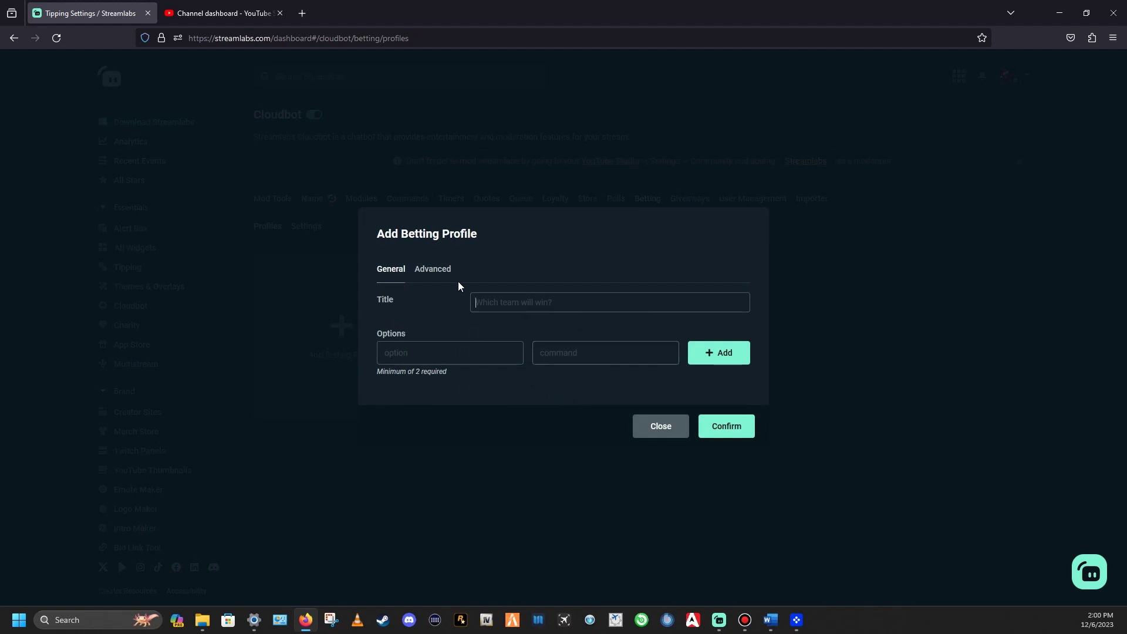
pyautogui.click(440, 271)
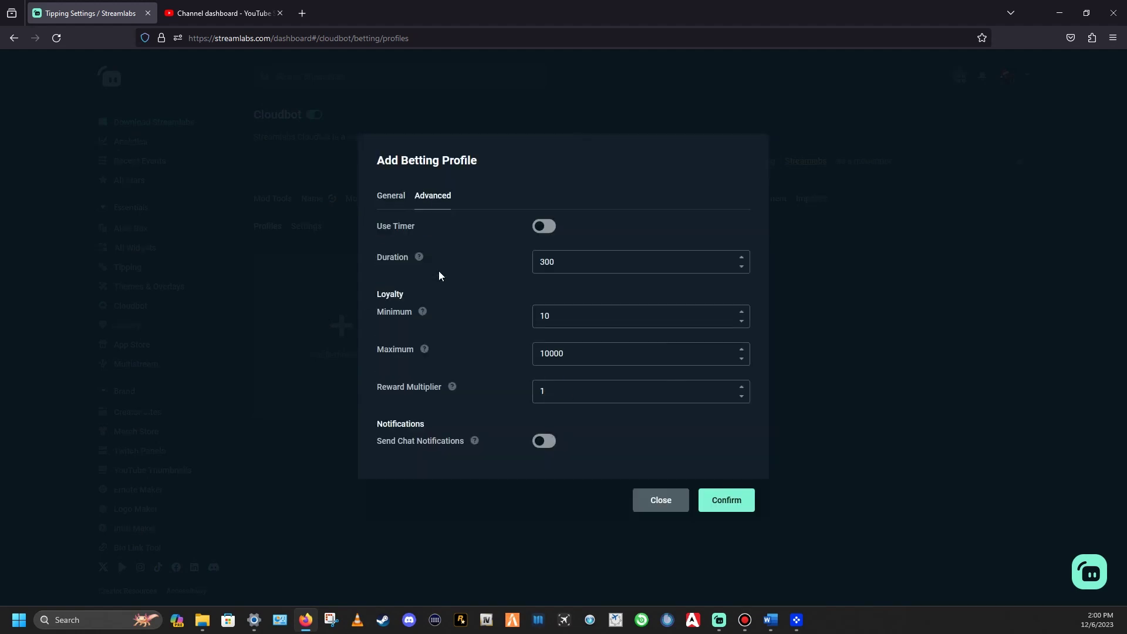
pyautogui.click(658, 504)
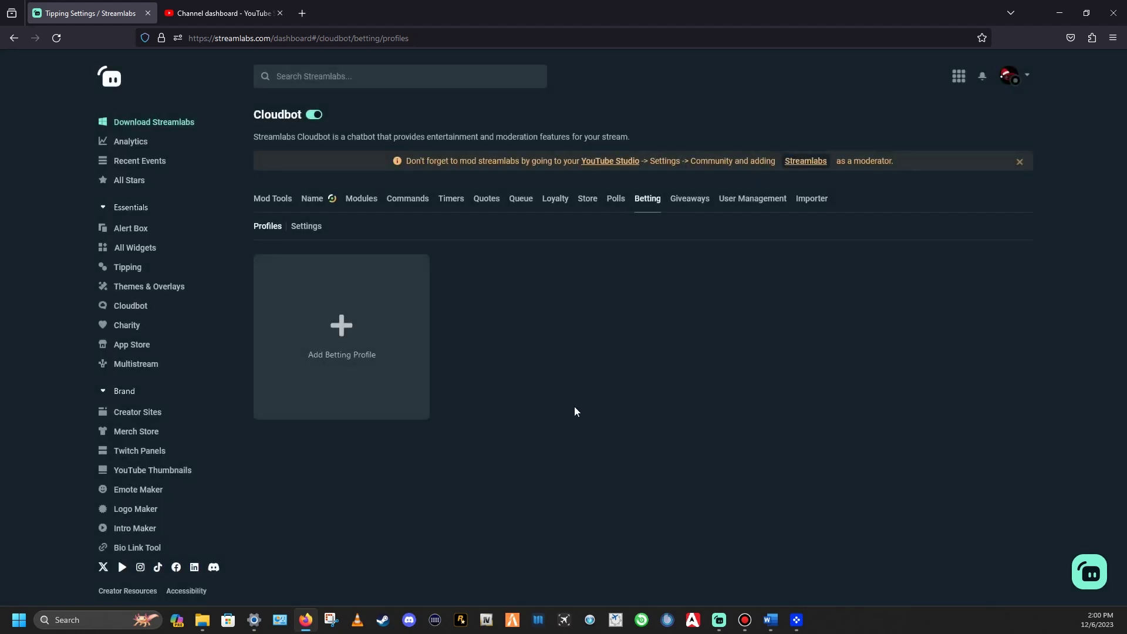
# Look at Cloudbot's Giveaways profiles and the Merch and Custom types offered for a new giveaway, without adding one
pyautogui.click(684, 201)
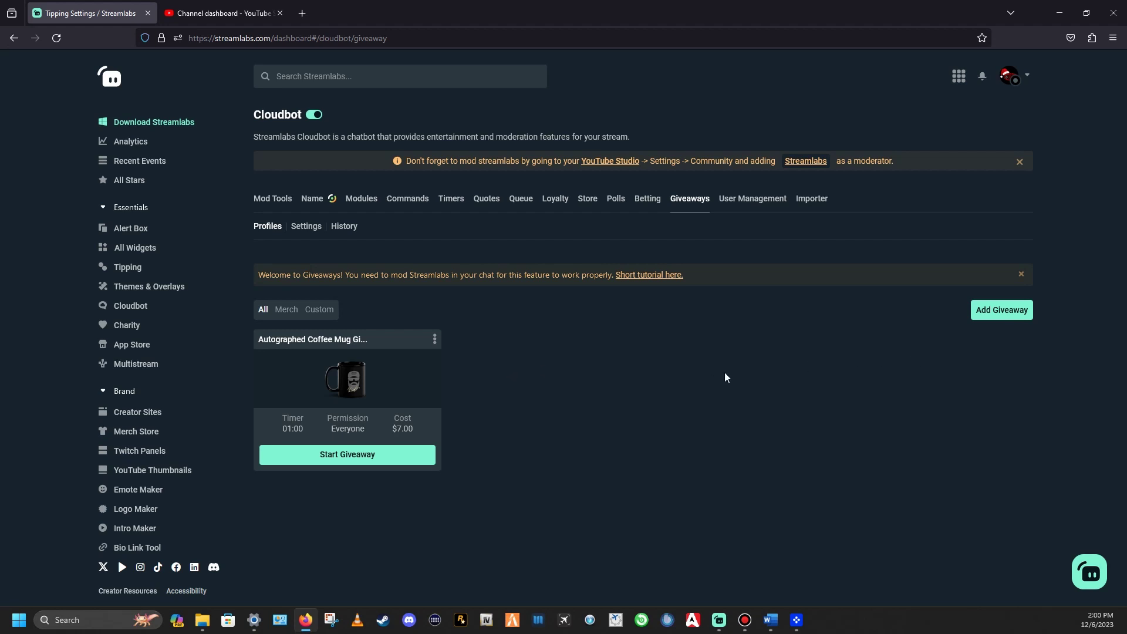
pyautogui.click(987, 318)
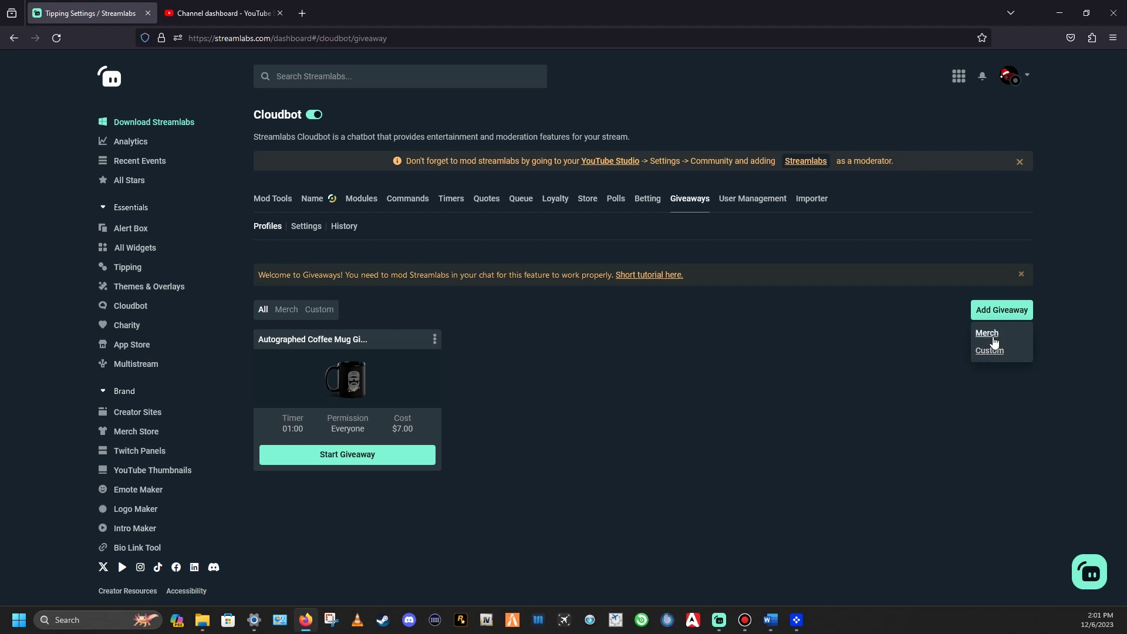
pyautogui.click(815, 374)
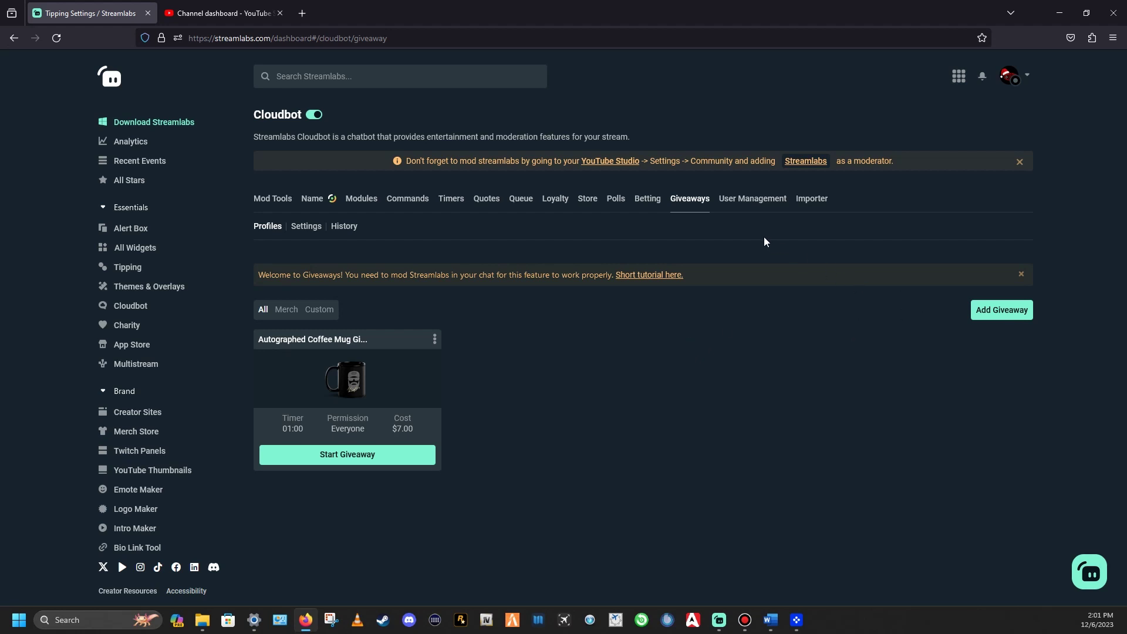
# Look at Cloudbot's list of regulars under User Management and the import options for other chatbots
pyautogui.click(744, 207)
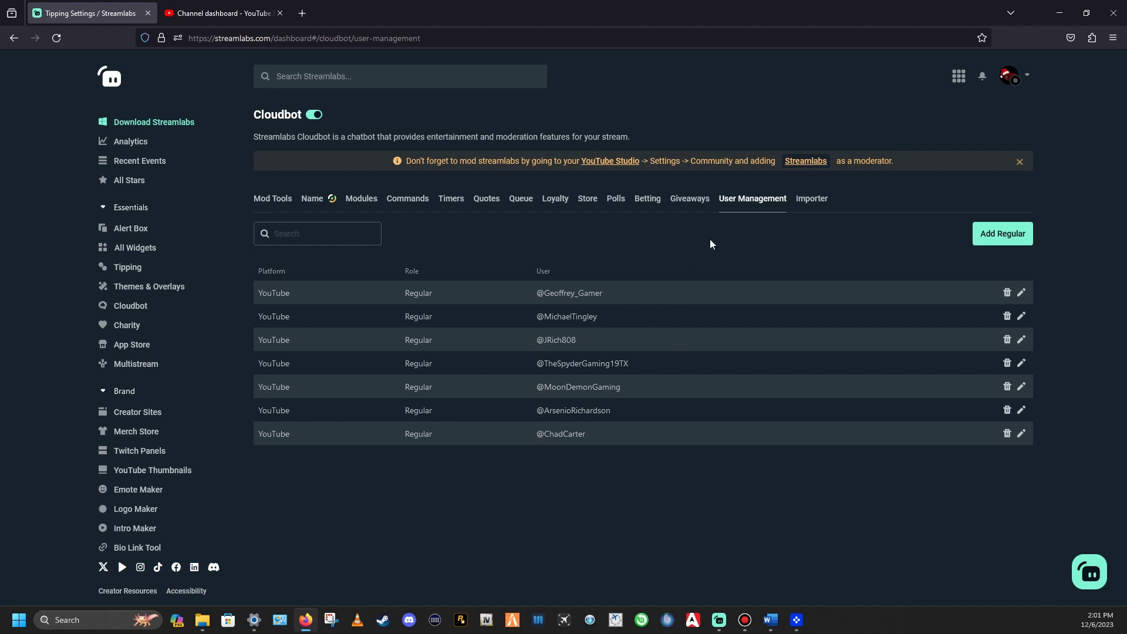
pyautogui.click(813, 205)
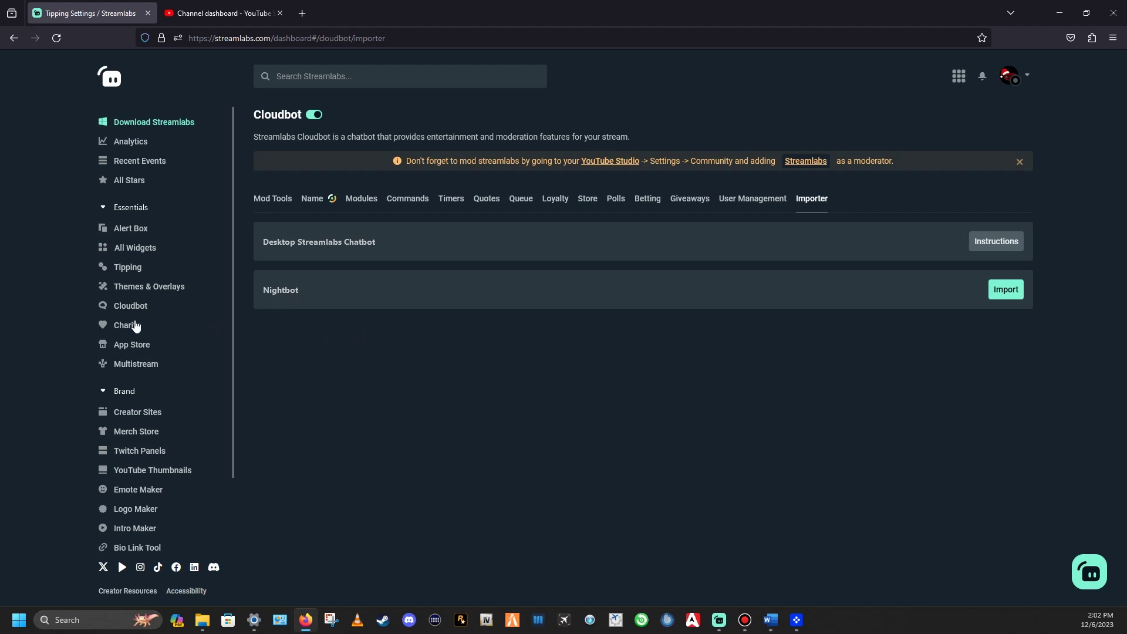
# Look at the Streamlabs Charity website's home page and return to the dashboard
pyautogui.click(134, 325)
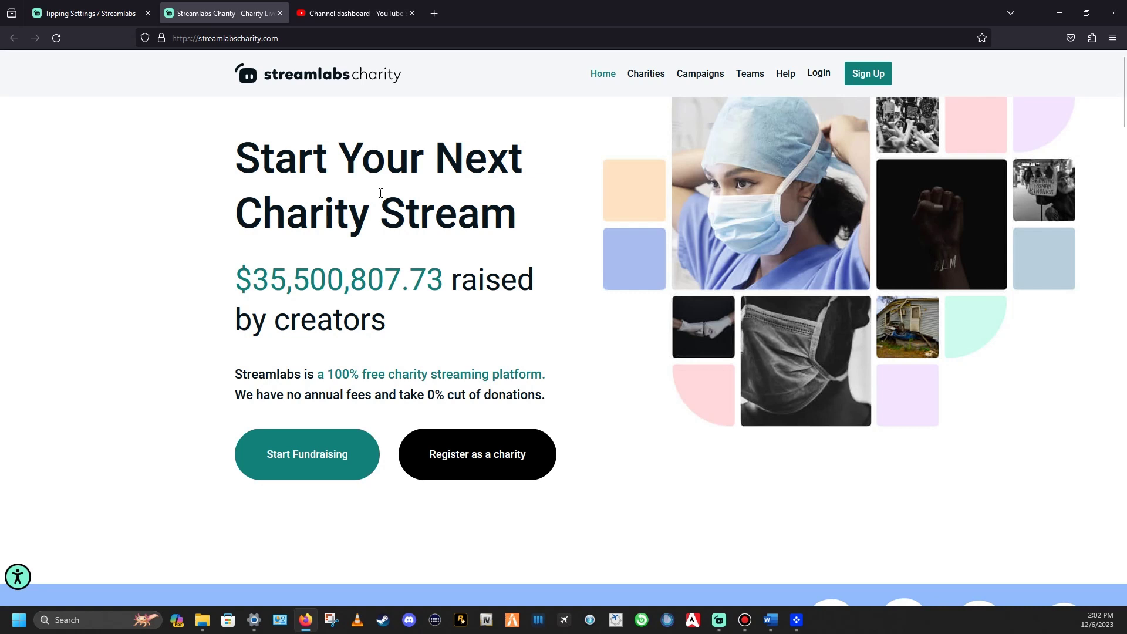
pyautogui.click(280, 13)
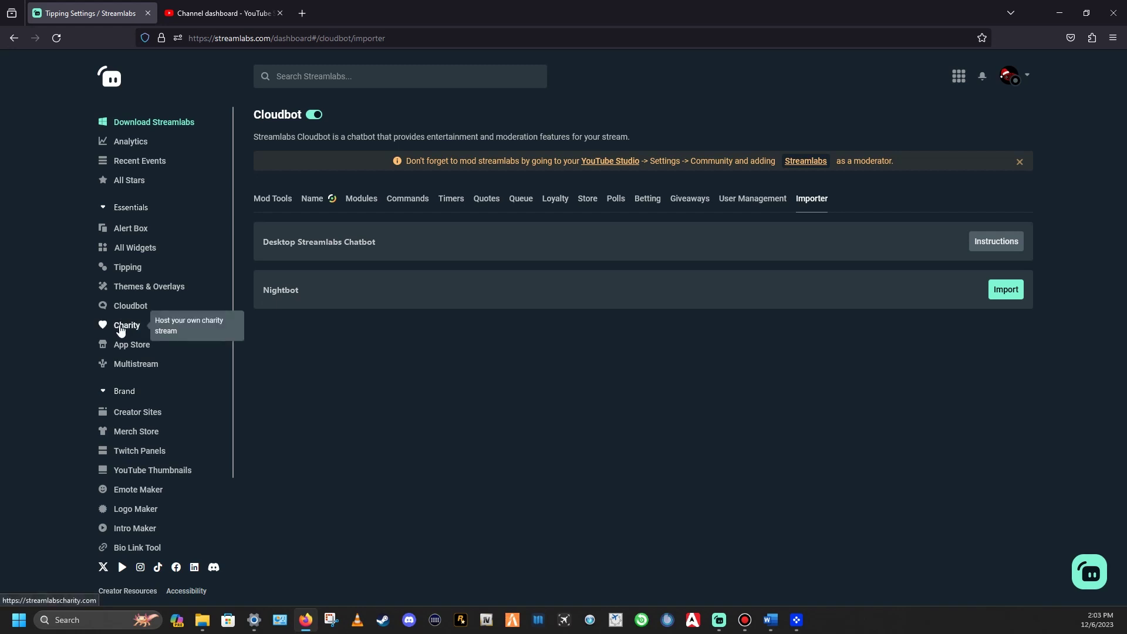
# Browse the featured apps, categories and app listings on the first page of the Streamlabs App Store
pyautogui.click(124, 345)
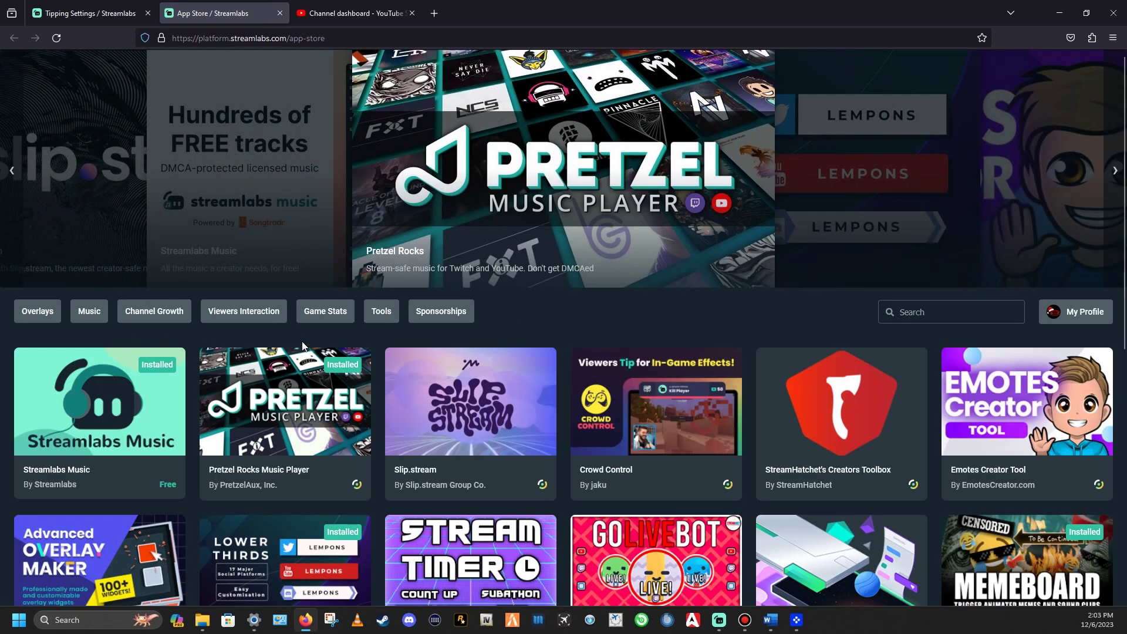
pyautogui.scroll(-3, 480, 369)
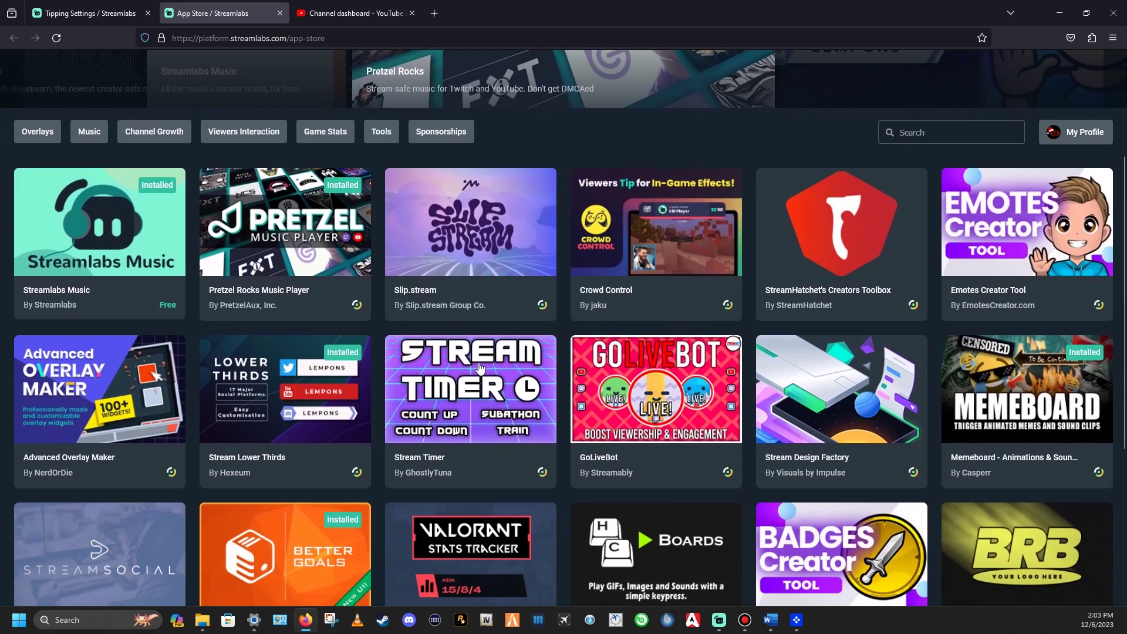
pyautogui.scroll(-5, 480, 369)
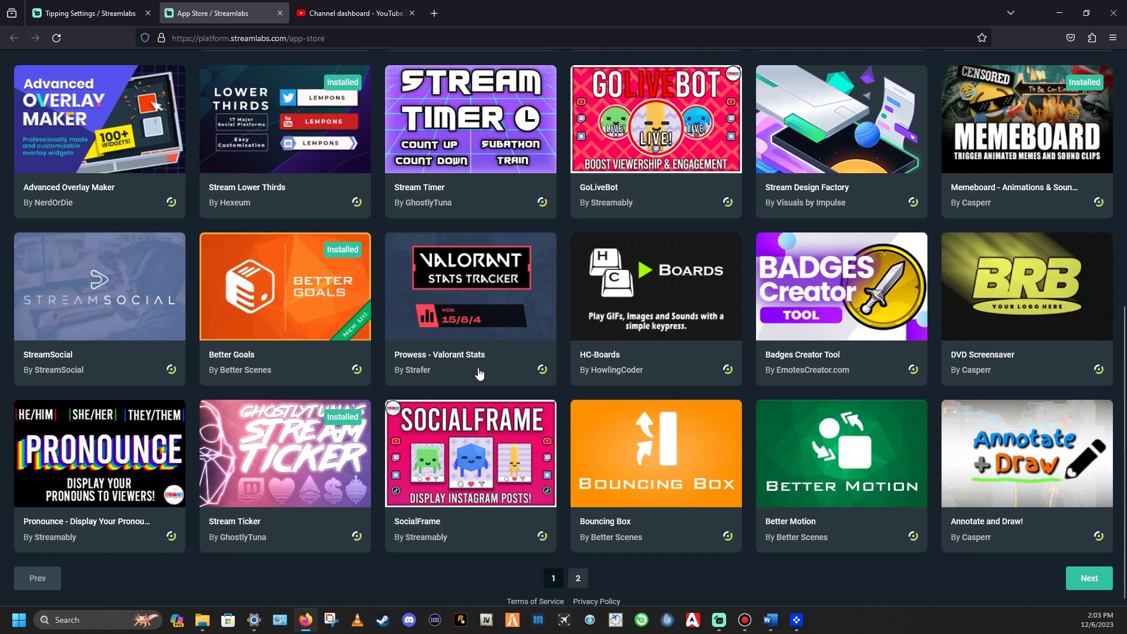
pyautogui.scroll(8, 480, 374)
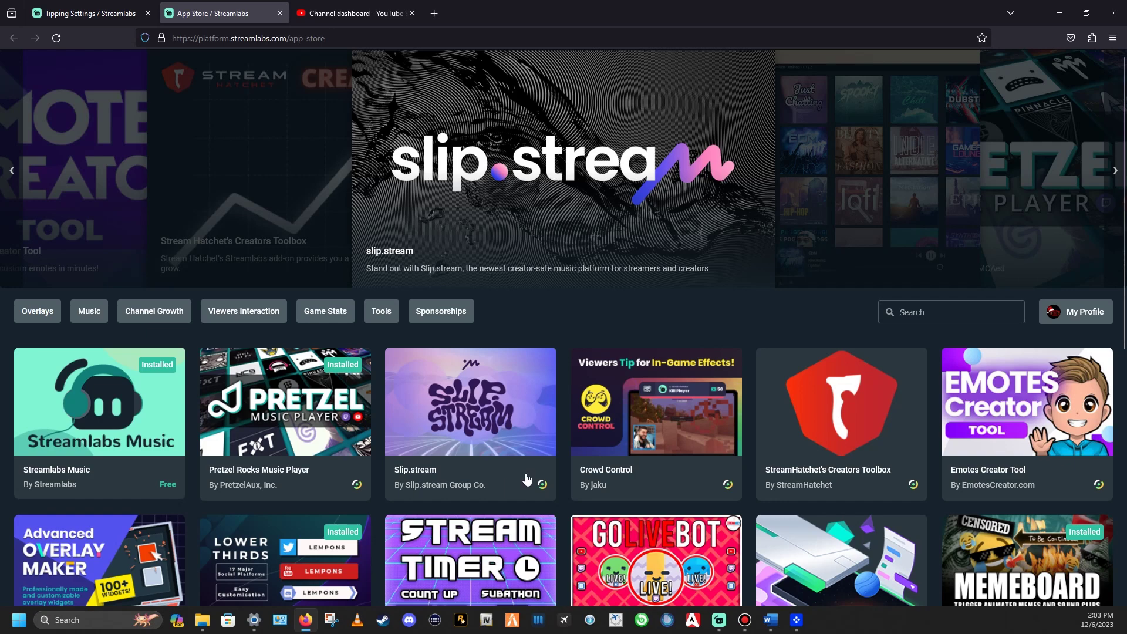
pyautogui.scroll(-3, 521, 477)
pyautogui.scroll(2, 514, 473)
pyautogui.scroll(1, 515, 474)
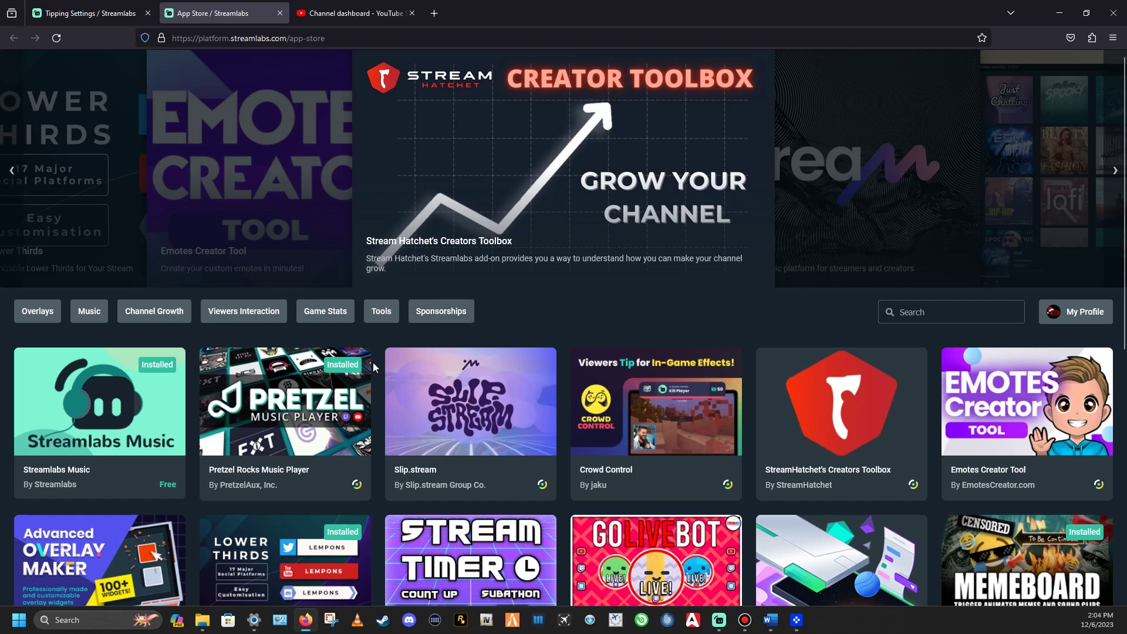
pyautogui.scroll(-3, 382, 342)
pyautogui.scroll(-3, 383, 418)
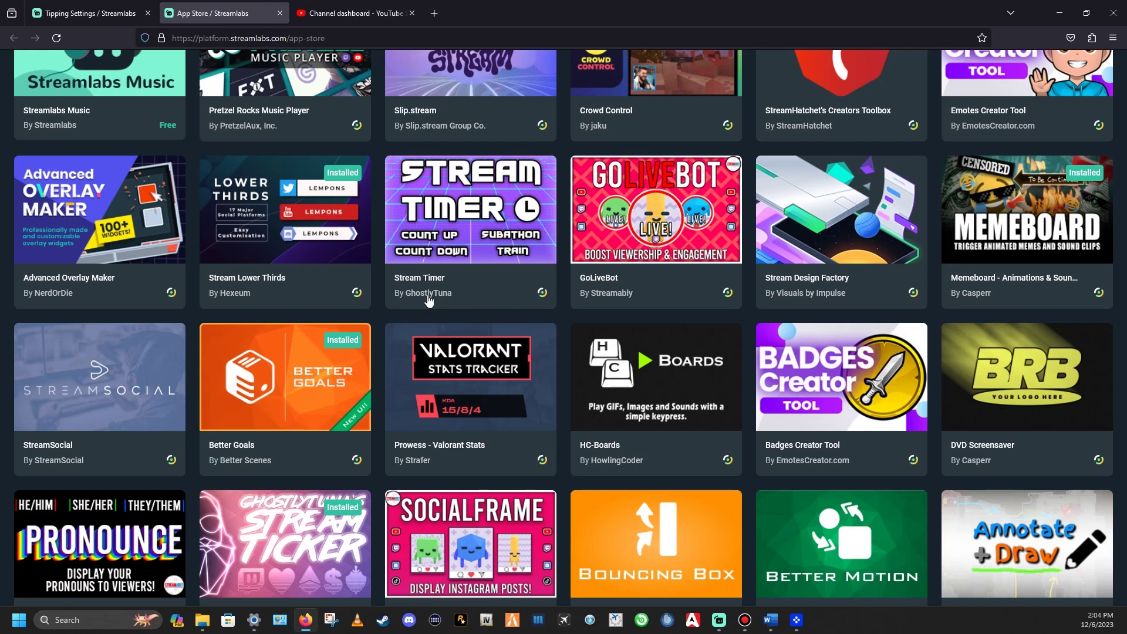
pyautogui.scroll(6, 450, 355)
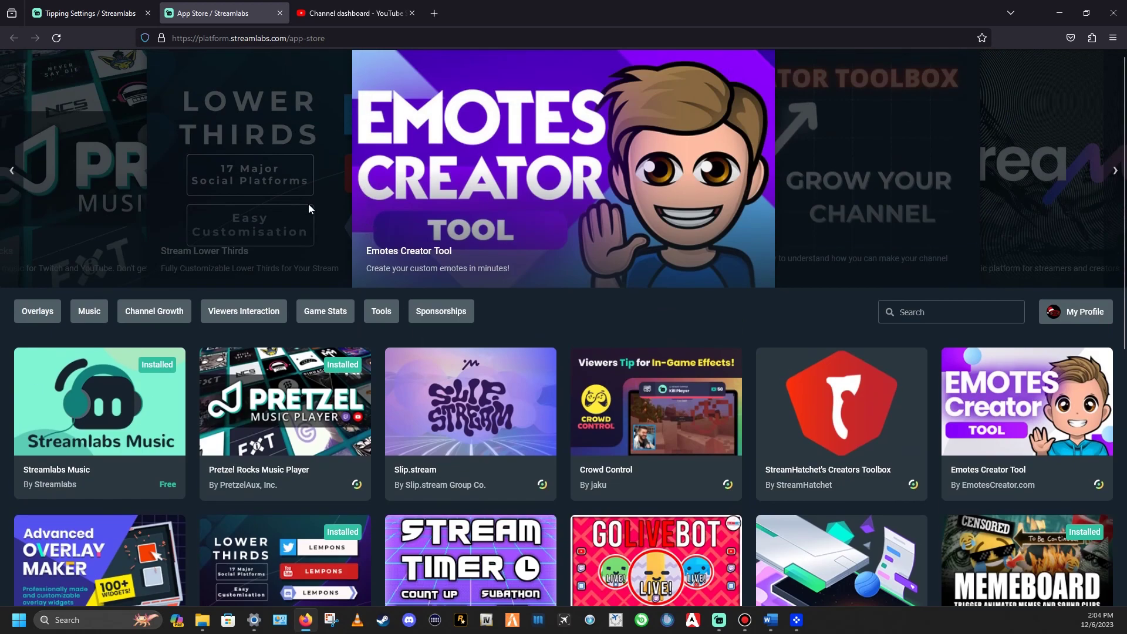
pyautogui.scroll(-6, 335, 274)
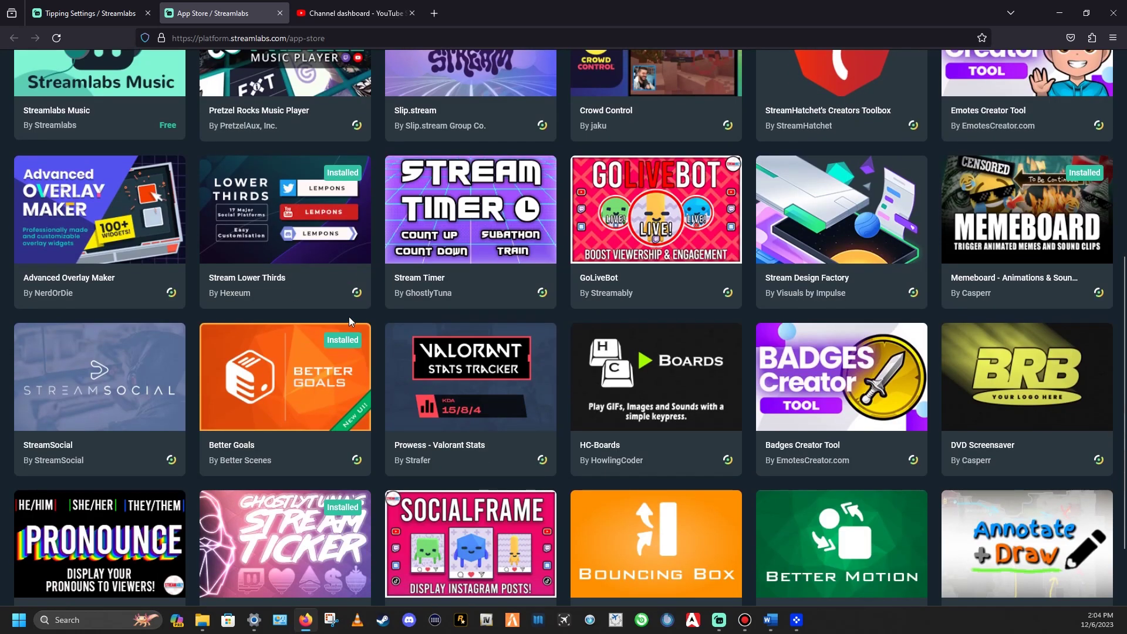
pyautogui.scroll(3, 421, 274)
pyautogui.scroll(1, 421, 275)
pyautogui.scroll(2, 421, 274)
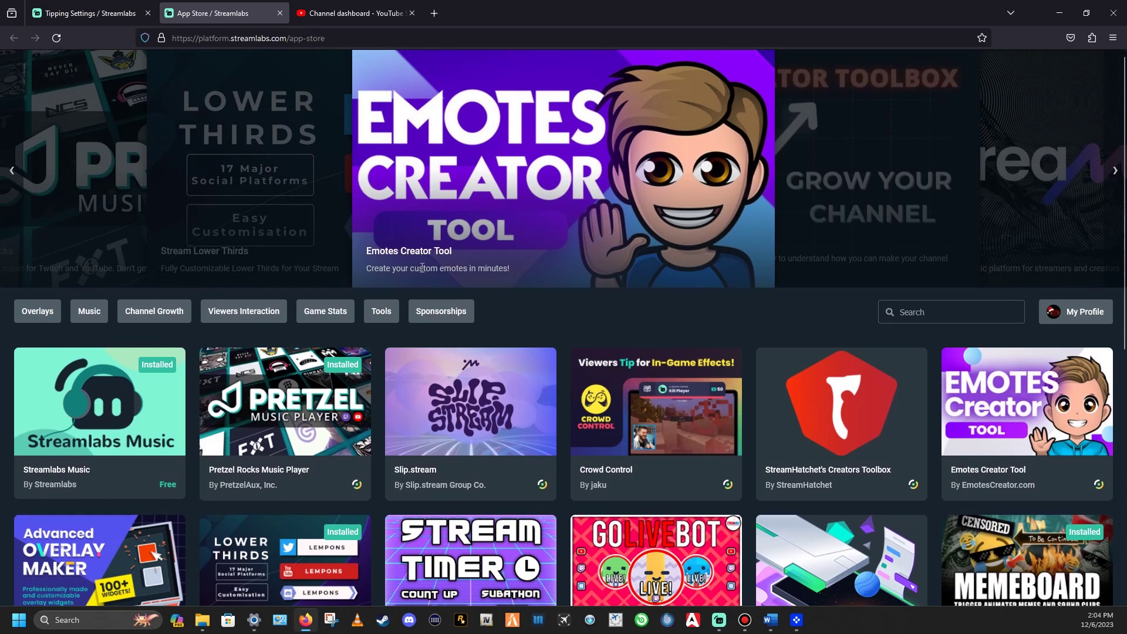
pyautogui.scroll(-2, 411, 296)
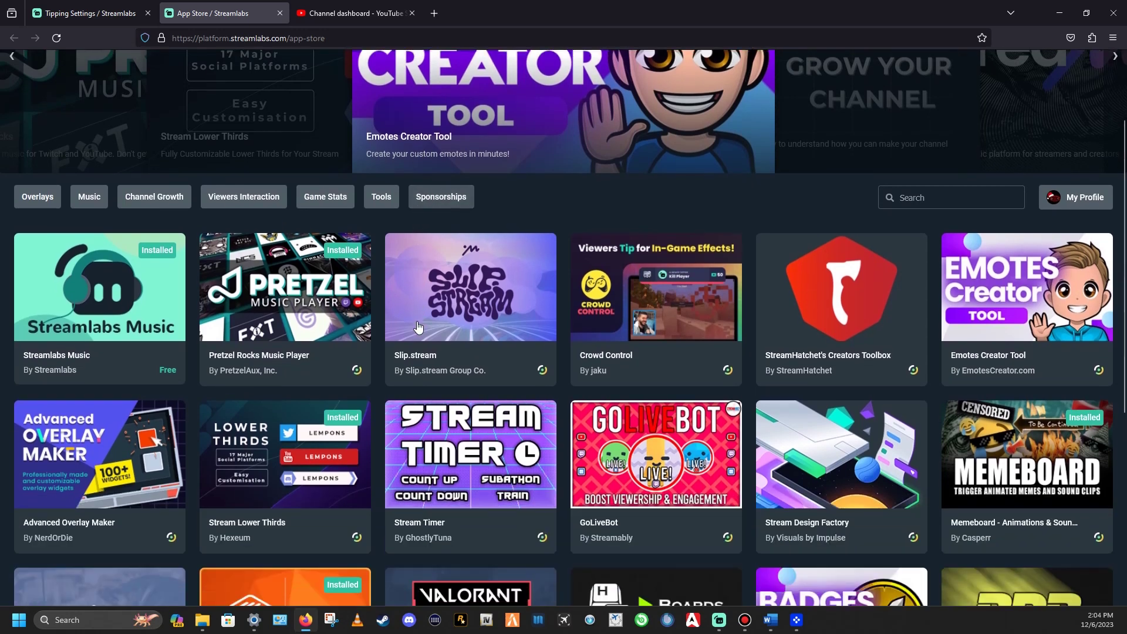
pyautogui.scroll(-5, 415, 324)
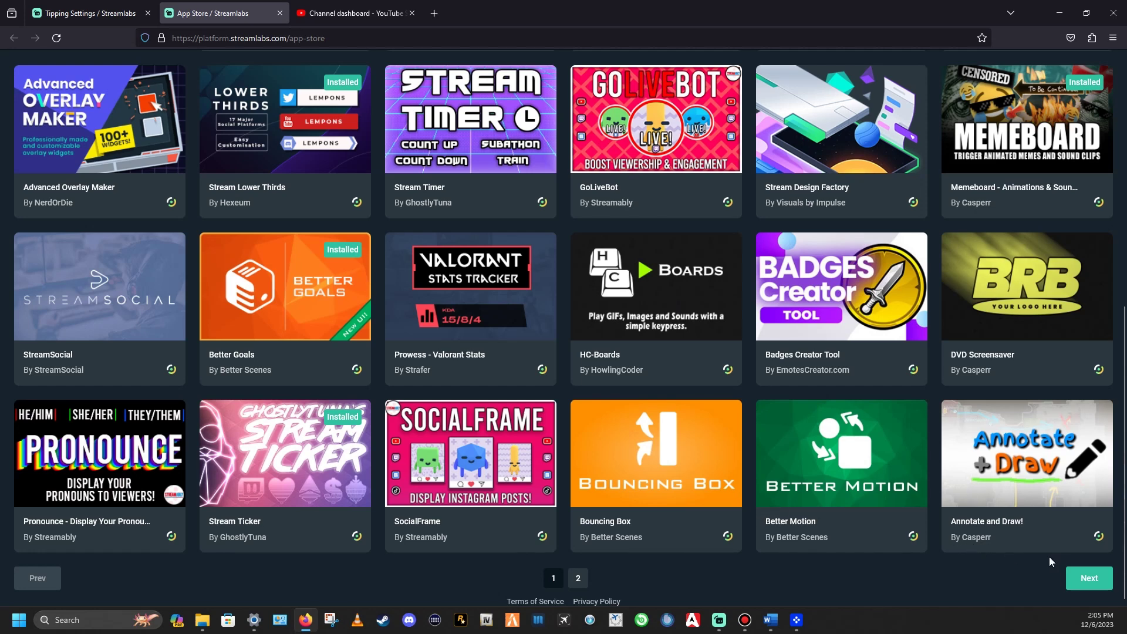
# Look through the second page of App Store apps and return to the dashboard
pyautogui.click(1083, 580)
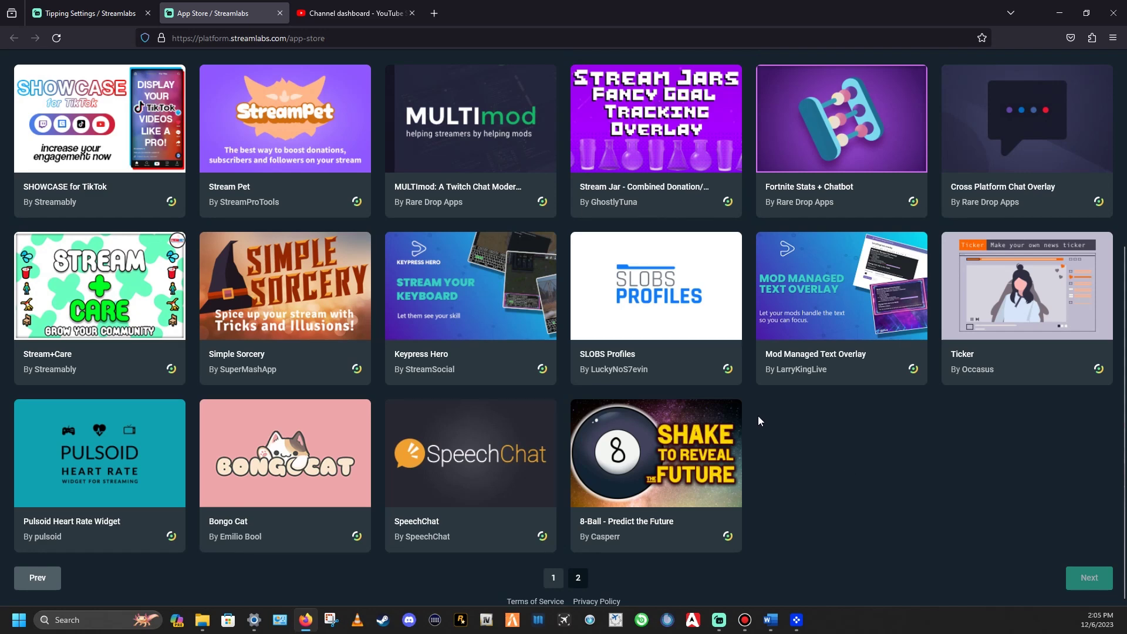
pyautogui.scroll(5, 758, 421)
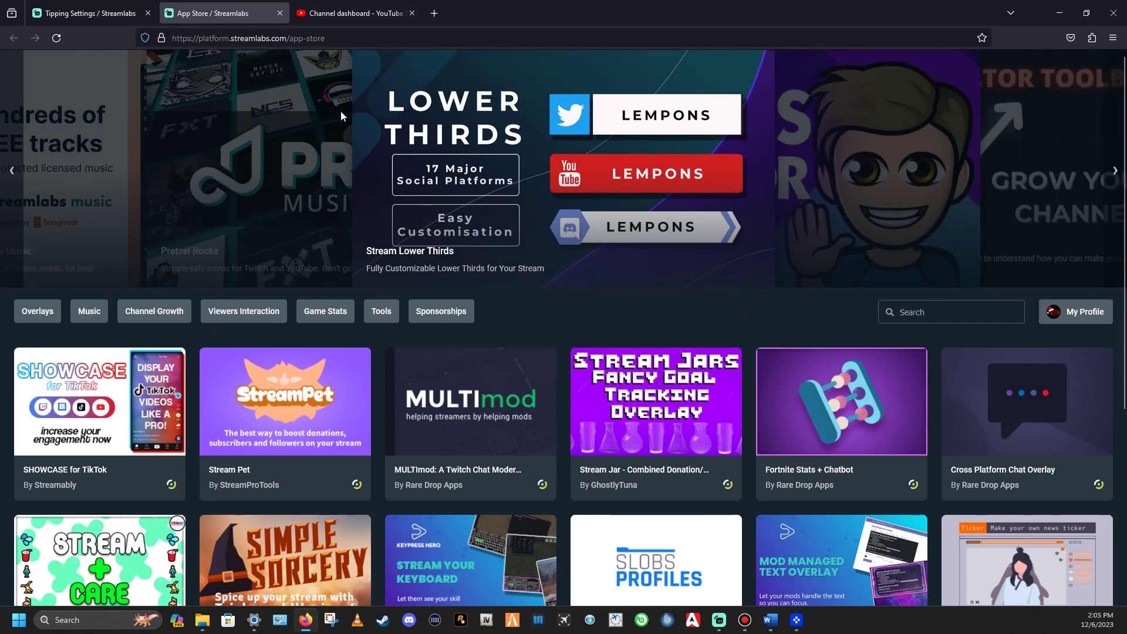
pyautogui.click(280, 13)
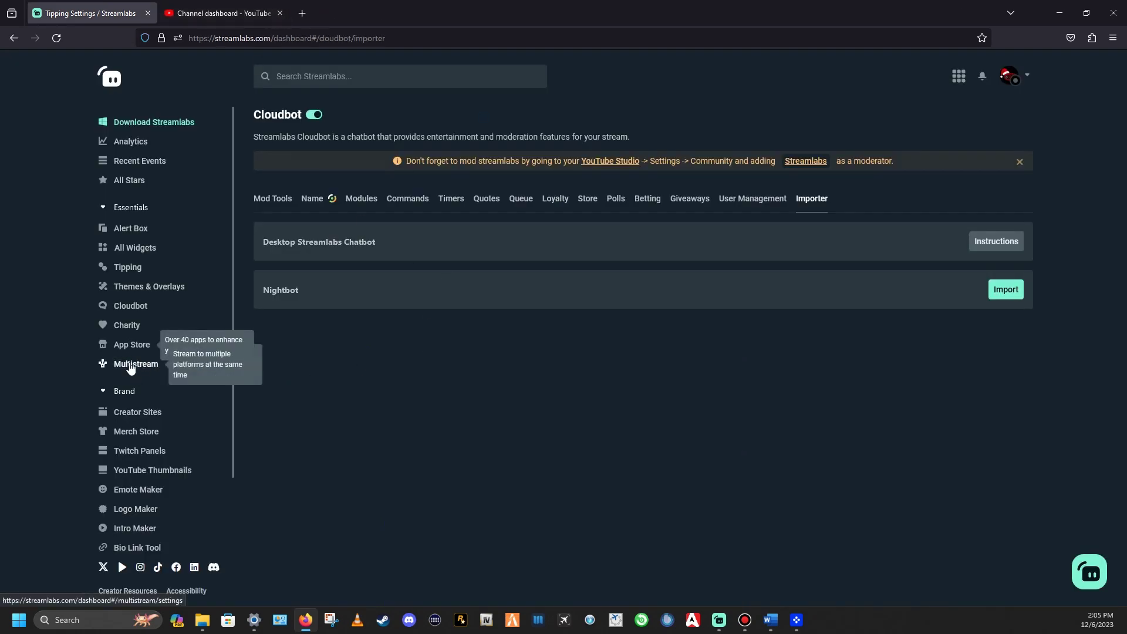
# Review the Multistream settings, including the stream details, the platform connections and the option to add a destination
pyautogui.click(131, 367)
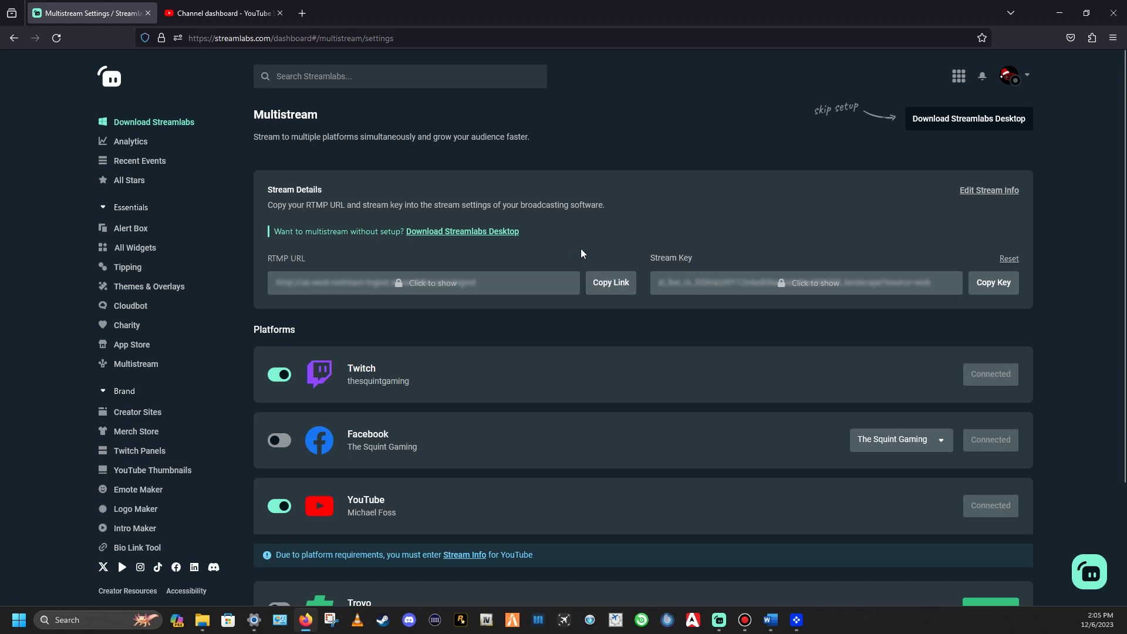
pyautogui.scroll(-3, 502, 365)
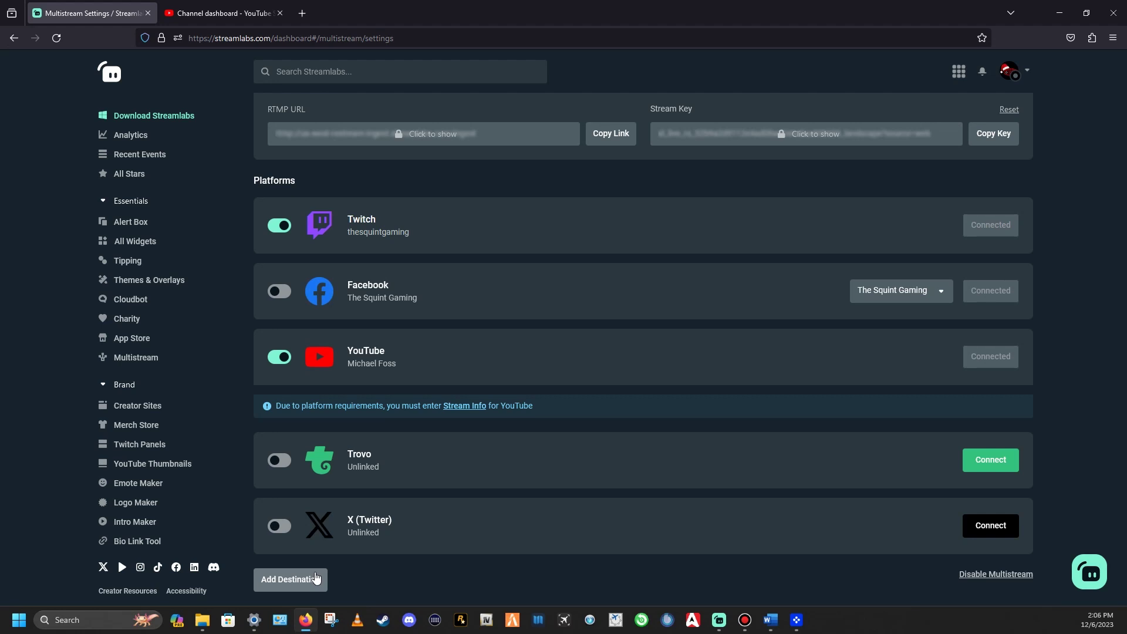
pyautogui.scroll(3, 374, 549)
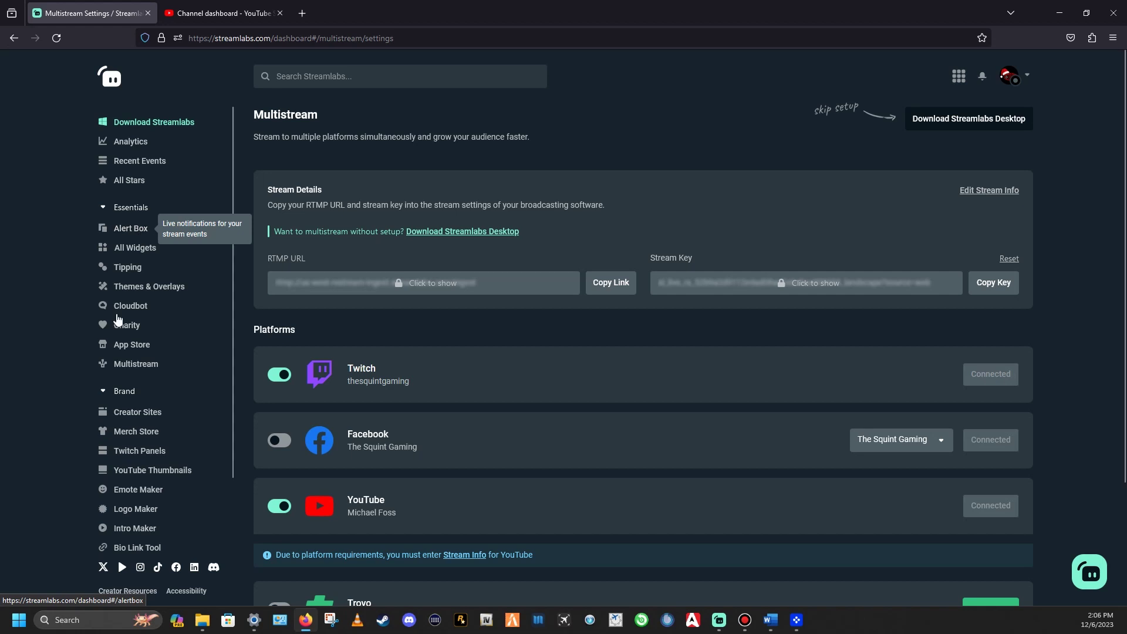
pyautogui.scroll(-3, 166, 527)
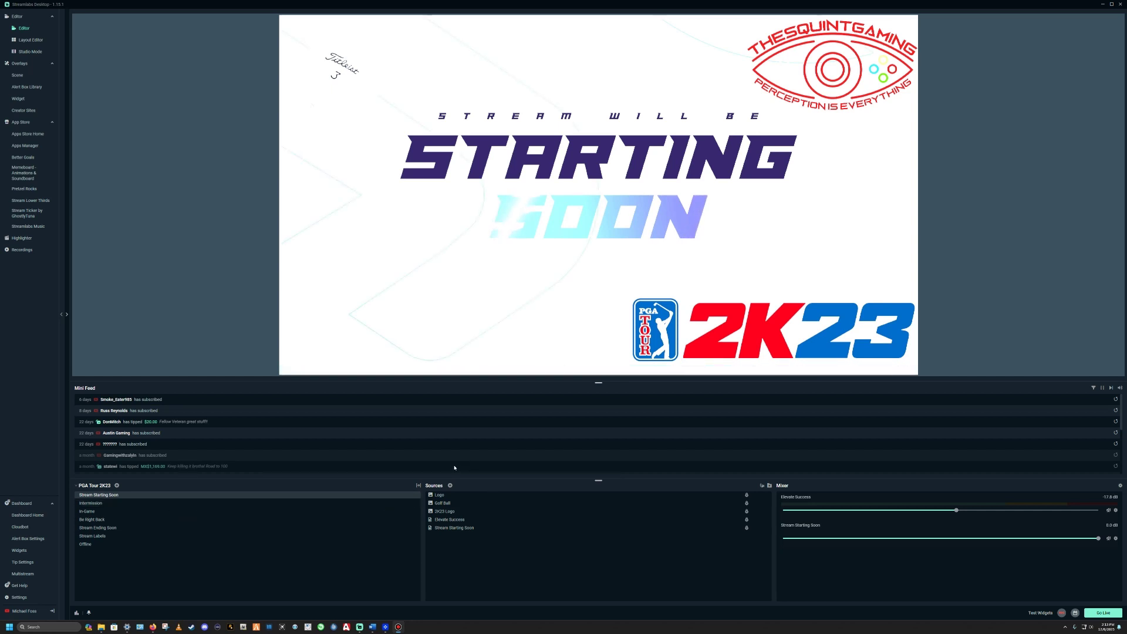
# In Streamlabs Desktop, enlarge the Intermission scene's Alertbox source and position it in the upper-left corner of the black webcam frame
pyautogui.click(109, 503)
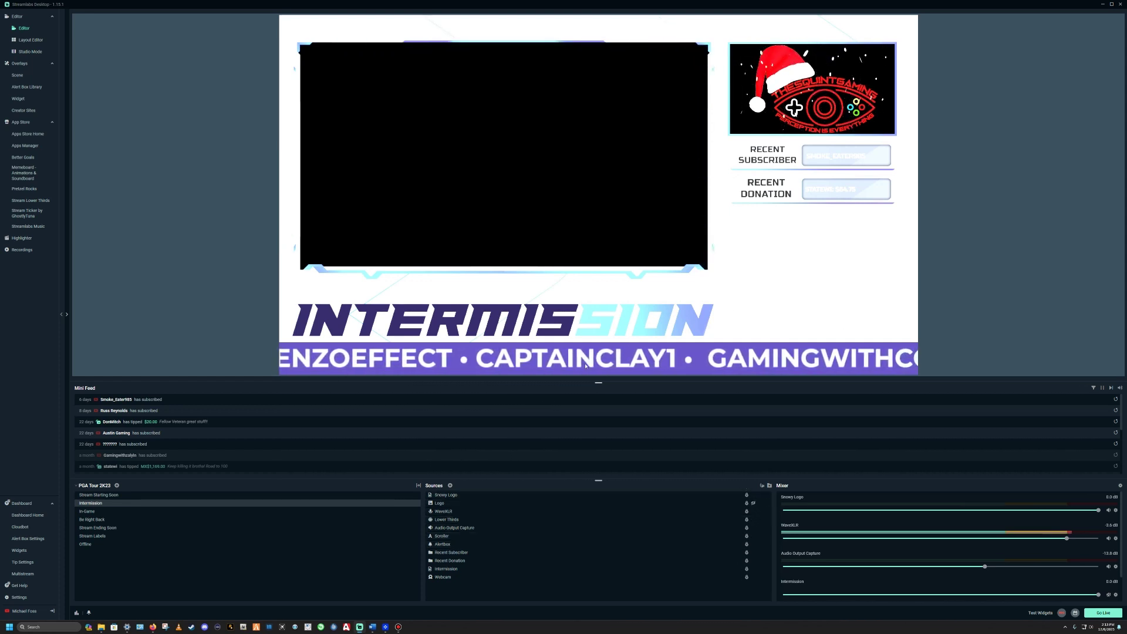
pyautogui.click(465, 547)
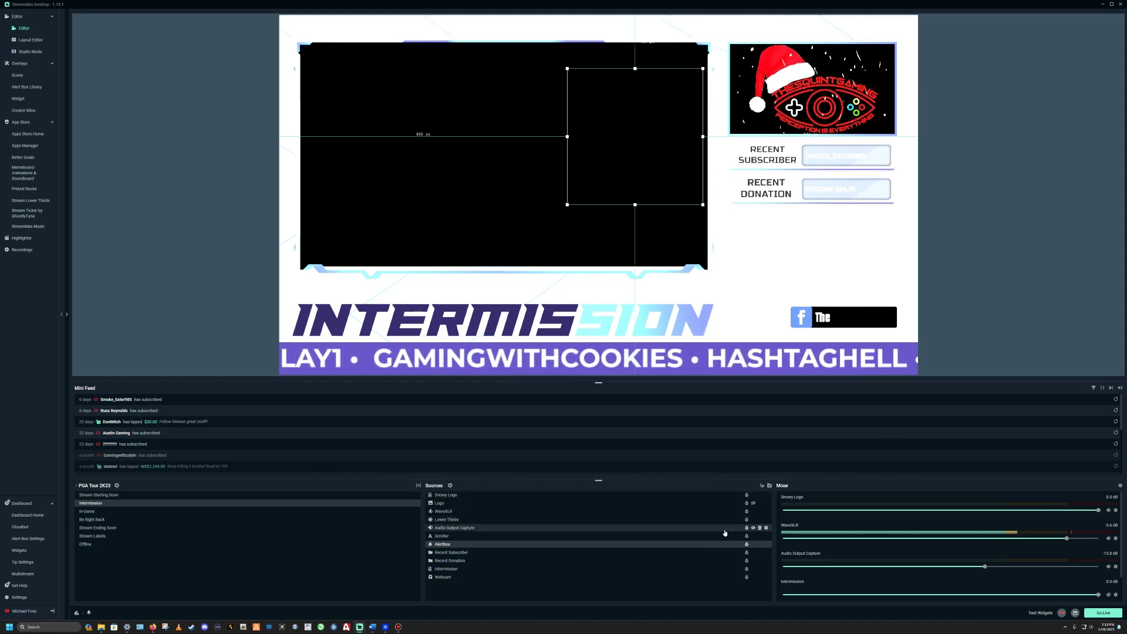
pyautogui.moveTo(632, 174); pyautogui.dragTo(408, 158)
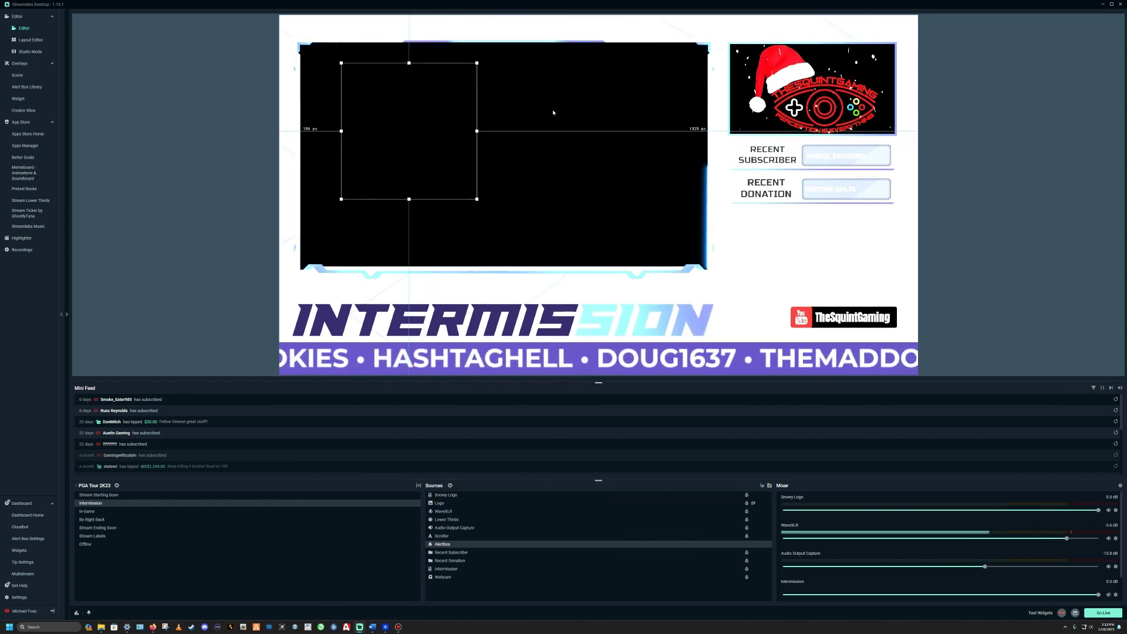
pyautogui.moveTo(477, 199); pyautogui.dragTo(527, 250)
pyautogui.moveTo(485, 202); pyautogui.dragTo(448, 185)
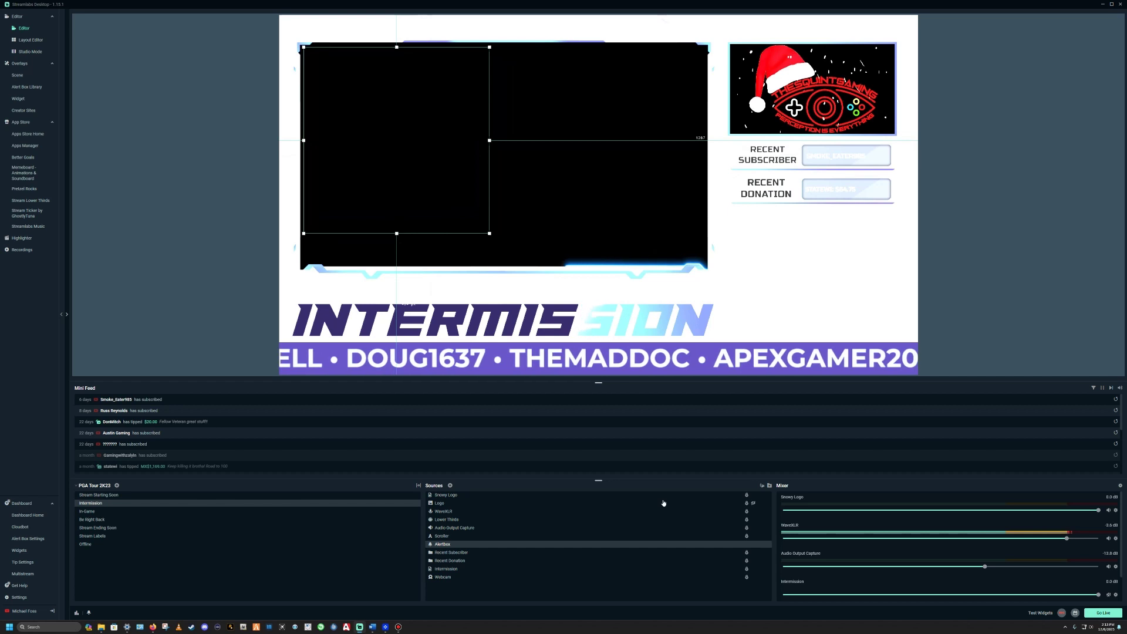
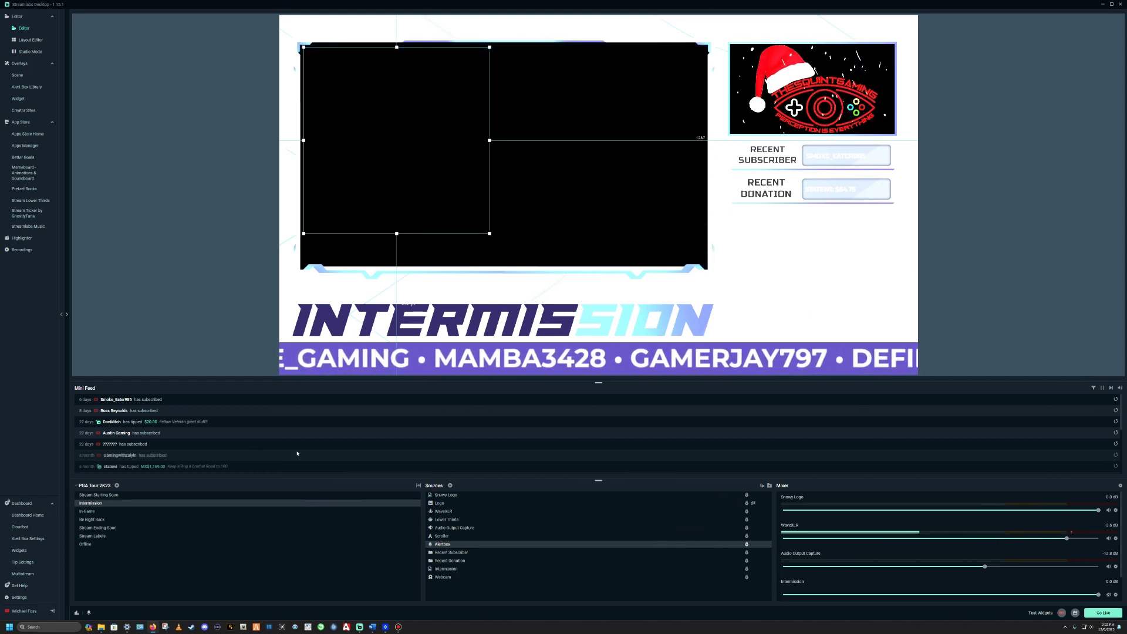
pyautogui.click(661, 371)
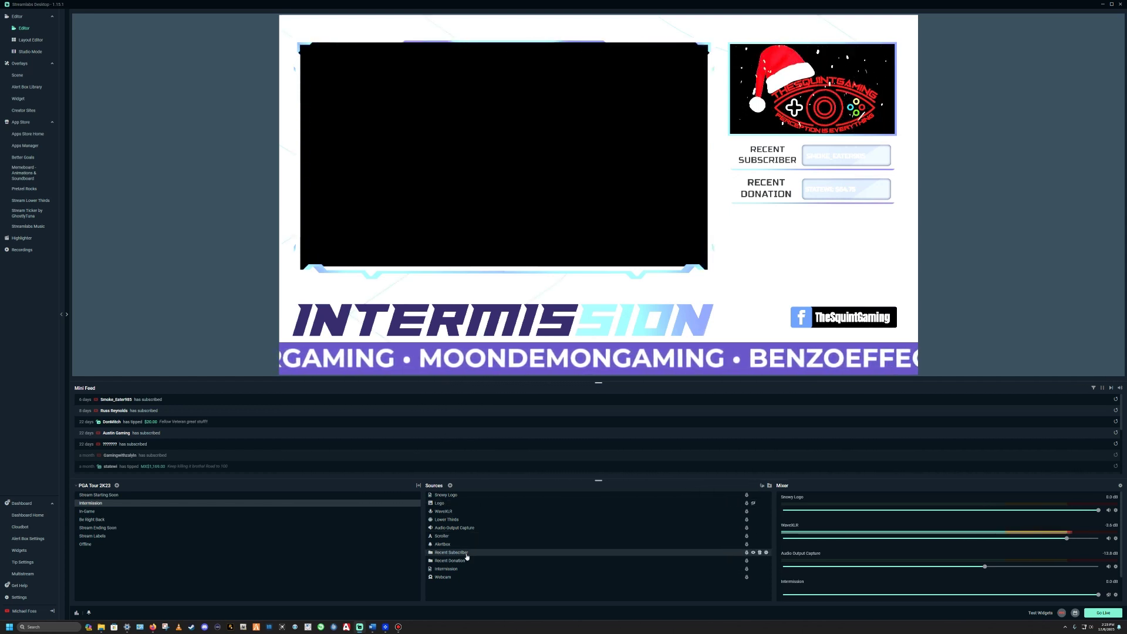
# Look at the text settings of the Scroller source, and close them without saving
pyautogui.doubleClick(457, 537)
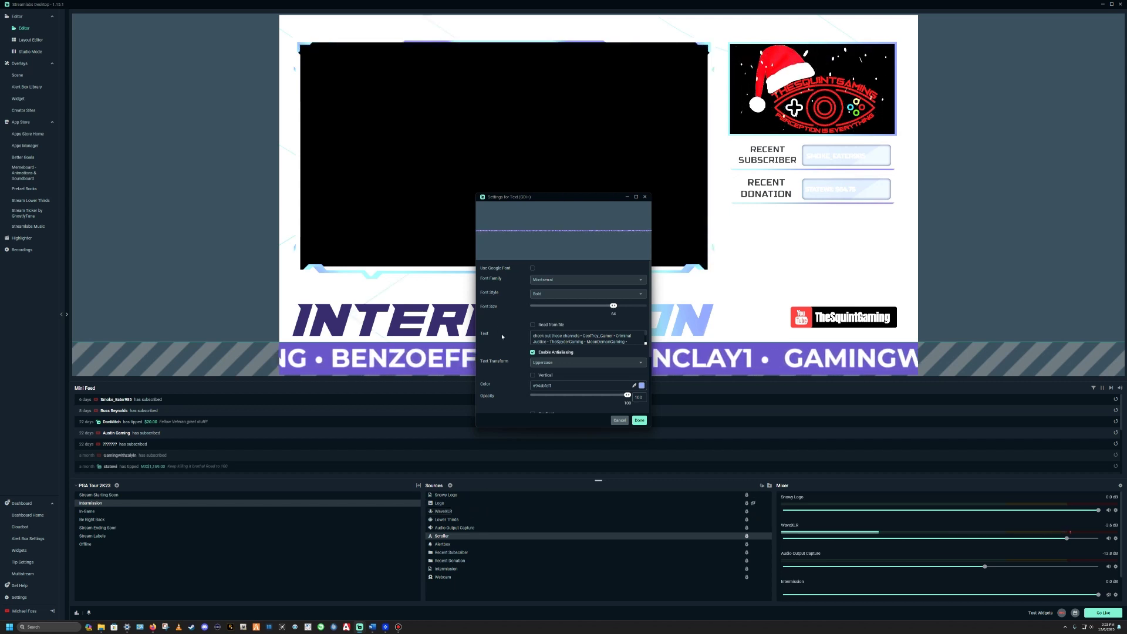
pyautogui.click(620, 421)
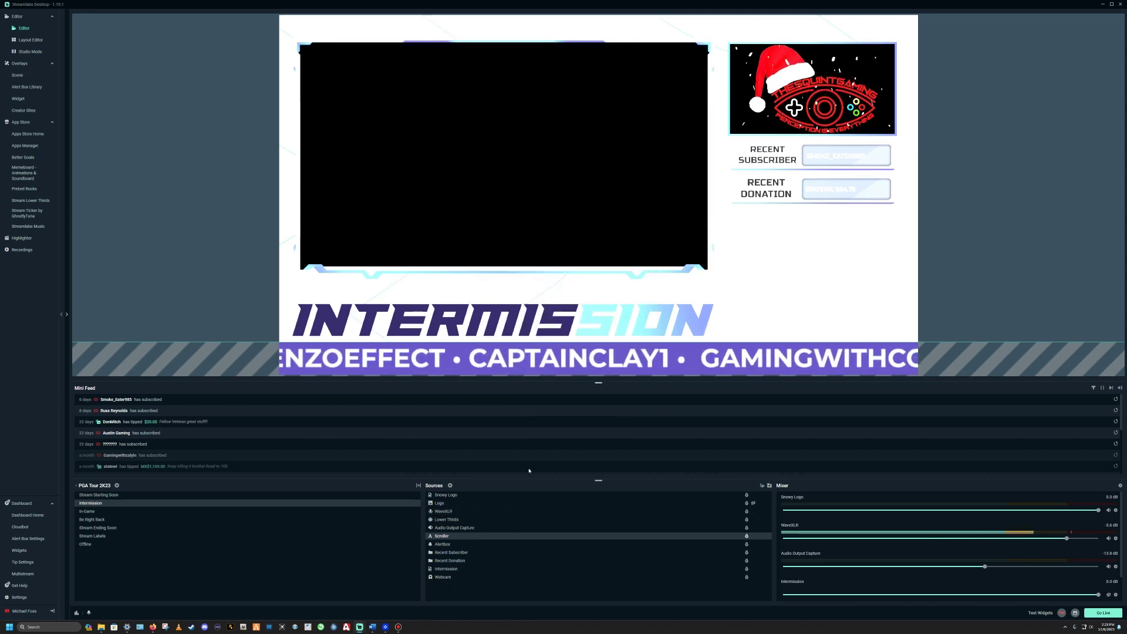
# Add a new Text (GDI+) source named Scroller2 to the Intermission scene instead of reusing an existing one
pyautogui.click(450, 486)
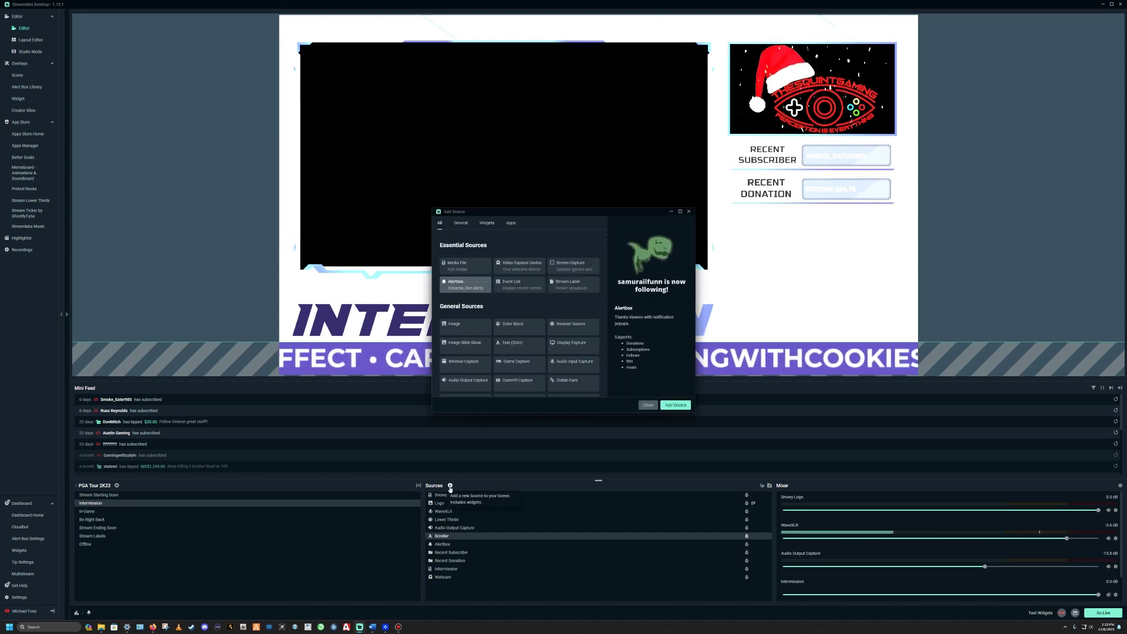
pyautogui.click(522, 350)
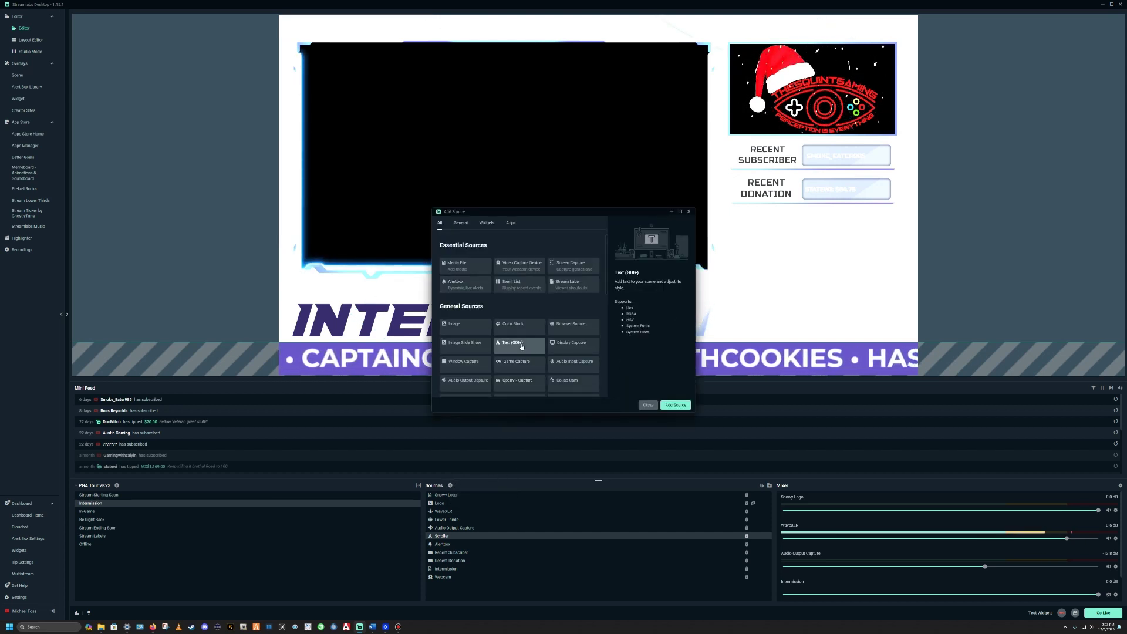
pyautogui.click(676, 408)
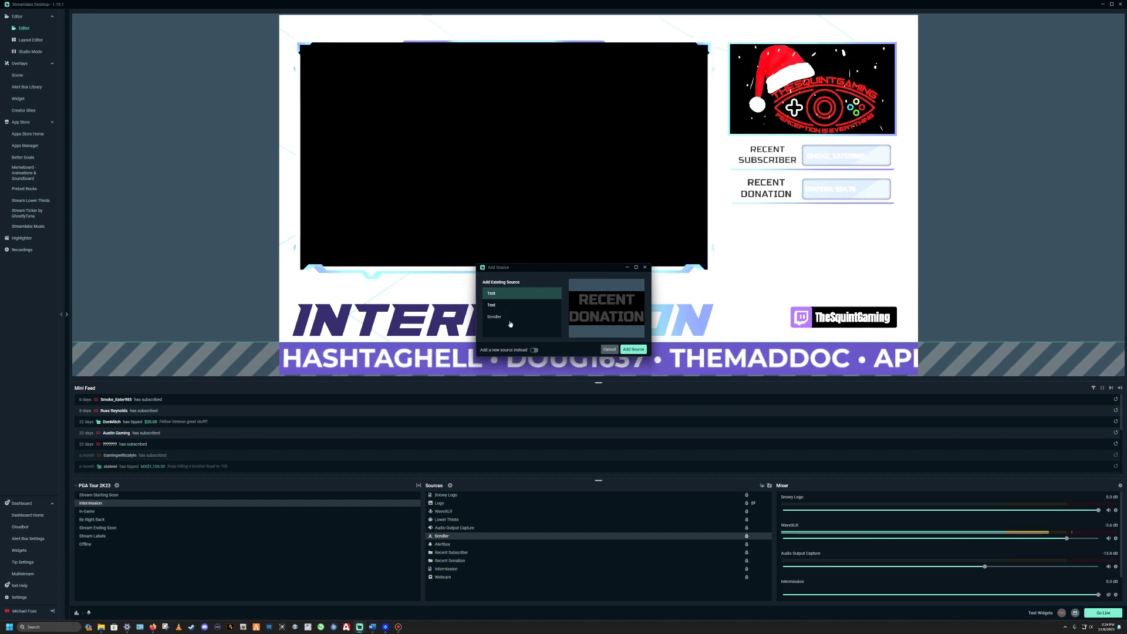
pyautogui.click(535, 350)
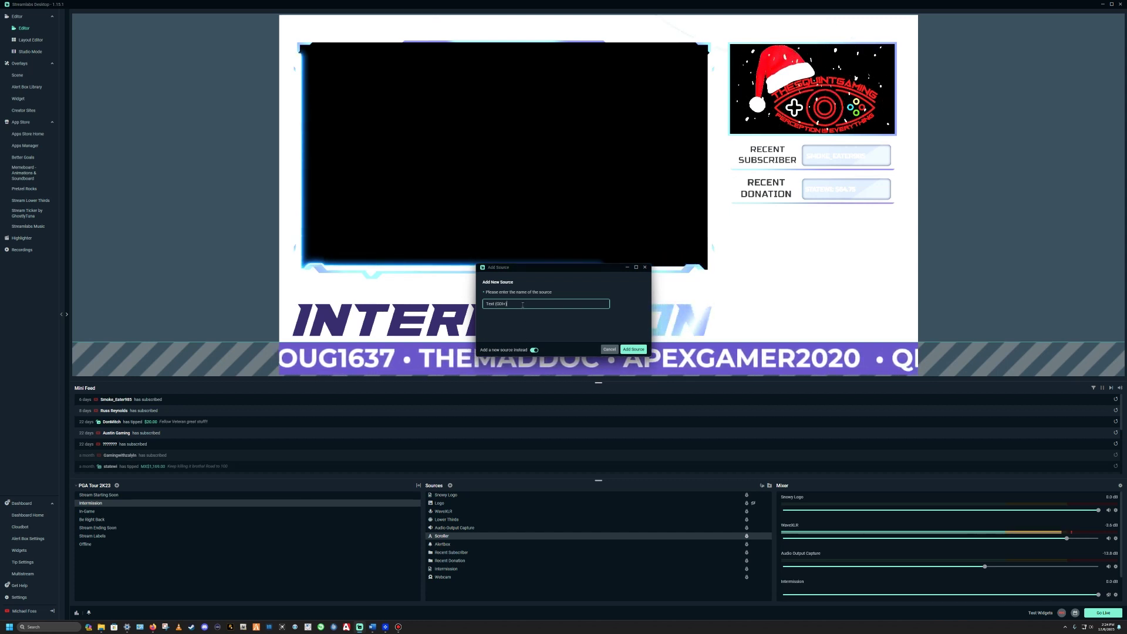
pyautogui.moveTo(522, 305); pyautogui.dragTo(480, 311)
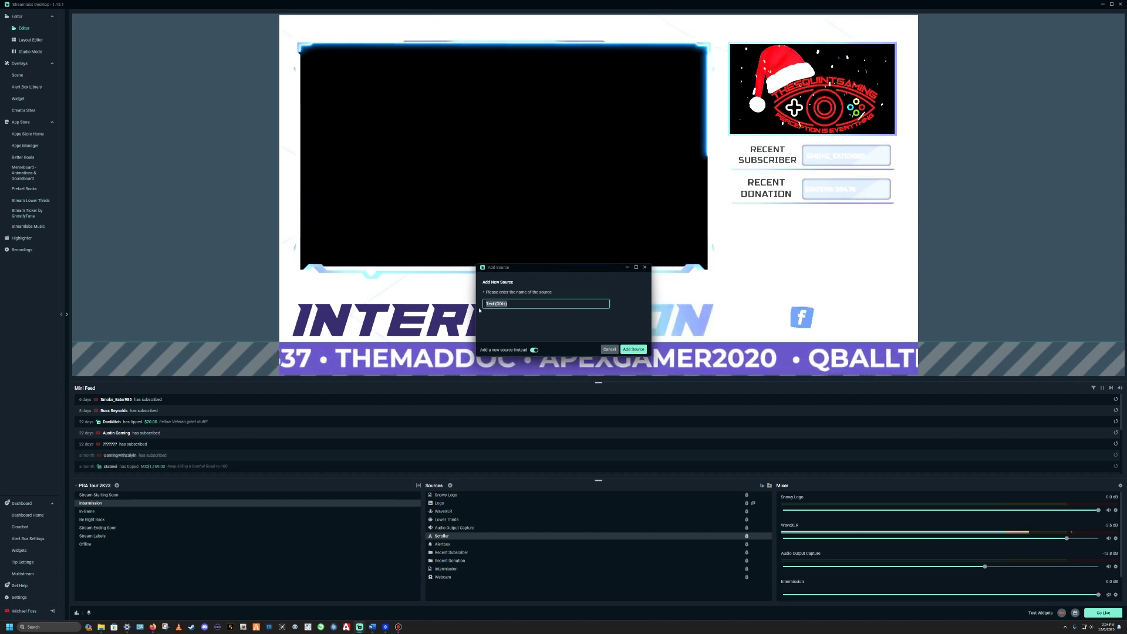
pyautogui.write('Scroller2')
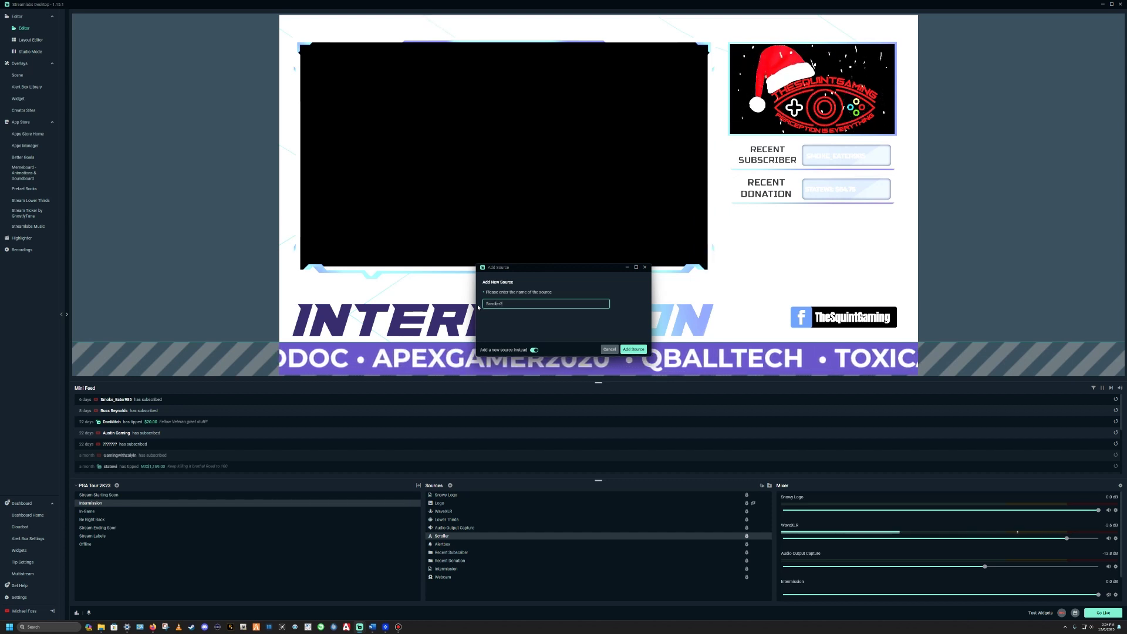
pyautogui.click(637, 350)
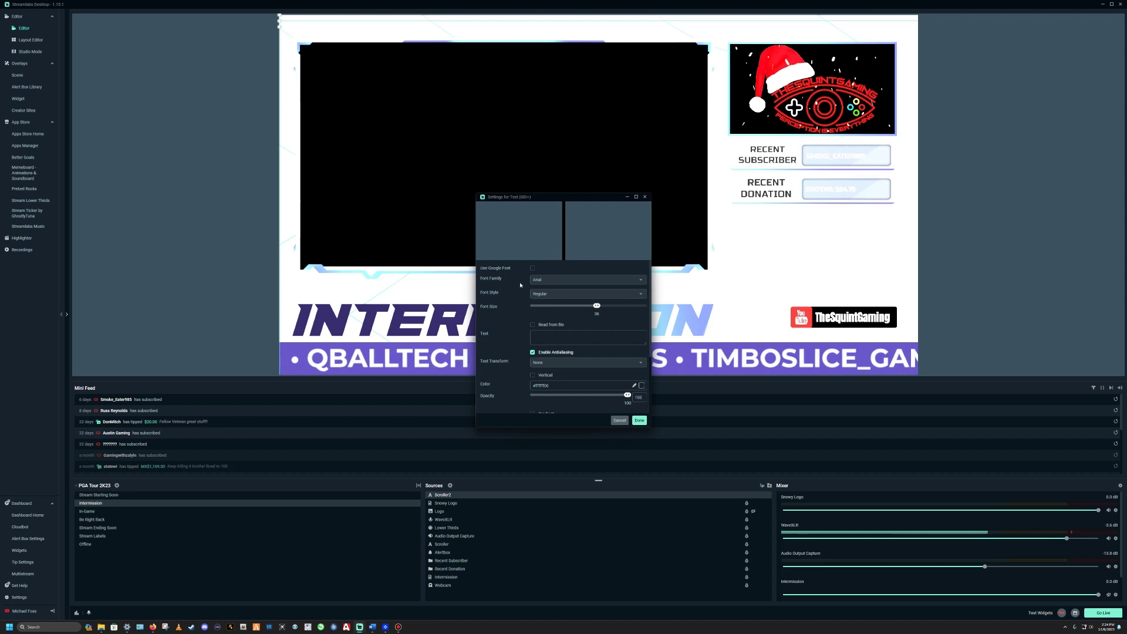
# Browse the font families available for the existing Scroller source, try the Google Font option, and discard the changes
pyautogui.click(445, 545)
pyautogui.doubleClick(445, 546)
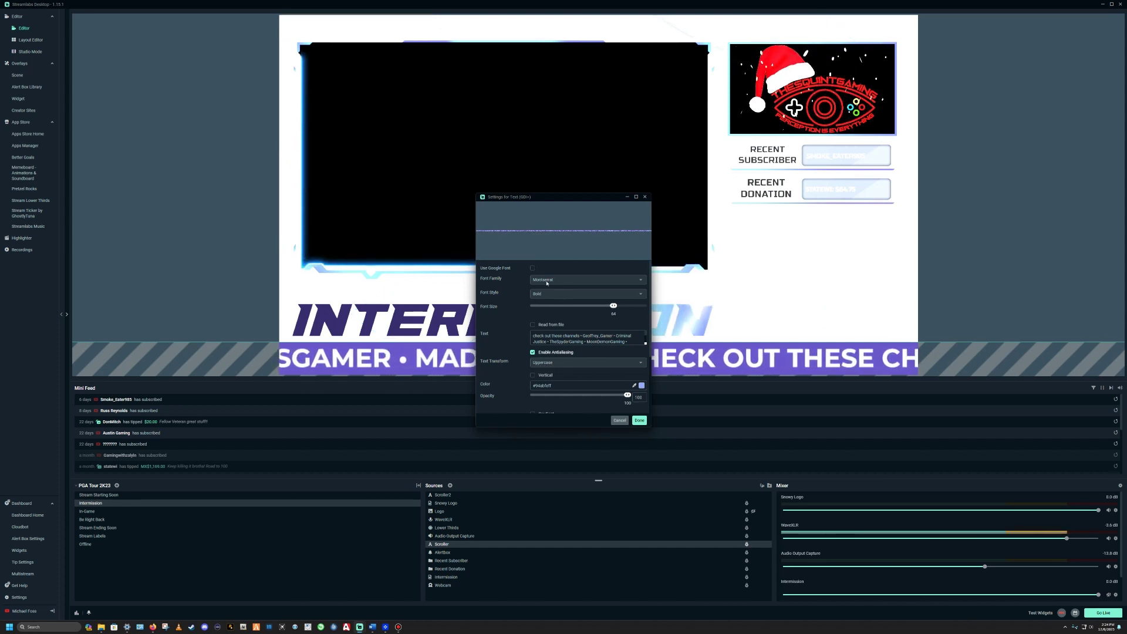
pyautogui.click(564, 281)
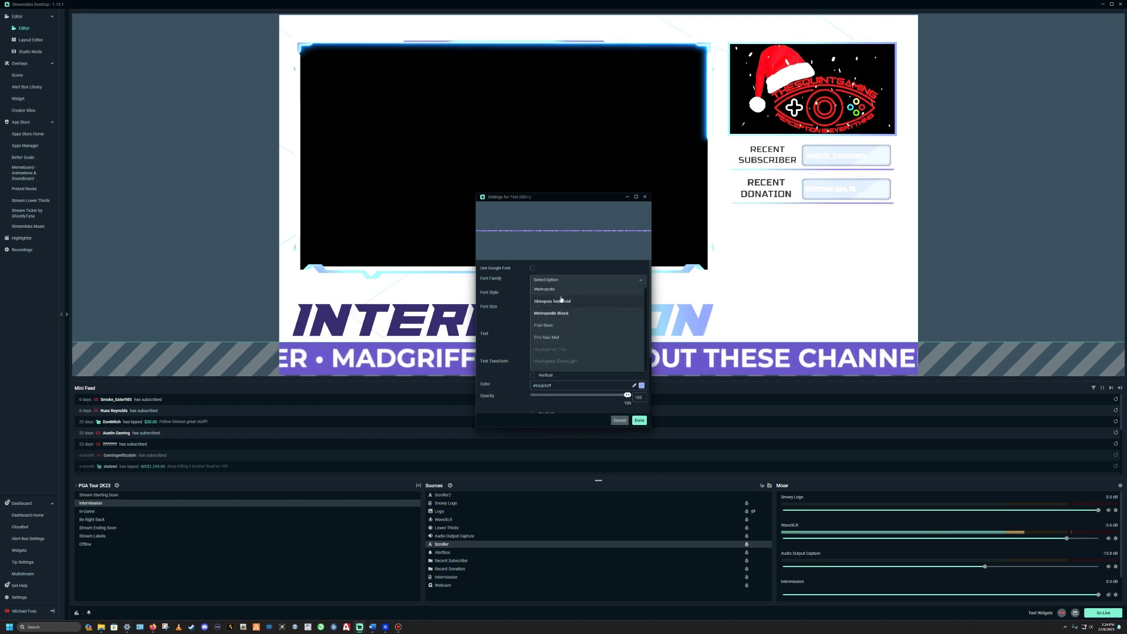
pyautogui.scroll(15, 562, 317)
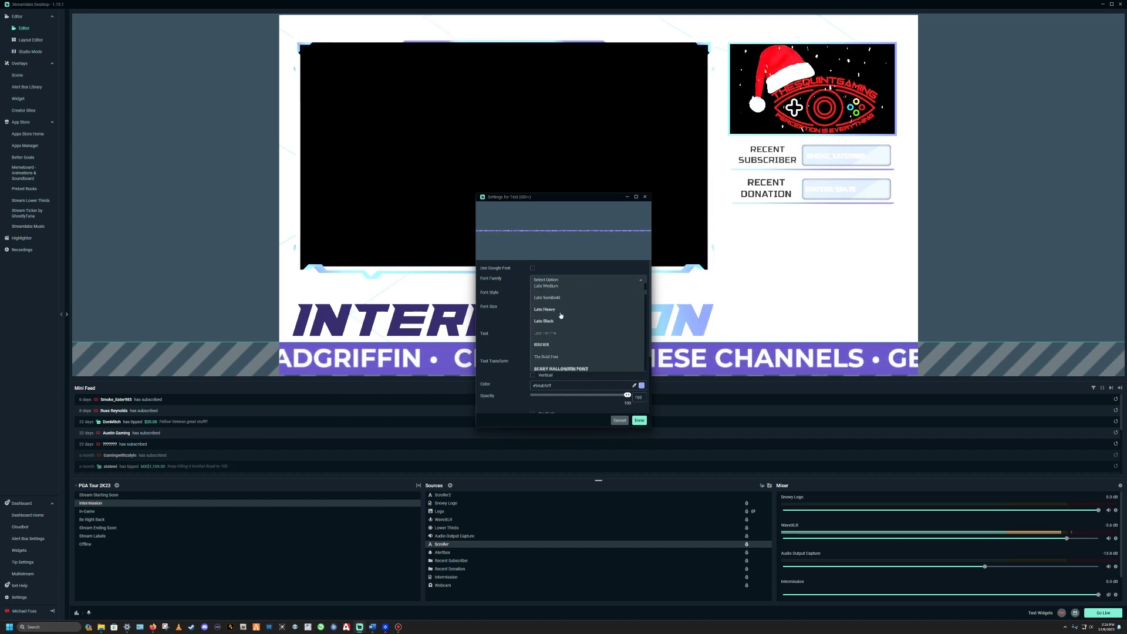
pyautogui.scroll(5, 562, 321)
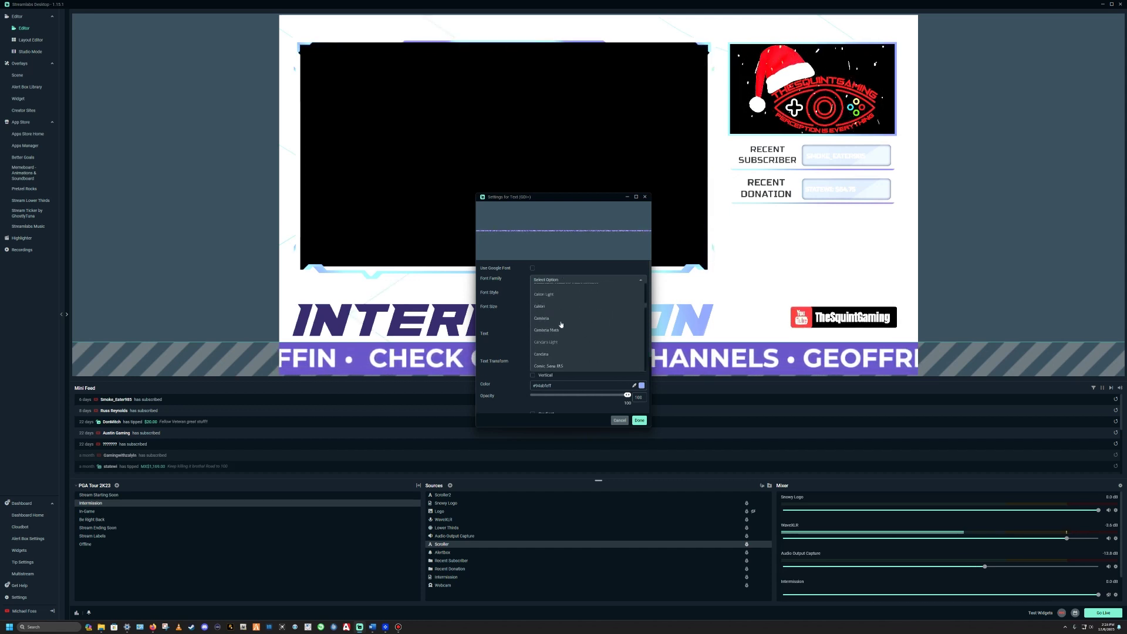
pyautogui.scroll(-20, 560, 324)
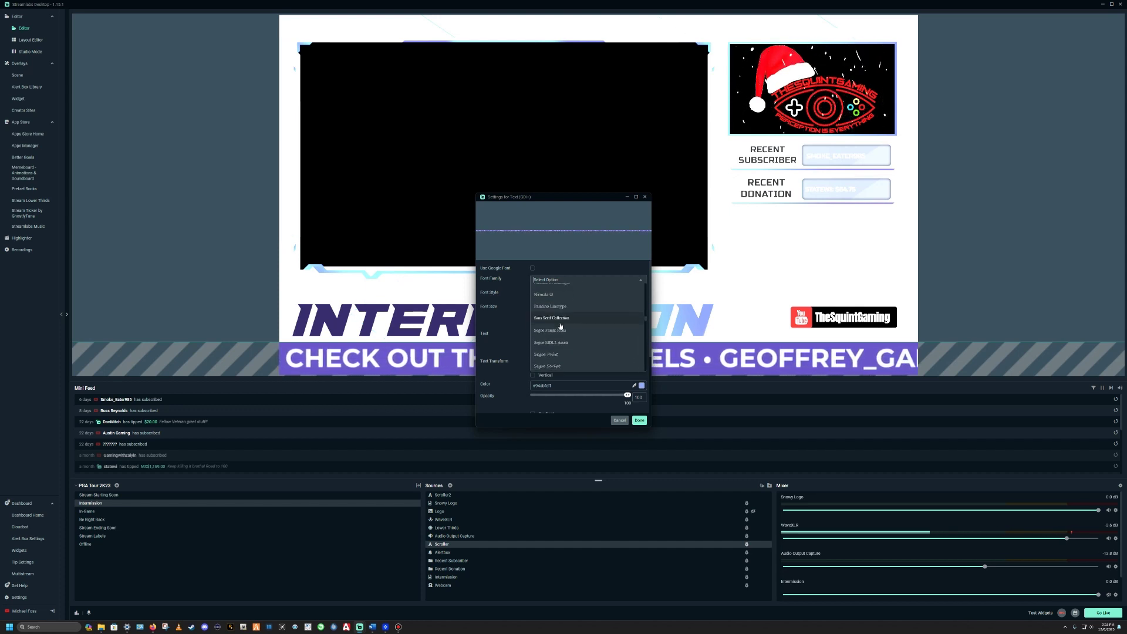
pyautogui.scroll(-10, 561, 326)
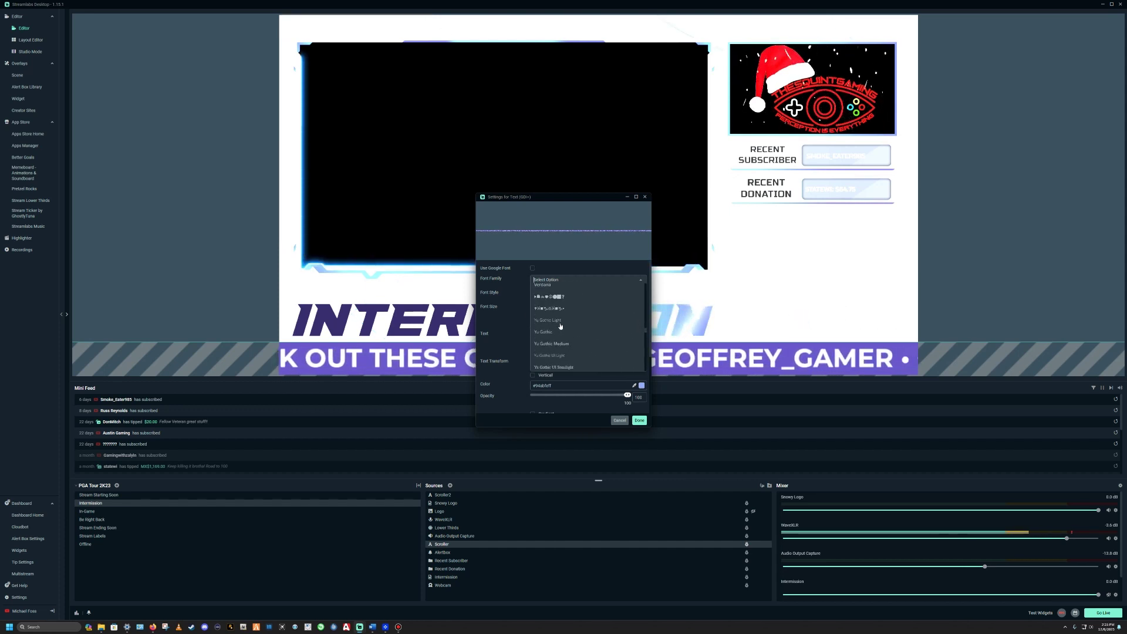
pyautogui.scroll(-8, 560, 326)
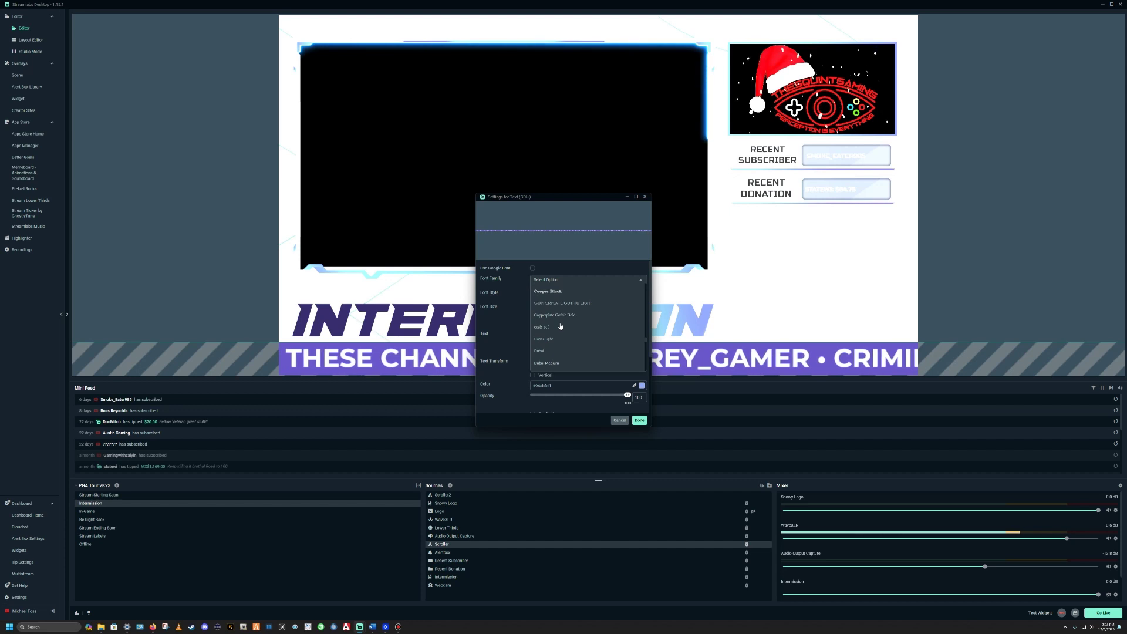
pyautogui.scroll(-3, 560, 326)
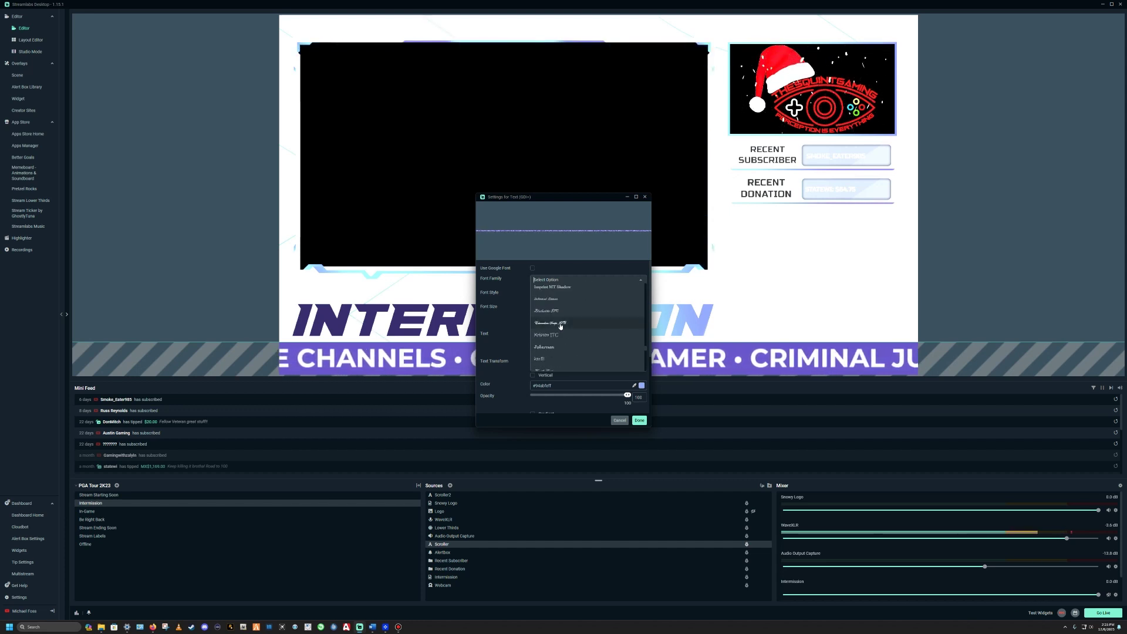
pyautogui.scroll(-1, 560, 327)
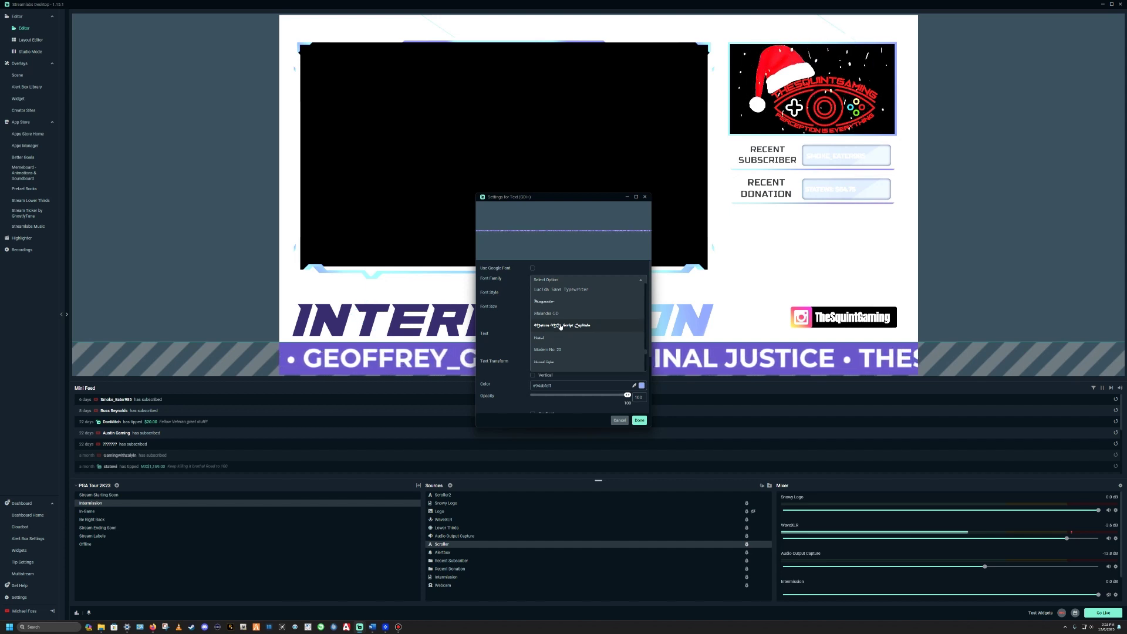
pyautogui.scroll(-3, 560, 328)
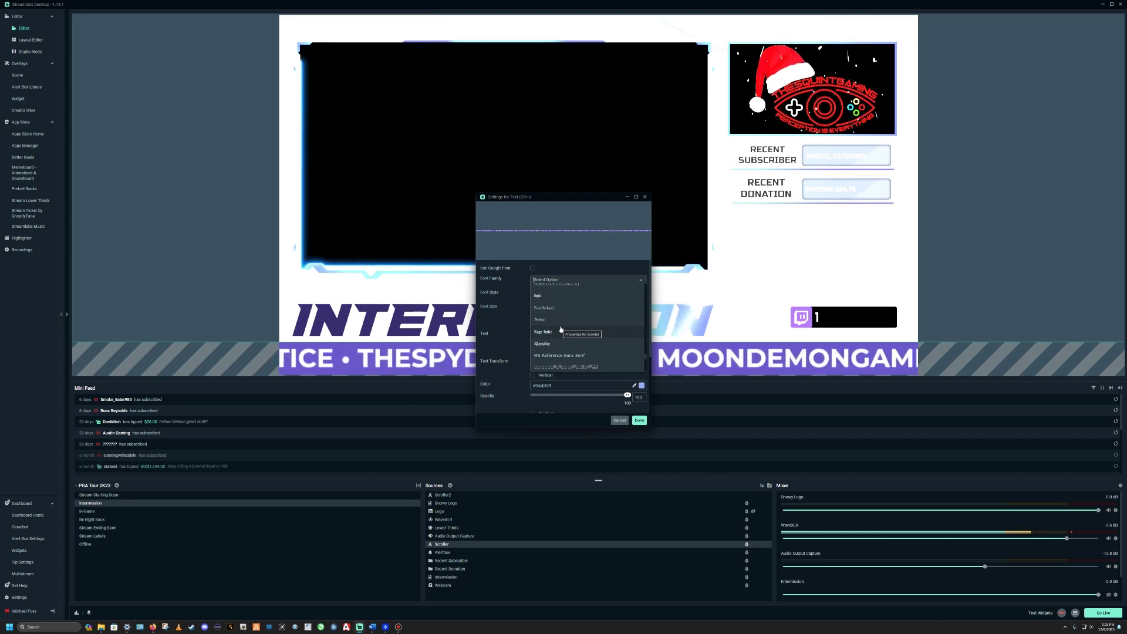
pyautogui.scroll(2, 562, 338)
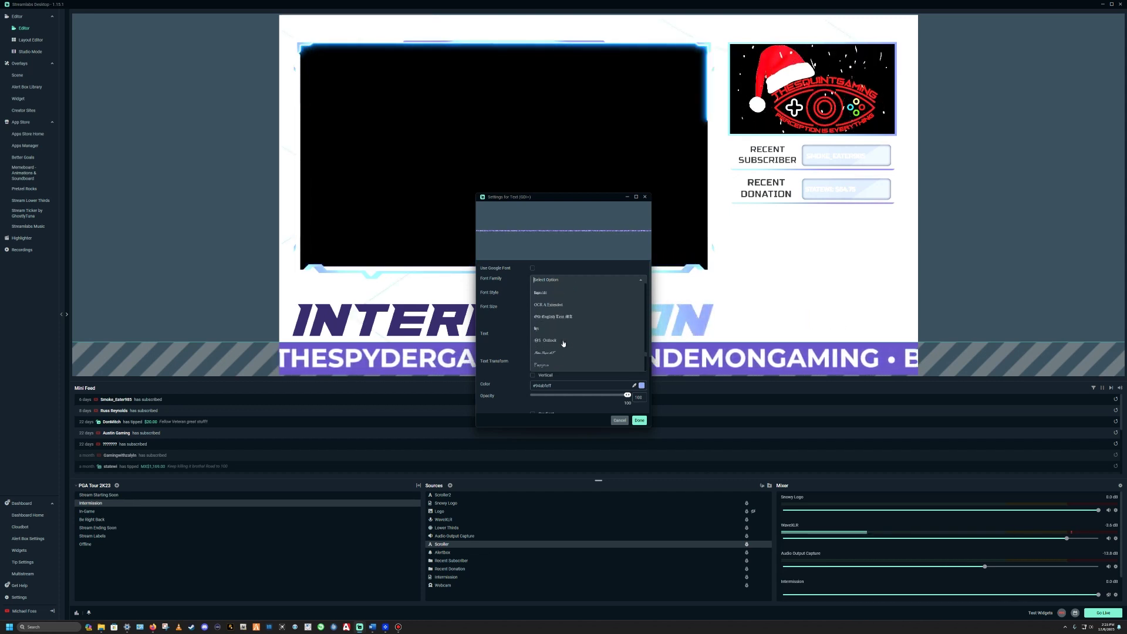
pyautogui.scroll(5, 563, 339)
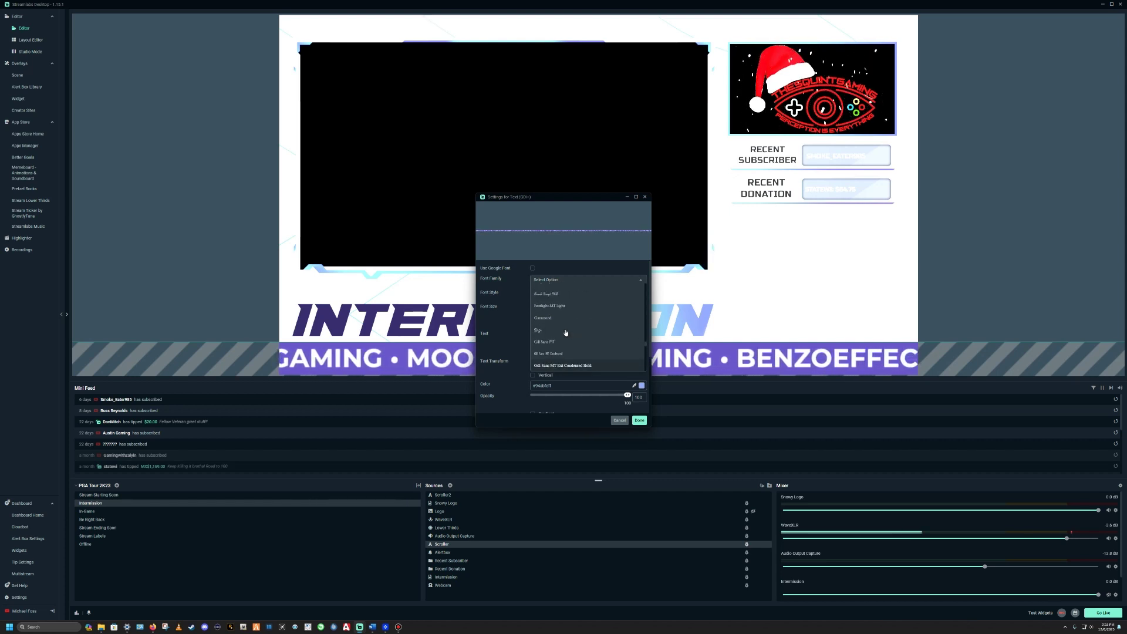
pyautogui.scroll(6, 565, 333)
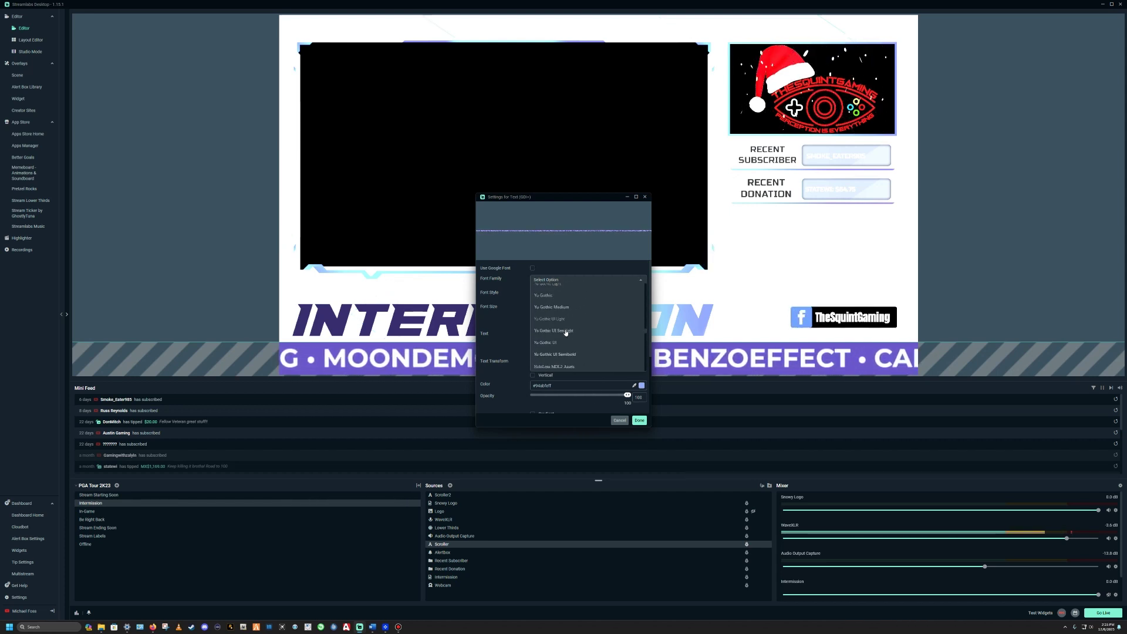
pyautogui.scroll(5, 565, 333)
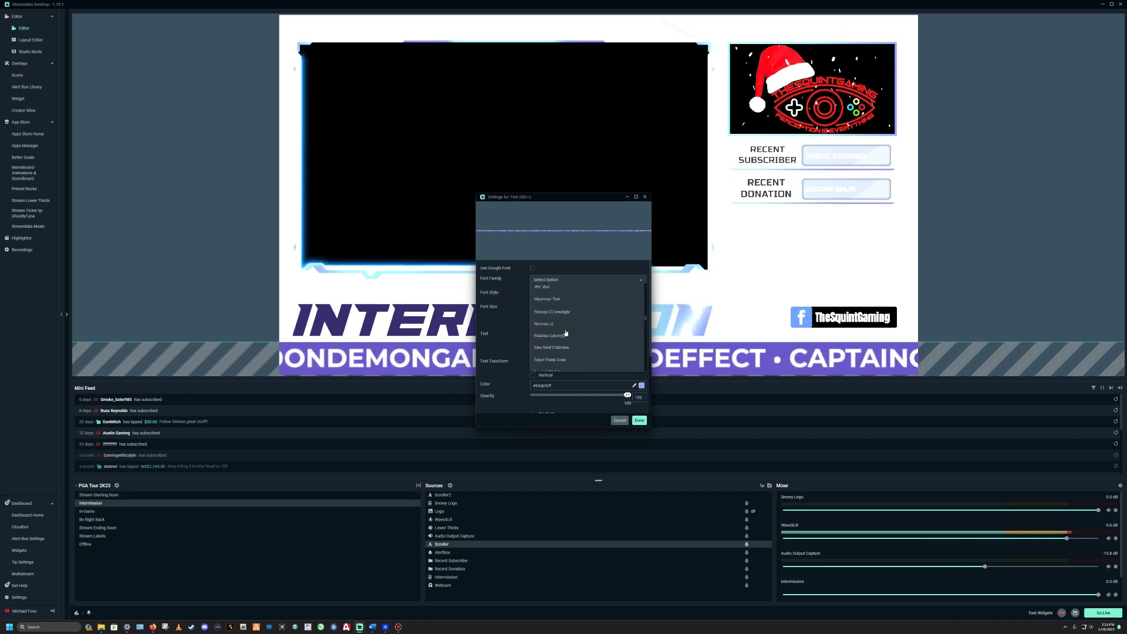
pyautogui.scroll(8, 565, 333)
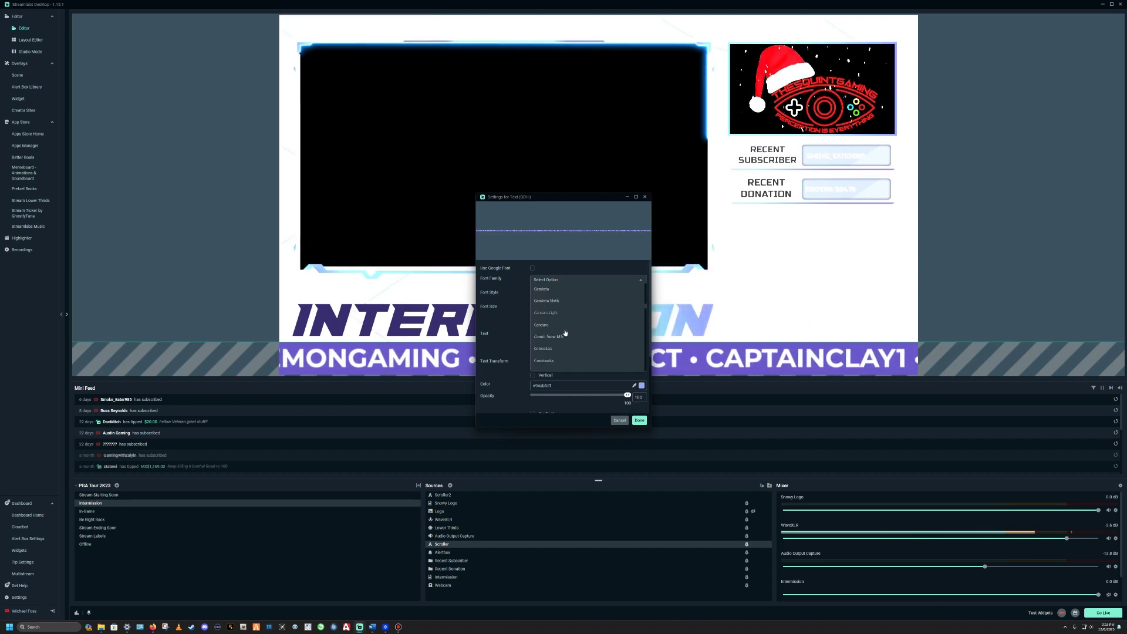
pyautogui.scroll(-10, 565, 332)
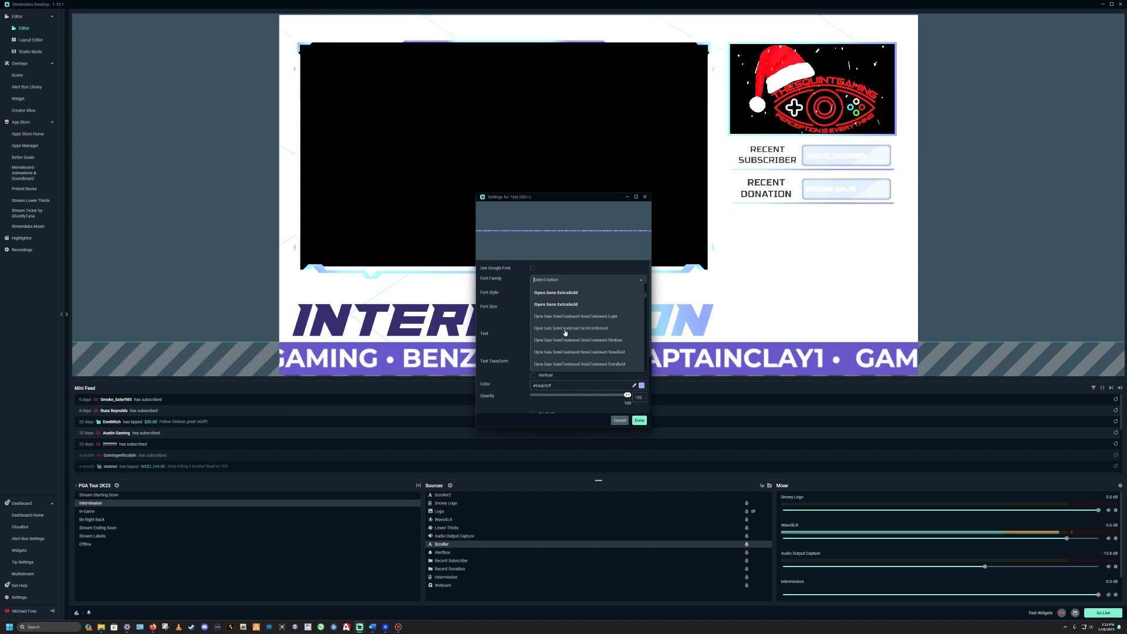
pyautogui.scroll(-3, 565, 334)
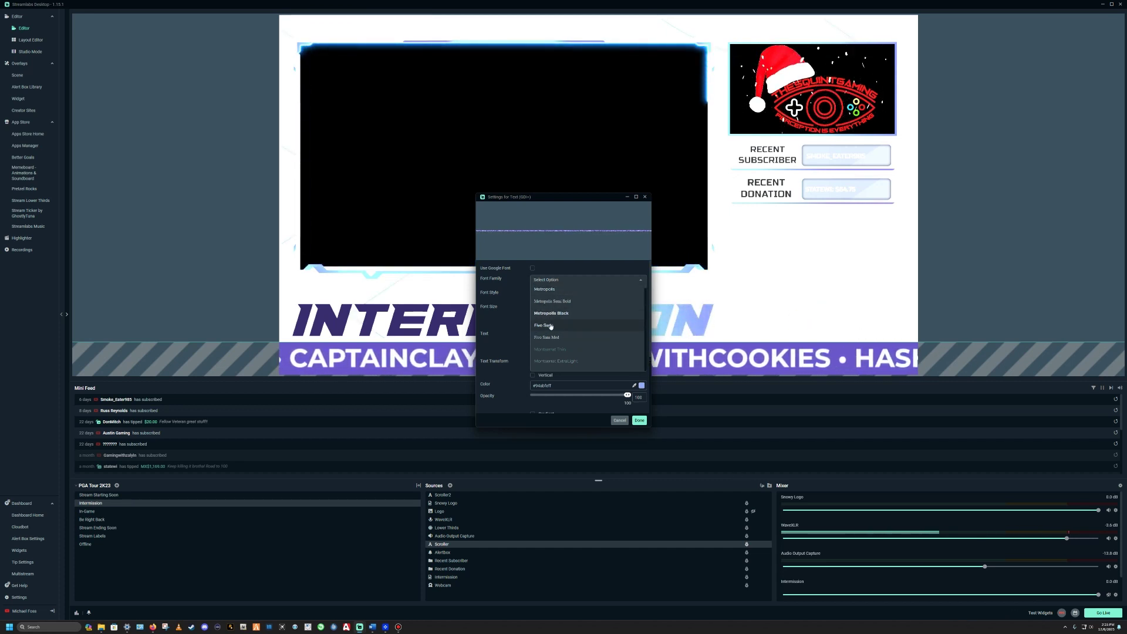
pyautogui.scroll(-4, 566, 338)
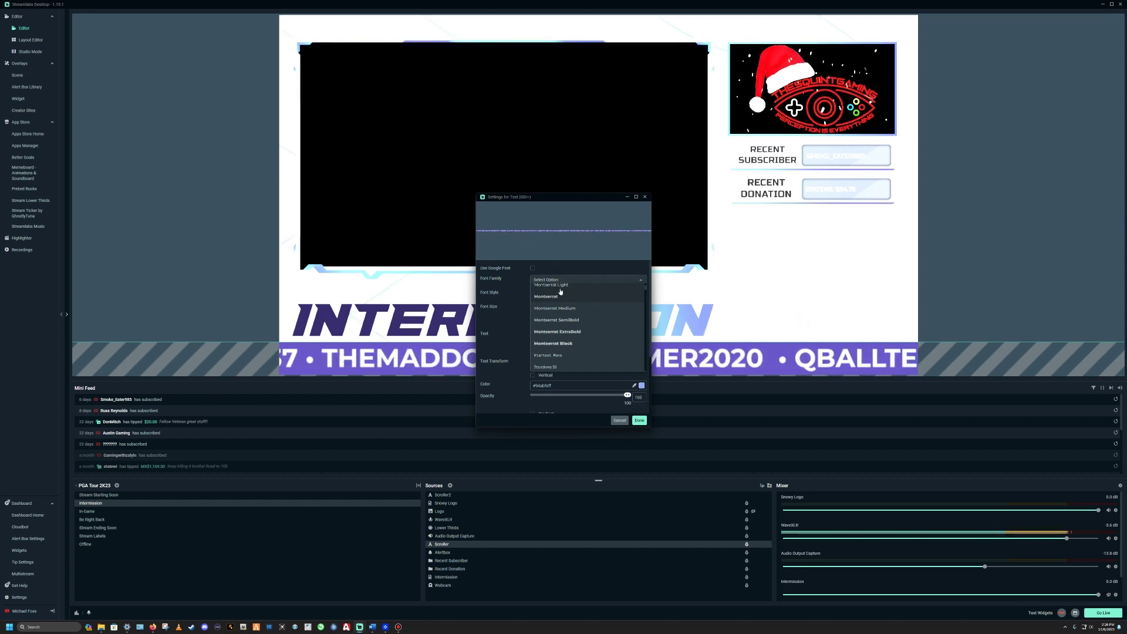
pyautogui.click(569, 271)
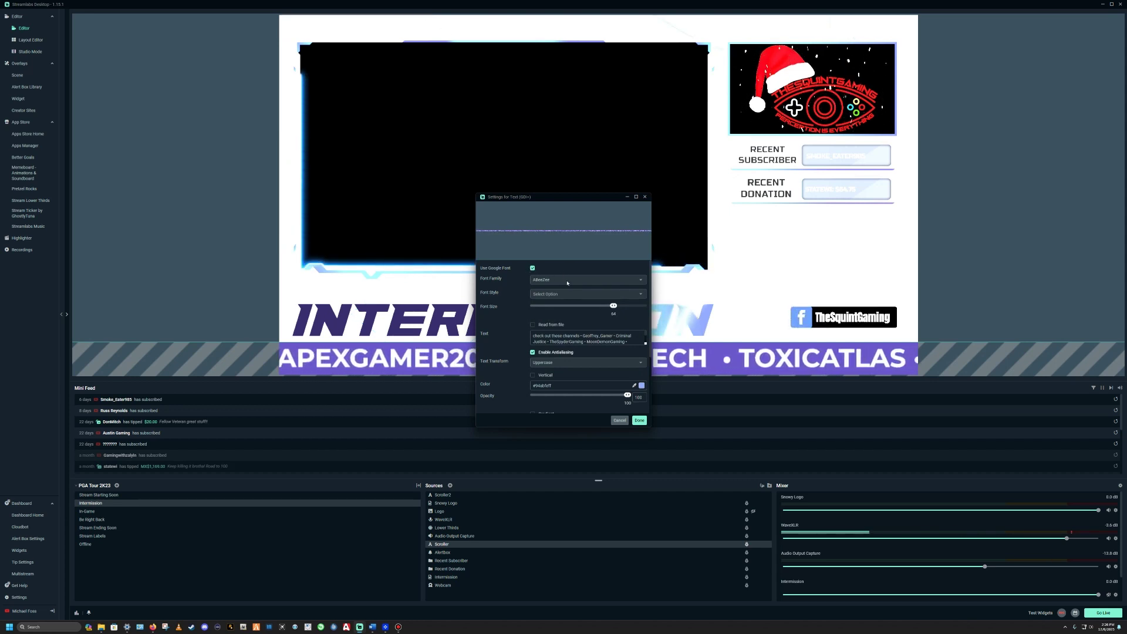
pyautogui.click(620, 421)
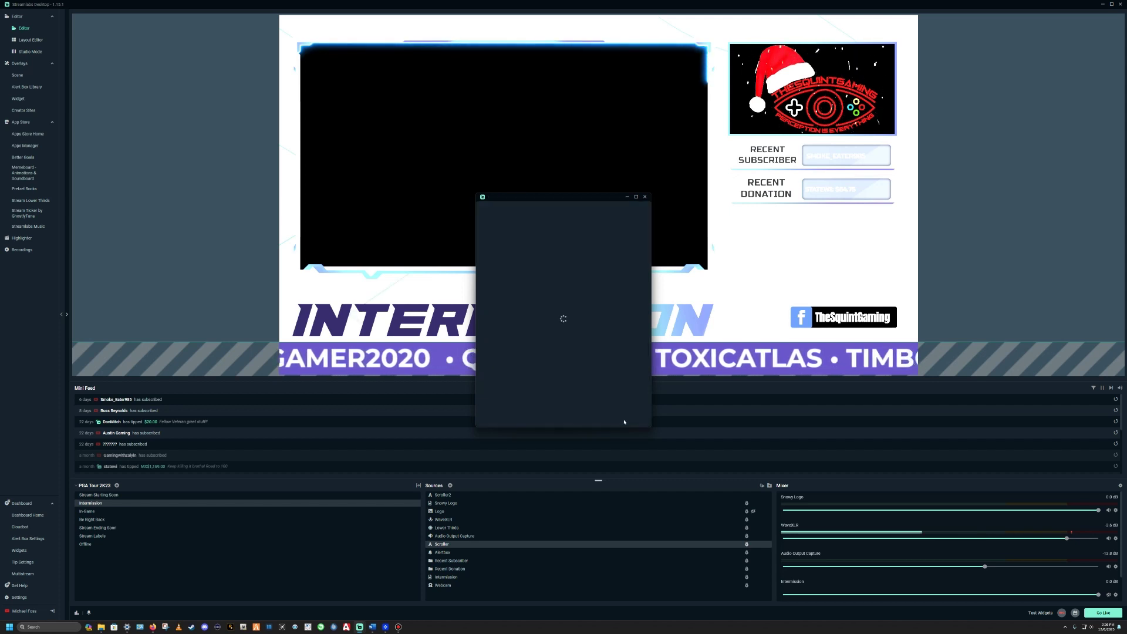
# Review the Scroller source's text settings, from font and text transform to colors, background and alignment, and close them
pyautogui.doubleClick(443, 546)
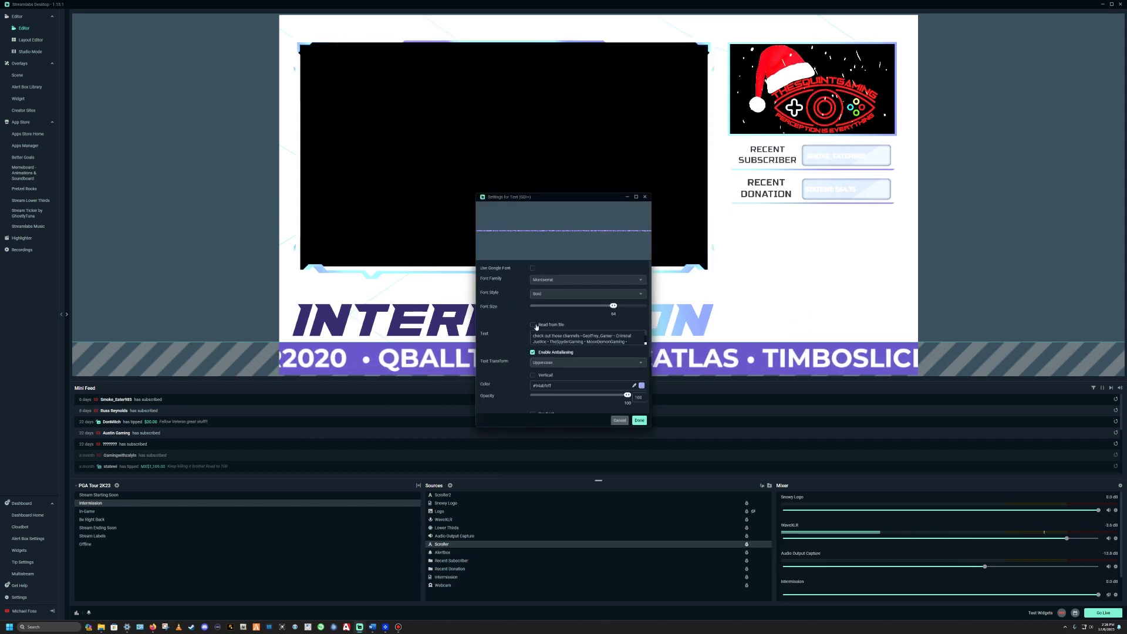
pyautogui.scroll(-3, 527, 344)
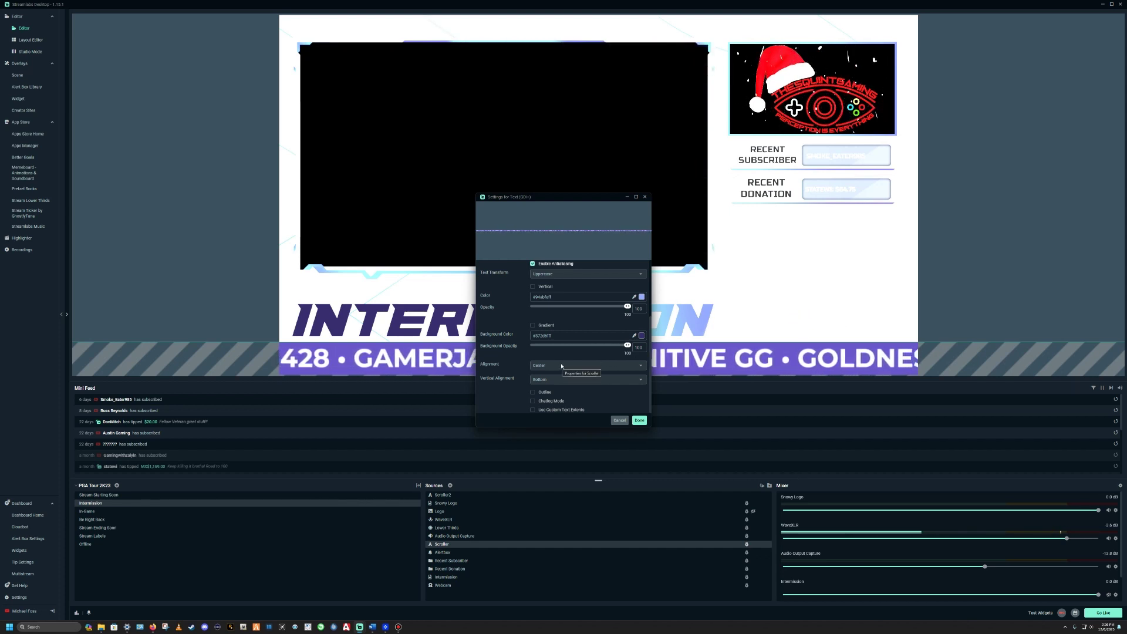
pyautogui.scroll(3, 563, 366)
pyautogui.scroll(1, 566, 365)
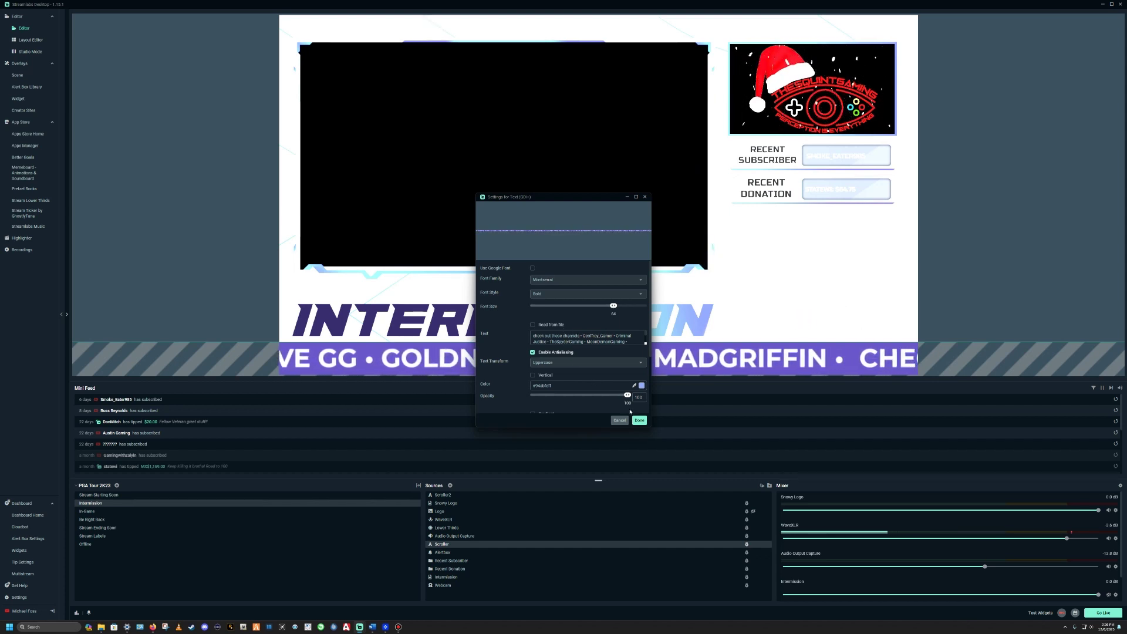
pyautogui.click(640, 421)
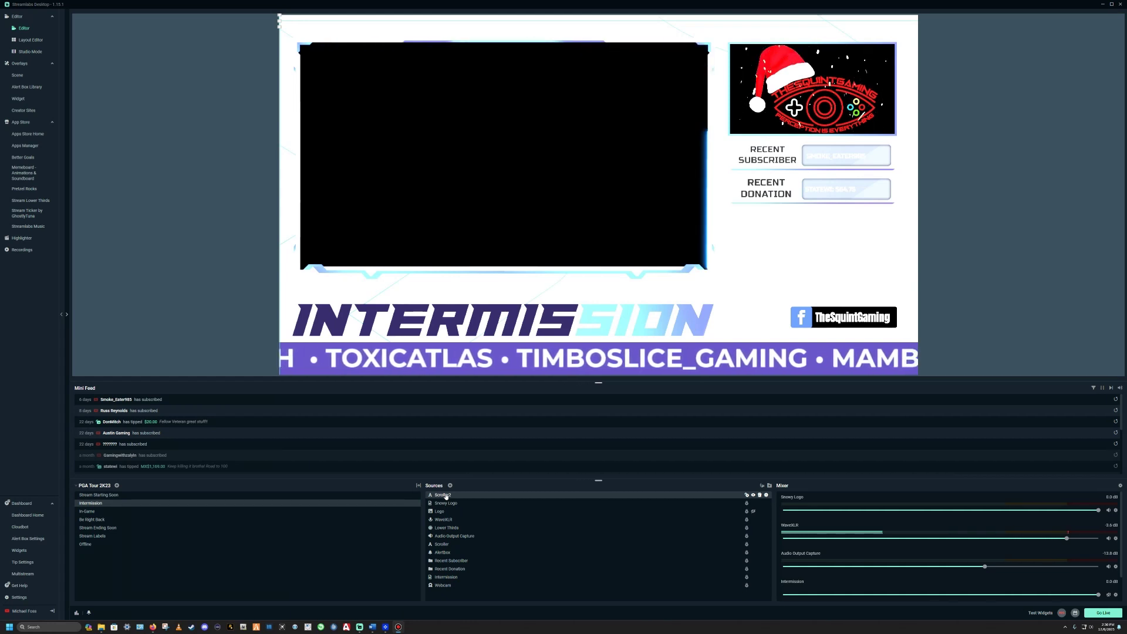
# Add a new filter of type Scroll, with the filter name Scroll, to the Scroller2 text source
pyautogui.rightClick(446, 497)
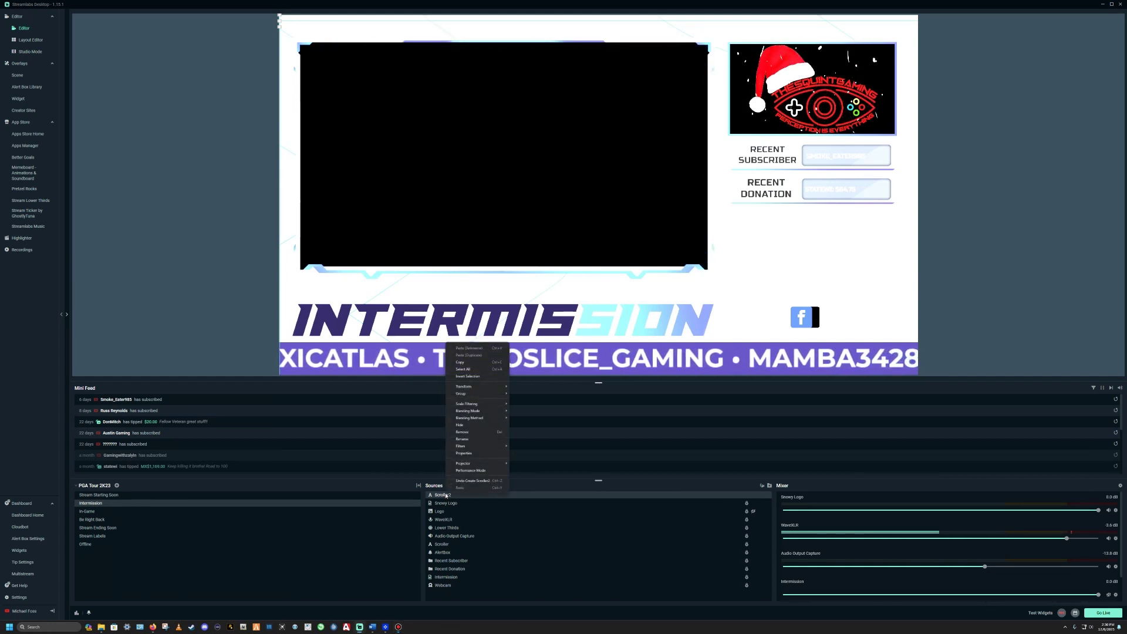
pyautogui.moveTo(465, 447)
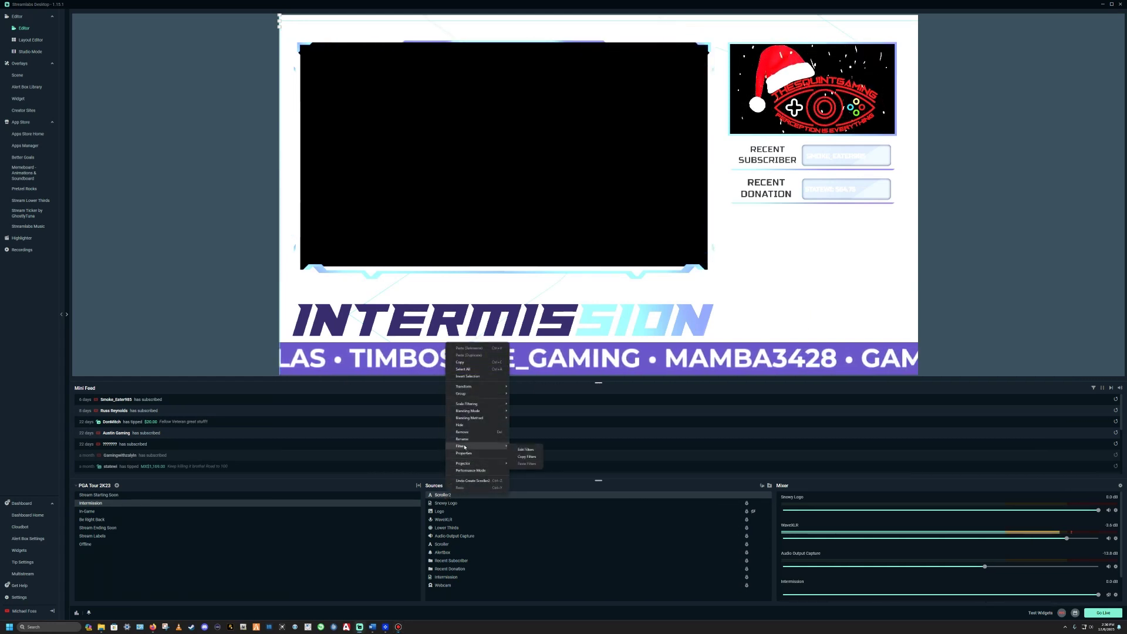
pyautogui.click(526, 451)
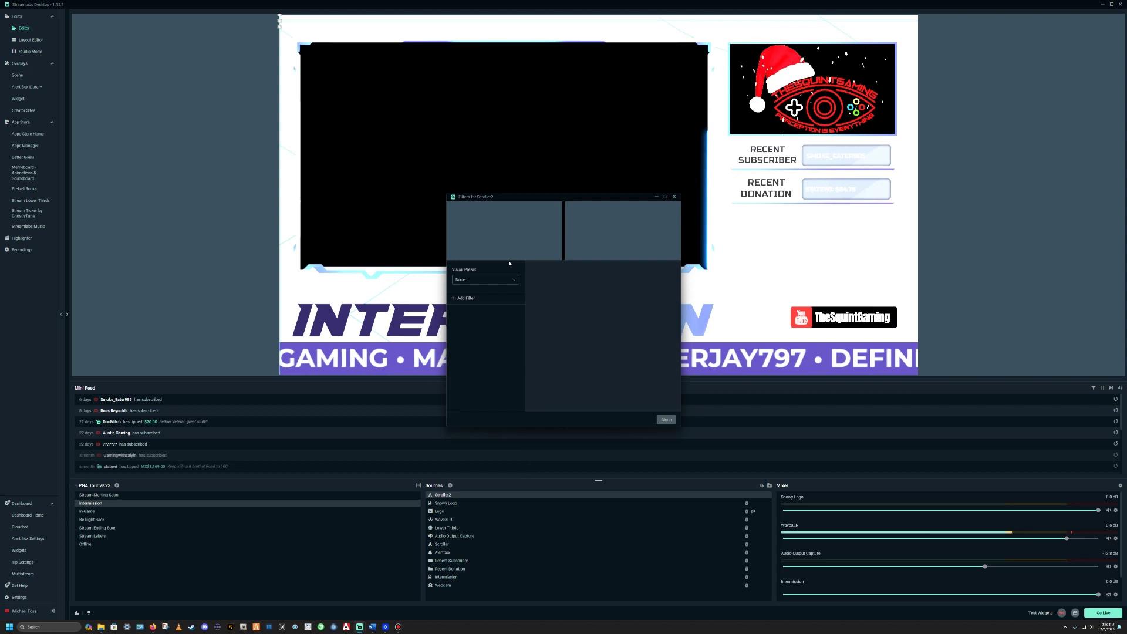
pyautogui.click(477, 281)
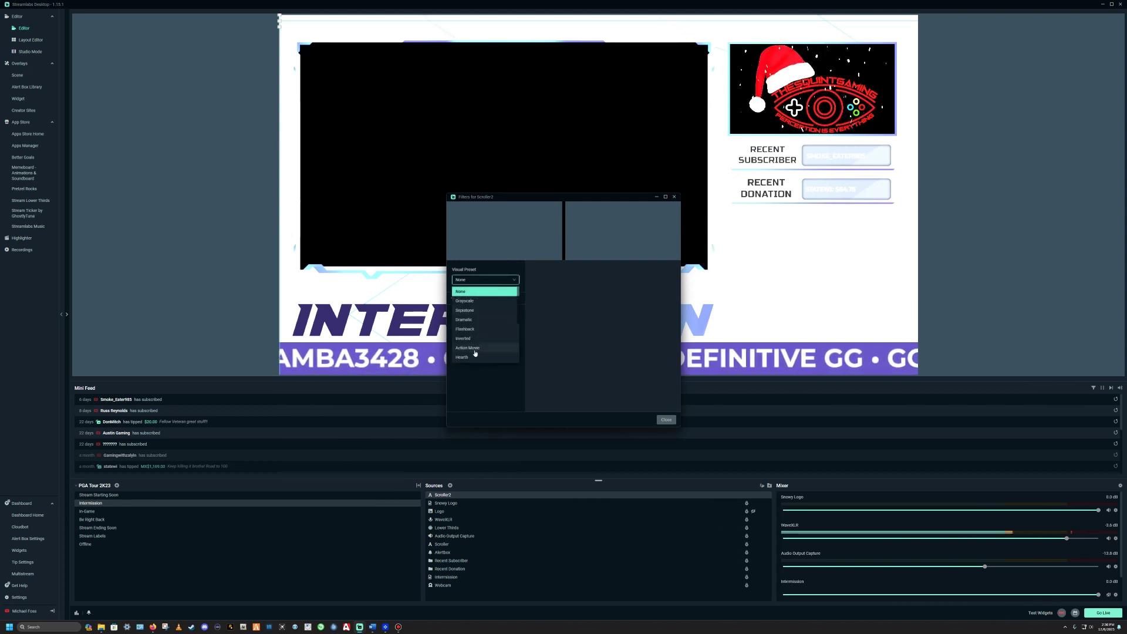
pyautogui.click(483, 286)
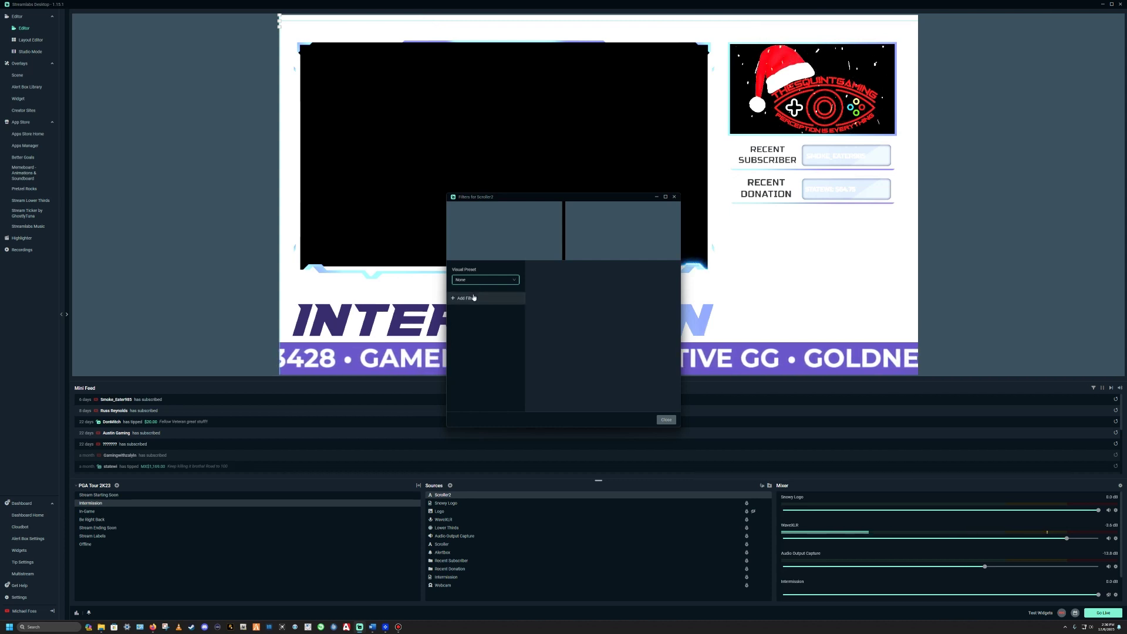
pyautogui.click(468, 299)
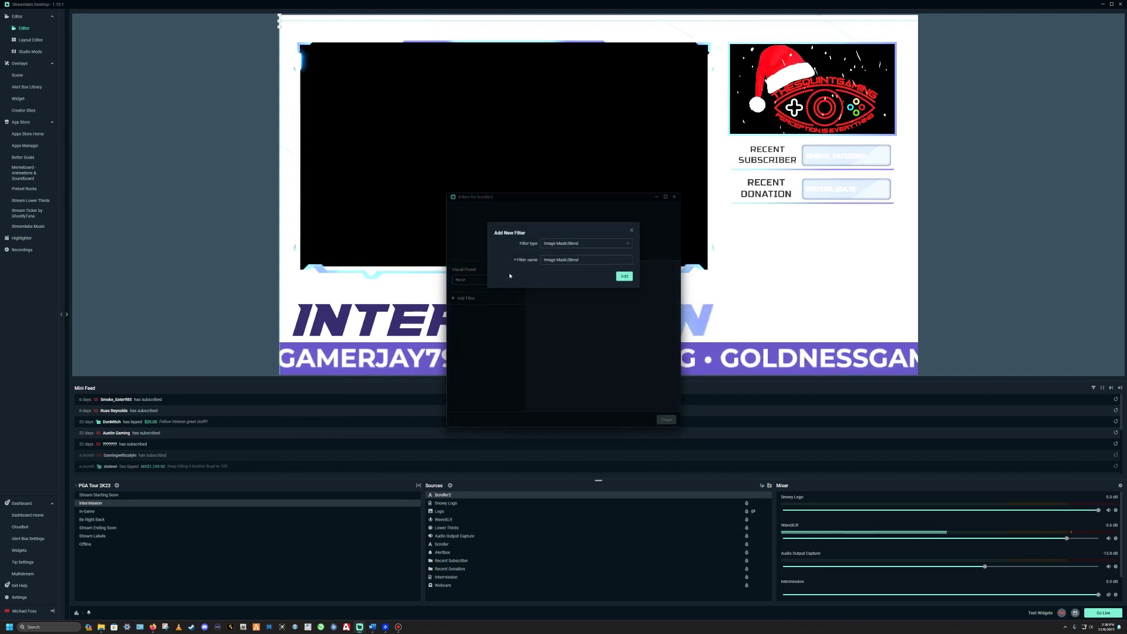
pyautogui.click(556, 244)
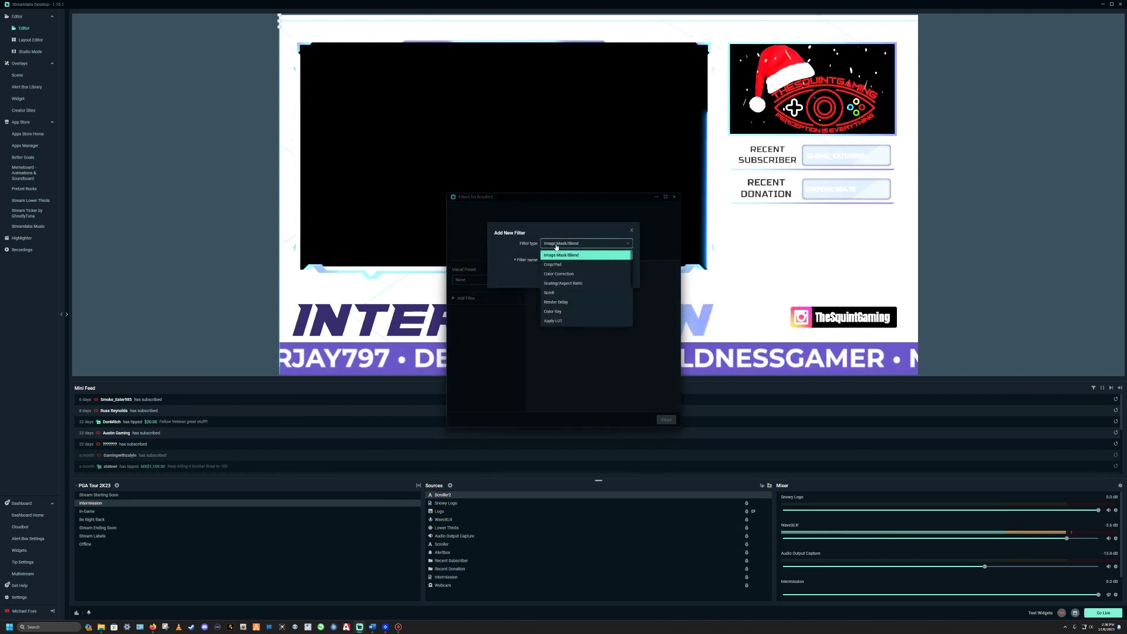
pyautogui.click(553, 293)
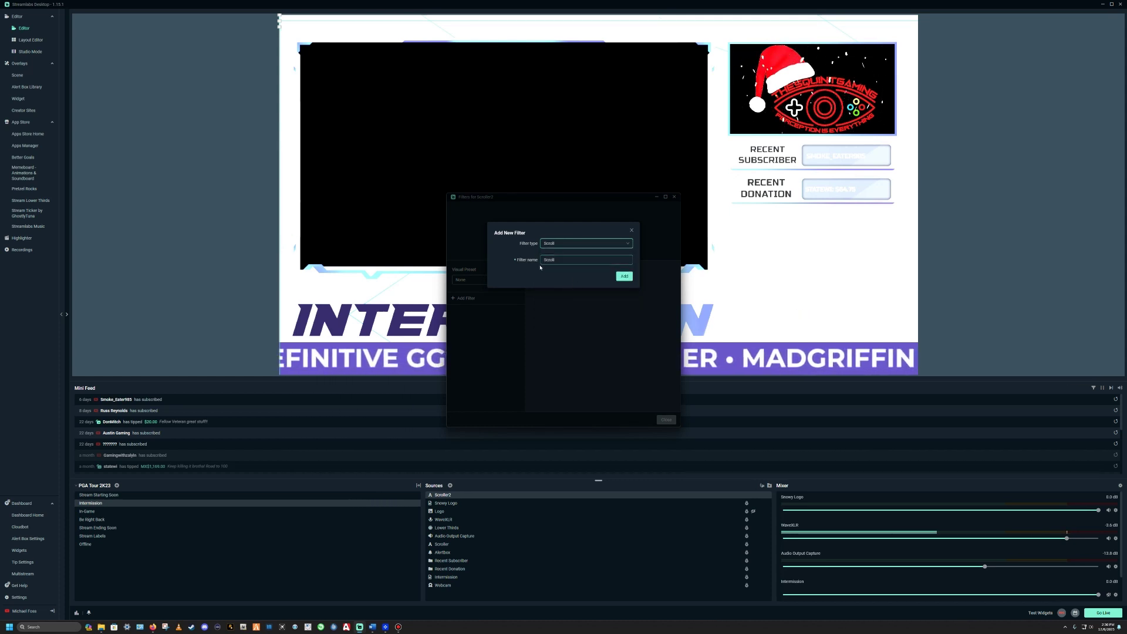
pyautogui.click(625, 276)
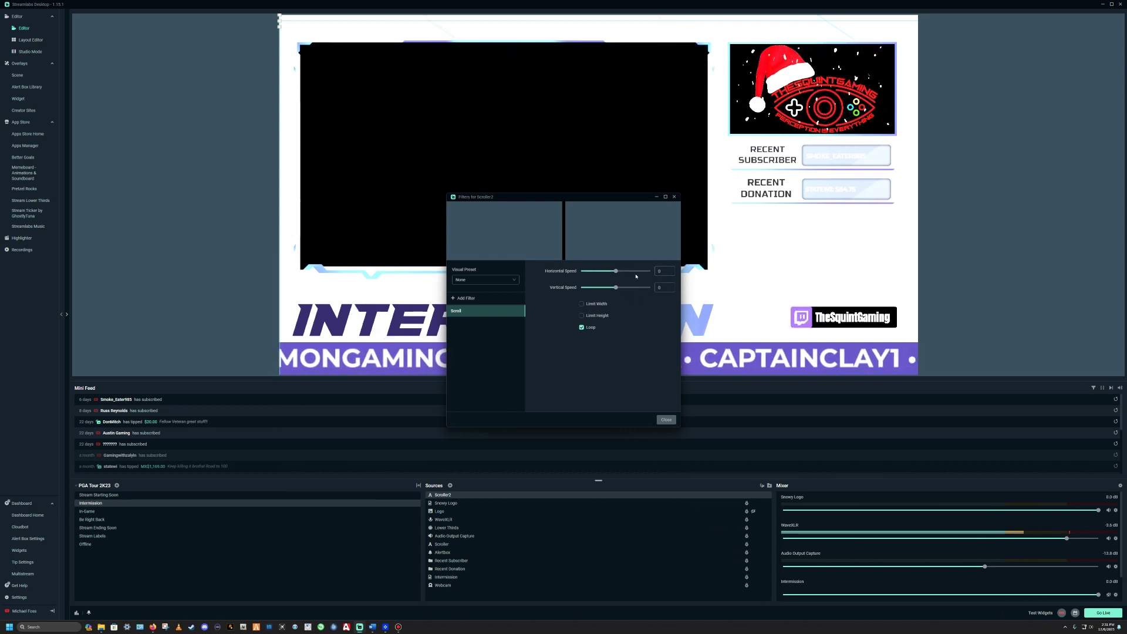
# Turn on the Scroll filter's width and height limits, and move the Scroller2 source onto the upper-left corner of the black frame
pyautogui.click(581, 304)
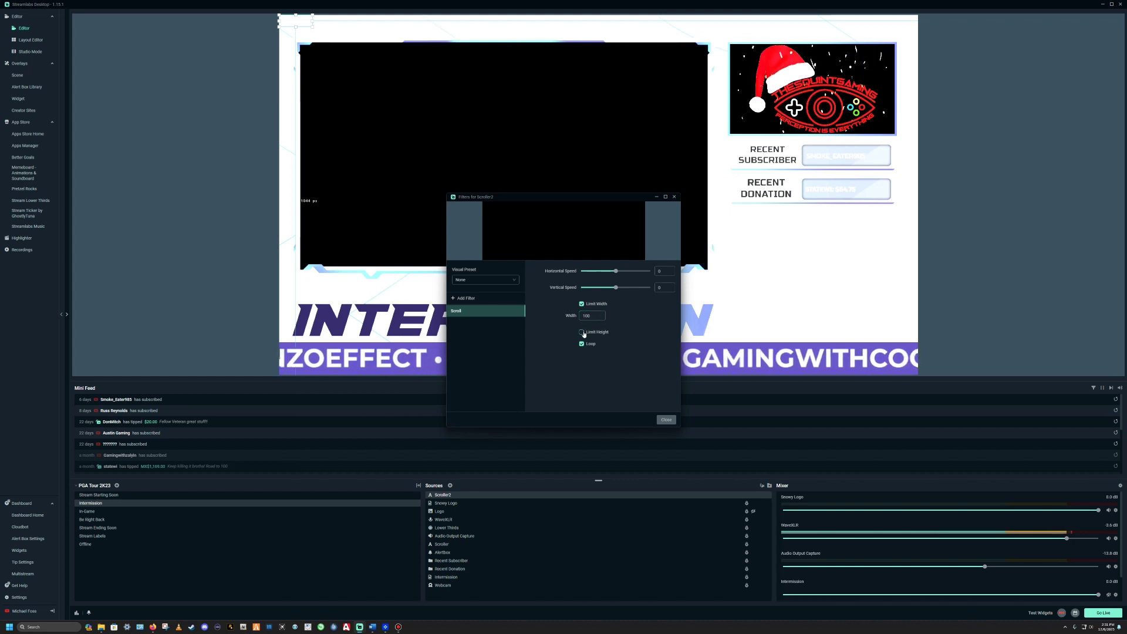
pyautogui.click(582, 332)
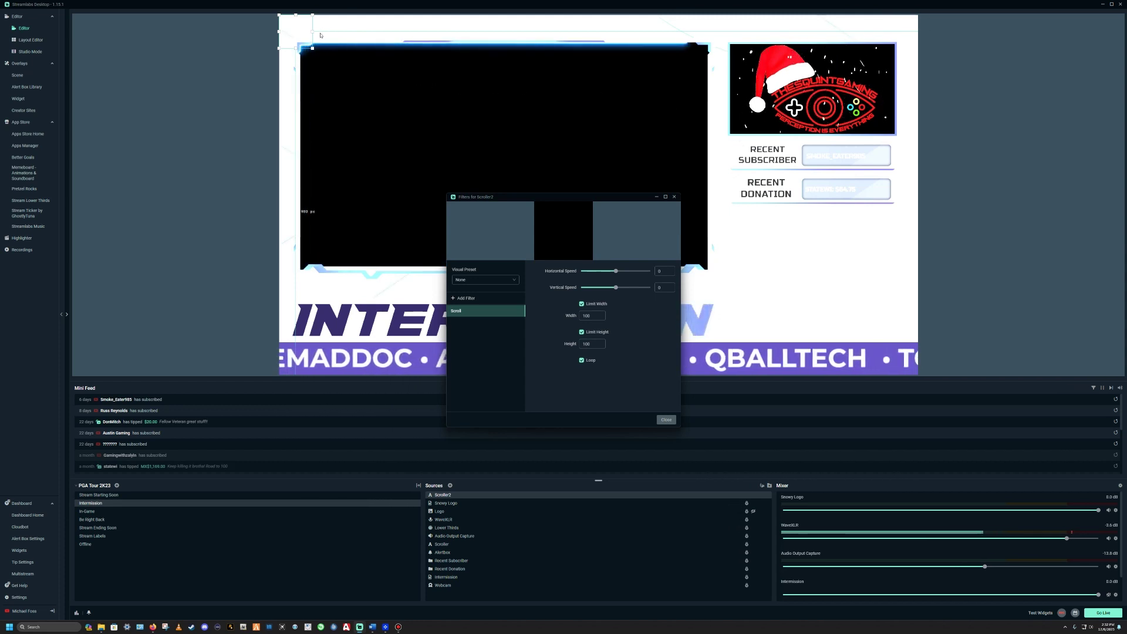
pyautogui.click(299, 32)
pyautogui.moveTo(300, 33); pyautogui.dragTo(337, 62)
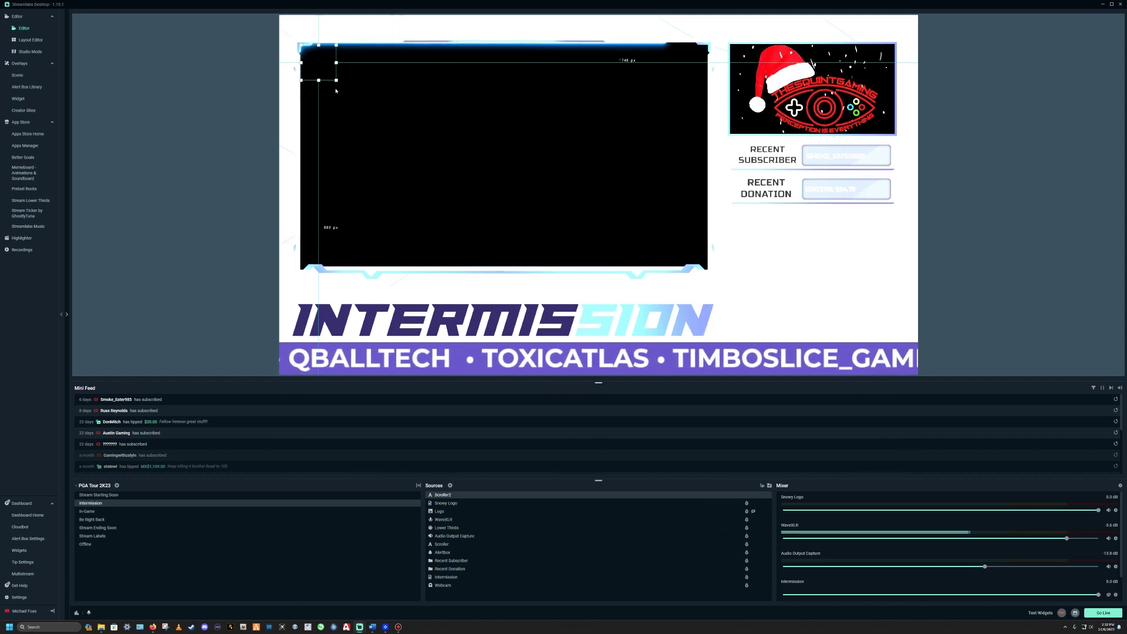
# Set the Scroller2 text to "Hello Everybody! Welcome to my livestream!" and slightly enlarge the source on the canvas
pyautogui.doubleClick(461, 496)
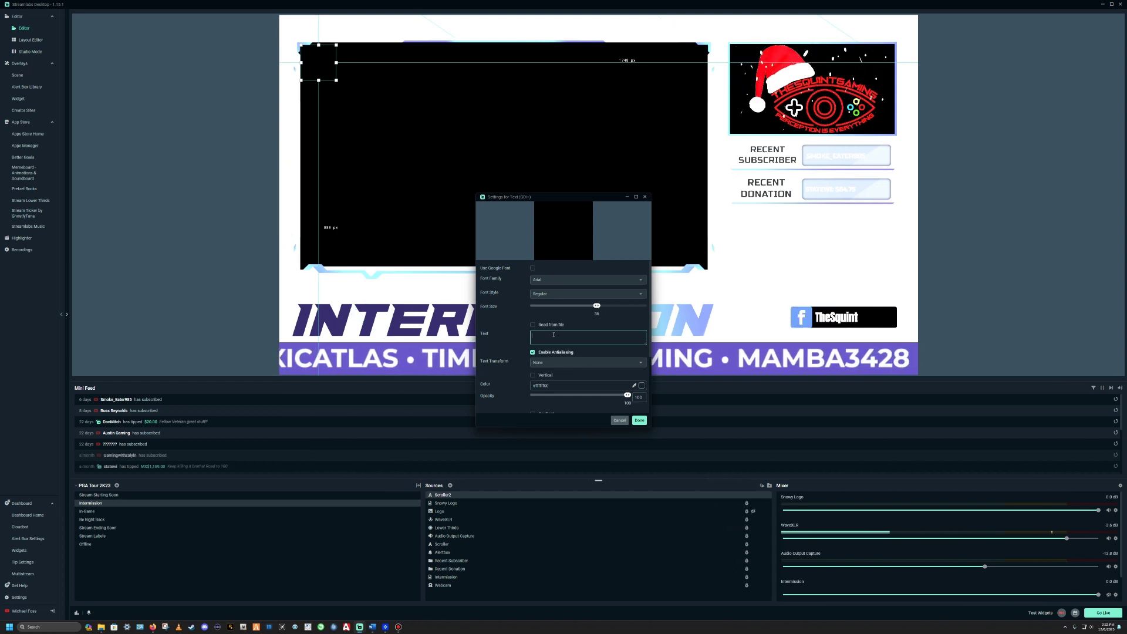
pyautogui.write('Heloo')
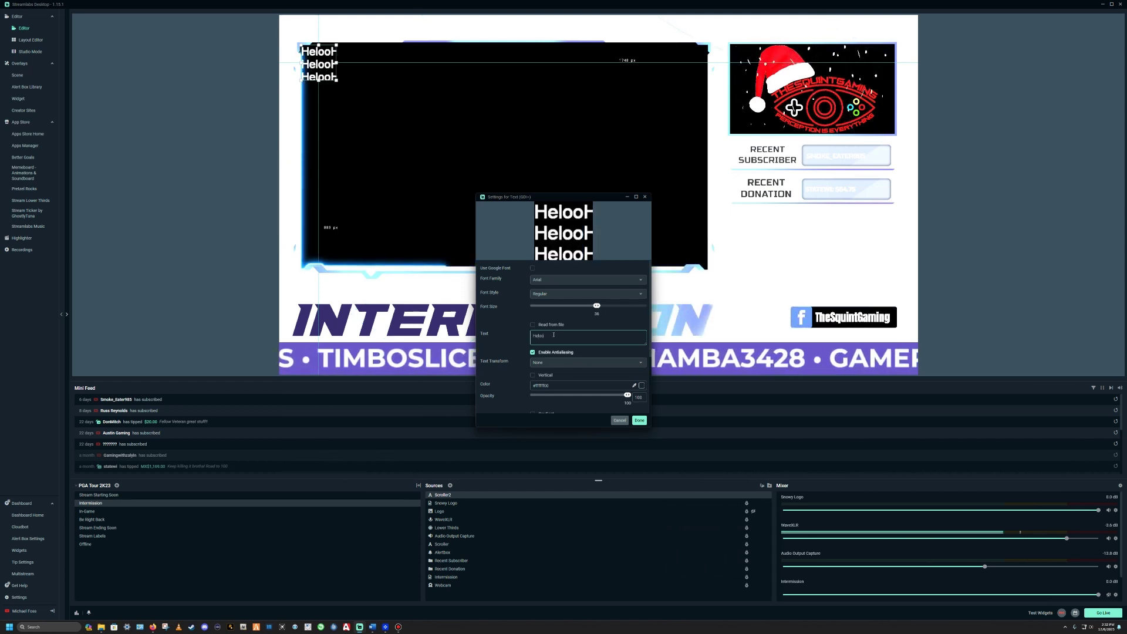
pyautogui.press('BackSpace')
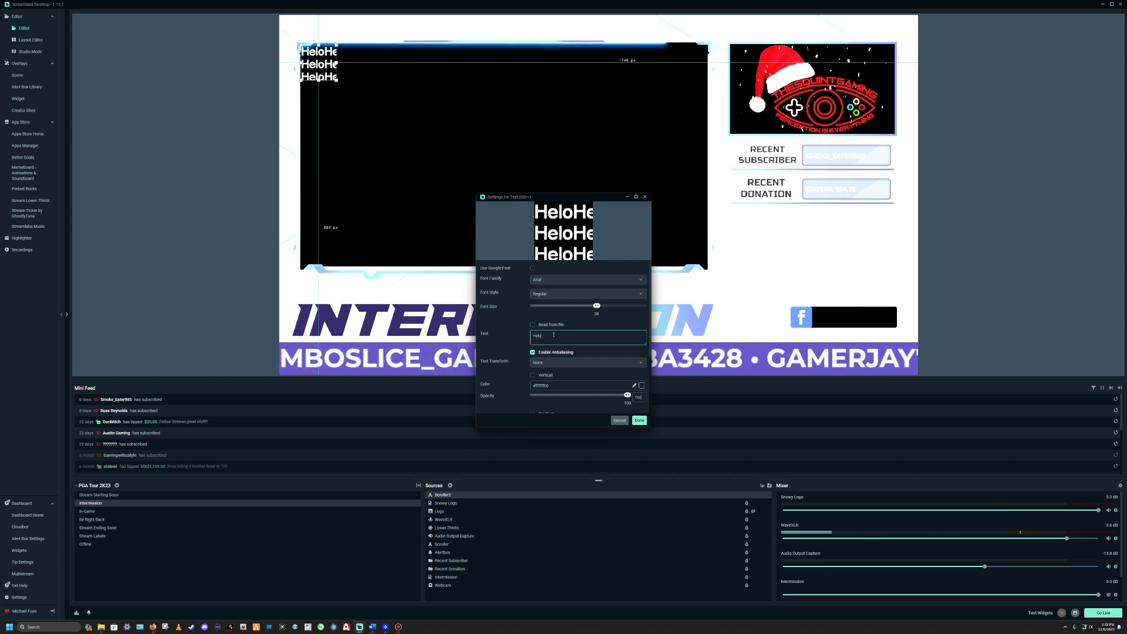
pyautogui.press('BackSpace')
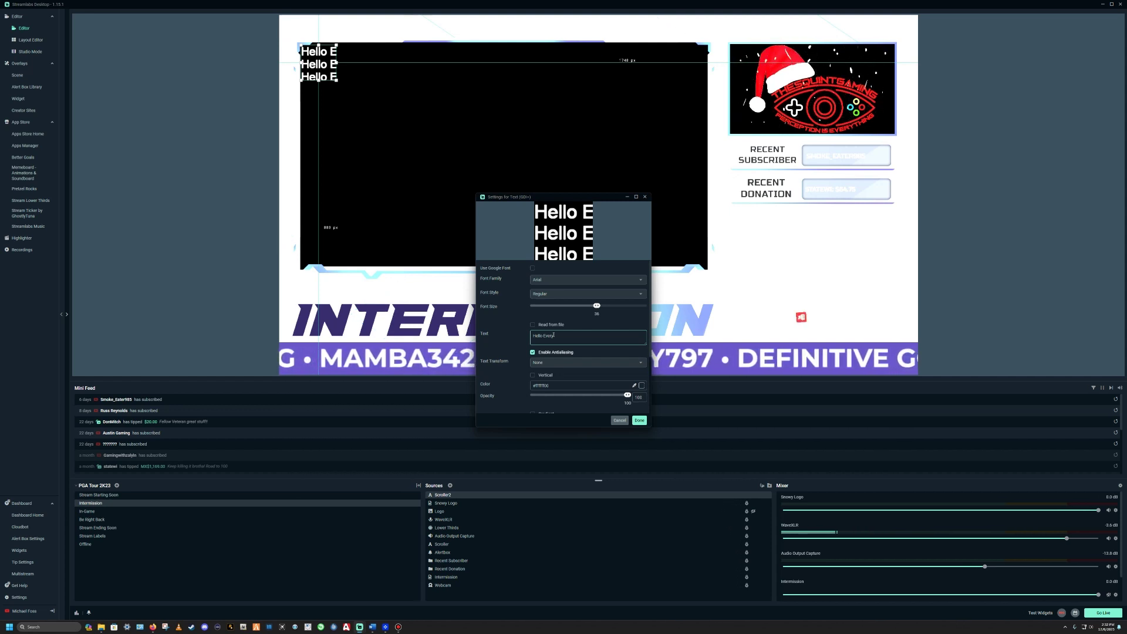
pyautogui.write('Everybody')
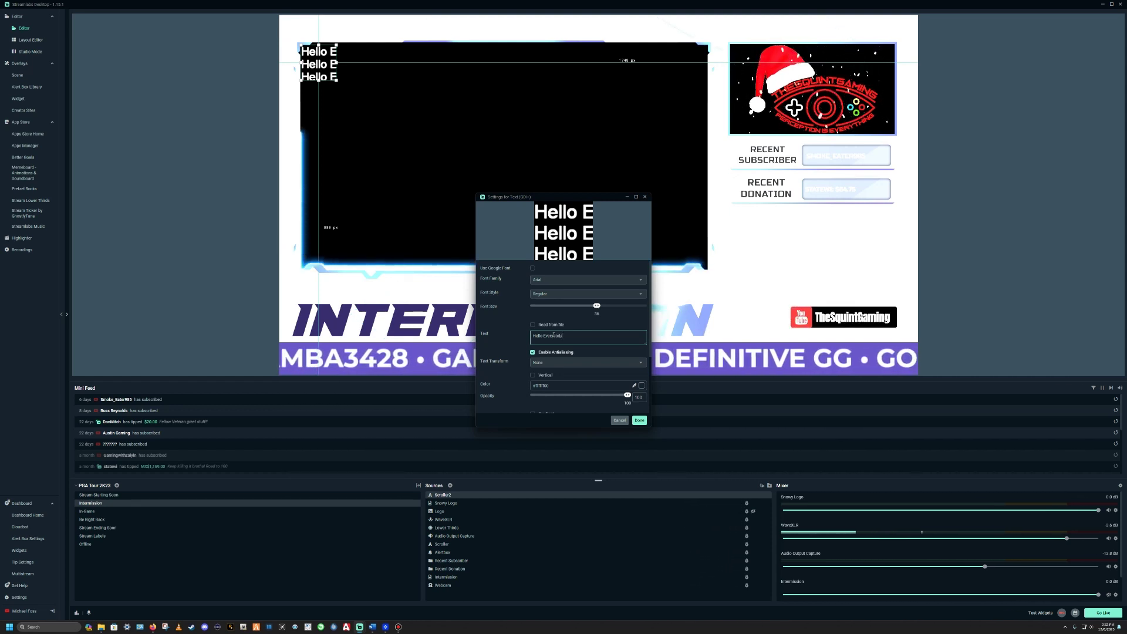
pyautogui.write('! Welcome to my livestream!')
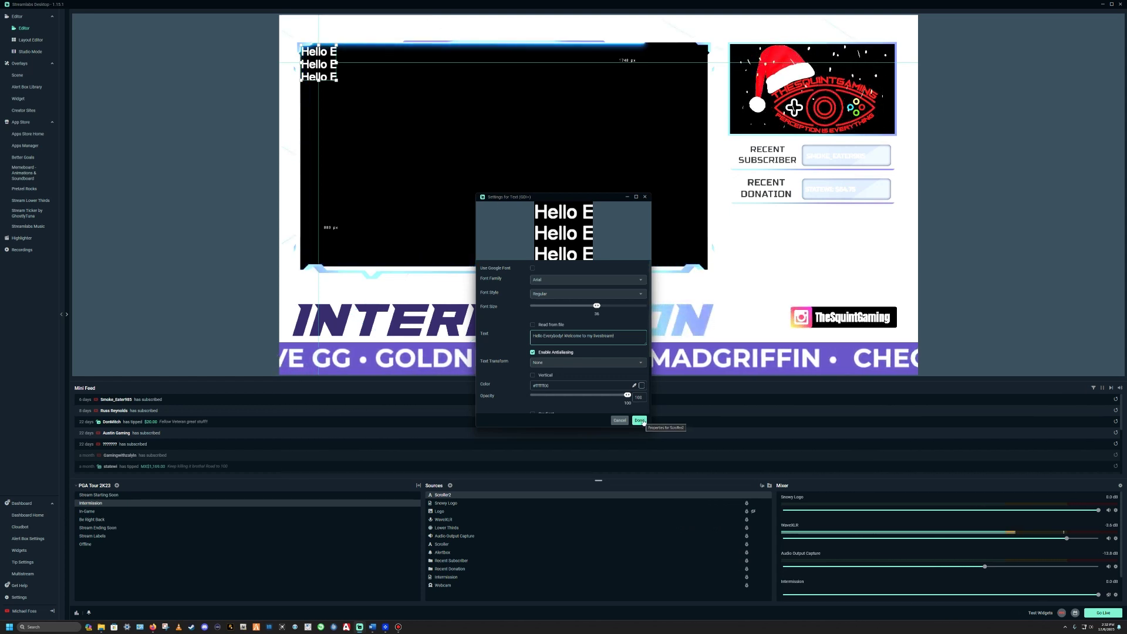
pyautogui.click(640, 421)
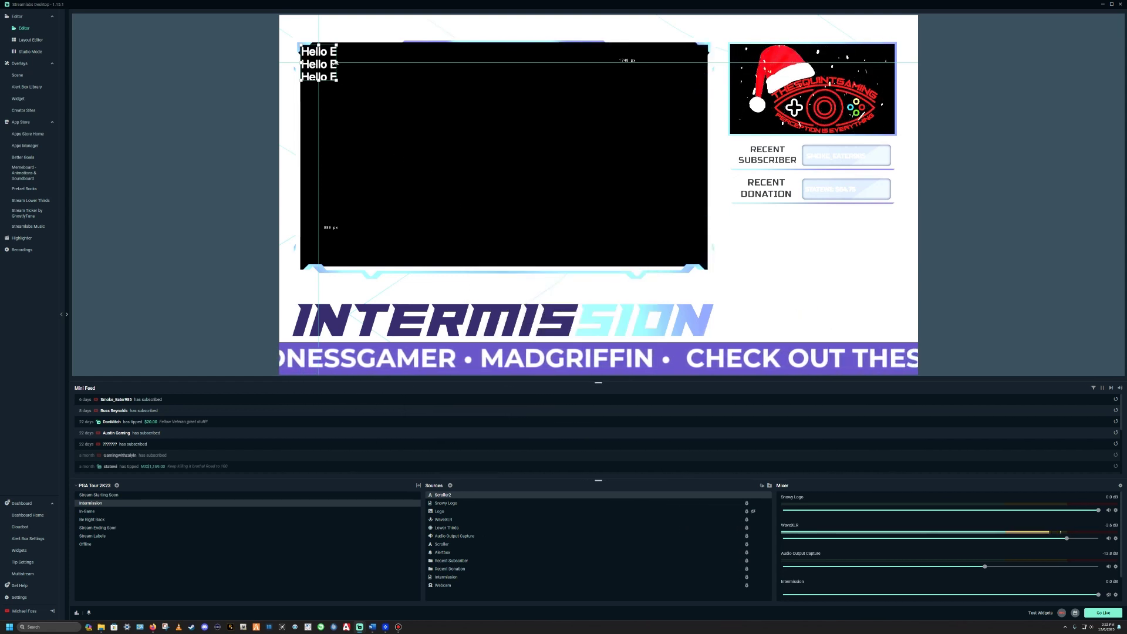
pyautogui.moveTo(336, 61); pyautogui.dragTo(337, 61)
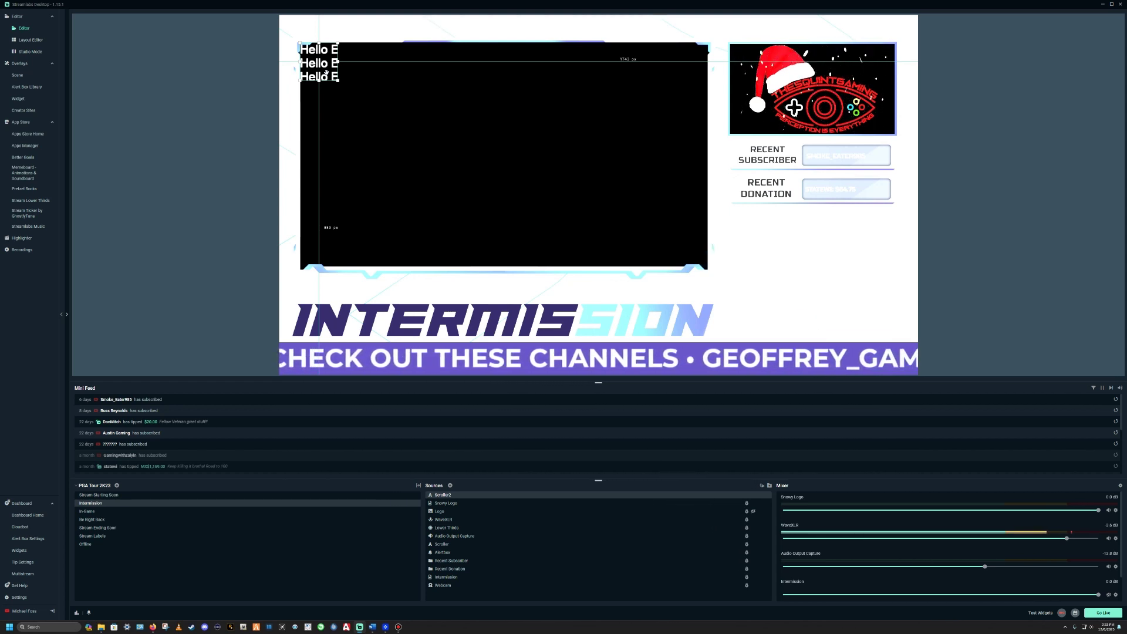
# Set the vertical alignment of the Scroller2 text to Center
pyautogui.doubleClick(448, 500)
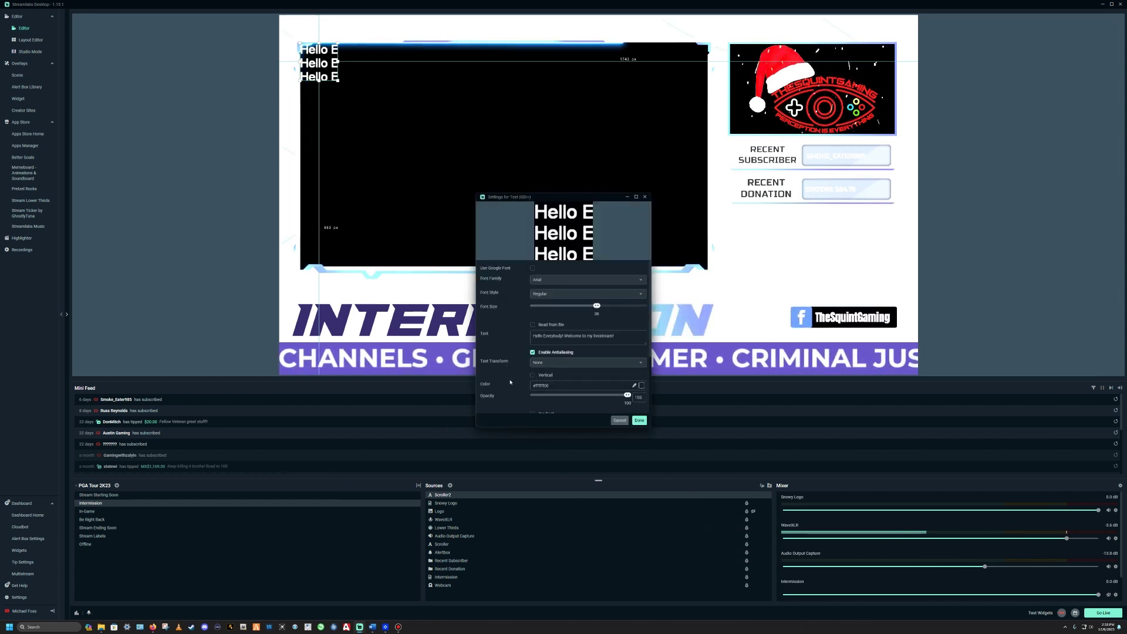
pyautogui.scroll(-5, 531, 358)
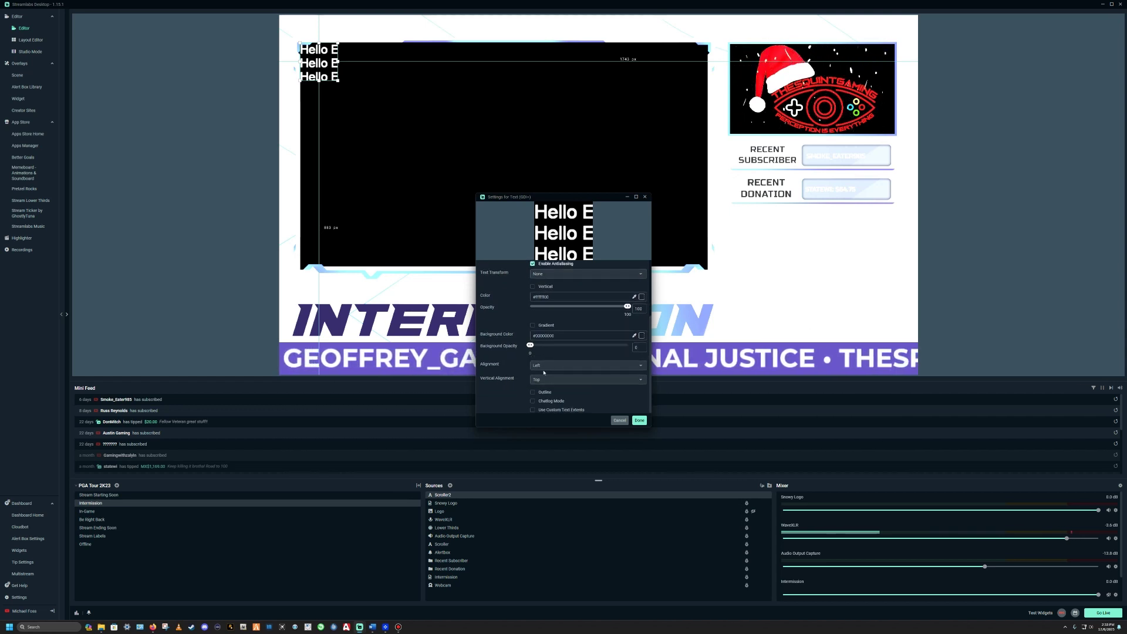
pyautogui.click(547, 379)
pyautogui.click(542, 358)
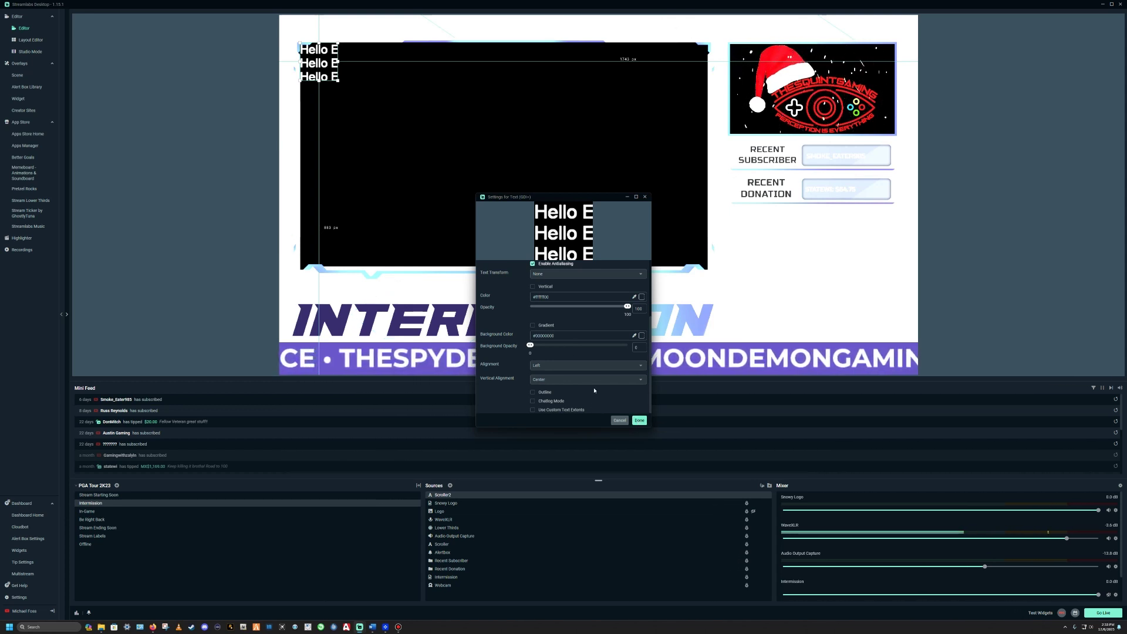
# Change the font family of the Scroller2 text to Pricedown Bl and save the text settings
pyautogui.scroll(3, 594, 391)
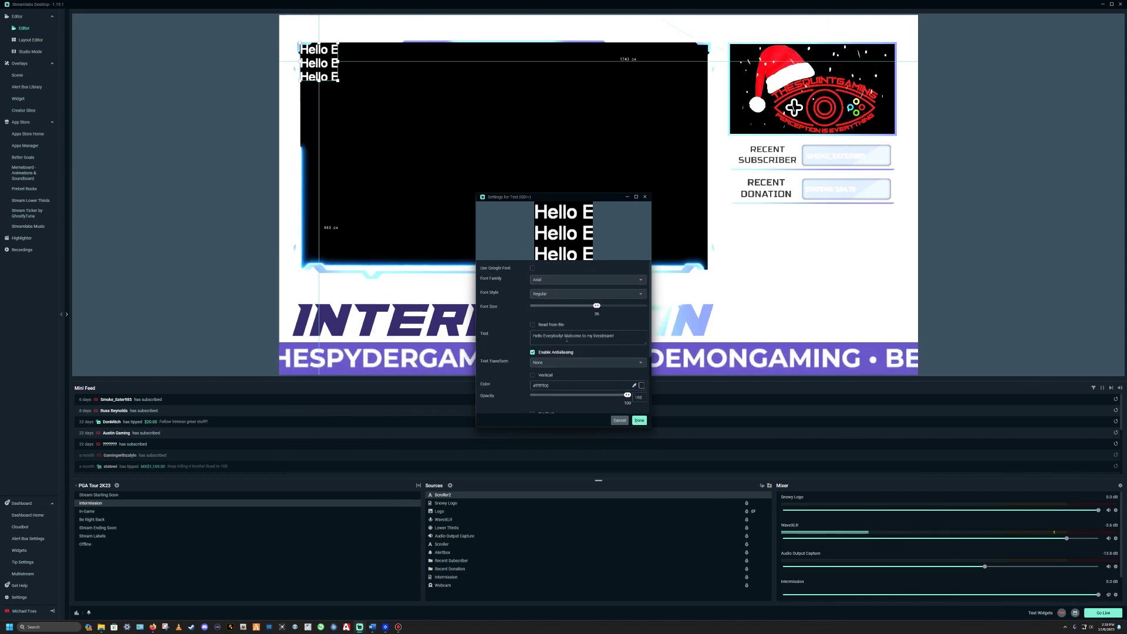
pyautogui.click(561, 281)
pyautogui.scroll(-3, 558, 323)
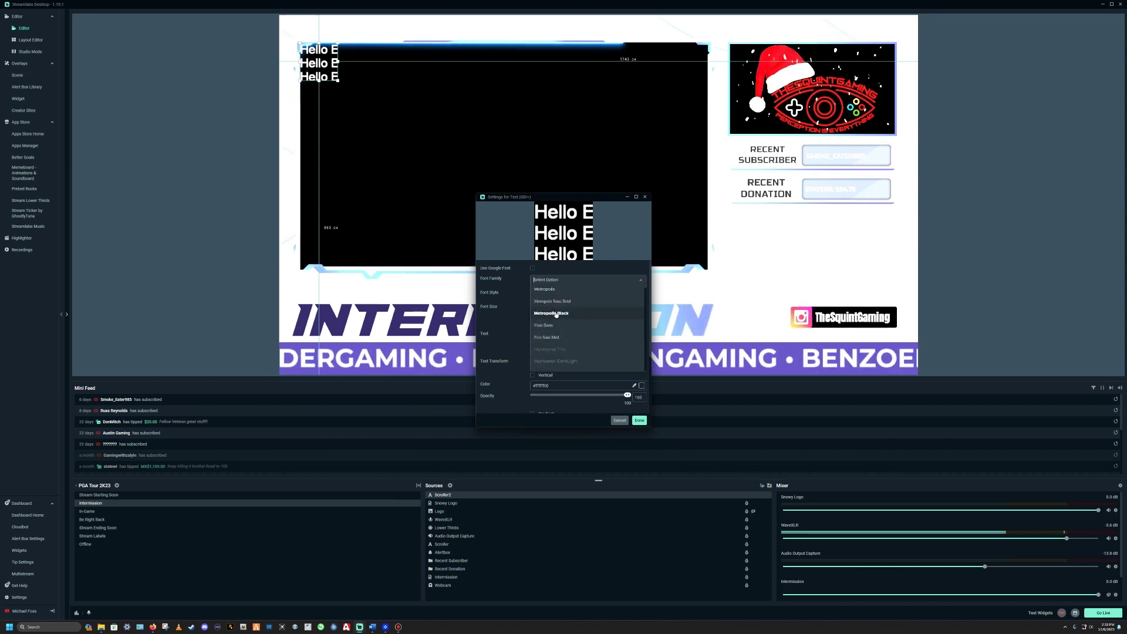
pyautogui.scroll(-2, 562, 340)
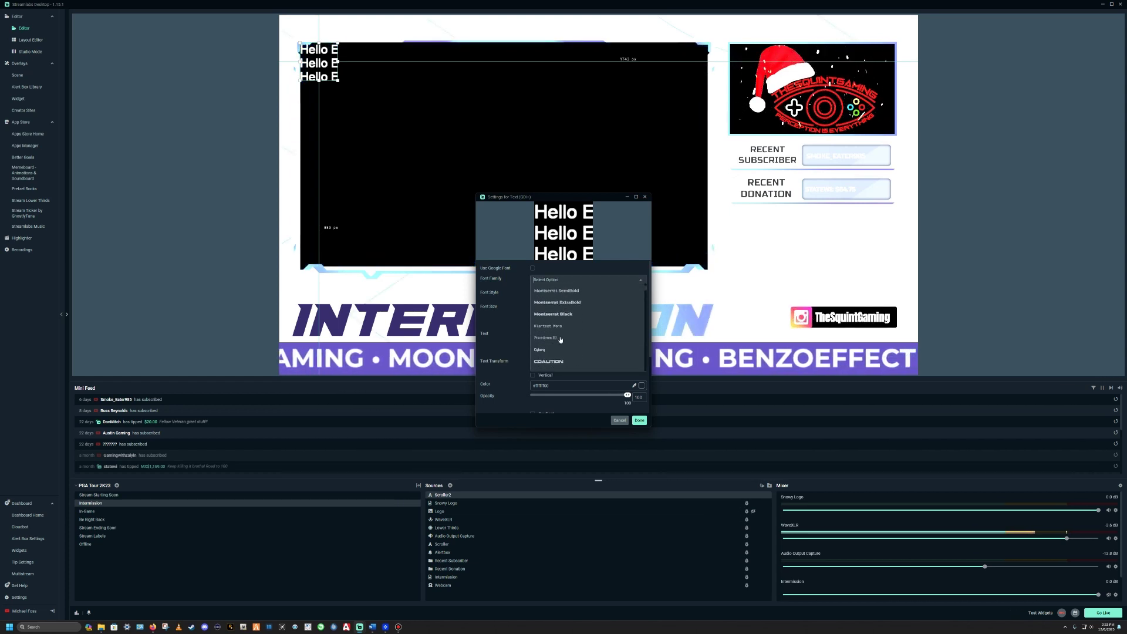
pyautogui.click(550, 337)
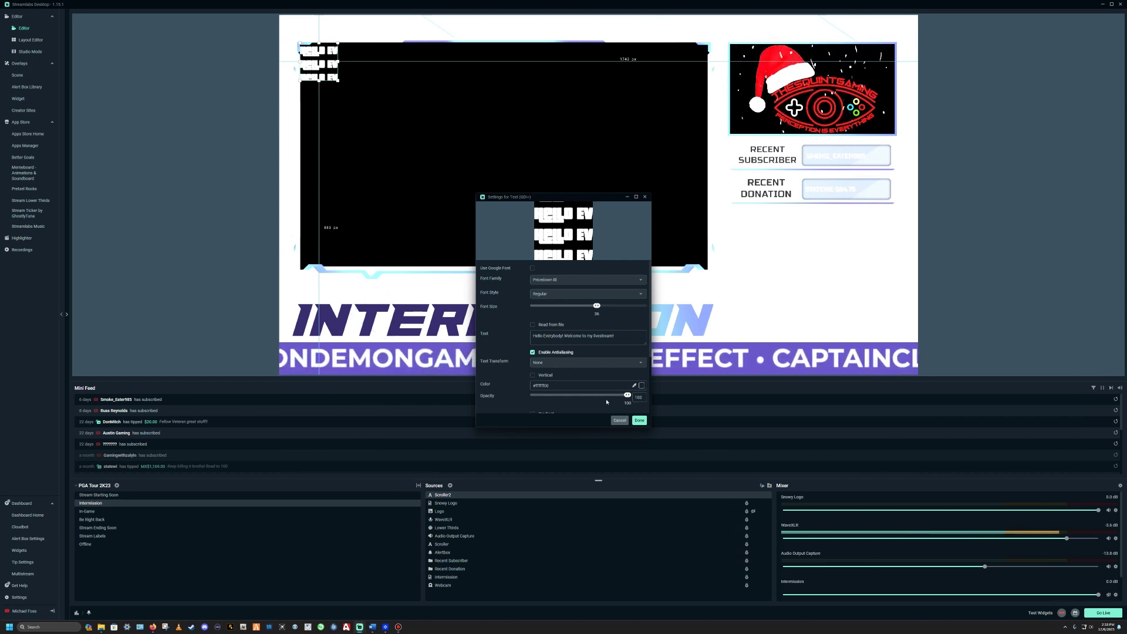
pyautogui.click(639, 420)
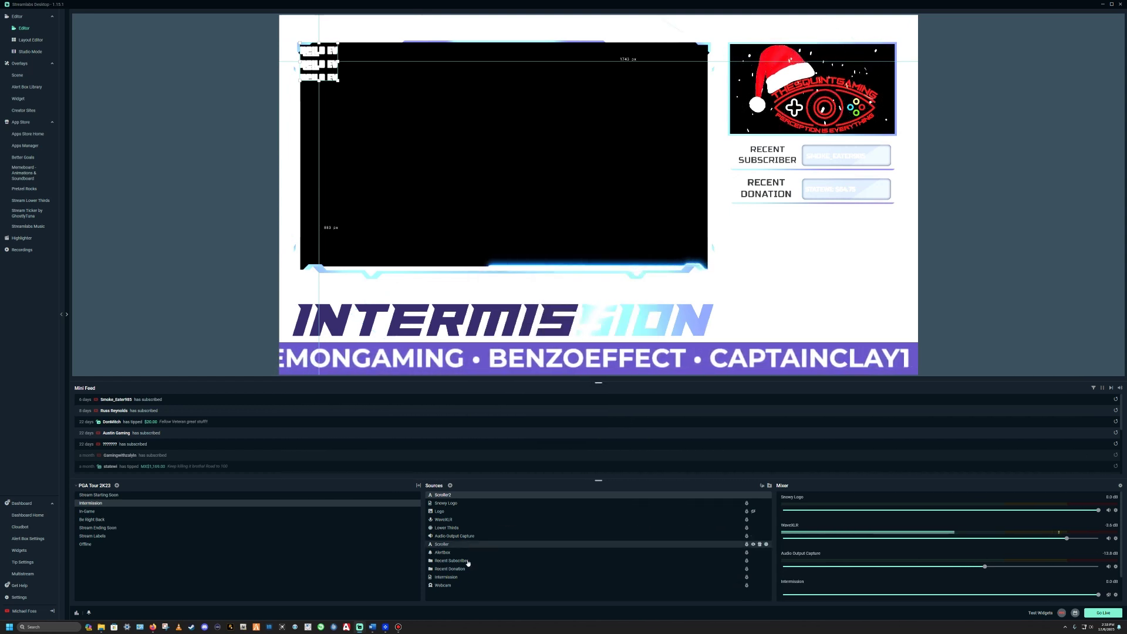
# Turn off the height and width limits in Scroller2's Scroll filter and close the filter settings
pyautogui.rightClick(445, 496)
pyautogui.moveTo(493, 449)
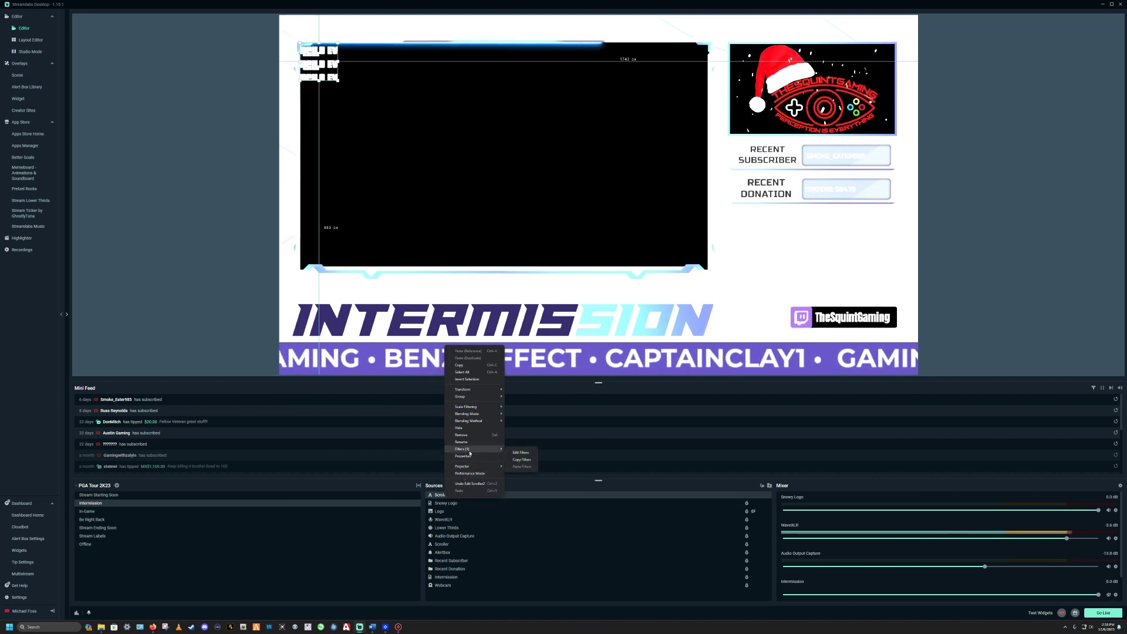
pyautogui.click(517, 453)
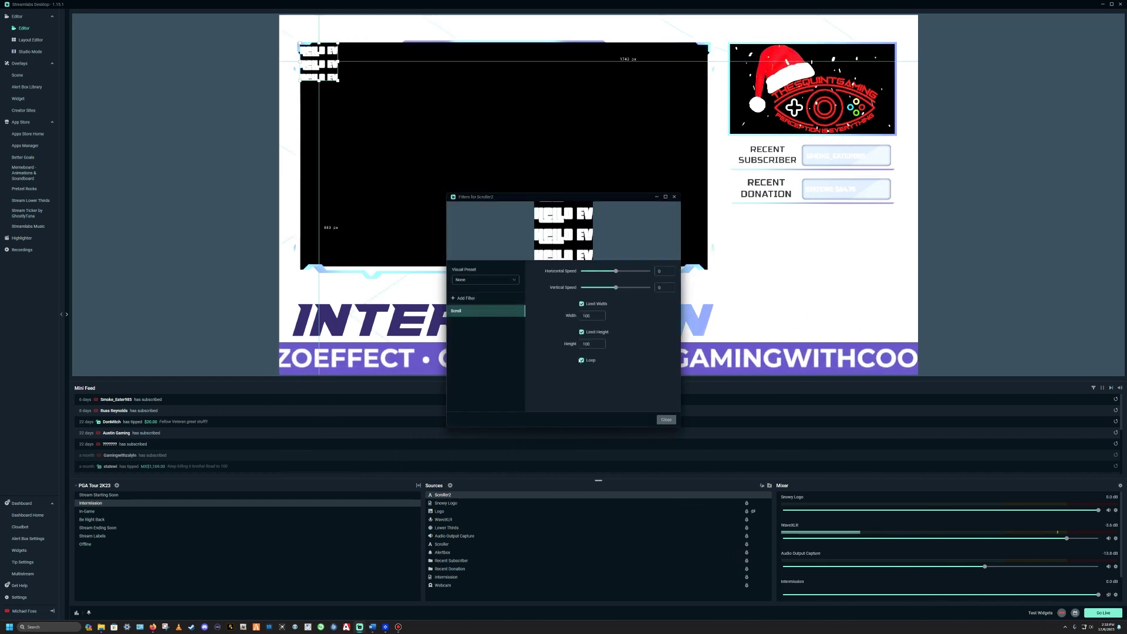
pyautogui.click(582, 332)
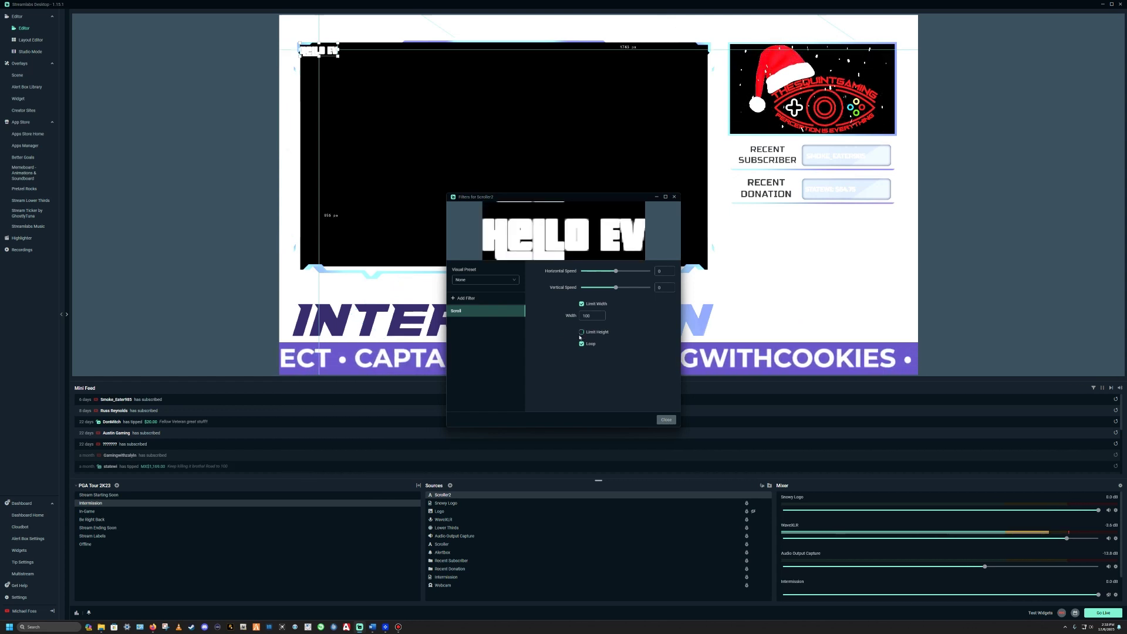
pyautogui.click(581, 305)
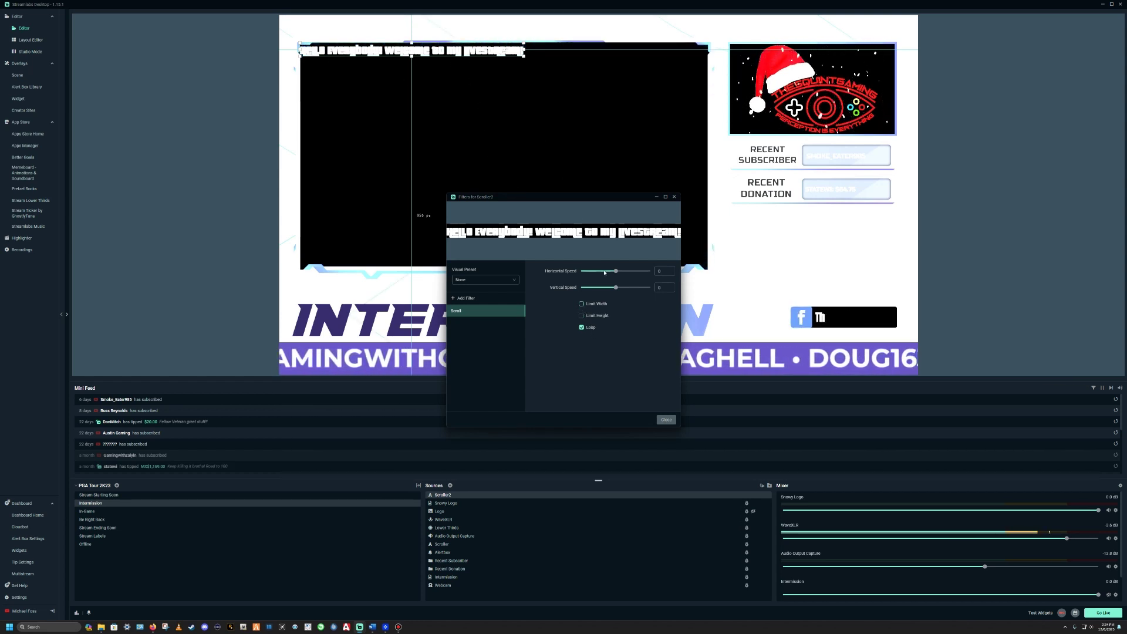
pyautogui.click(667, 420)
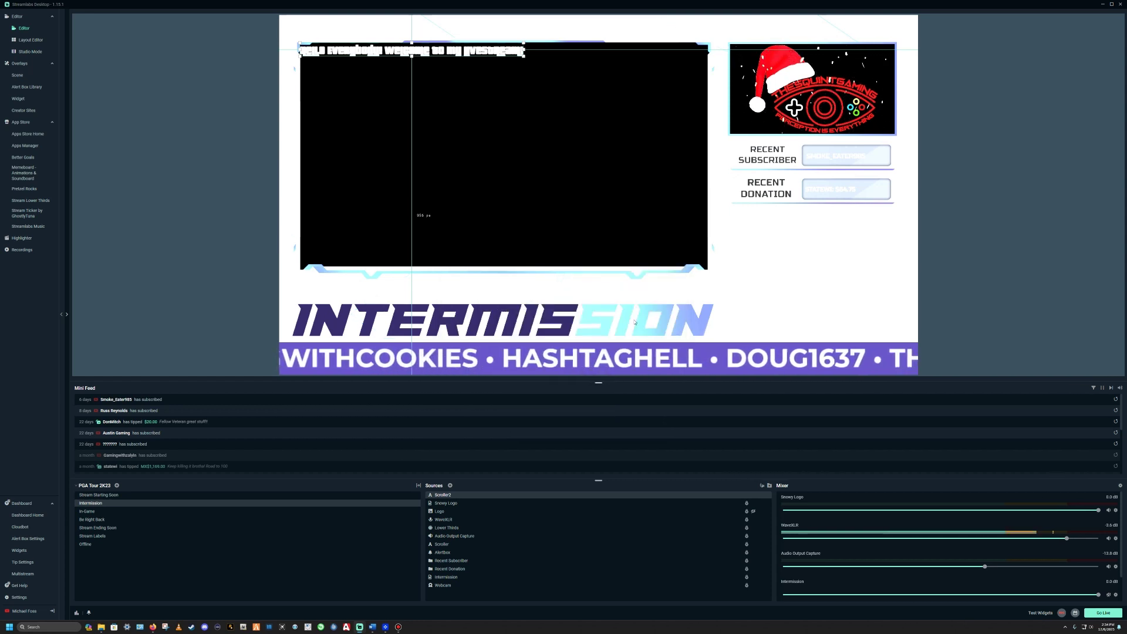
# Enlarge the Scroller2 text to span the black frame's full width and move it slightly down inside the frame
pyautogui.moveTo(533, 50); pyautogui.dragTo(706, 56)
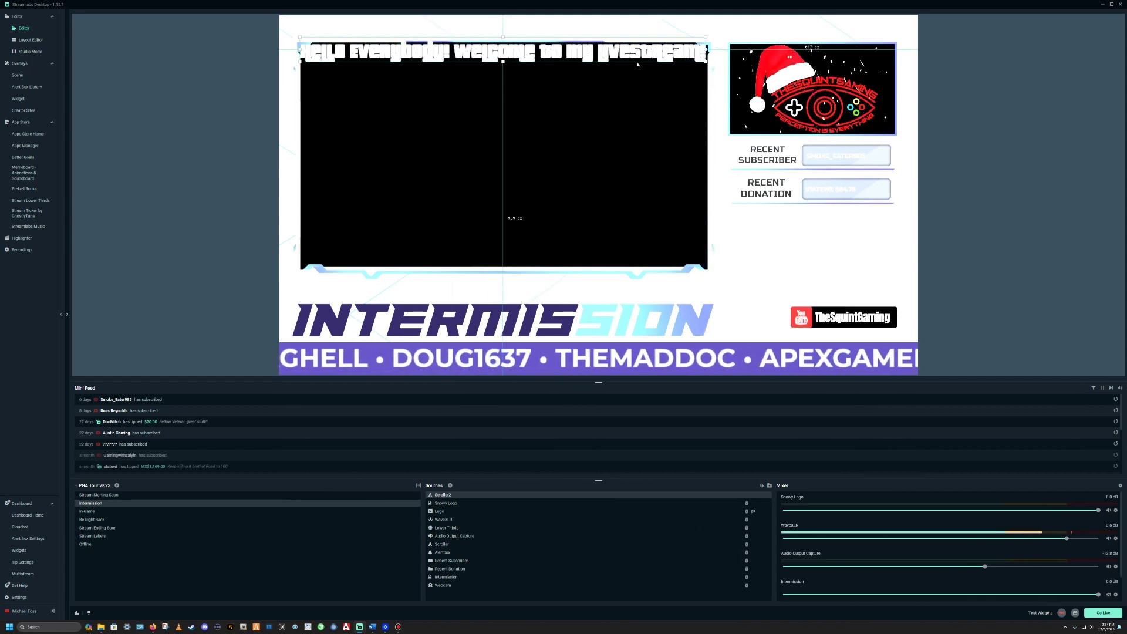
pyautogui.moveTo(638, 60); pyautogui.dragTo(639, 68)
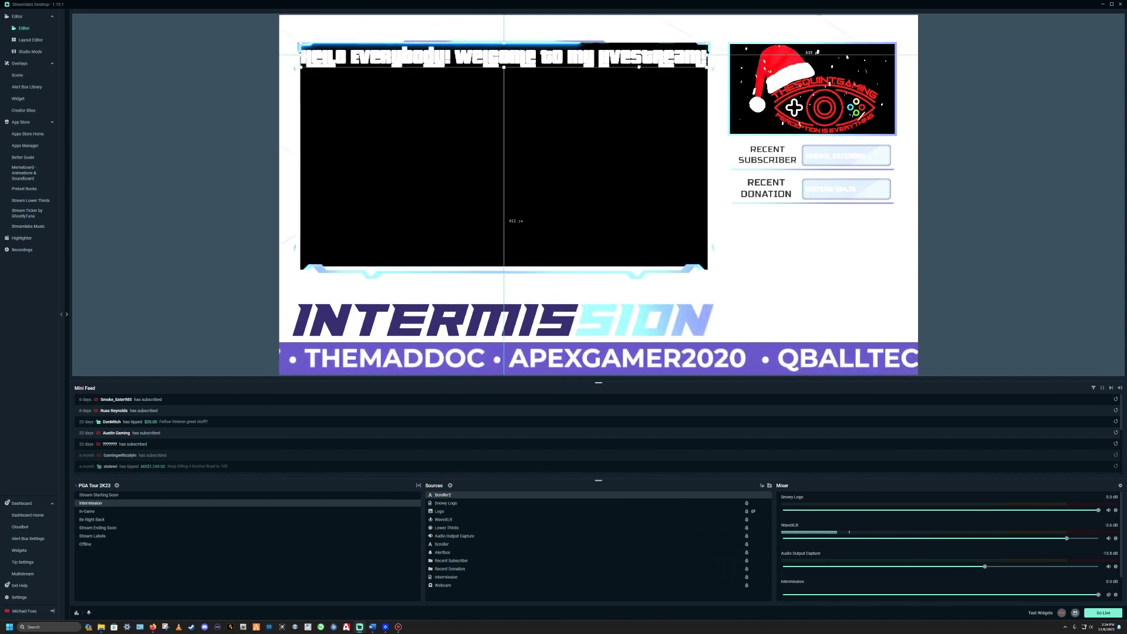
# Nudge the Scroller2 text slightly upward and set its Scroll filter's horizontal speed to 30
pyautogui.moveTo(639, 68); pyautogui.dragTo(639, 65)
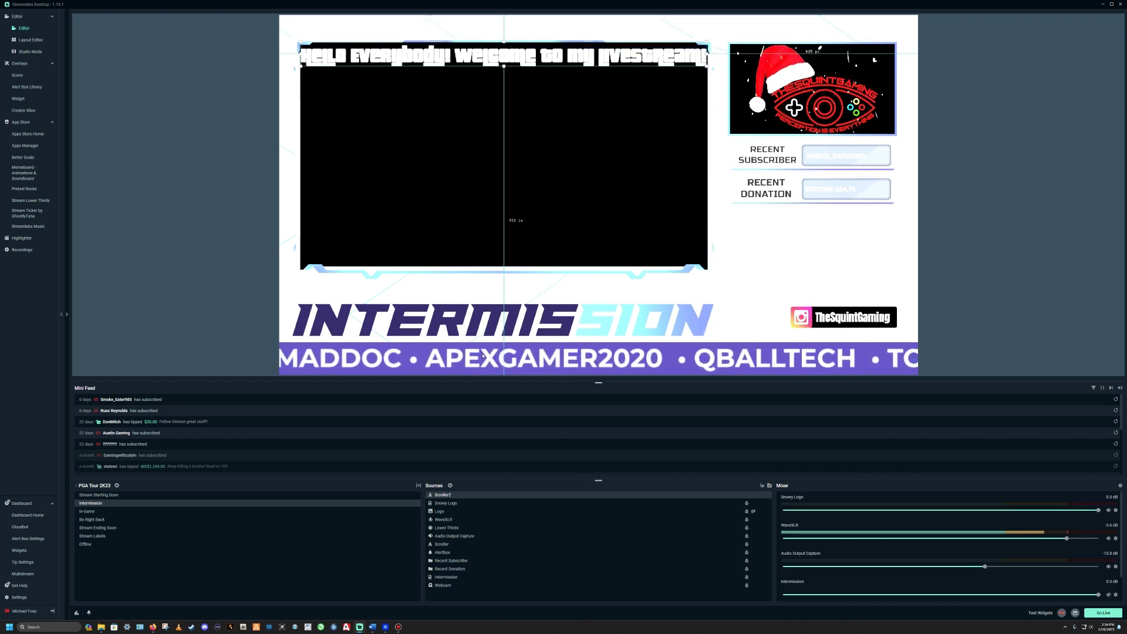
pyautogui.rightClick(446, 496)
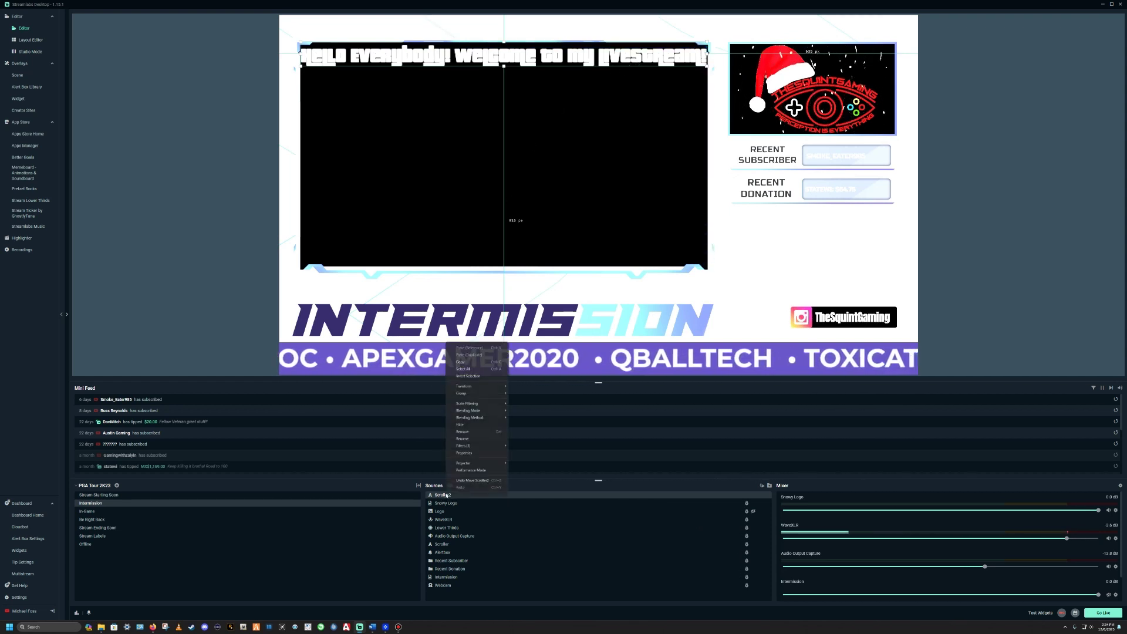
pyautogui.moveTo(468, 447)
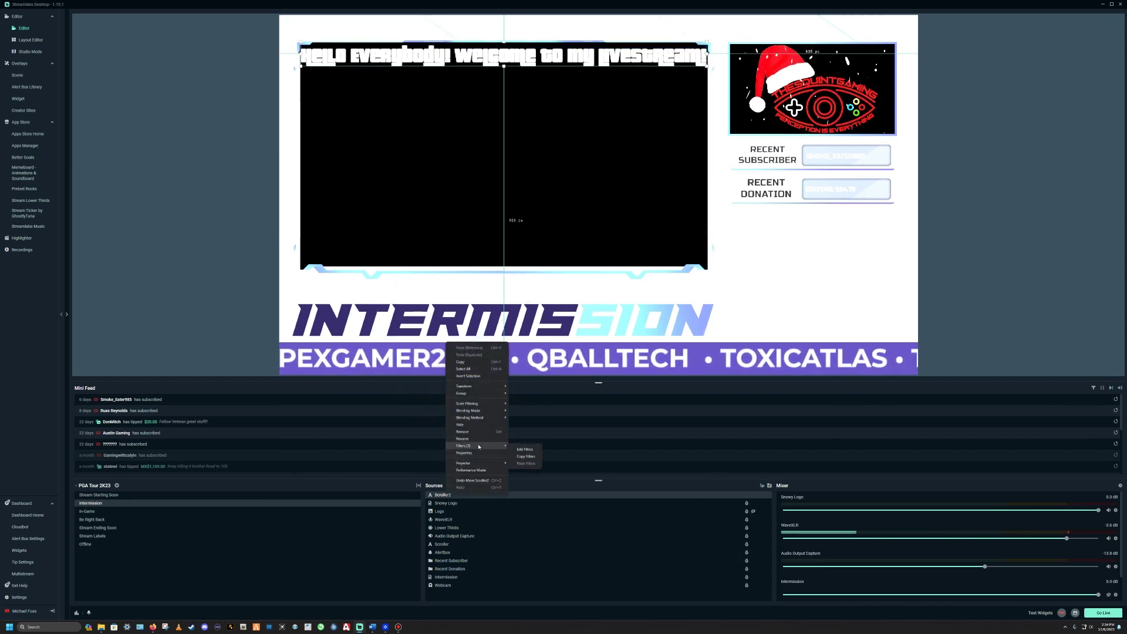
pyautogui.click(525, 450)
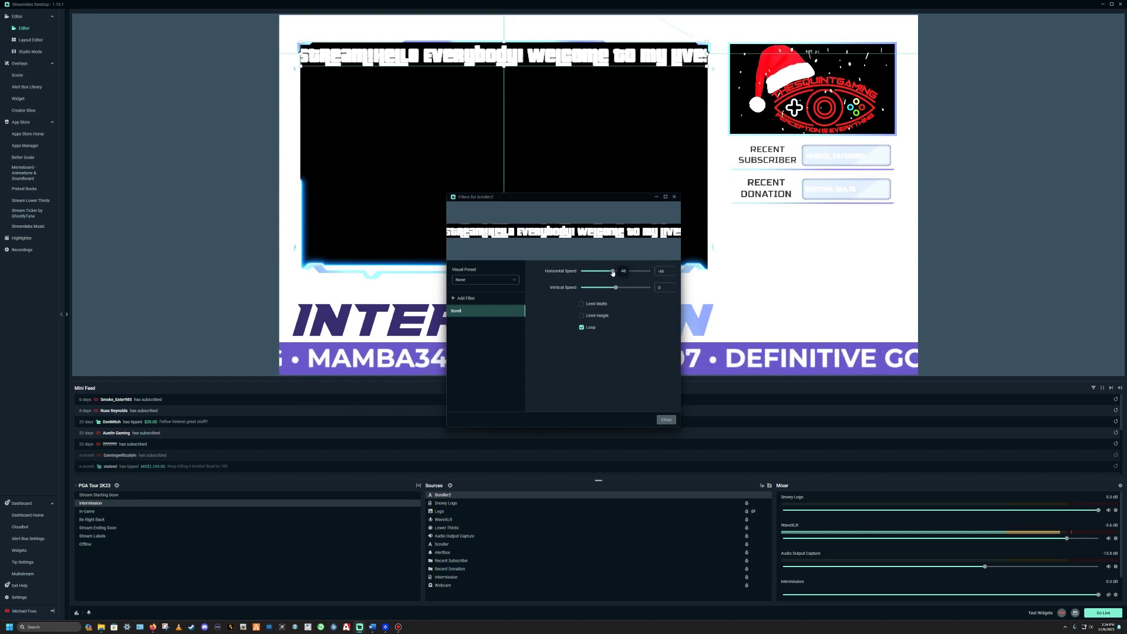
pyautogui.moveTo(612, 272); pyautogui.dragTo(617, 275)
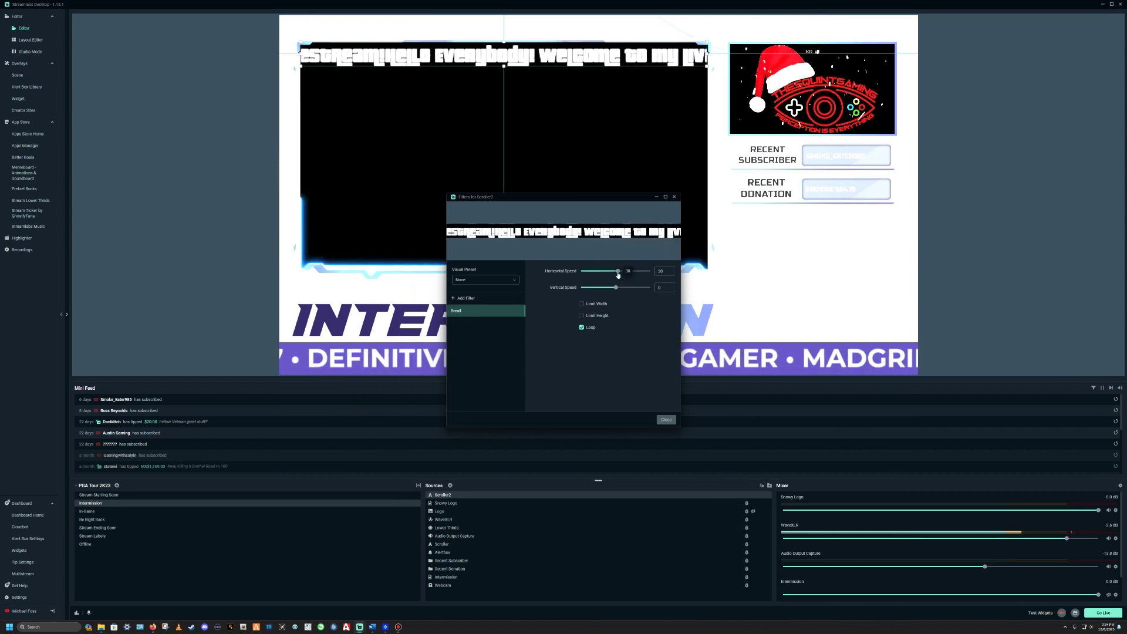
pyautogui.moveTo(618, 275)
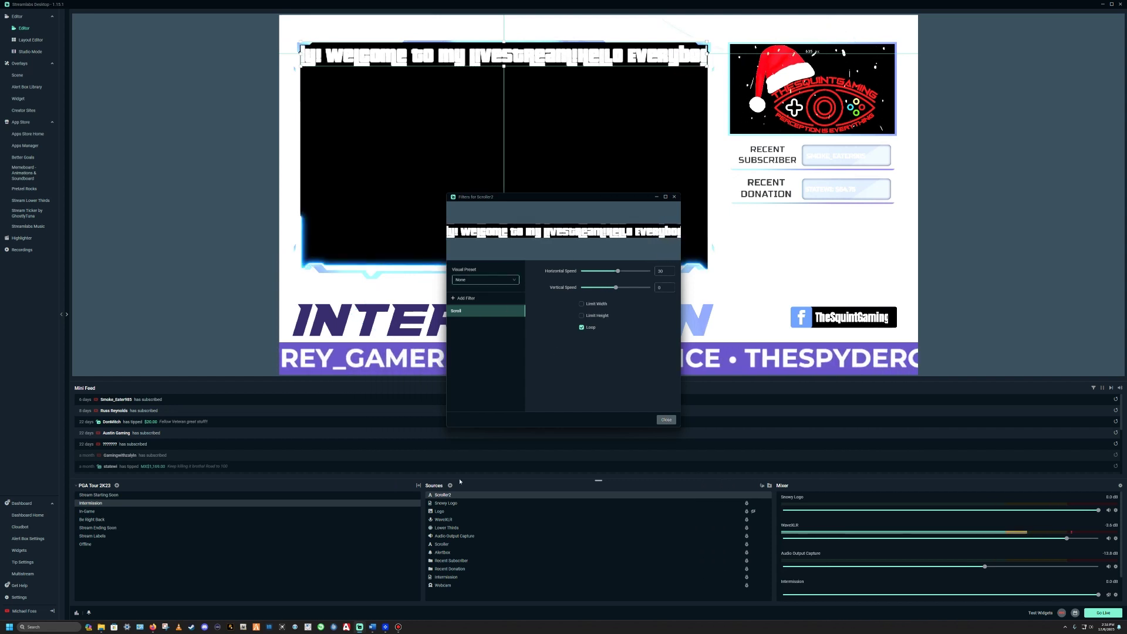
pyautogui.click(667, 420)
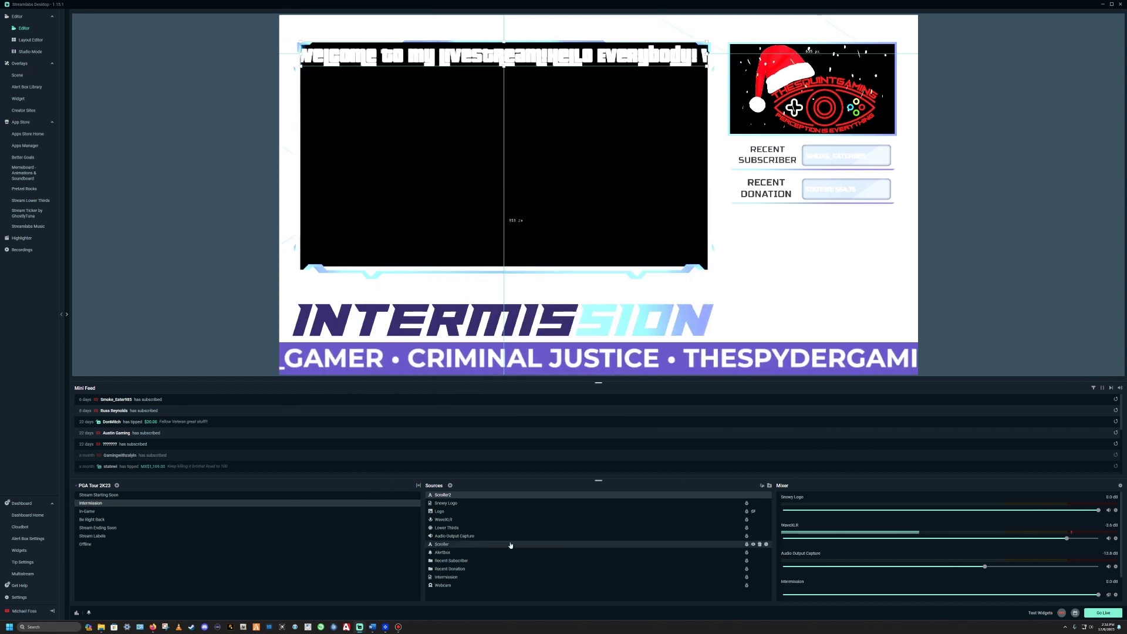
# Review the speed, limit and loop settings of Scroller2's Scroll filter
pyautogui.rightClick(455, 495)
pyautogui.moveTo(505, 448)
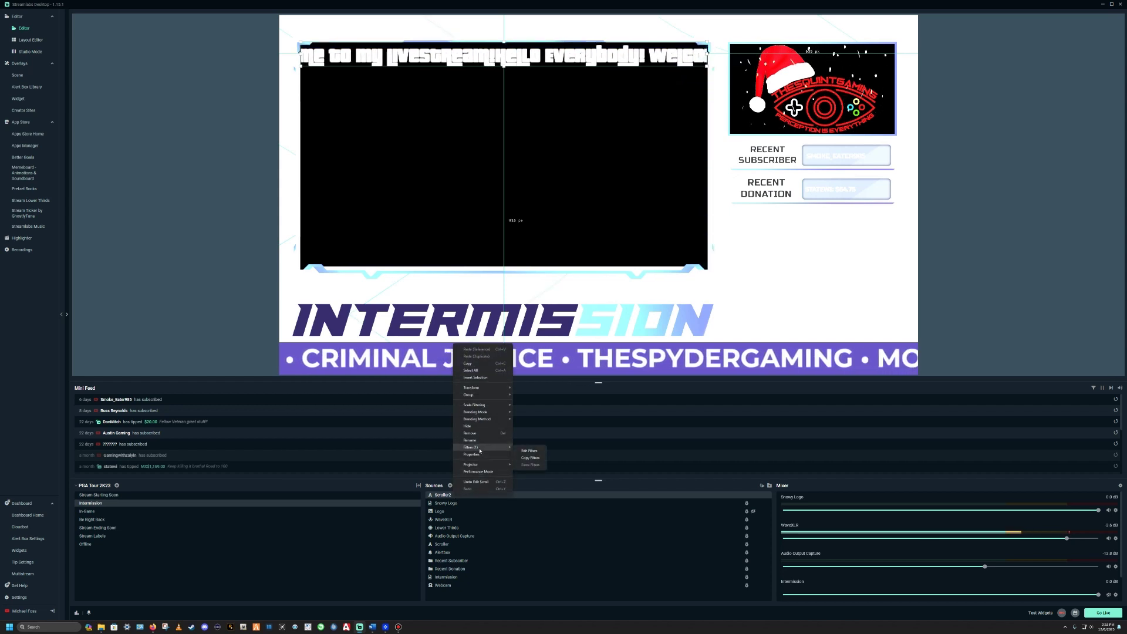
pyautogui.click(529, 451)
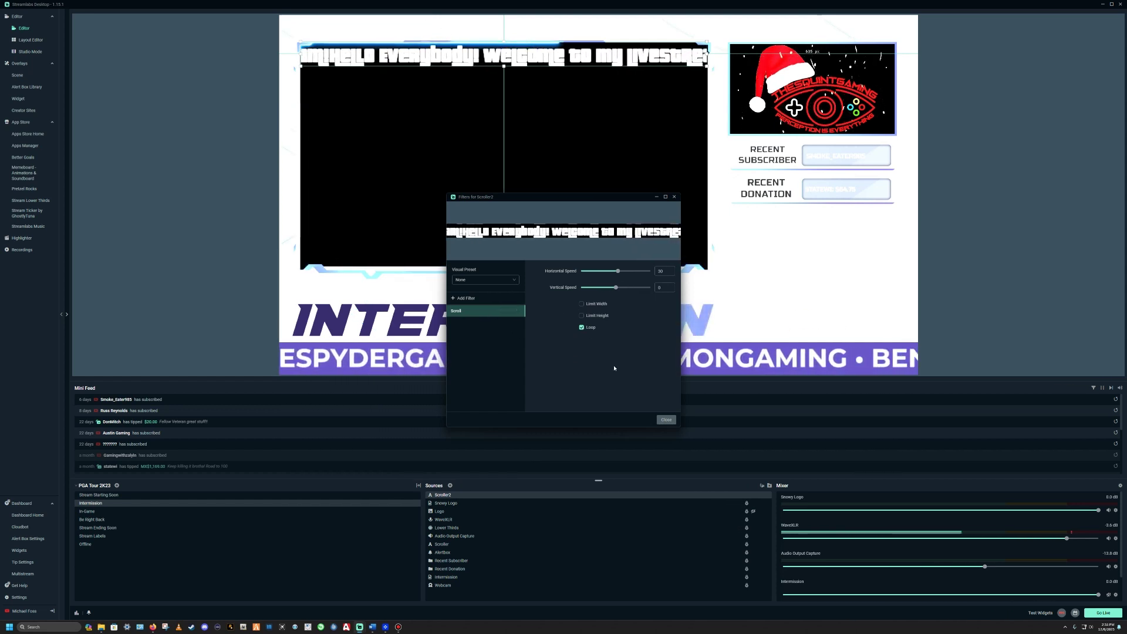
pyautogui.click(666, 420)
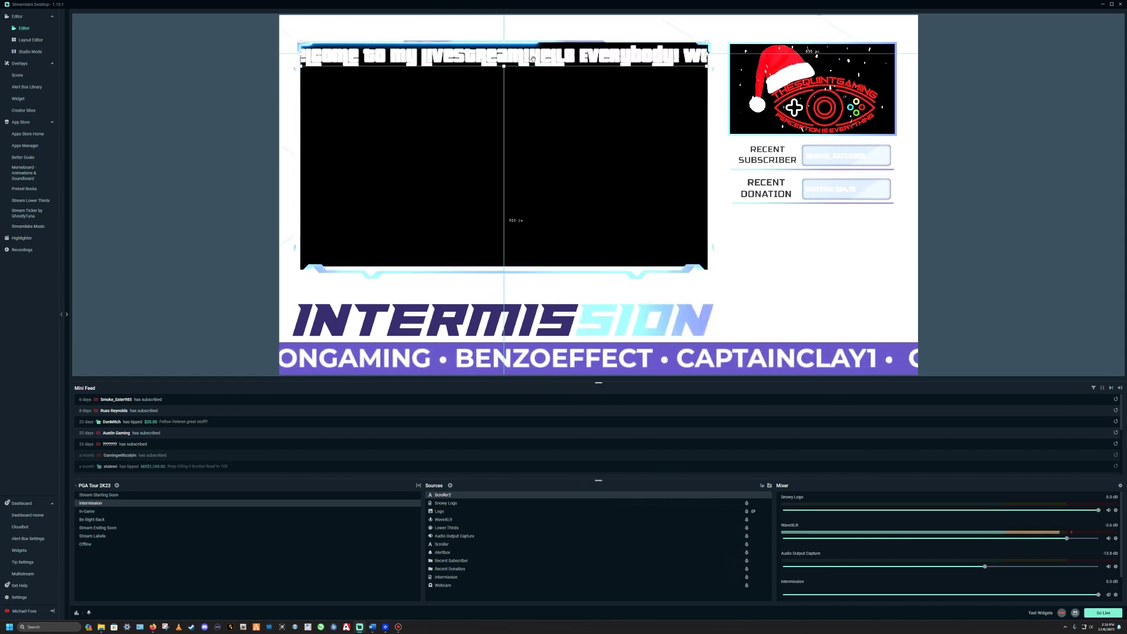
# Add a trailing space after "Hello Everybody! Welcome to my livestream!" in Scroller2's text to separate the looping repeats
pyautogui.doubleClick(443, 496)
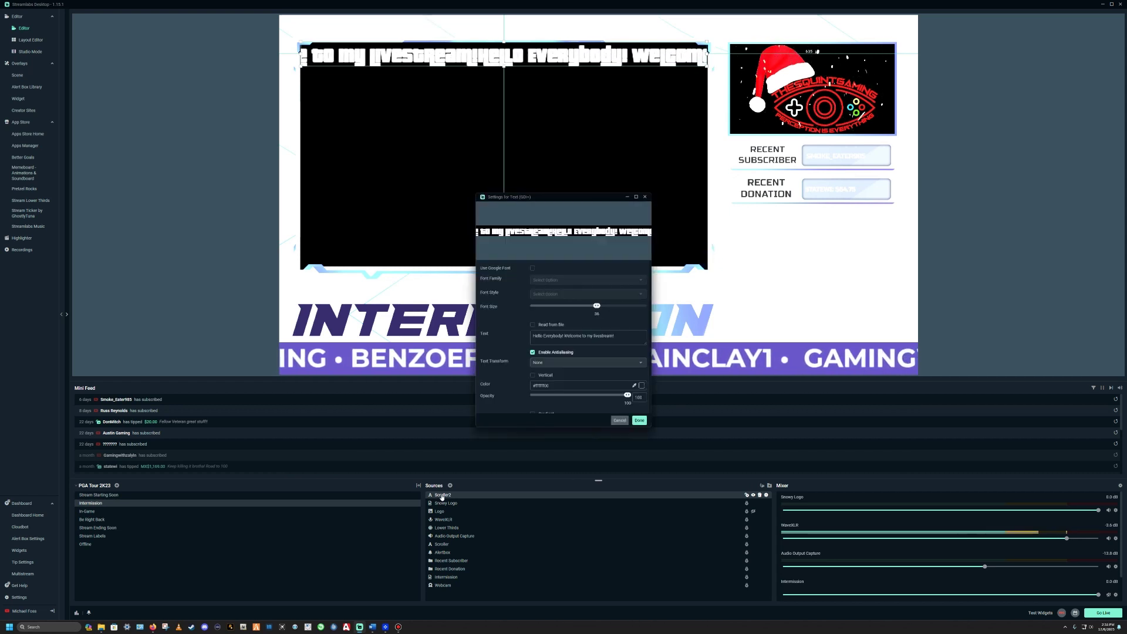
pyautogui.click(616, 336)
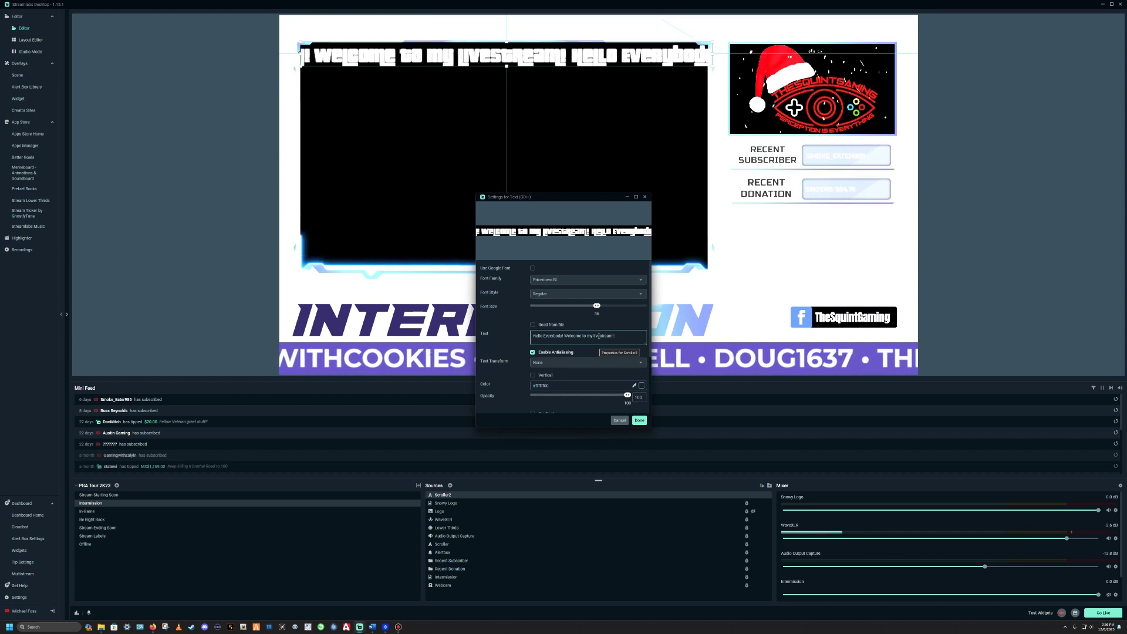
# Set Scroller2's text color to a light purple sampled from the Twitch logo in the preview and close the text settings
pyautogui.scroll(-3, 556, 376)
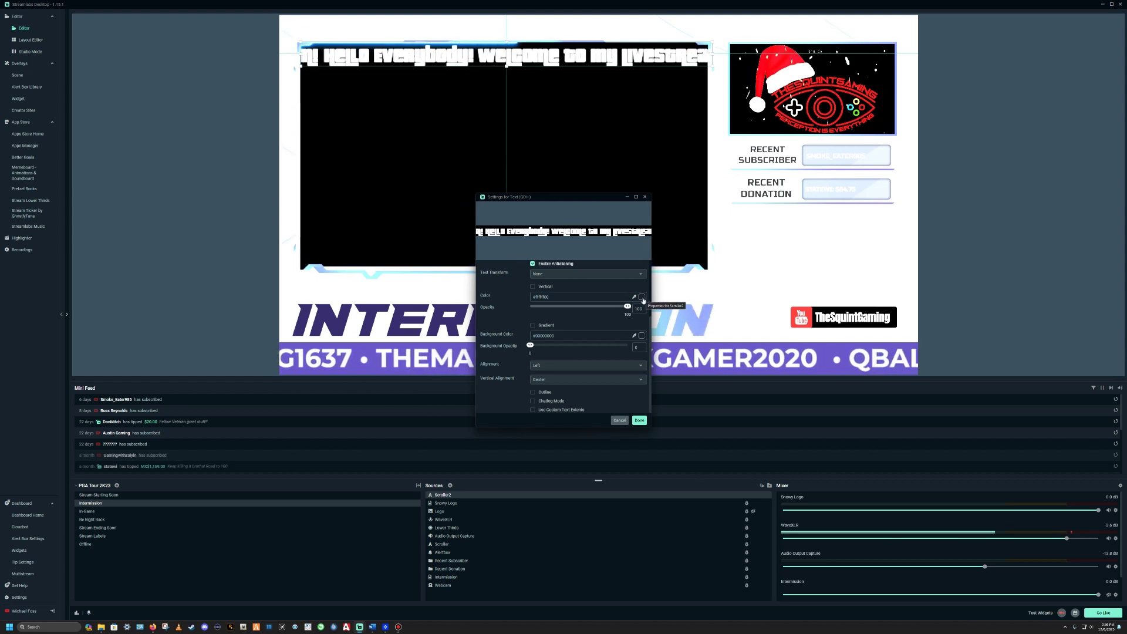
pyautogui.click(642, 298)
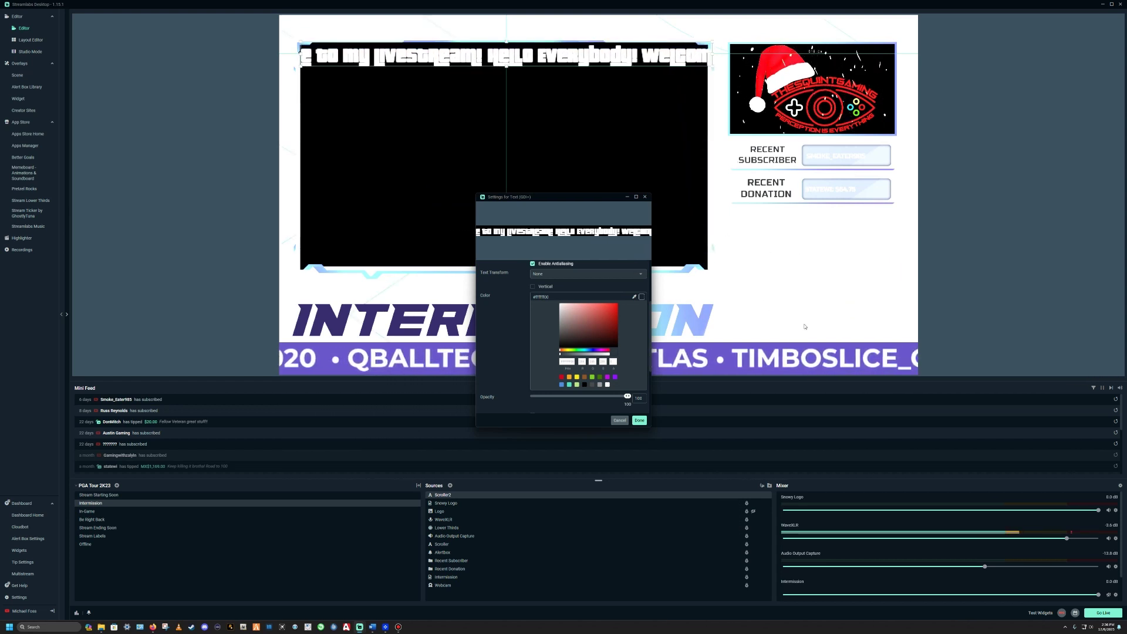
pyautogui.click(635, 298)
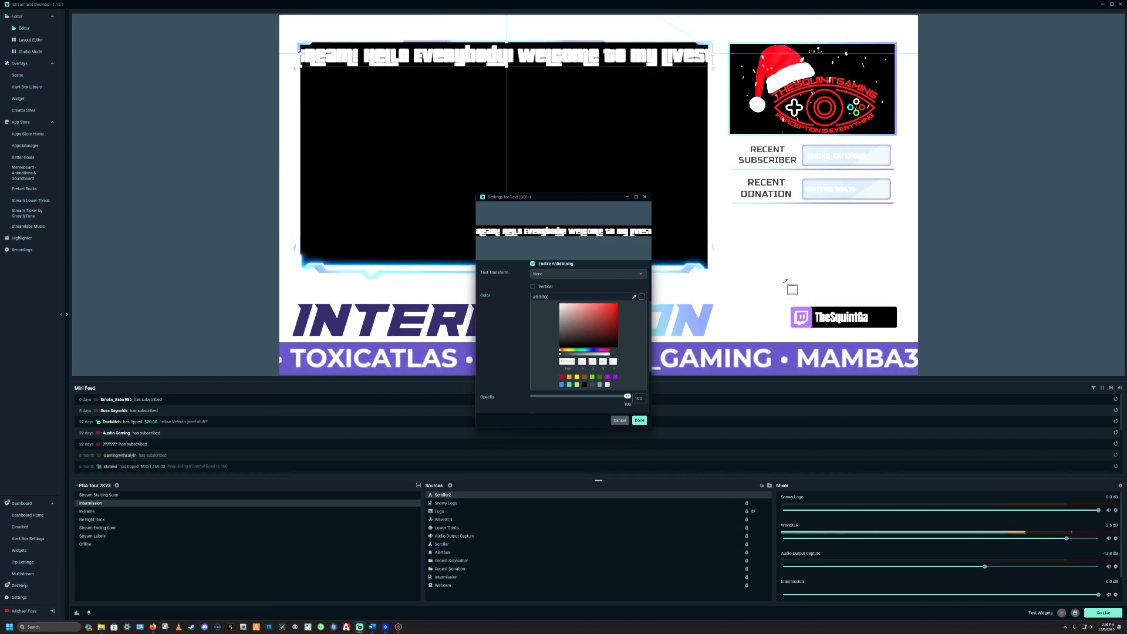
pyautogui.click(809, 314)
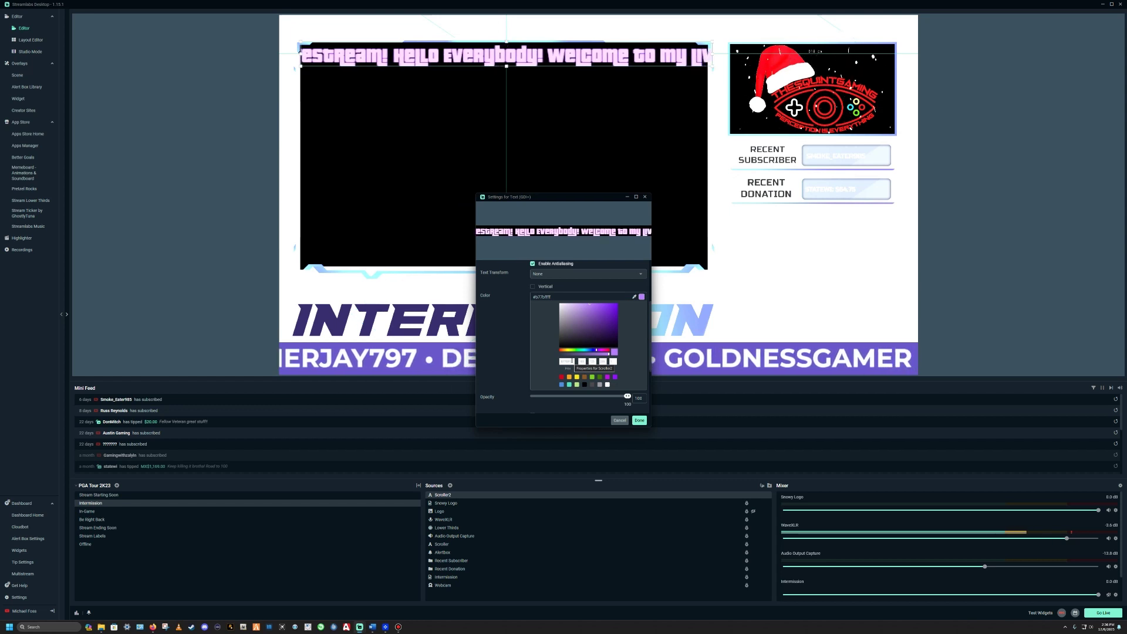
pyautogui.click(619, 421)
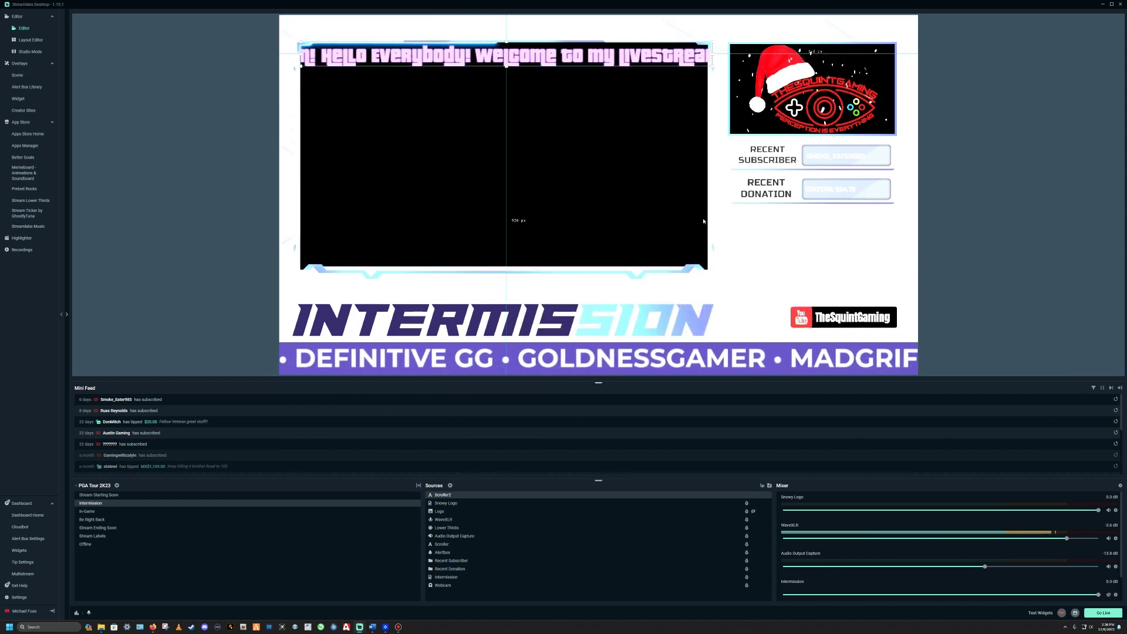